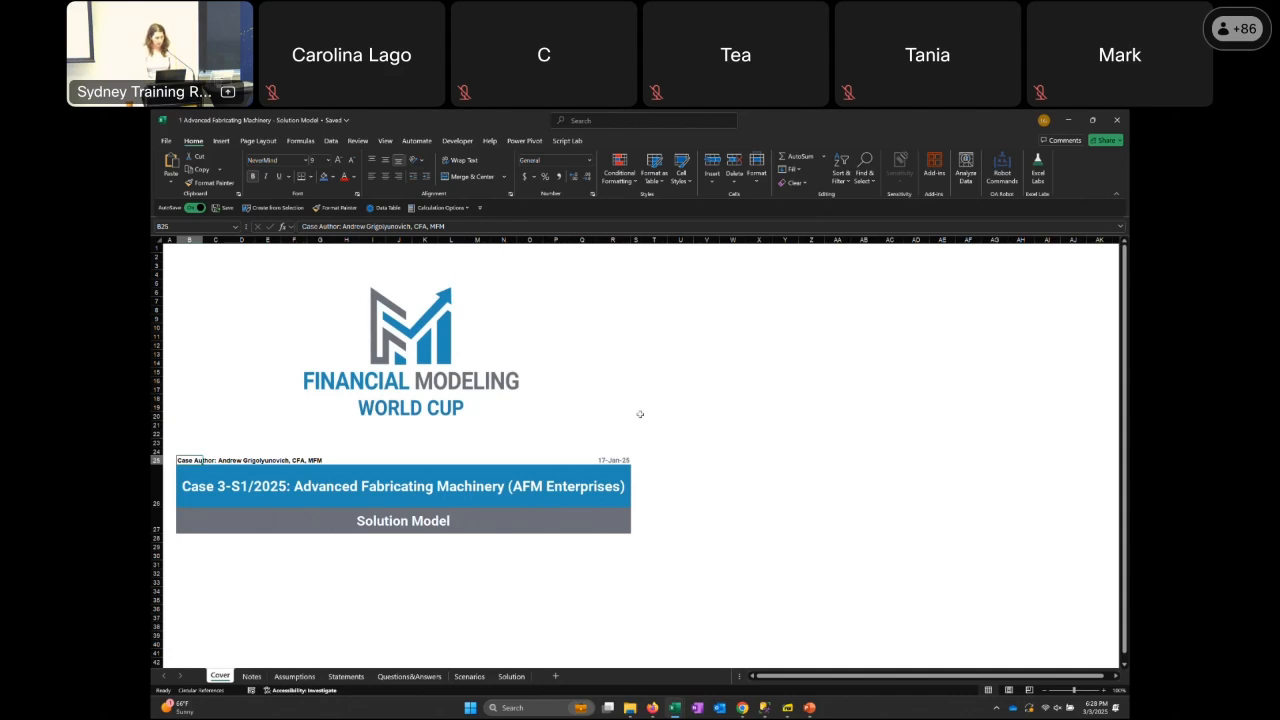
# Read the case background, company overview and financial model brief on the Notes sheet
pyautogui.hotkey('ctrl', 'pagedown')
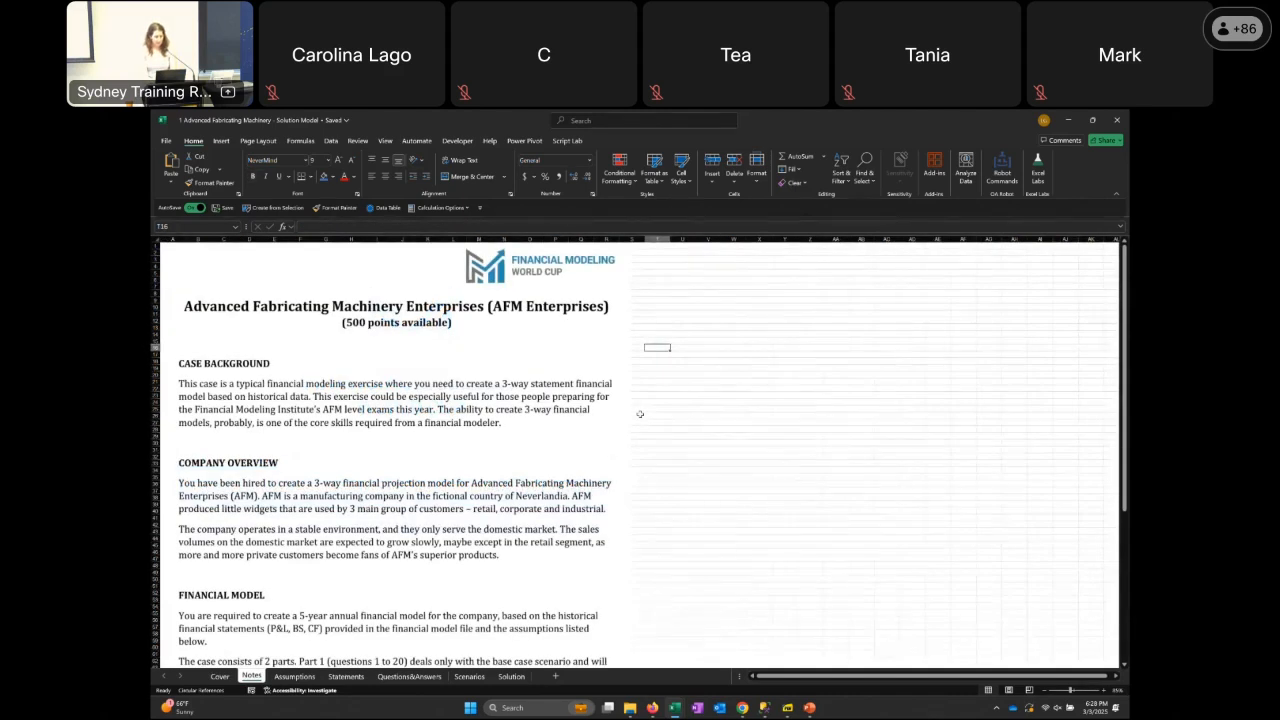
pyautogui.press('Left')
pyautogui.press('Left')
pyautogui.press('Left')
pyautogui.press('Left')
pyautogui.press('Left')
pyautogui.press('Left')
pyautogui.press('Left')
pyautogui.press('Left')
pyautogui.press('Left')
pyautogui.press('Left')
pyautogui.press('Left')
pyautogui.press('Left')
pyautogui.press('Left')
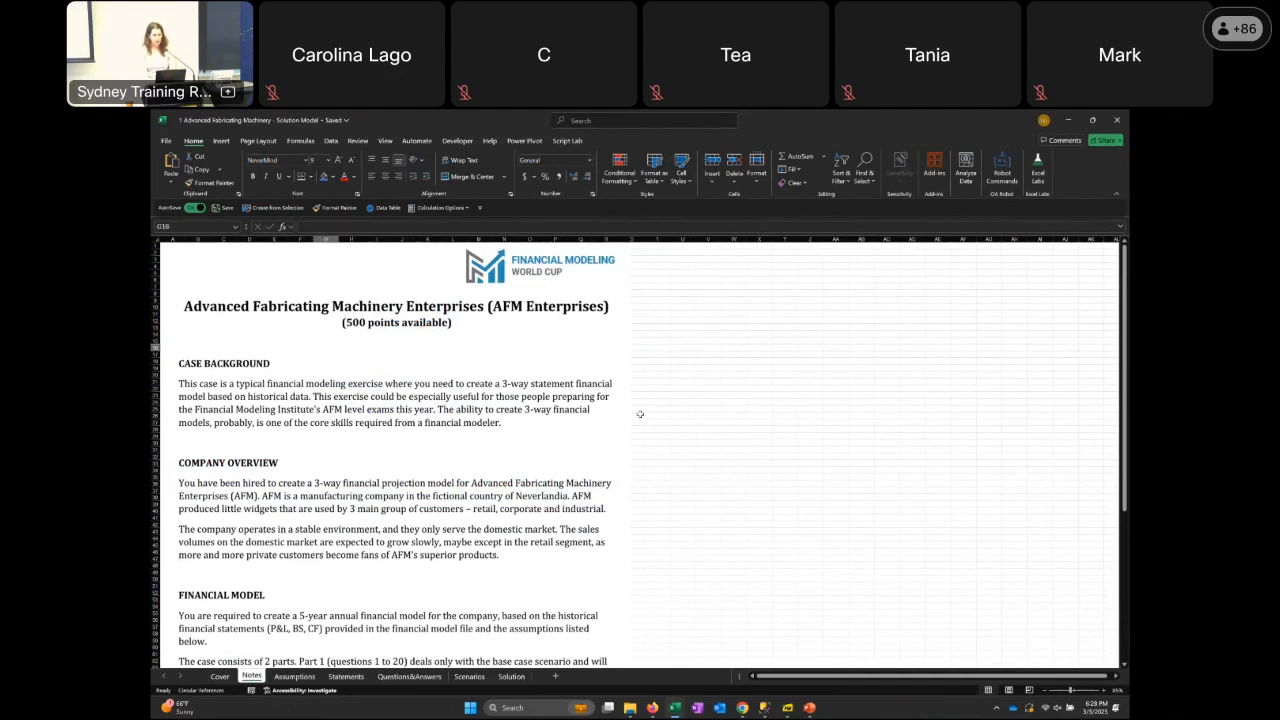
pyautogui.press('Left')
pyautogui.press('Left')
pyautogui.press('Left')
pyautogui.press('Left')
pyautogui.press('Left')
pyautogui.press('Left')
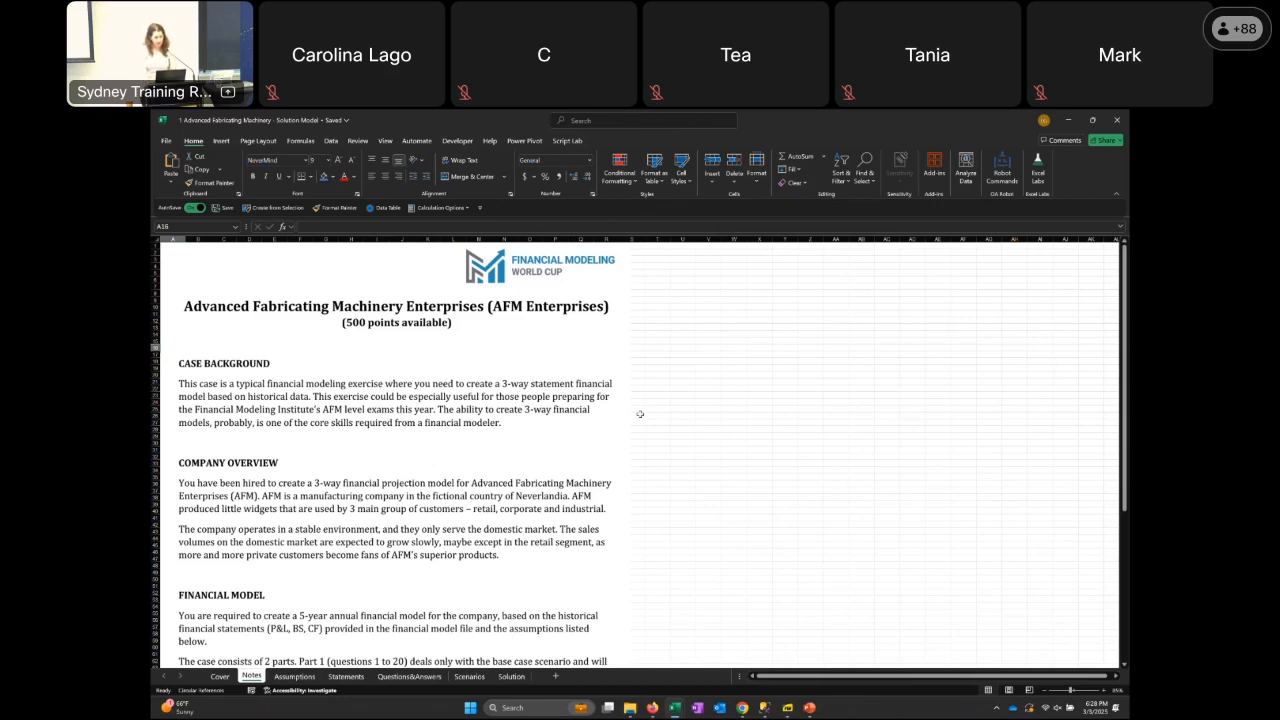
# Examine the general assumptions and variable rate subordinated debt inputs on the Assumptions sheet
pyautogui.hotkey('ctrl', 'pagedown')
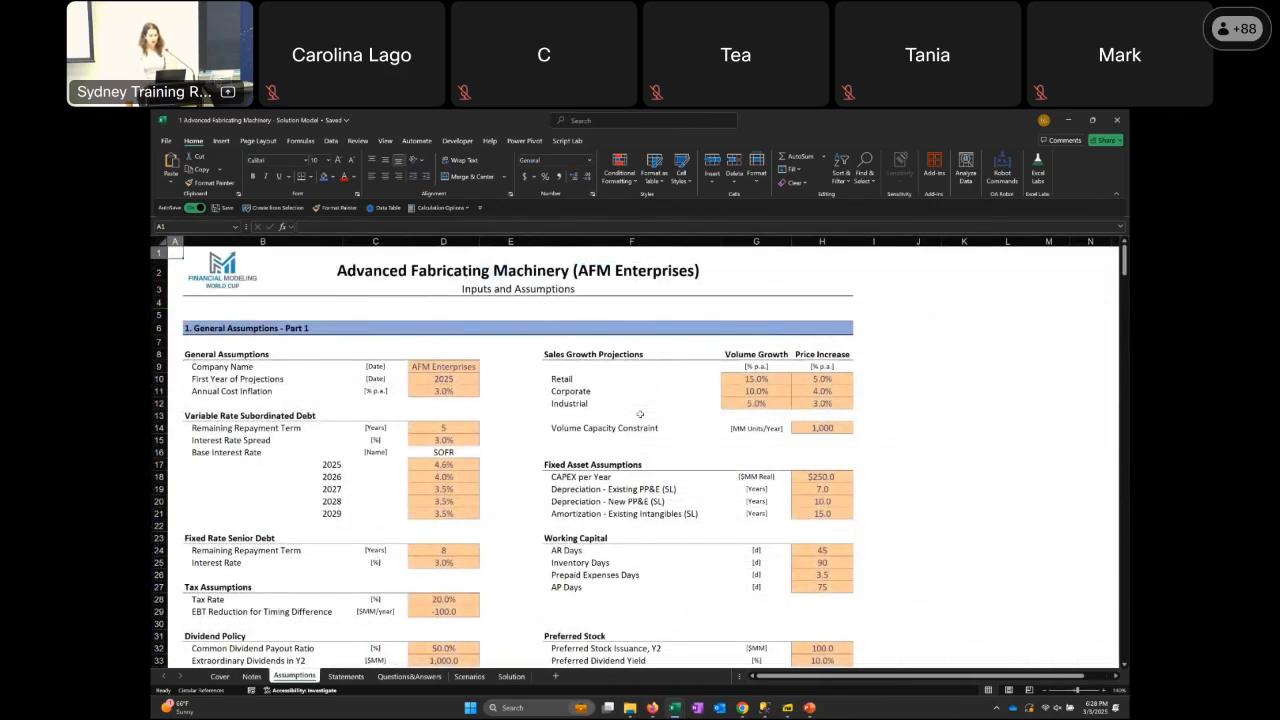
pyautogui.press('Down')
pyautogui.press('Down')
pyautogui.press('Down')
pyautogui.press('Down')
pyautogui.press('Down')
pyautogui.press('Down')
pyautogui.press('Down')
pyautogui.press('Down')
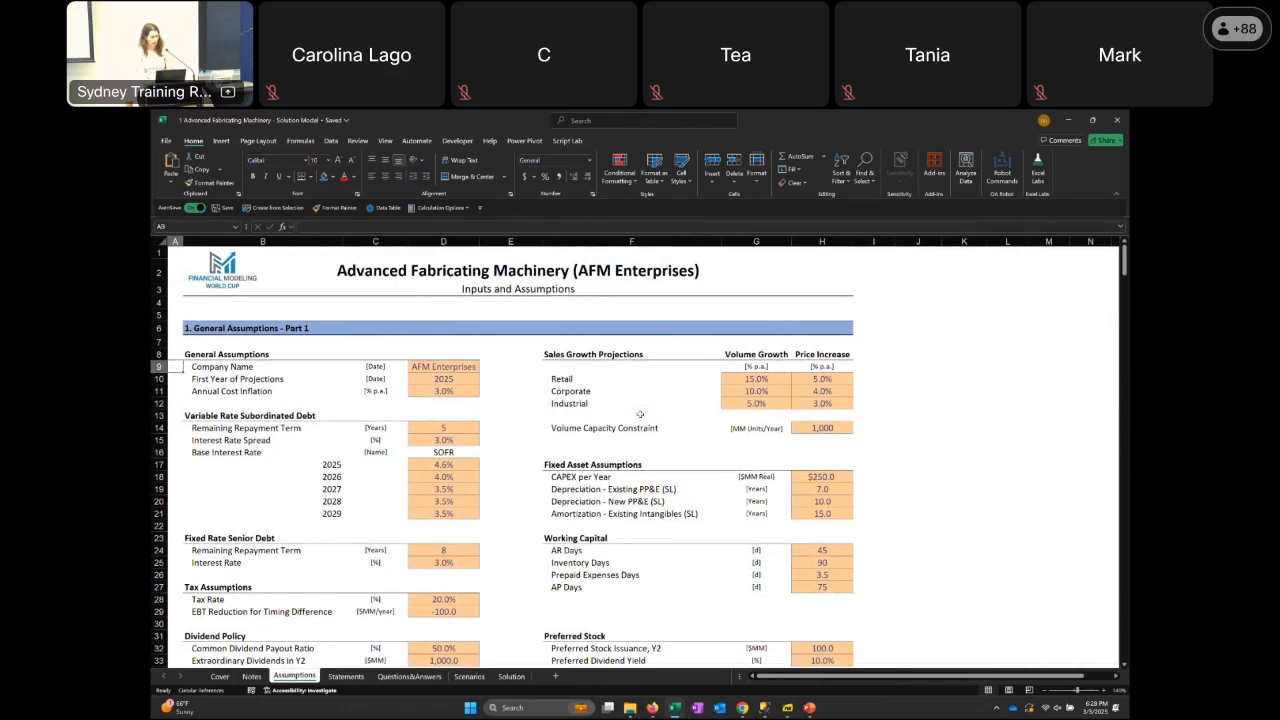
pyautogui.press('Right')
pyautogui.press('Right')
pyautogui.press('Right')
pyautogui.press('Down')
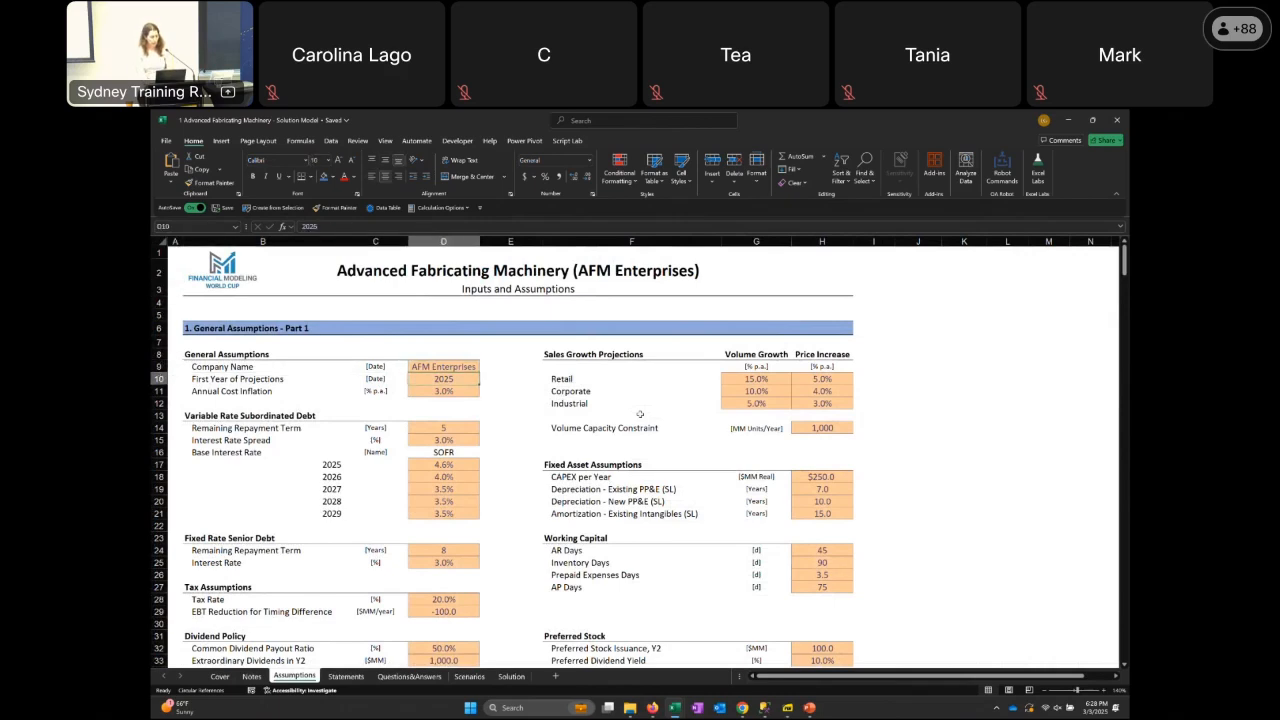
pyautogui.press('Down')
pyautogui.press('Down')
pyautogui.press('Down')
pyautogui.press('Down')
pyautogui.press('Down')
pyautogui.press('Down')
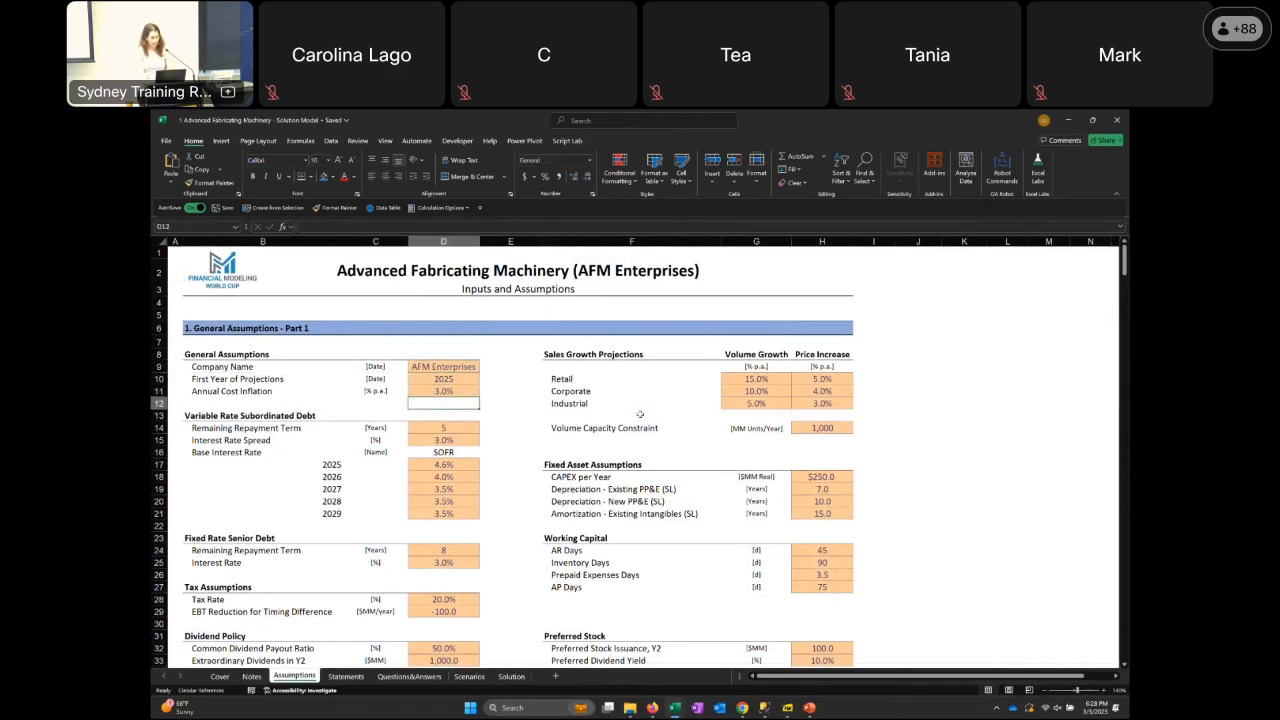
pyautogui.press('Down')
pyautogui.press('Down')
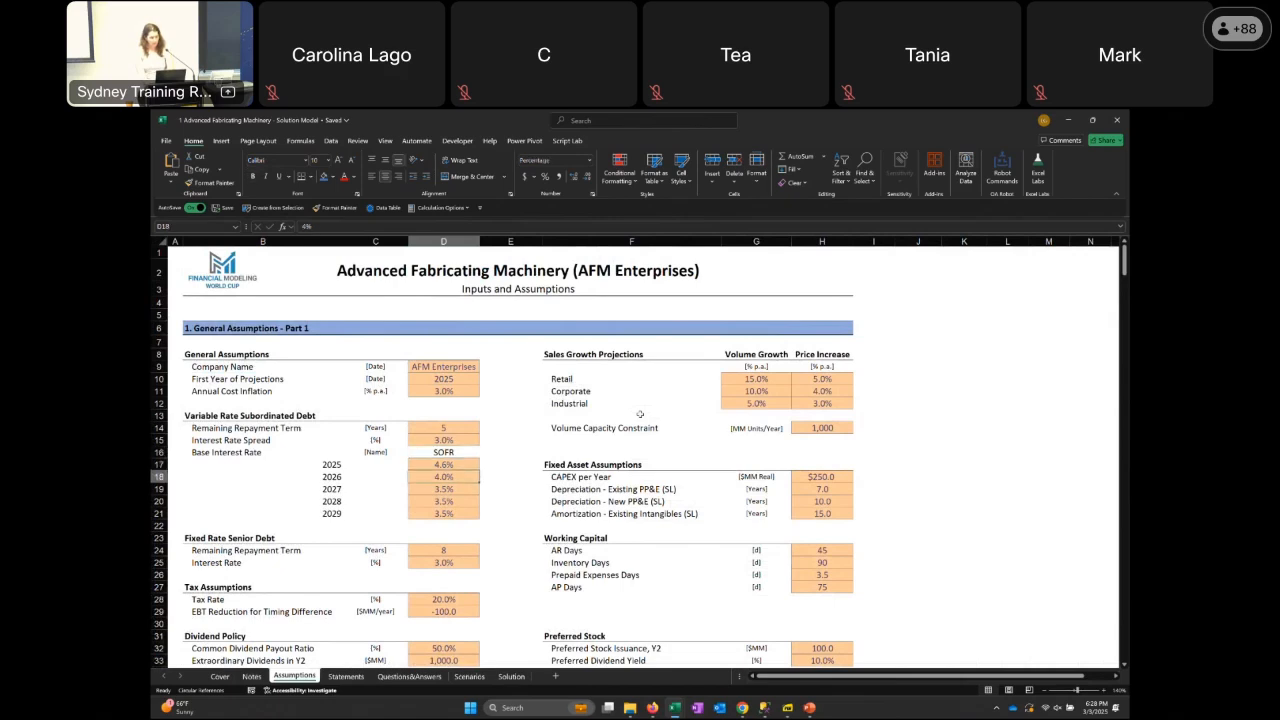
# Examine the sales growth projections, volume capacity constraint and fixed asset assumptions on the Assumptions sheet
pyautogui.press('Up')
pyautogui.press('Up')
pyautogui.press('Right')
pyautogui.press('Right')
pyautogui.press('Right')
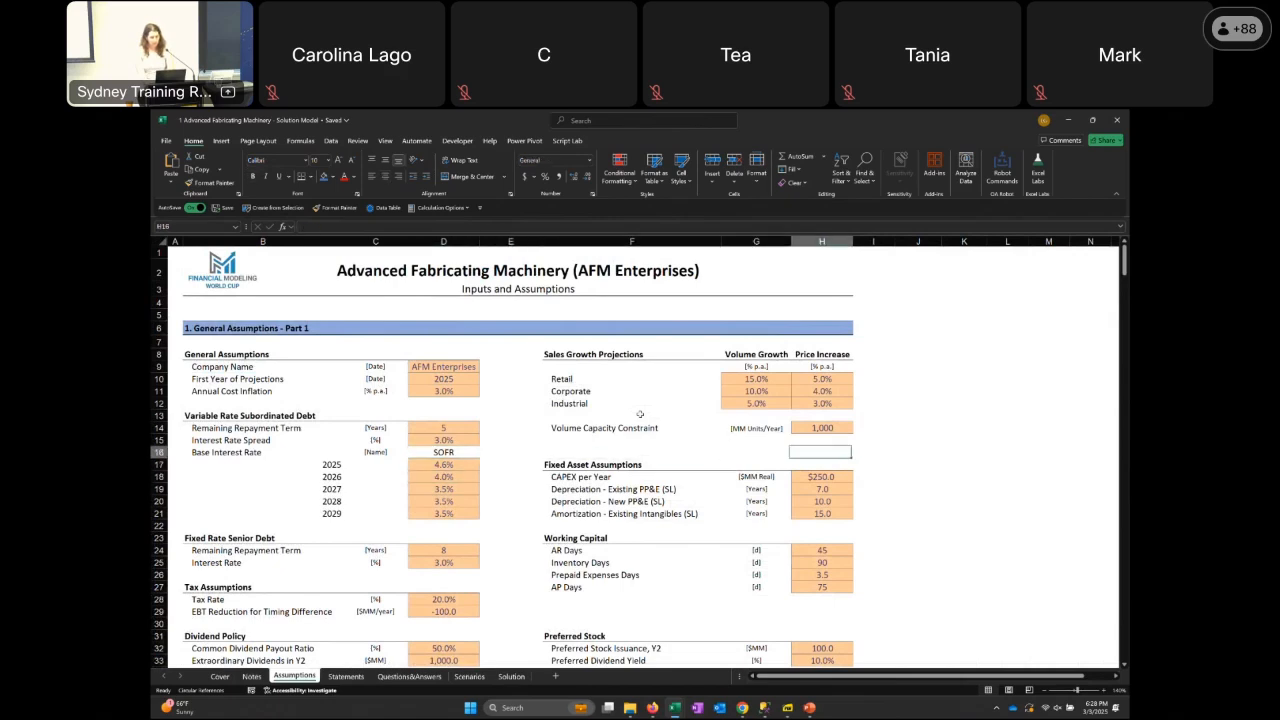
pyautogui.press('Up')
pyautogui.press('Up')
pyautogui.press('Up')
pyautogui.press('Up')
pyautogui.press('Up')
pyautogui.press('Up')
pyautogui.press('Up')
pyautogui.press('Up')
pyautogui.press('Down')
pyautogui.press('Down')
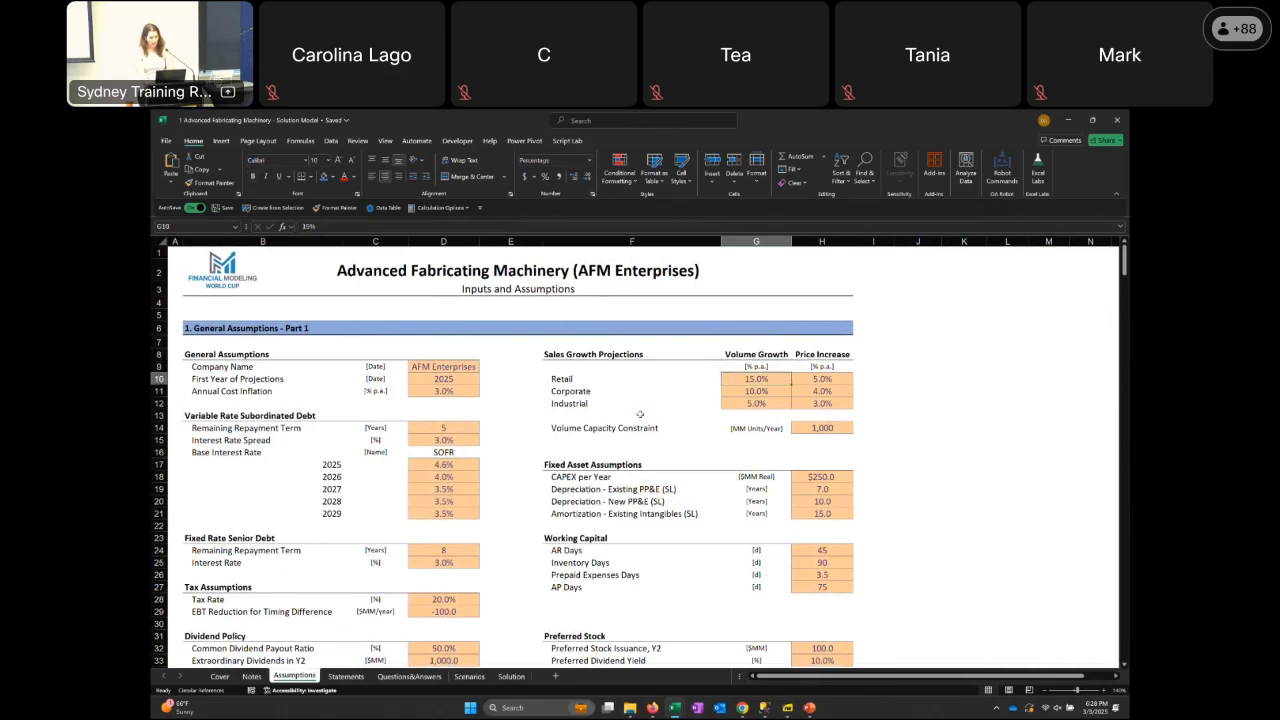
pyautogui.press('Down')
pyautogui.press('Down')
pyautogui.press('Down')
pyautogui.press('Down')
pyautogui.press('Down')
pyautogui.press('Down')
pyautogui.press('Down')
pyautogui.press('Down')
pyautogui.press('Right')
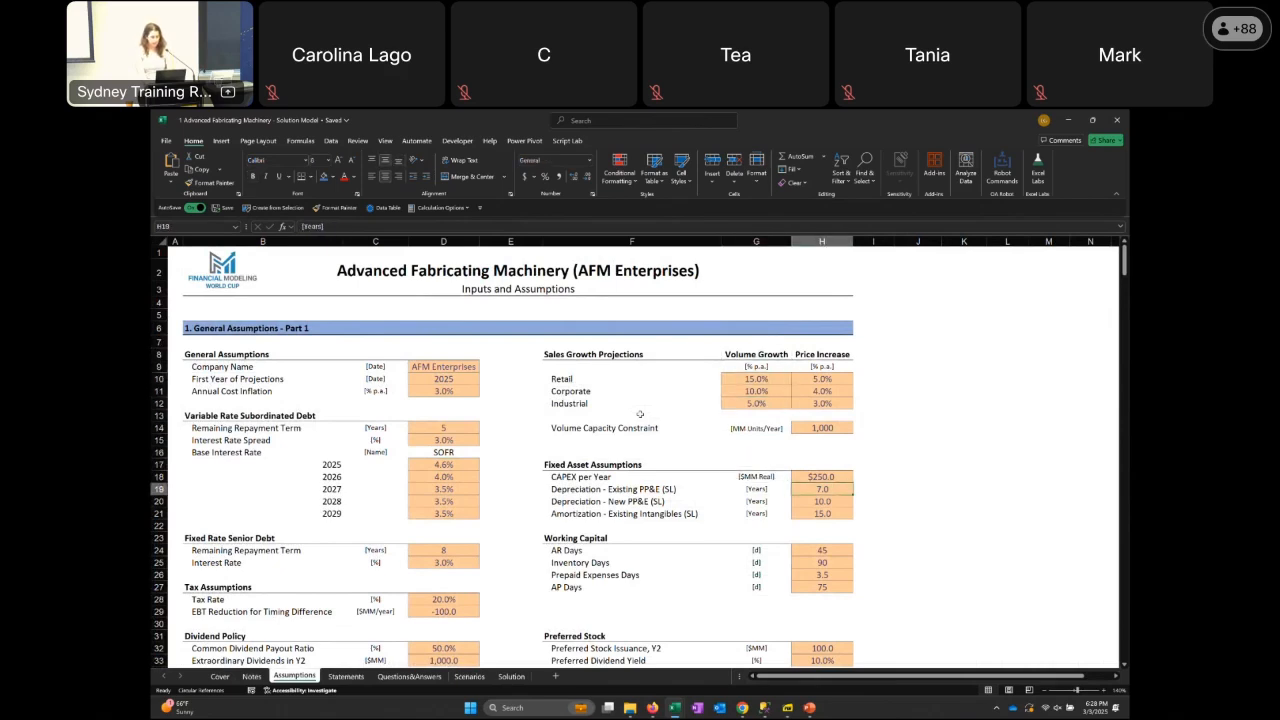
pyautogui.press('Down')
pyautogui.press('Down')
pyautogui.press('Down')
pyautogui.press('Down')
pyautogui.press('Down')
pyautogui.press('Down')
pyautogui.press('Down')
pyautogui.press('Down')
pyautogui.press('Down')
pyautogui.press('Down')
pyautogui.press('Down')
pyautogui.press('Down')
pyautogui.press('Down')
pyautogui.press('Down')
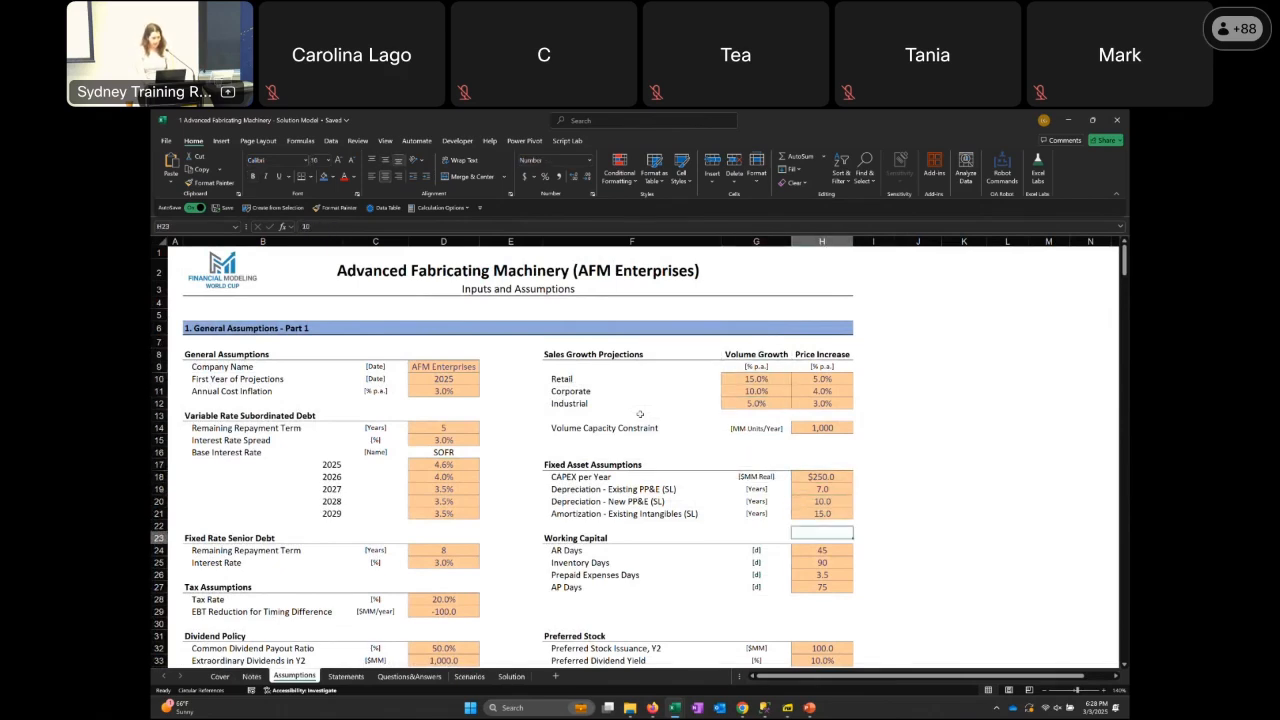
# Review the rest of the Assumptions sheet, through the Part 2 assumptions and the 2024 historical data
pyautogui.press('Left')
pyautogui.press('Left')
pyautogui.press('Left')
pyautogui.press('Left')
pyautogui.press('Left')
pyautogui.press('Left')
pyautogui.press('Down')
pyautogui.press('Down')
pyautogui.press('Down')
pyautogui.press('Down')
pyautogui.press('Down')
pyautogui.press('Down')
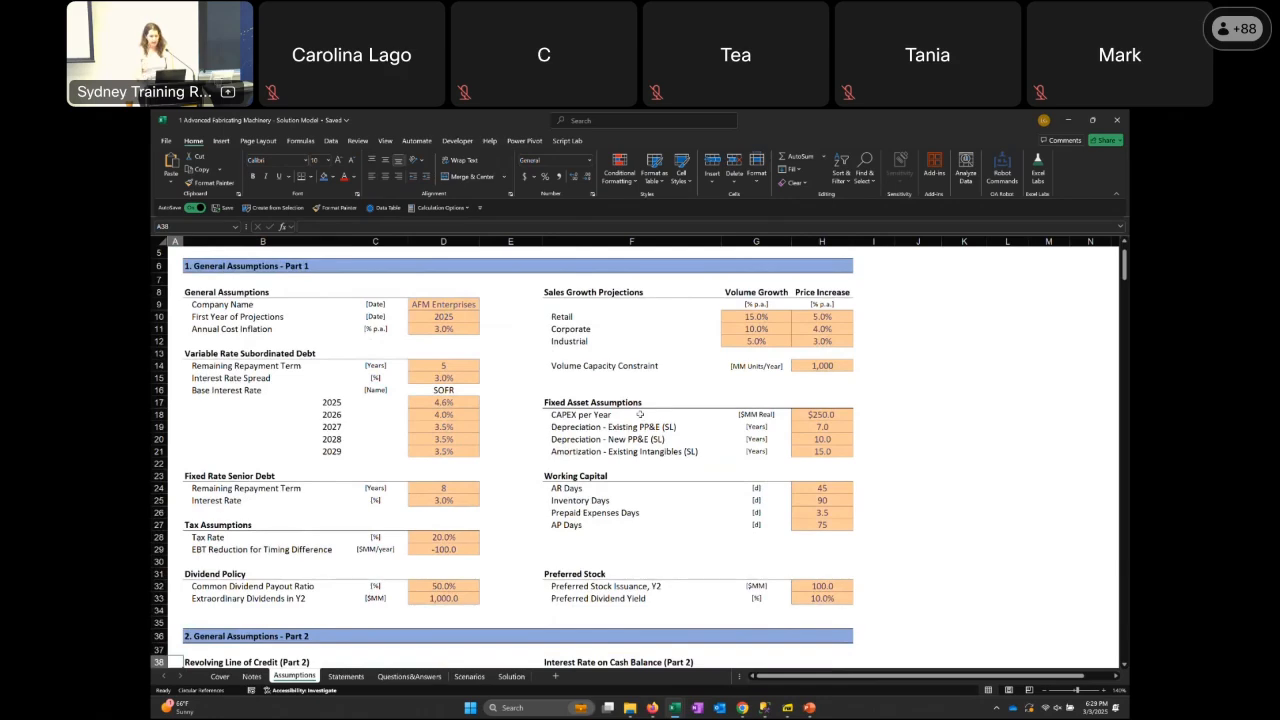
pyautogui.press('Down')
pyautogui.press('Down')
pyautogui.press('Down')
pyautogui.press('Down')
pyautogui.press('Down')
pyautogui.press('Down')
pyautogui.press('Down')
pyautogui.press('Down')
pyautogui.press('Down')
pyautogui.press('Down')
pyautogui.press('Down')
pyautogui.press('Down')
pyautogui.press('Down')
pyautogui.press('Down')
pyautogui.press('Down')
pyautogui.press('Down')
pyautogui.press('Down')
pyautogui.press('Down')
pyautogui.press('Down')
pyautogui.press('Down')
pyautogui.press('Down')
pyautogui.press('Down')
pyautogui.press('Down')
pyautogui.press('Down')
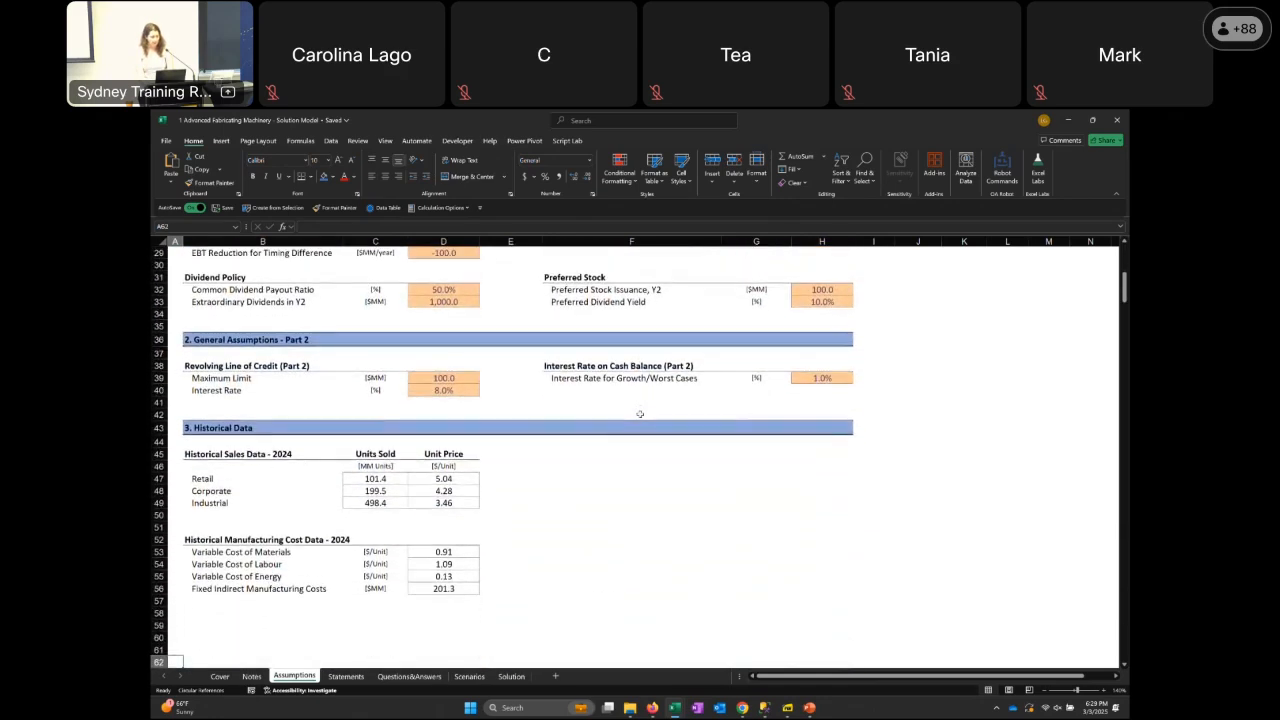
# Look over the historical P&L statement of AFM Enterprises on the Statements sheet
pyautogui.hotkey('ctrl', 'pagedown')
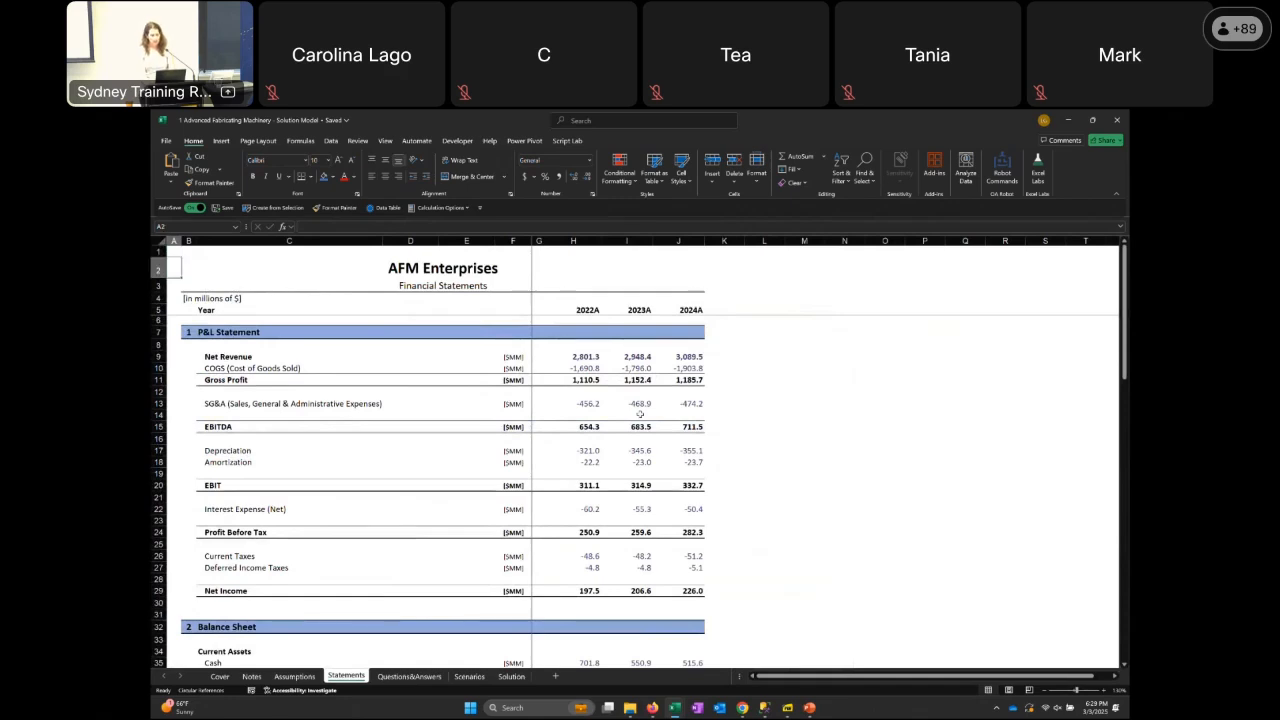
pyautogui.press('Right')
pyautogui.press('Right')
pyautogui.press('Right')
pyautogui.press('Right')
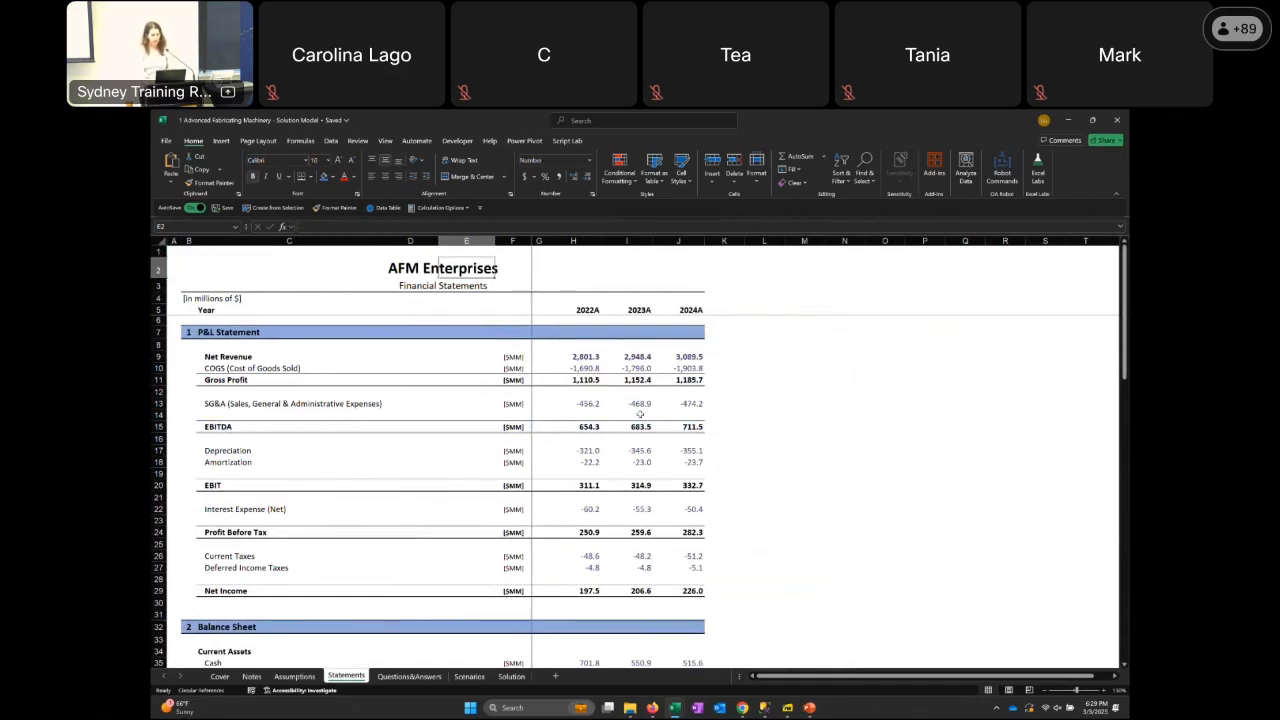
pyautogui.press('Down')
pyautogui.press('Down')
pyautogui.press('Down')
pyautogui.press('Down')
pyautogui.press('Down')
pyautogui.press('Down')
pyautogui.press('Down')
pyautogui.press('Up')
pyautogui.press('Up')
pyautogui.press('Up')
pyautogui.press('Up')
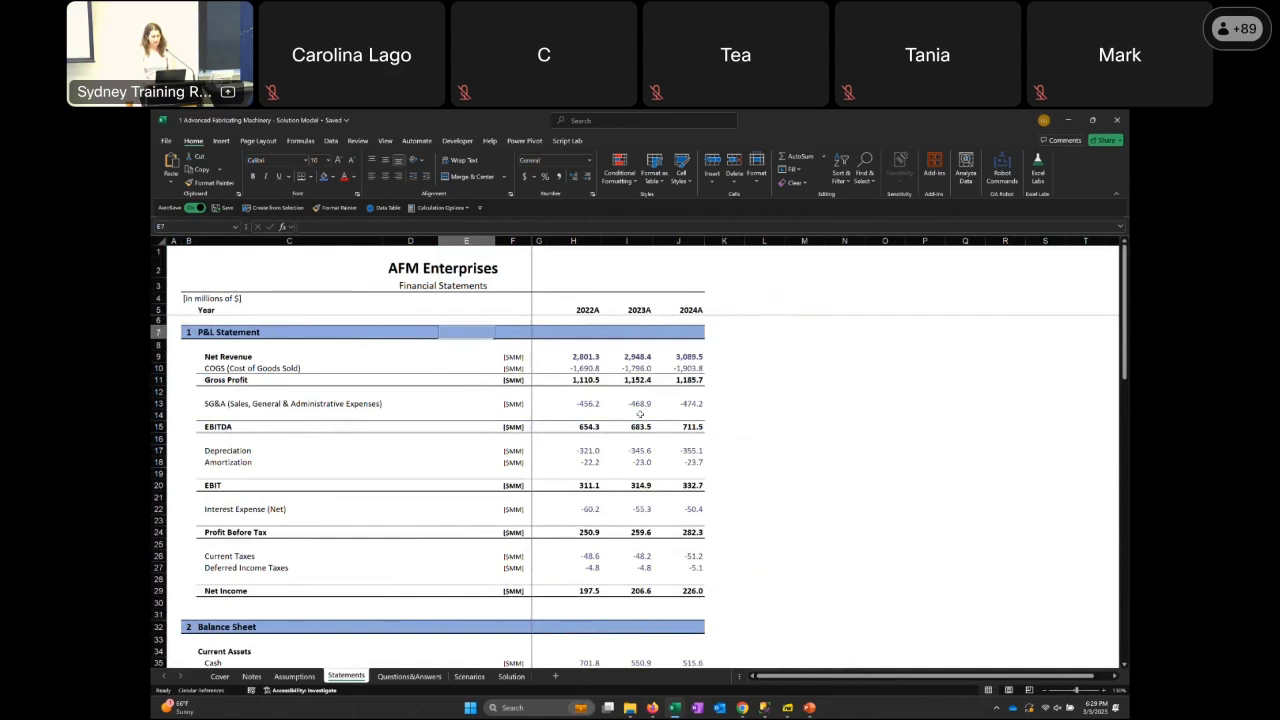
# Go along the historical year headings on the Statements sheet and select the five empty projection-year cells K5:O5 after 2024A
pyautogui.press('Right')
pyautogui.press('Right')
pyautogui.press('Right')
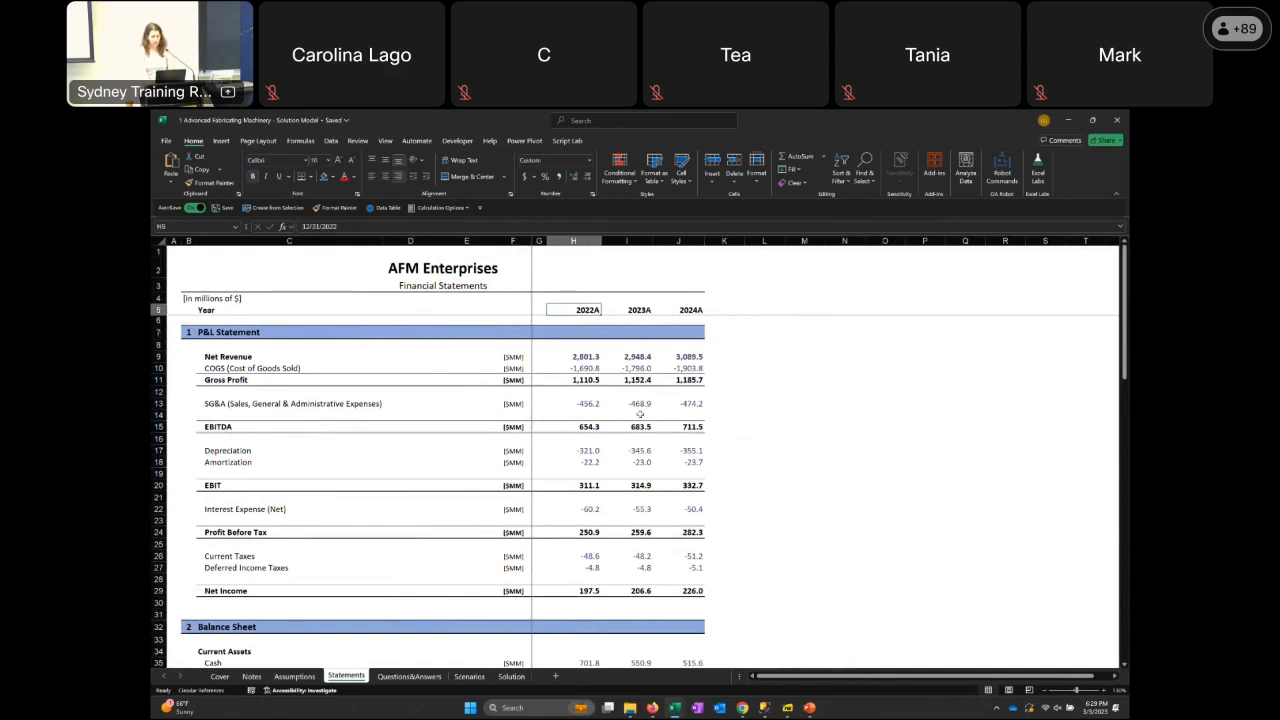
pyautogui.press('Right')
pyautogui.press('Right')
pyautogui.press('Right')
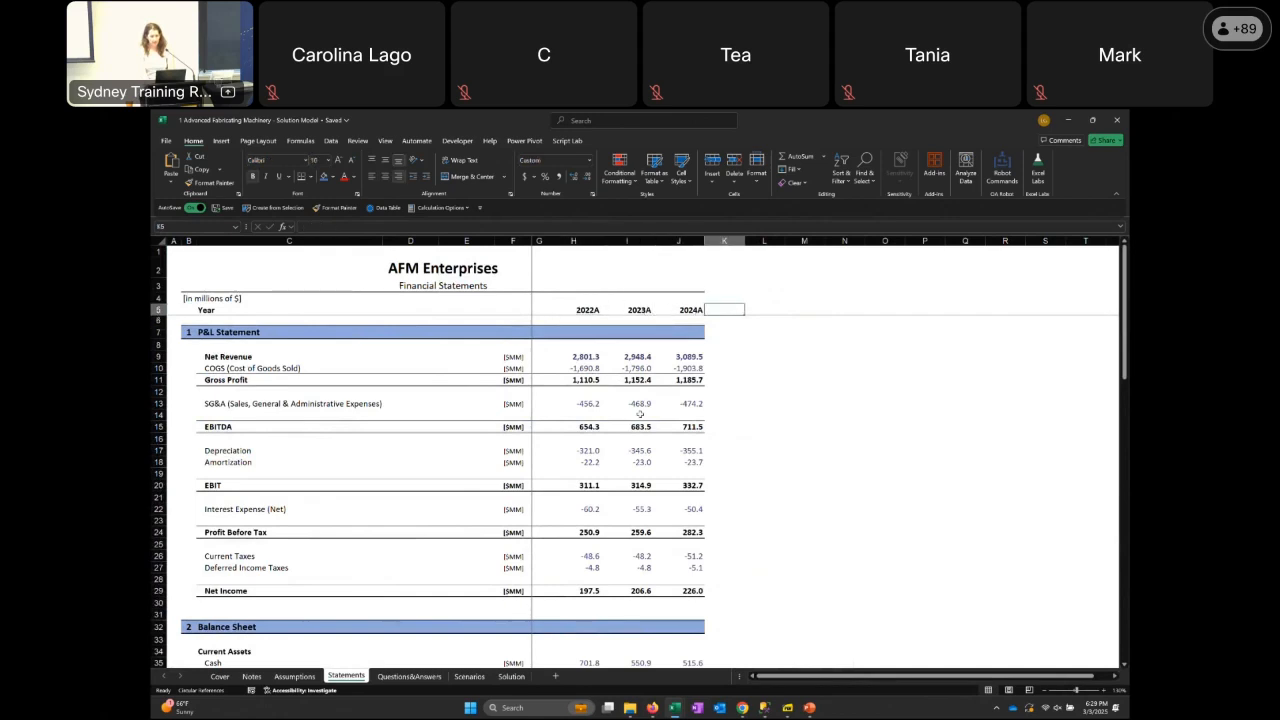
pyautogui.hotkey('shift', 'Right')
pyautogui.hotkey('shift', 'Right')
pyautogui.hotkey('shift', 'Right')
pyautogui.hotkey('shift', 'Right')
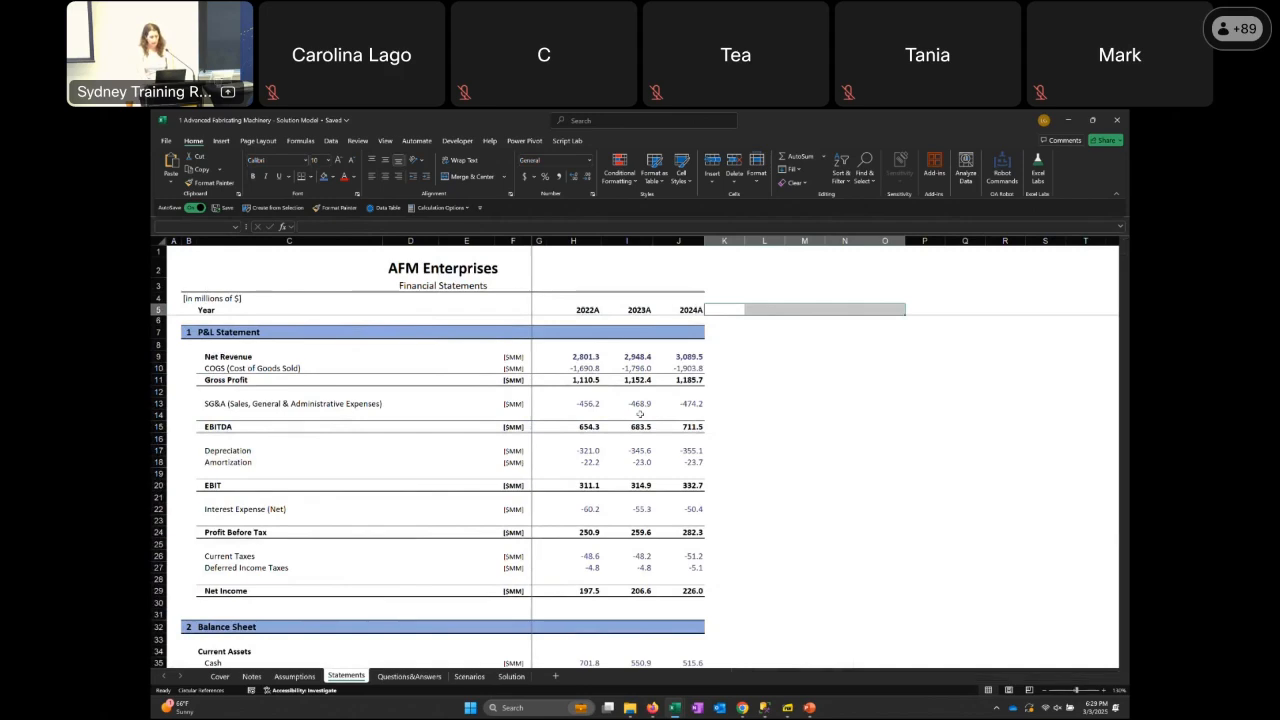
# Read through the Part 1 base case questions on the Questions&Answers sheet down to question 10 on Accounts Payable
pyautogui.hotkey('ctrl', 'pagedown')
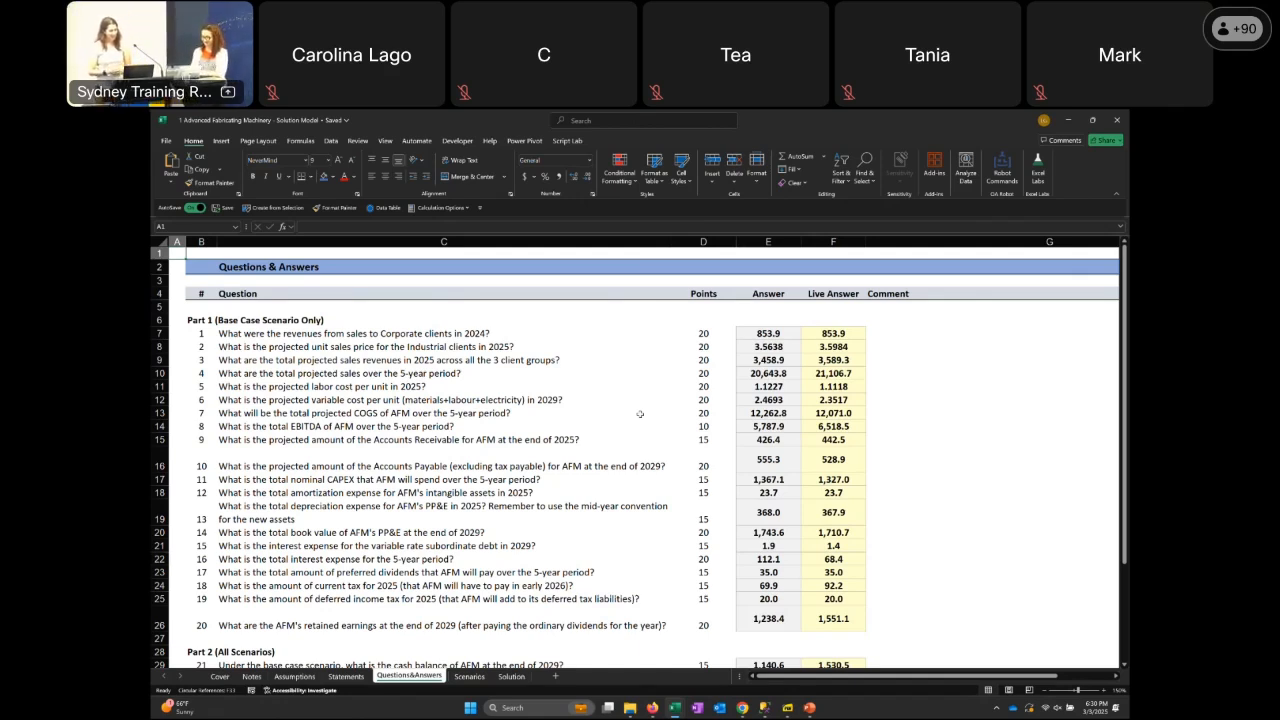
pyautogui.press('Down')
pyautogui.press('Down')
pyautogui.press('Right')
pyautogui.press('Down')
pyautogui.press('Down')
pyautogui.press('Down')
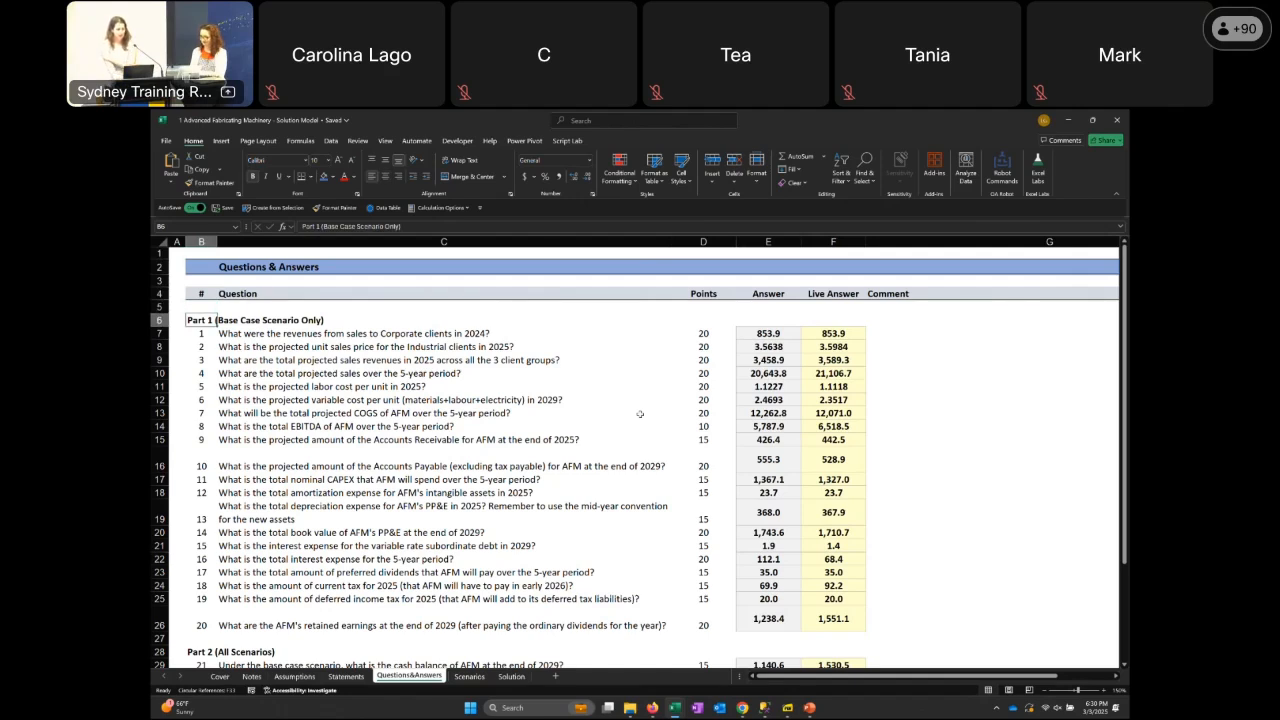
pyautogui.press('Down')
pyautogui.press('Right')
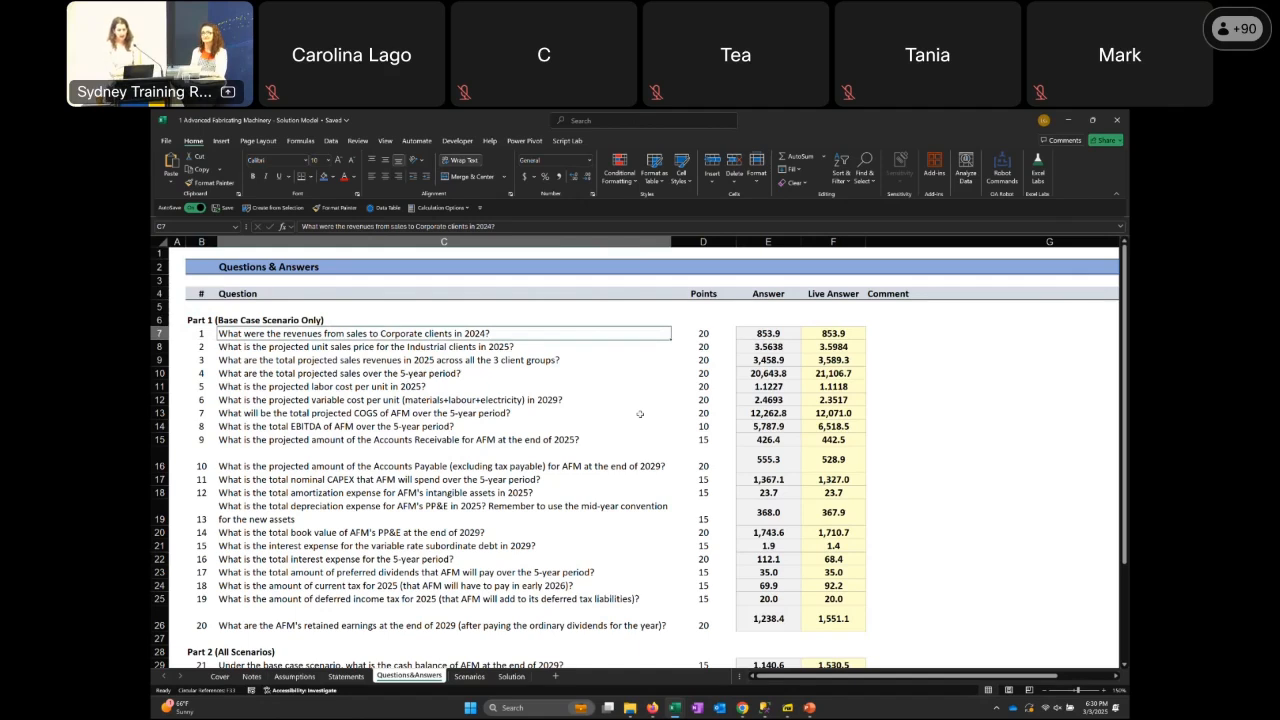
pyautogui.press('Down')
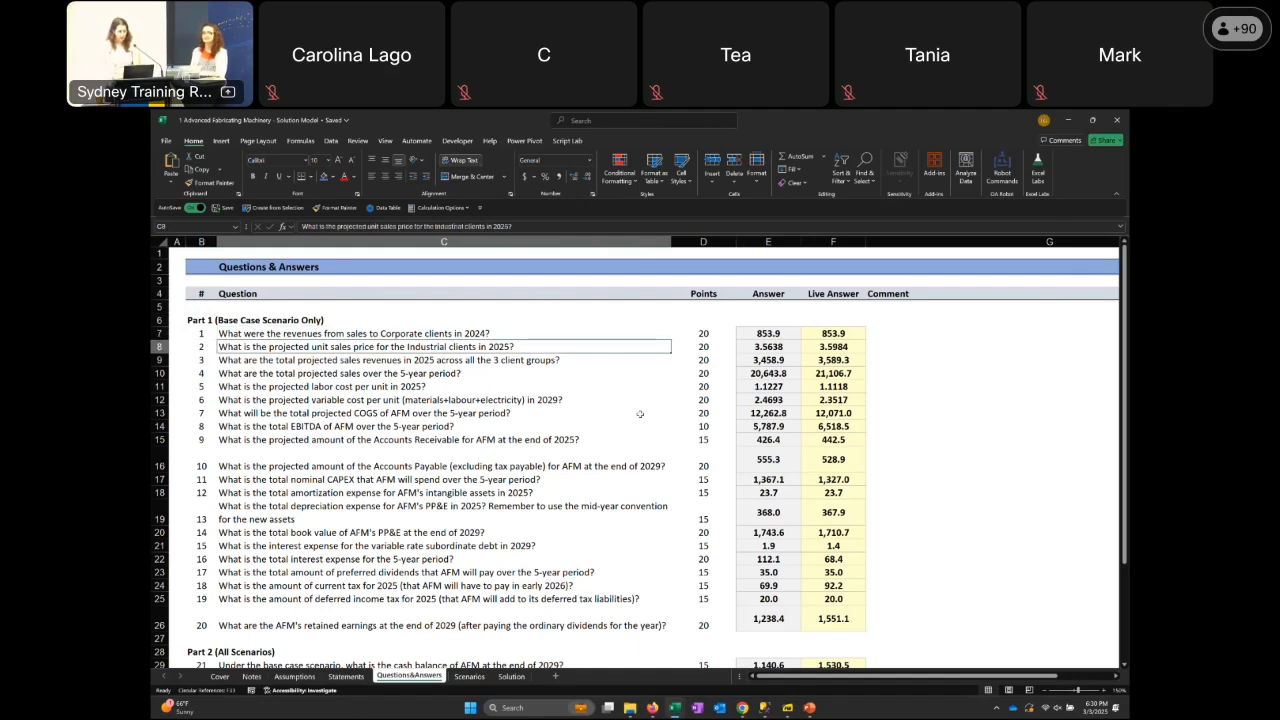
pyautogui.press('Down')
pyautogui.press('Down')
pyautogui.press('Down')
pyautogui.press('Down')
pyautogui.press('Down')
pyautogui.press('Down')
pyautogui.press('Down')
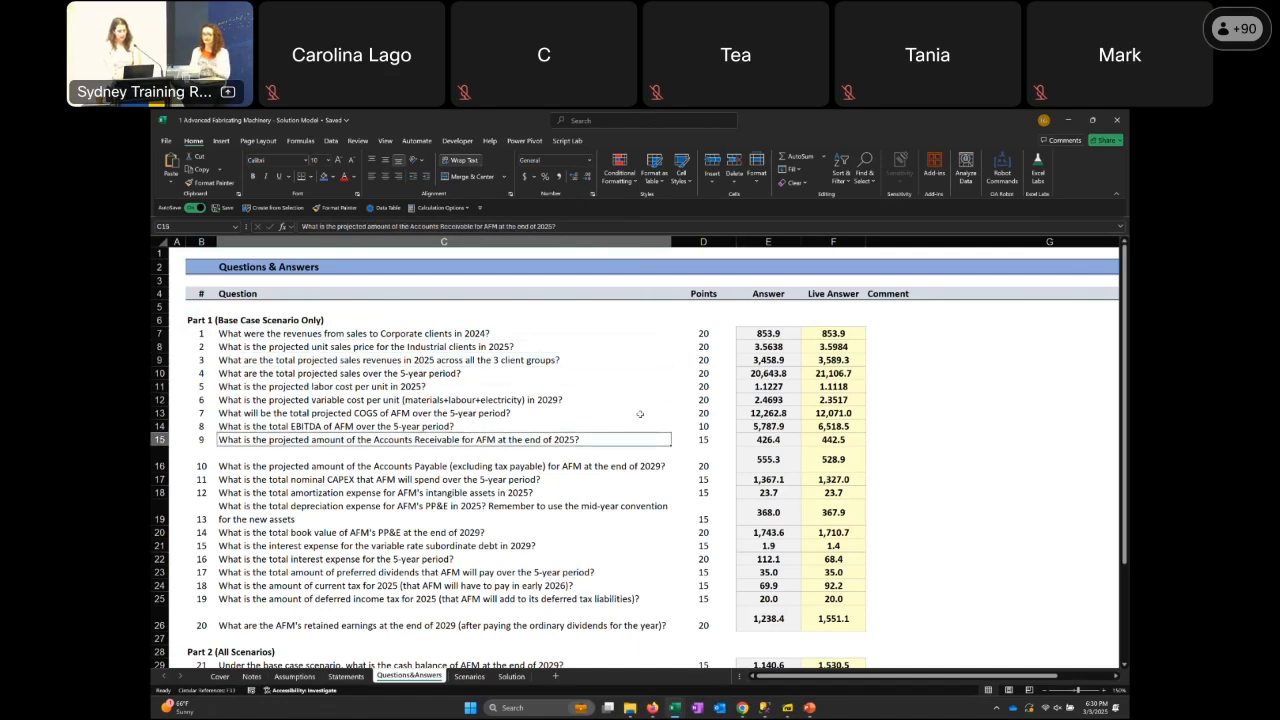
pyautogui.press('Down')
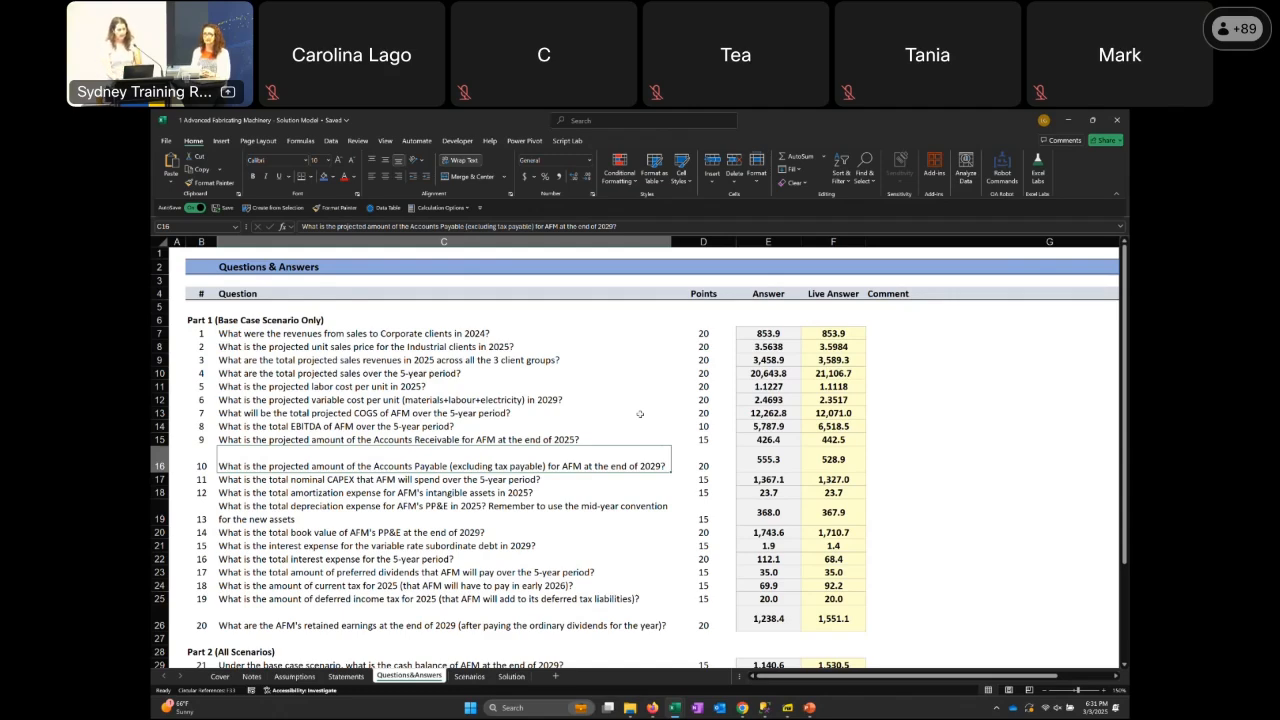
pyautogui.press('pagedown')
pyautogui.press('pageup')
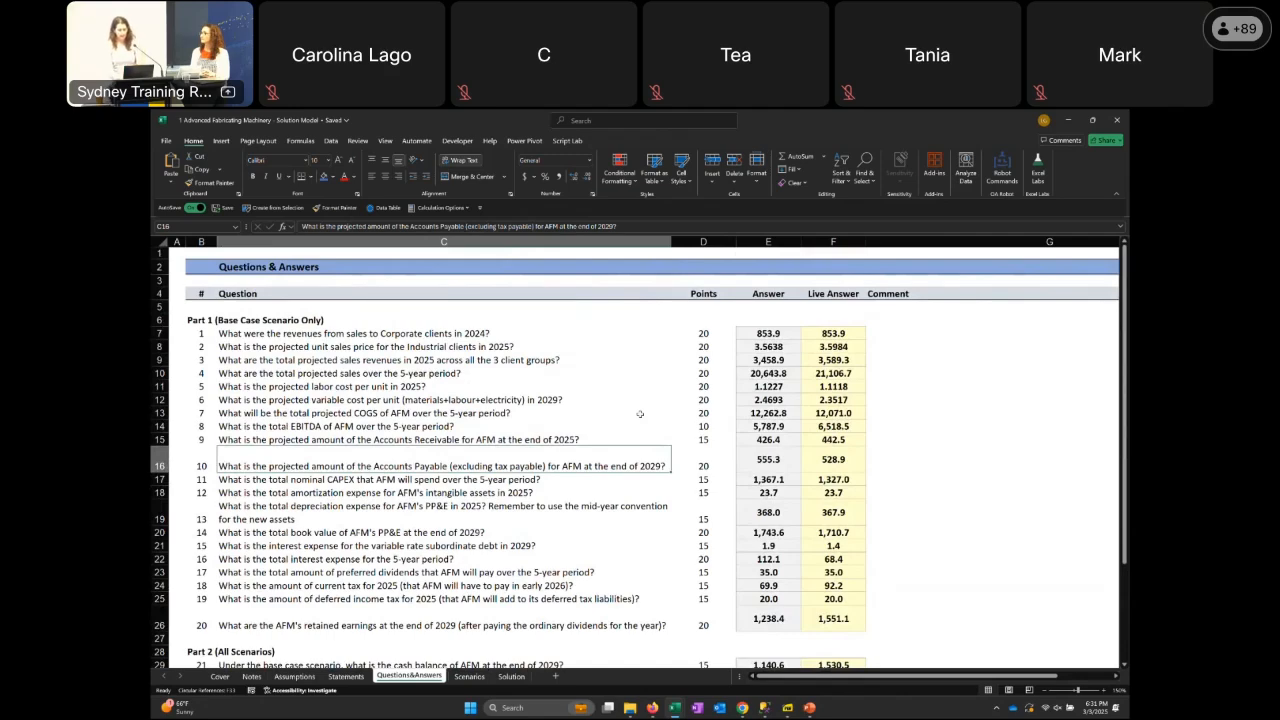
# View the Scenarios sheet and examine the projected P&L statement on the Solution sheet down to EBIT
pyautogui.hotkey('ctrl', 'pagedown')
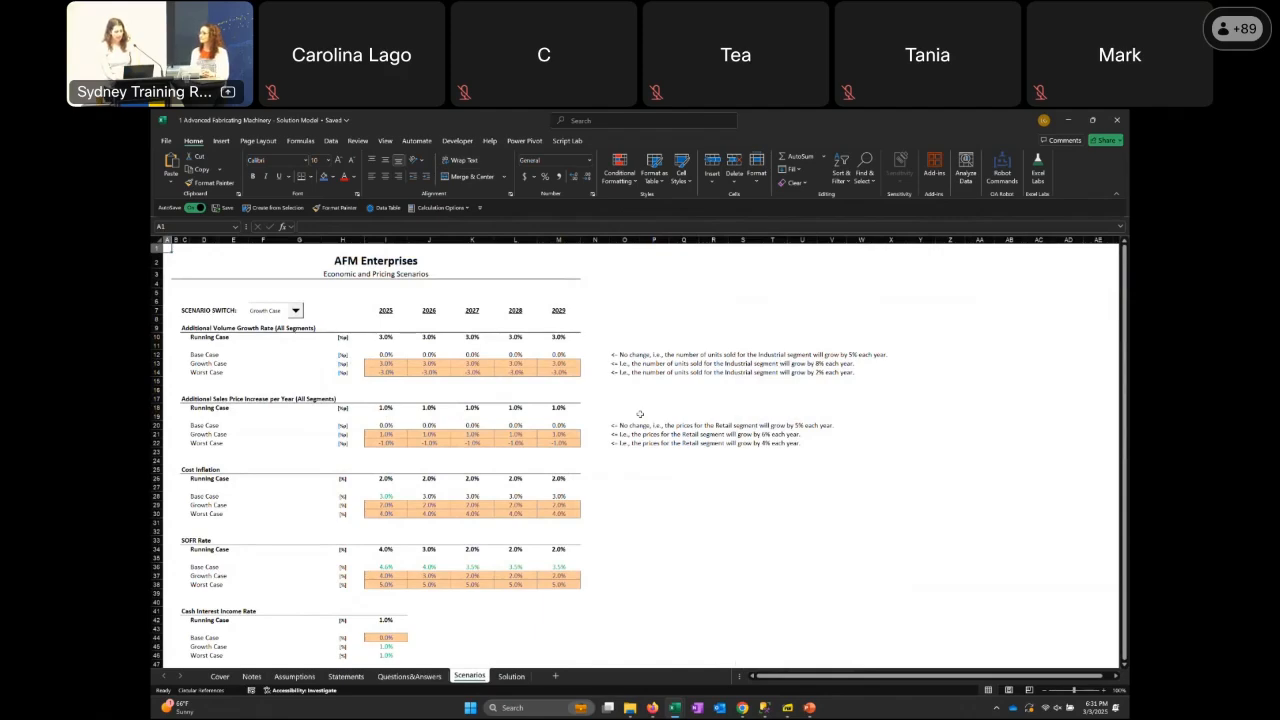
pyautogui.hotkey('ctrl', 'pagedown')
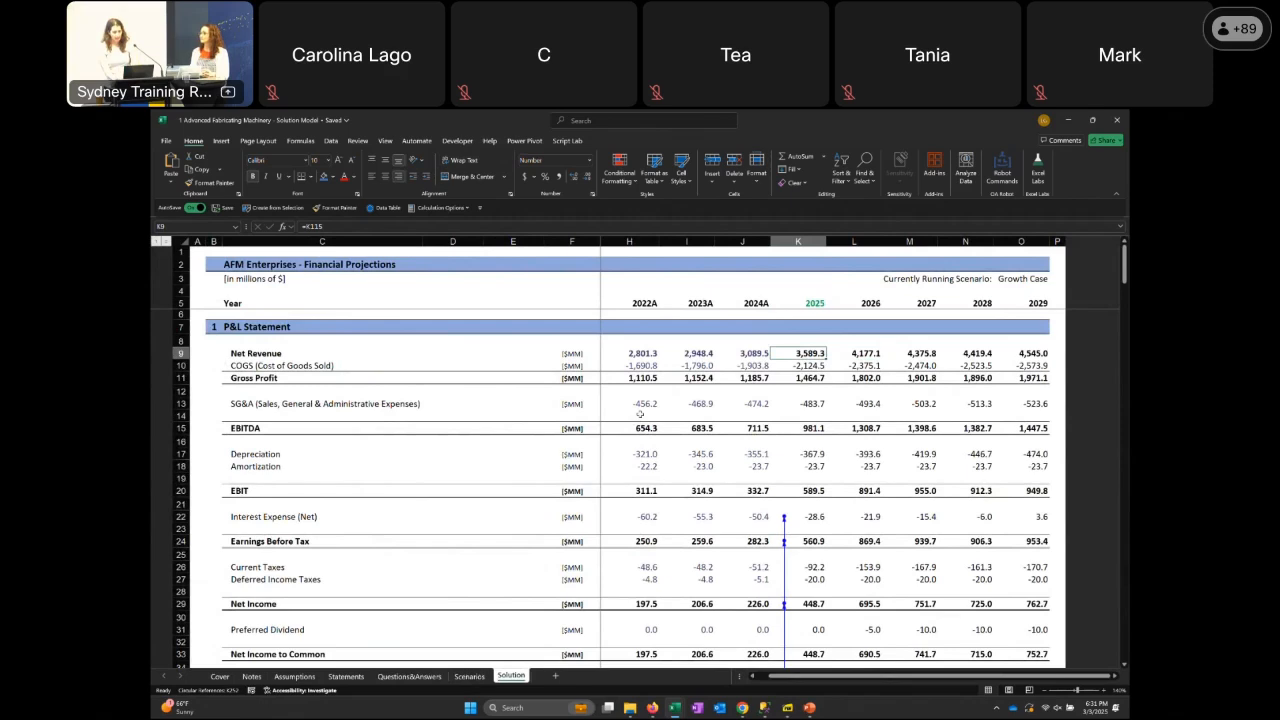
pyautogui.press('Down')
pyautogui.press('Down')
pyautogui.press('Down')
pyautogui.press('Down')
pyautogui.press('Down')
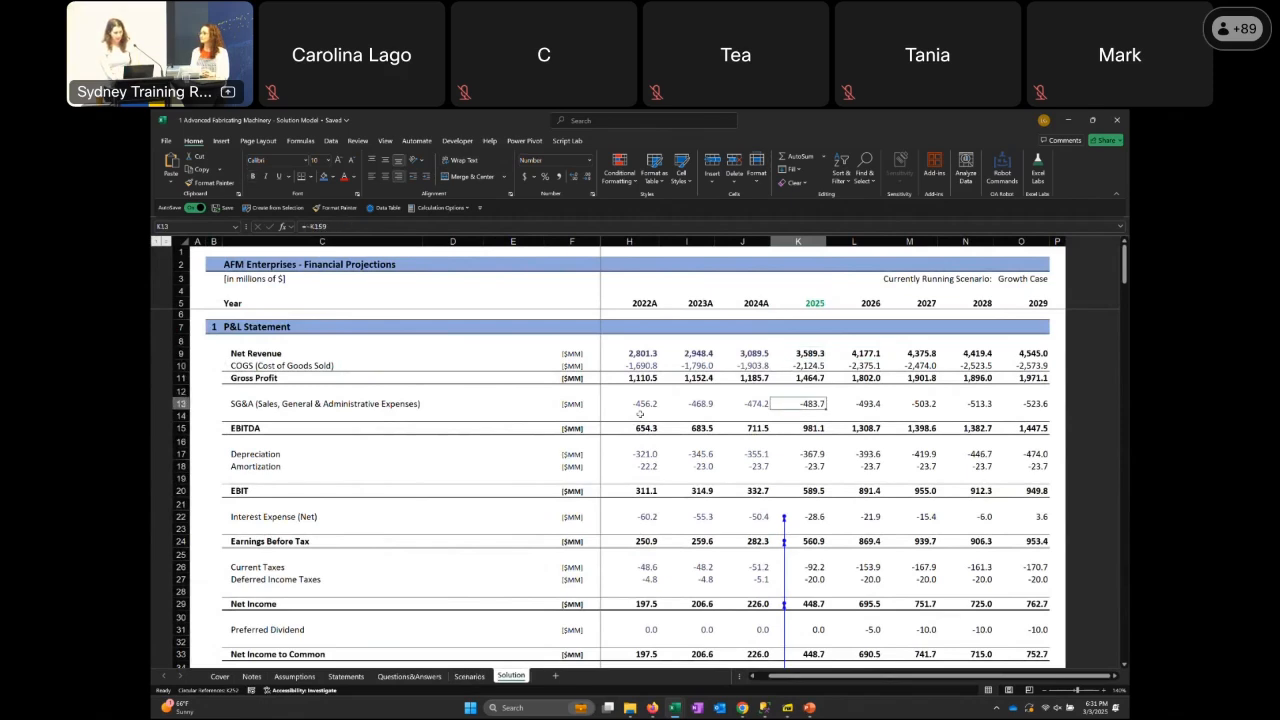
pyautogui.press('Down')
pyautogui.press('Down')
pyautogui.press('Down')
pyautogui.press('Down')
pyautogui.press('Down')
pyautogui.press('Down')
pyautogui.press('Down')
pyautogui.press('Down')
pyautogui.press('Down')
pyautogui.press('Down')
pyautogui.press('Down')
pyautogui.press('Down')
pyautogui.press('Down')
pyautogui.press('Down')
pyautogui.press('Down')
pyautogui.press('Down')
pyautogui.press('Down')
pyautogui.press('Down')
pyautogui.press('Down')
pyautogui.press('Down')
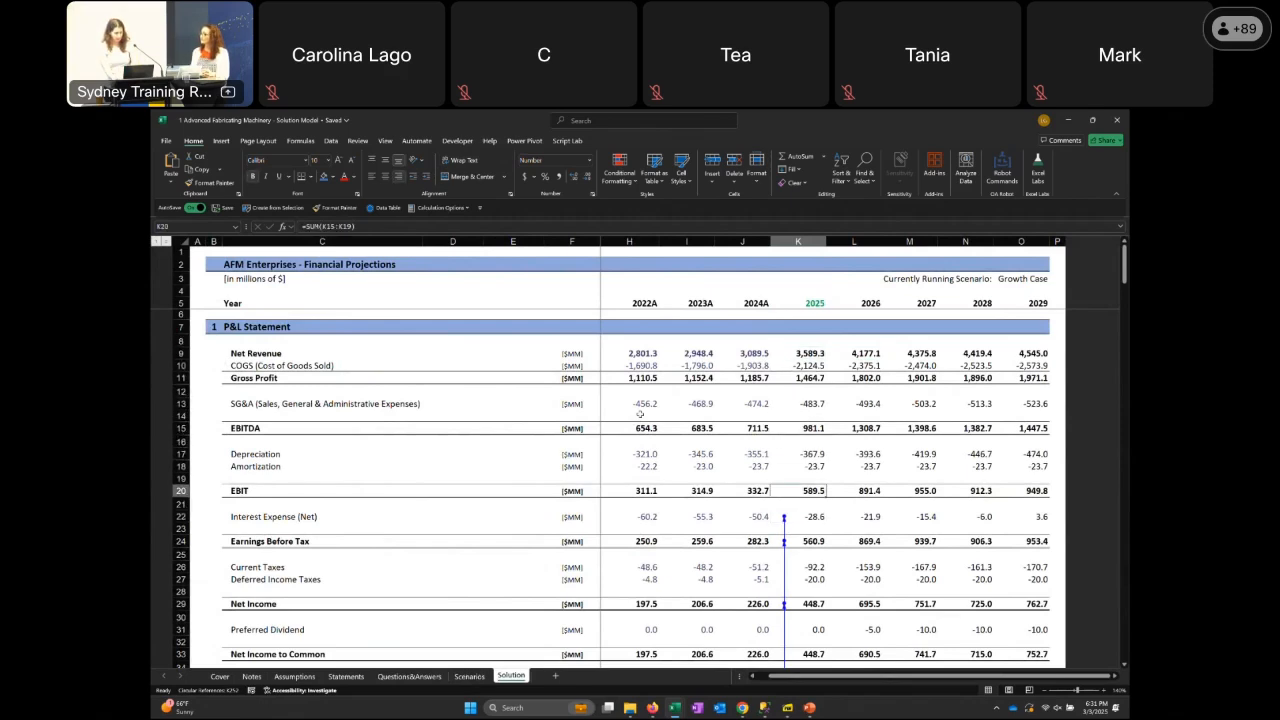
# Examine the balance sheet and cashflow statement projections on the Solution sheet down to Closing Cash
pyautogui.press('Down')
pyautogui.press('Down')
pyautogui.press('Down')
pyautogui.press('Down')
pyautogui.press('Down')
pyautogui.press('Down')
pyautogui.press('Down')
pyautogui.press('Down')
pyautogui.press('Down')
pyautogui.press('Down')
pyautogui.press('Down')
pyautogui.press('Down')
pyautogui.press('Down')
pyautogui.press('Down')
pyautogui.press('Down')
pyautogui.press('Down')
pyautogui.press('Down')
pyautogui.press('Down')
pyautogui.press('Down')
pyautogui.press('Down')
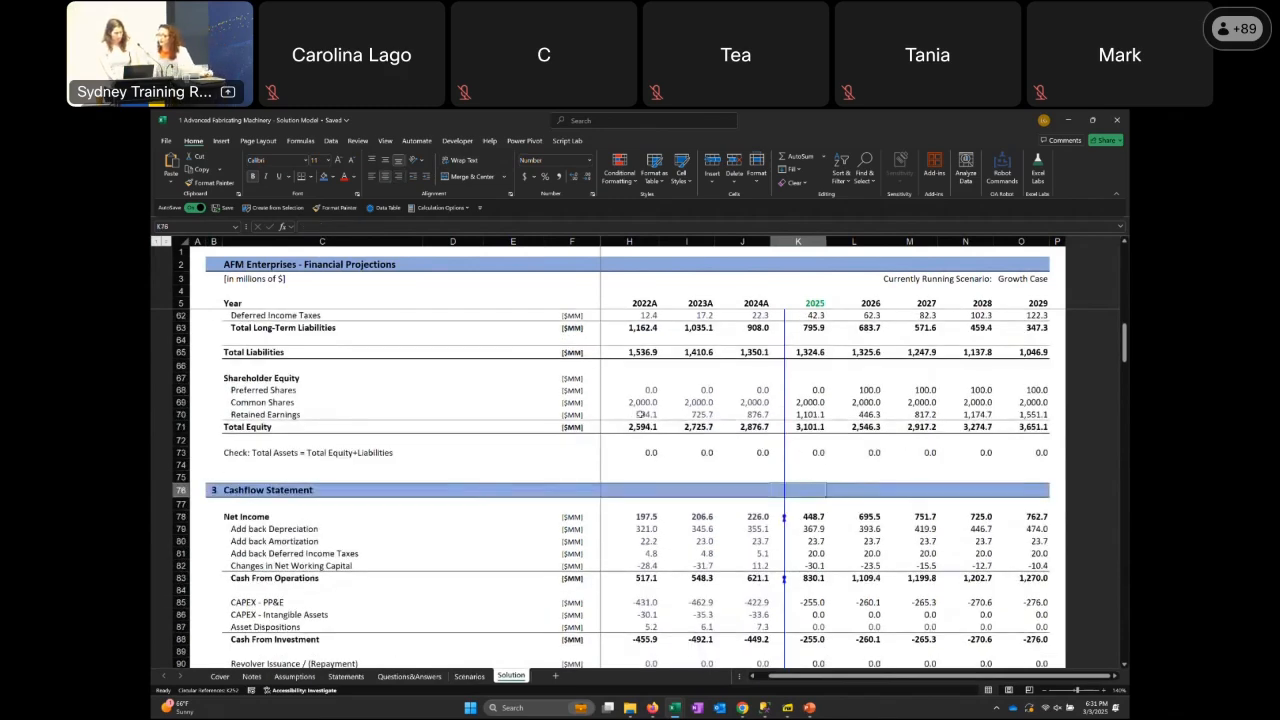
pyautogui.press('Down')
pyautogui.press('Down')
pyautogui.press('Down')
pyautogui.press('Down')
pyautogui.press('Down')
pyautogui.press('Down')
pyautogui.press('Down')
pyautogui.press('Down')
pyautogui.press('Down')
pyautogui.press('Down')
pyautogui.press('Down')
pyautogui.press('Down')
pyautogui.press('Down')
pyautogui.press('Down')
pyautogui.press('Down')
pyautogui.press('Down')
pyautogui.press('Down')
pyautogui.press('Down')
pyautogui.press('Down')
pyautogui.press('Down')
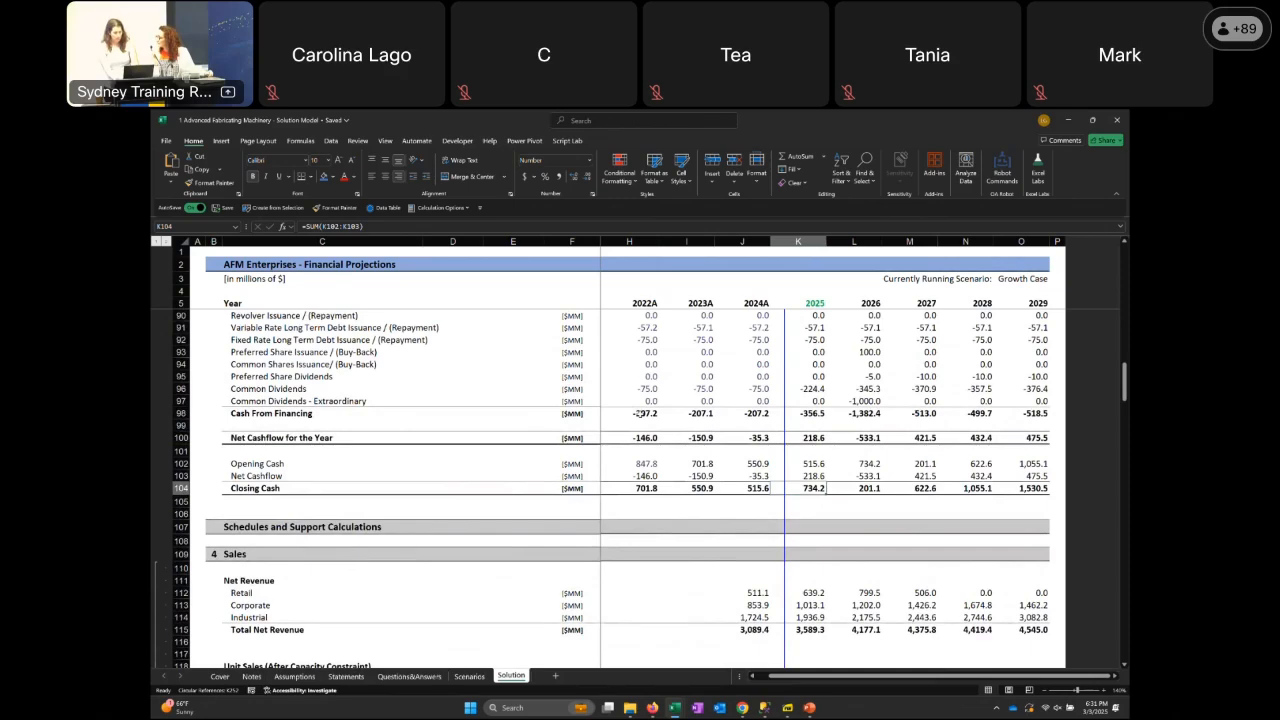
# Examine the Sales and Working Capital supporting schedules on the Solution sheet
pyautogui.press('Down')
pyautogui.press('Down')
pyautogui.press('Down')
pyautogui.press('Down')
pyautogui.press('Down')
pyautogui.press('Down')
pyautogui.press('Down')
pyautogui.press('Down')
pyautogui.press('Down')
pyautogui.press('Down')
pyautogui.press('Down')
pyautogui.press('Down')
pyautogui.press('Down')
pyautogui.press('Down')
pyautogui.press('Down')
pyautogui.press('Down')
pyautogui.press('Down')
pyautogui.press('Down')
pyautogui.press('Down')
pyautogui.press('Down')
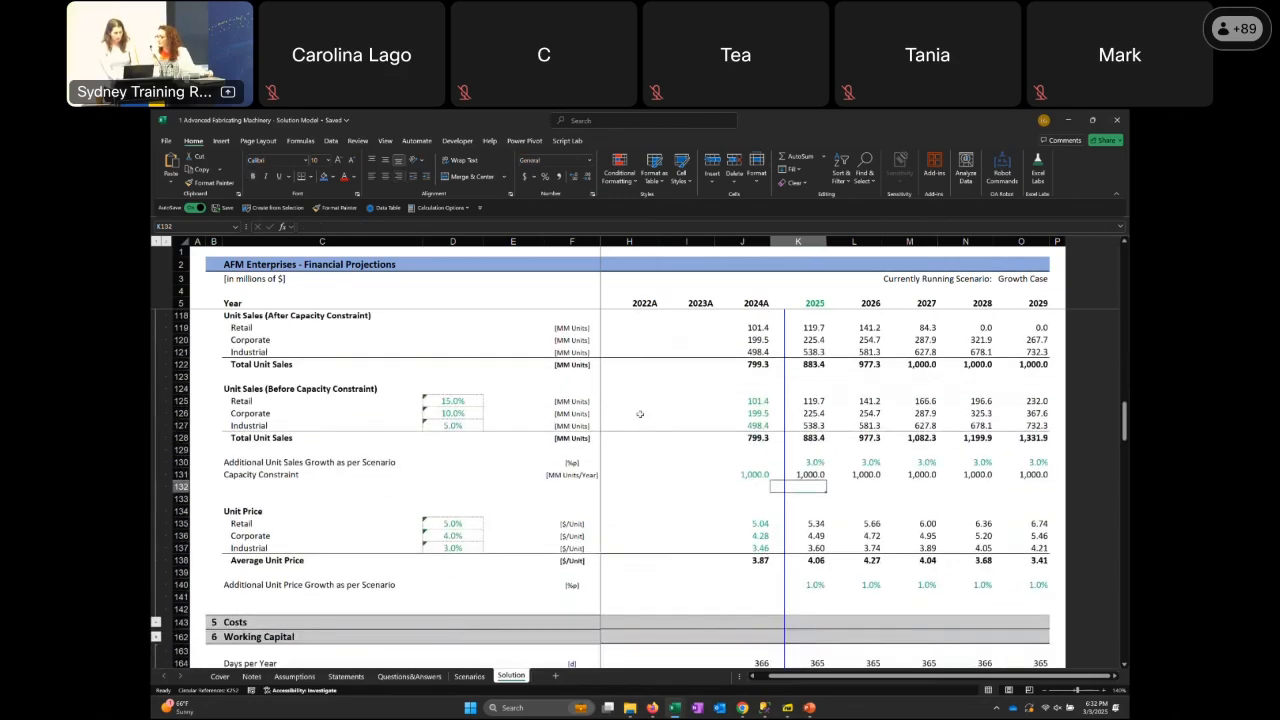
pyautogui.press('Down')
pyautogui.press('Down')
pyautogui.press('Down')
pyautogui.press('Down')
pyautogui.press('Down')
pyautogui.press('Down')
pyautogui.press('Down')
pyautogui.press('Down')
pyautogui.press('Down')
pyautogui.press('Down')
pyautogui.press('Down')
pyautogui.press('Down')
pyautogui.press('Down')
pyautogui.press('Down')
pyautogui.press('Down')
pyautogui.press('Down')
pyautogui.press('Down')
pyautogui.press('Down')
pyautogui.press('Down')
pyautogui.press('Down')
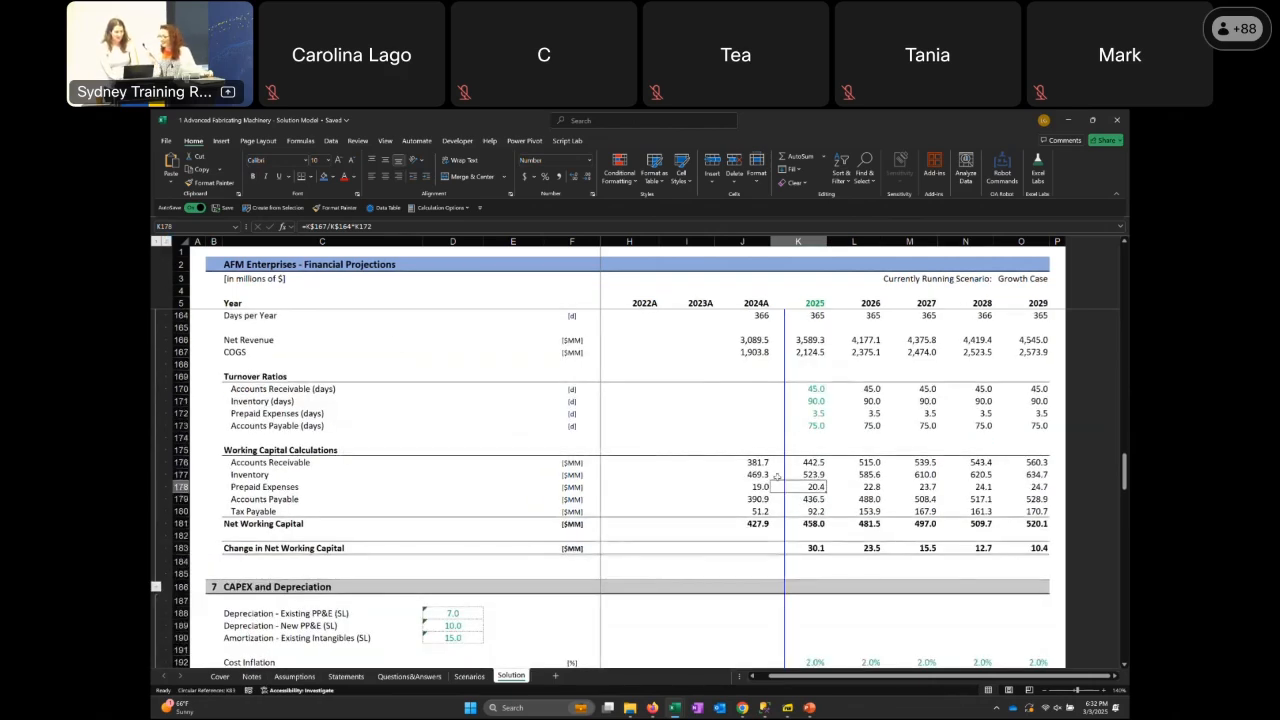
# Examine the CAPEX and Depreciation schedules on the Solution sheet, from the depreciation assumptions through Existing Intangibles
pyautogui.press('Down')
pyautogui.press('Down')
pyautogui.press('Down')
pyautogui.press('Down')
pyautogui.press('Down')
pyautogui.press('Down')
pyautogui.press('Down')
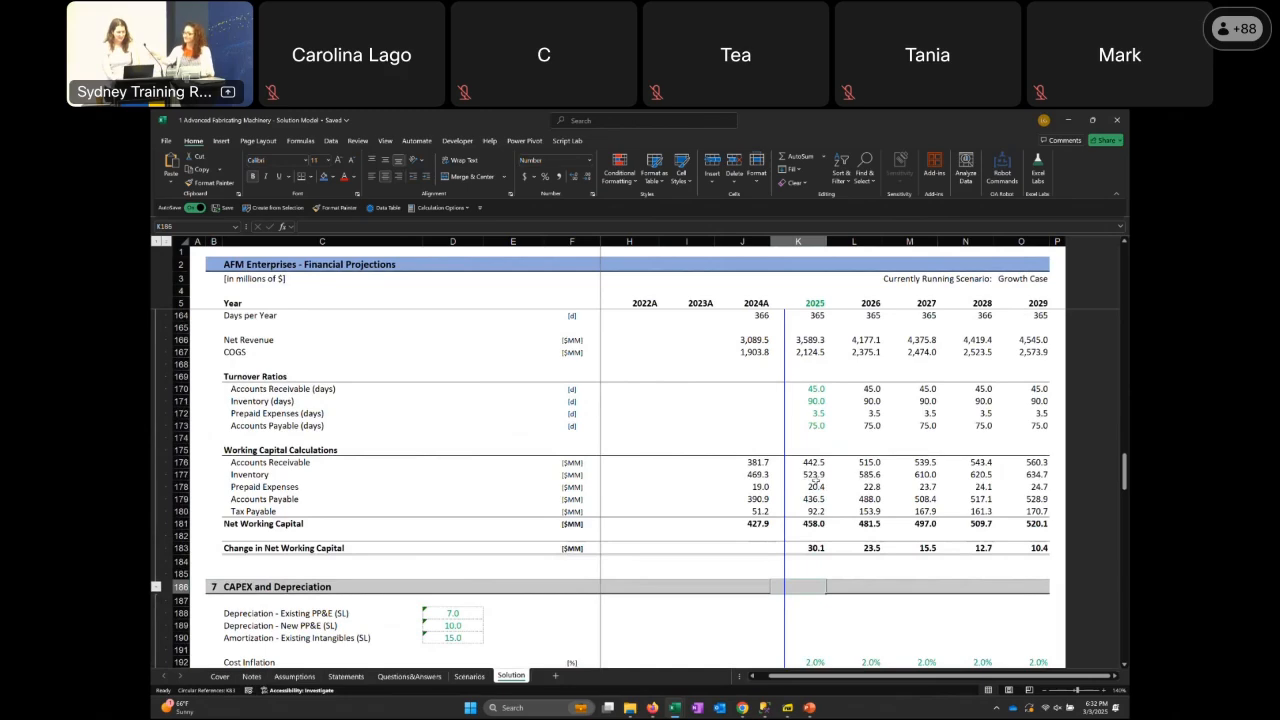
pyautogui.press('Down')
pyautogui.press('Down')
pyautogui.press('Down')
pyautogui.press('Down')
pyautogui.press('Down')
pyautogui.press('Down')
pyautogui.press('Down')
pyautogui.press('Down')
pyautogui.press('Down')
pyautogui.press('Down')
pyautogui.press('Down')
pyautogui.press('Down')
pyautogui.press('Down')
pyautogui.press('Down')
pyautogui.press('Down')
pyautogui.press('Down')
pyautogui.press('Down')
pyautogui.press('Down')
pyautogui.press('Down')
pyautogui.press('Down')
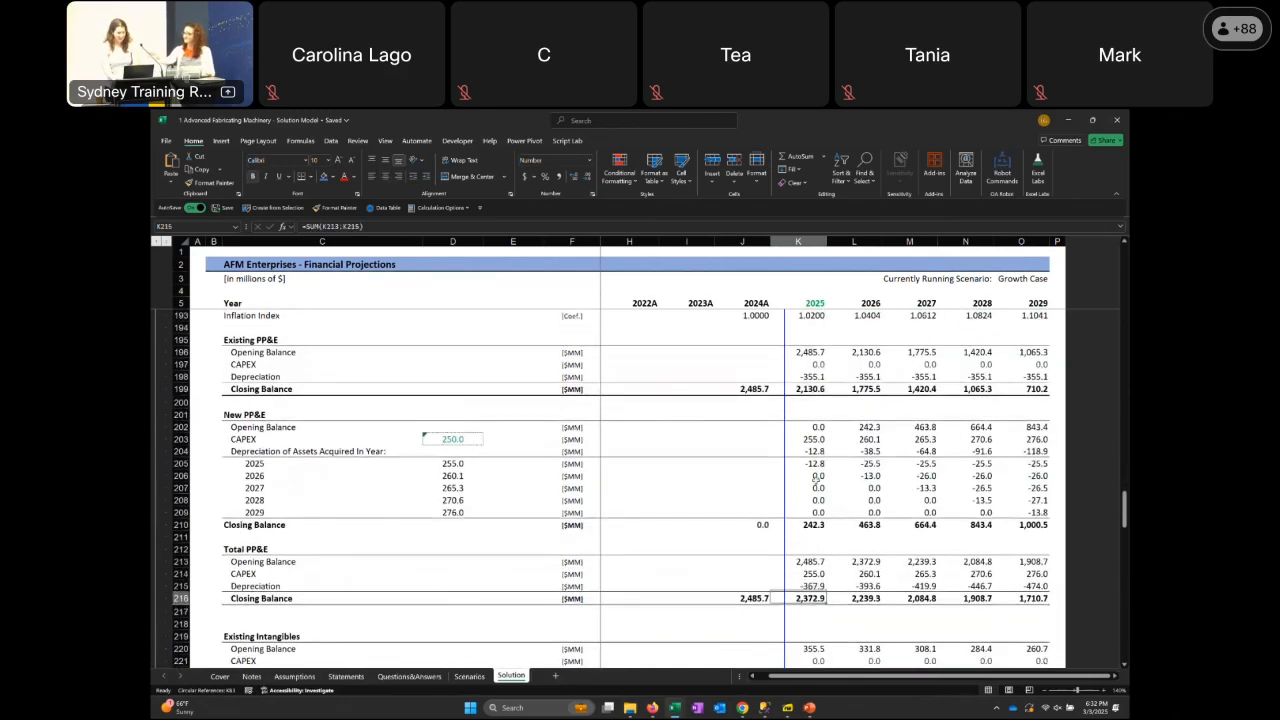
# Examine the Debt schedules on the Solution sheet: senior debt, subordinated debt with its interest rates, and the revolving line of credit
pyautogui.press('Down')
pyautogui.press('Down')
pyautogui.press('Down')
pyautogui.press('Down')
pyautogui.press('Down')
pyautogui.press('Down')
pyautogui.press('Down')
pyautogui.press('Down')
pyautogui.press('Down')
pyautogui.press('Down')
pyautogui.press('Down')
pyautogui.press('Down')
pyautogui.press('Down')
pyautogui.press('Down')
pyautogui.press('Down')
pyautogui.press('Down')
pyautogui.press('Down')
pyautogui.press('Down')
pyautogui.press('Down')
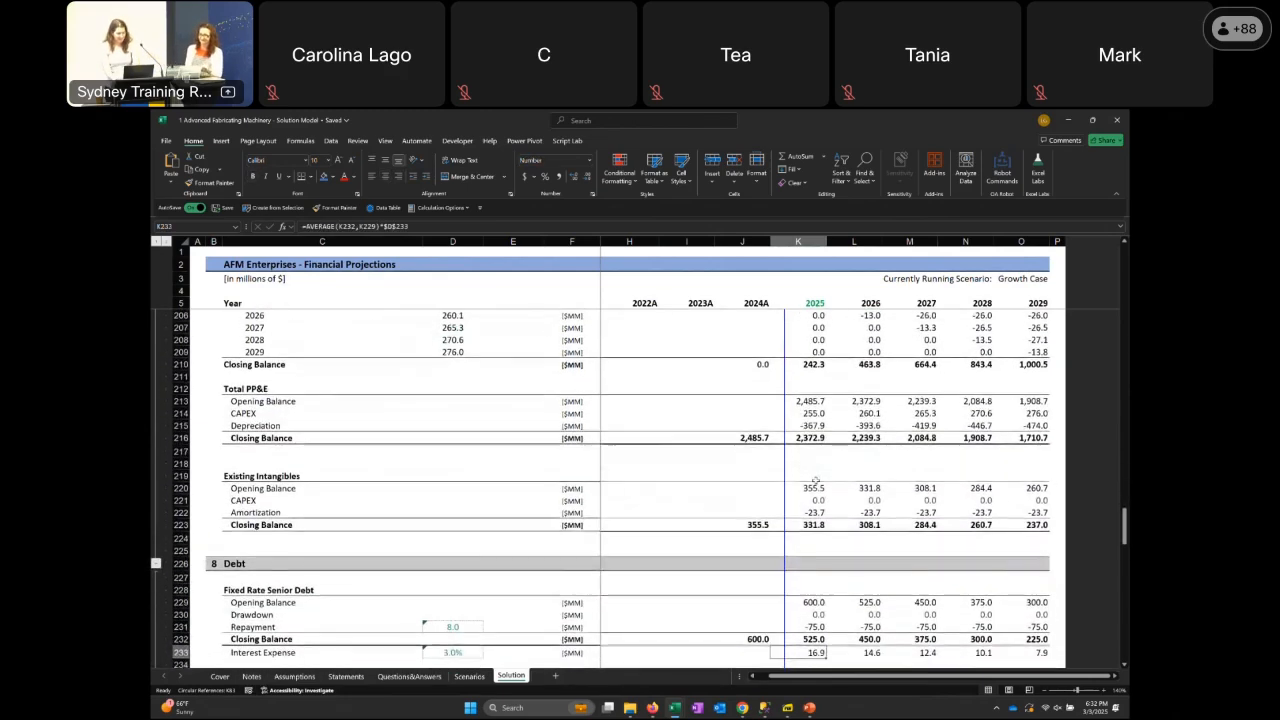
pyautogui.press('Down')
pyautogui.press('Down')
pyautogui.press('Down')
pyautogui.press('Down')
pyautogui.press('Down')
pyautogui.press('Down')
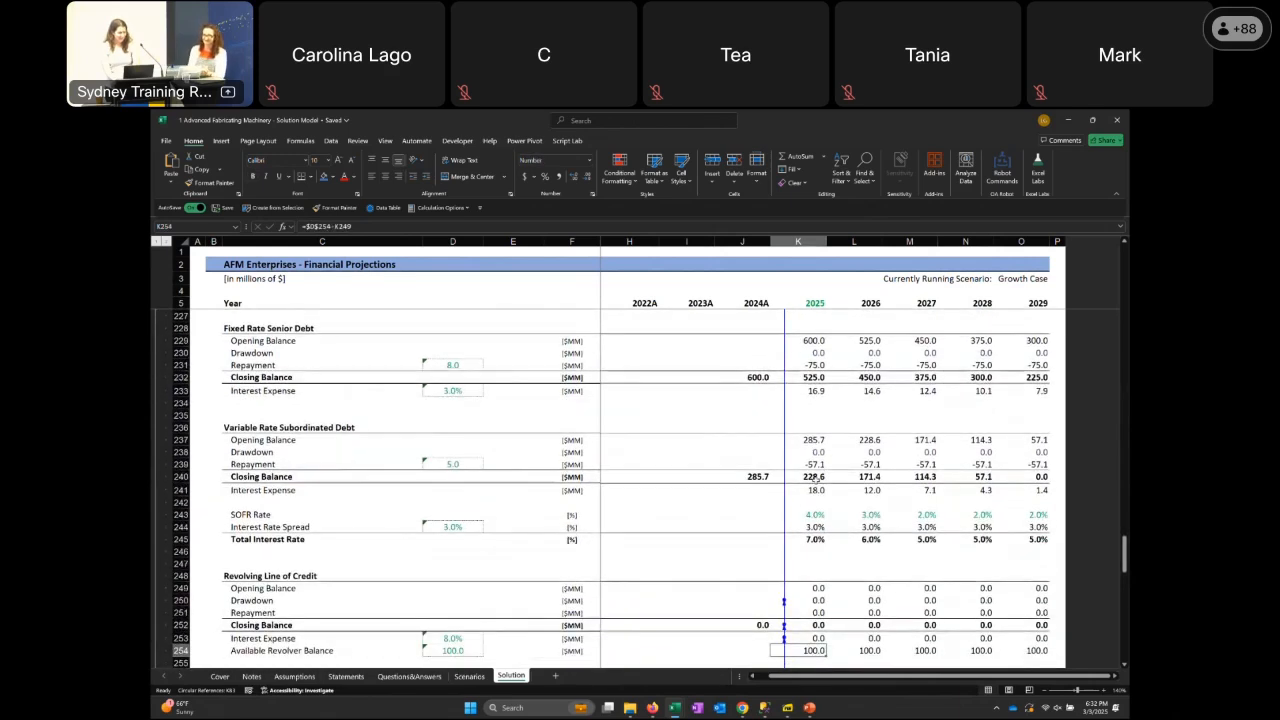
pyautogui.press('Up')
pyautogui.press('Up')
pyautogui.press('Up')
pyautogui.press('Up')
pyautogui.press('Up')
pyautogui.press('Up')
pyautogui.press('Up')
pyautogui.press('Up')
pyautogui.press('Up')
pyautogui.press('Up')
pyautogui.press('Up')
pyautogui.press('Up')
pyautogui.press('Up')
pyautogui.press('Up')
pyautogui.press('Up')
pyautogui.press('Up')
pyautogui.press('Up')
pyautogui.press('Up')
pyautogui.press('Up')
pyautogui.press('Up')
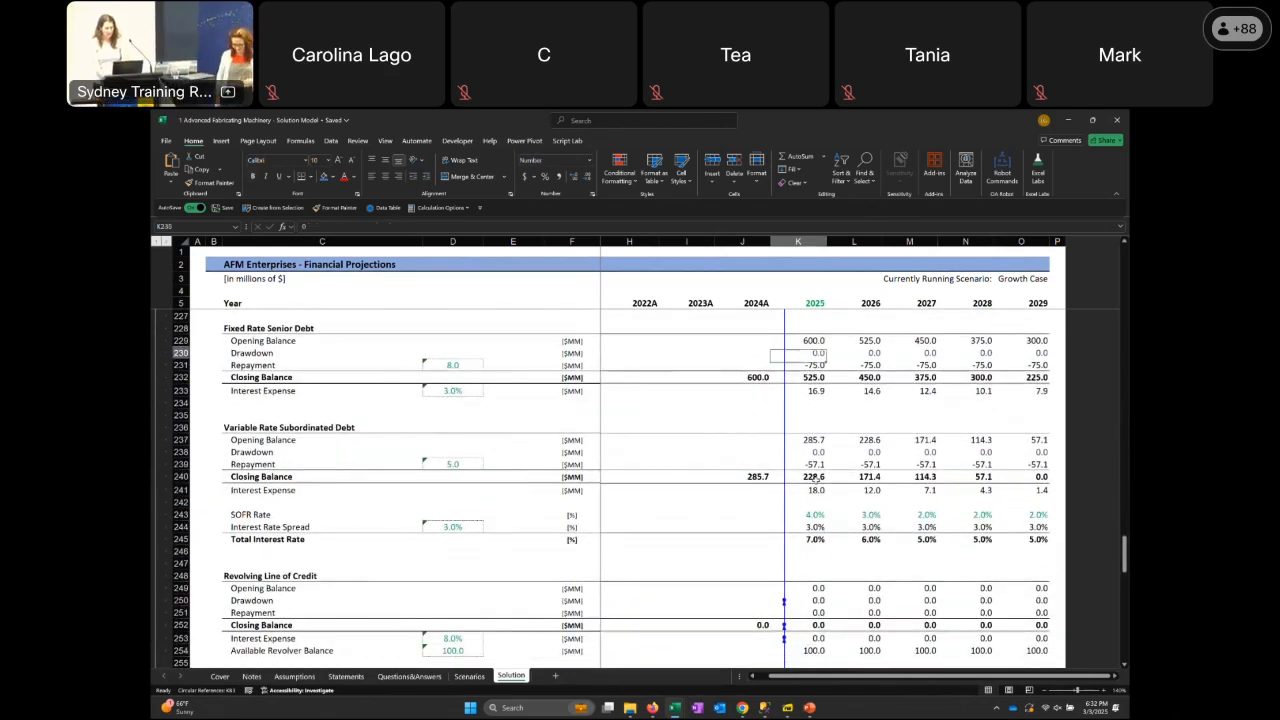
pyautogui.press('Down')
pyautogui.press('Down')
pyautogui.press('Down')
pyautogui.press('Down')
pyautogui.press('Down')
pyautogui.press('Down')
pyautogui.press('Down')
pyautogui.press('Down')
pyautogui.press('Down')
pyautogui.press('Down')
pyautogui.press('Down')
pyautogui.press('Down')
pyautogui.press('Down')
pyautogui.press('Down')
pyautogui.press('Down')
pyautogui.press('Down')
pyautogui.press('Down')
pyautogui.press('Down')
pyautogui.press('Down')
pyautogui.press('Down')
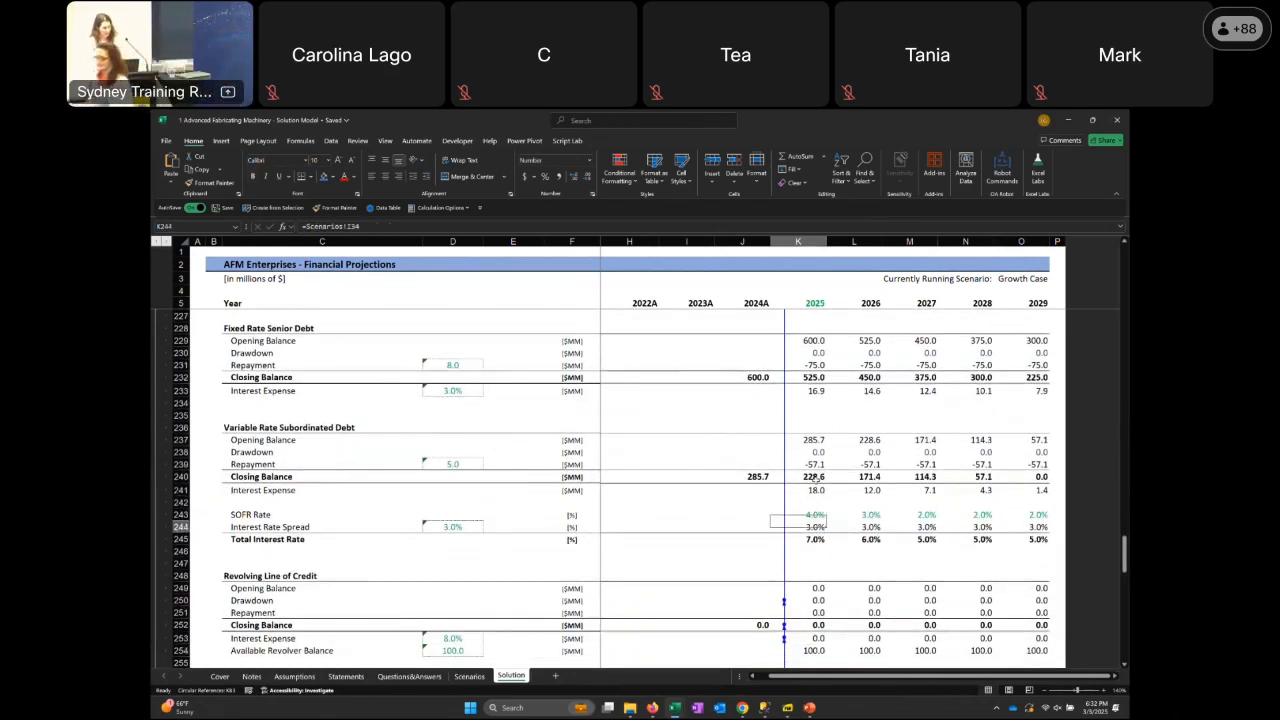
pyautogui.press('Up')
pyautogui.press('Up')
pyautogui.press('Up')
pyautogui.press('Up')
pyautogui.press('Up')
pyautogui.press('Up')
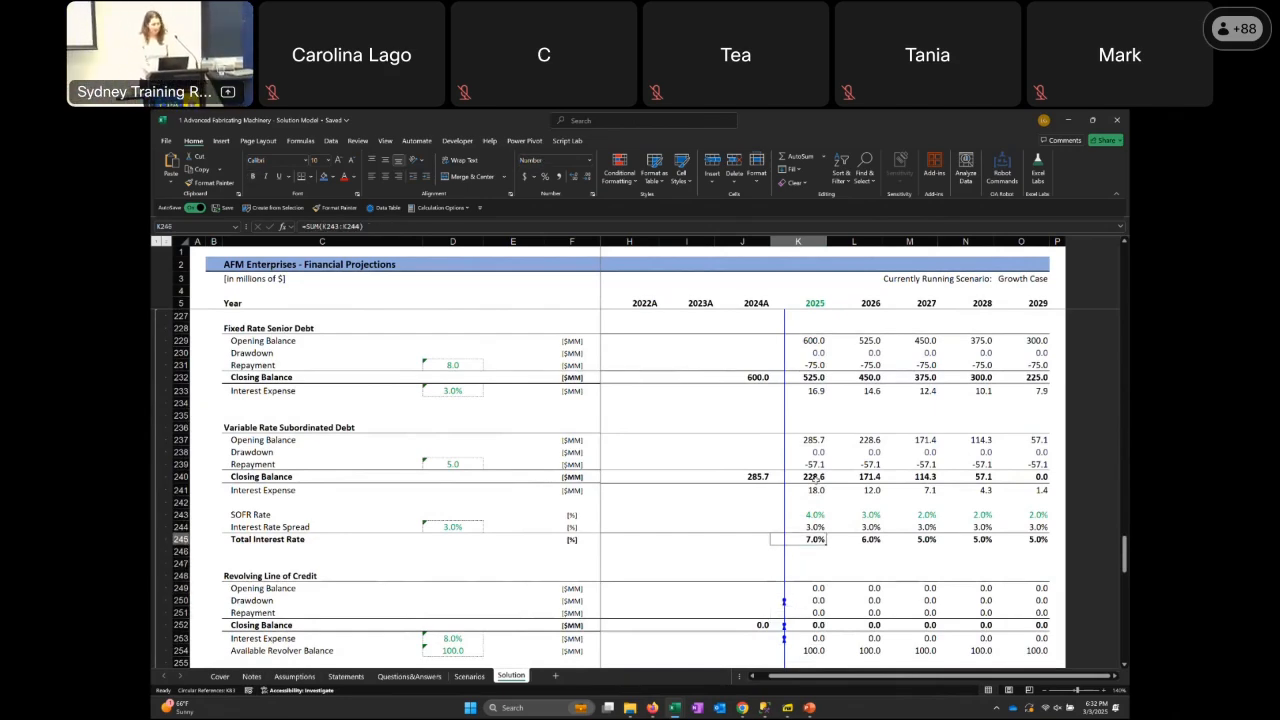
# Examine the revolver cashflow, net interest, equity and tax schedules through to the end of the Solution sheet
pyautogui.press('pagedown')
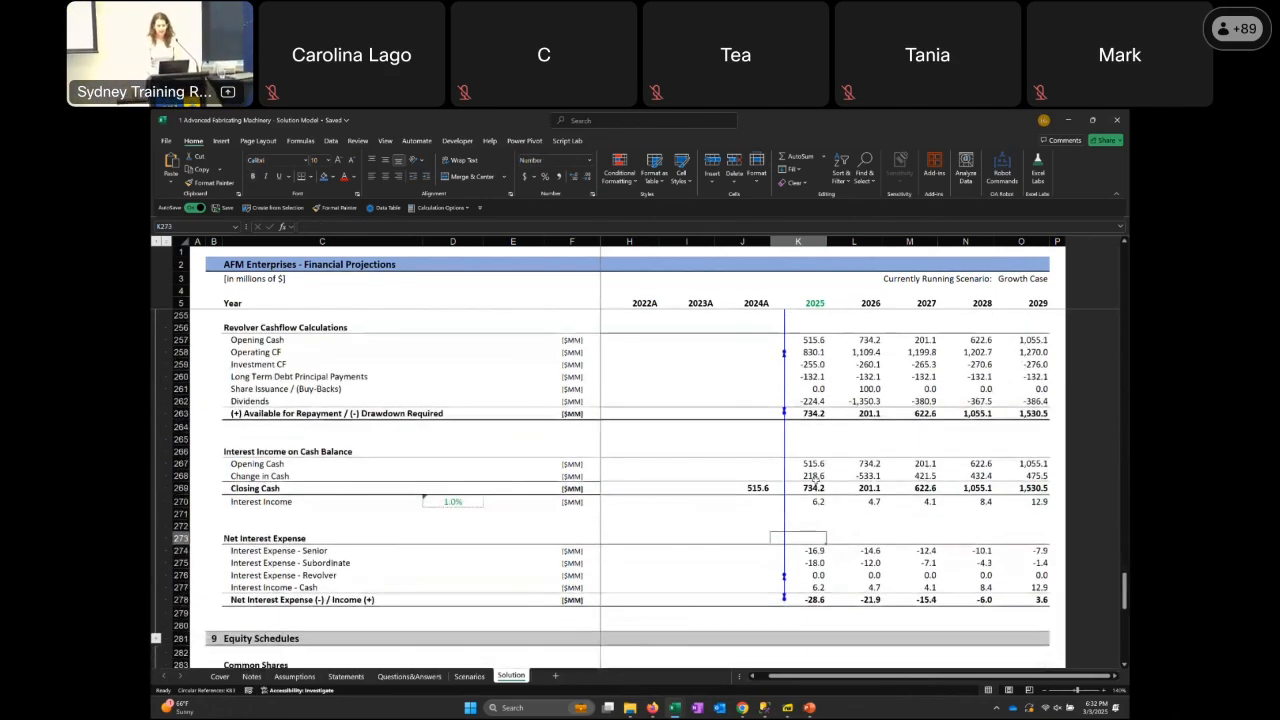
pyautogui.press('pagedown')
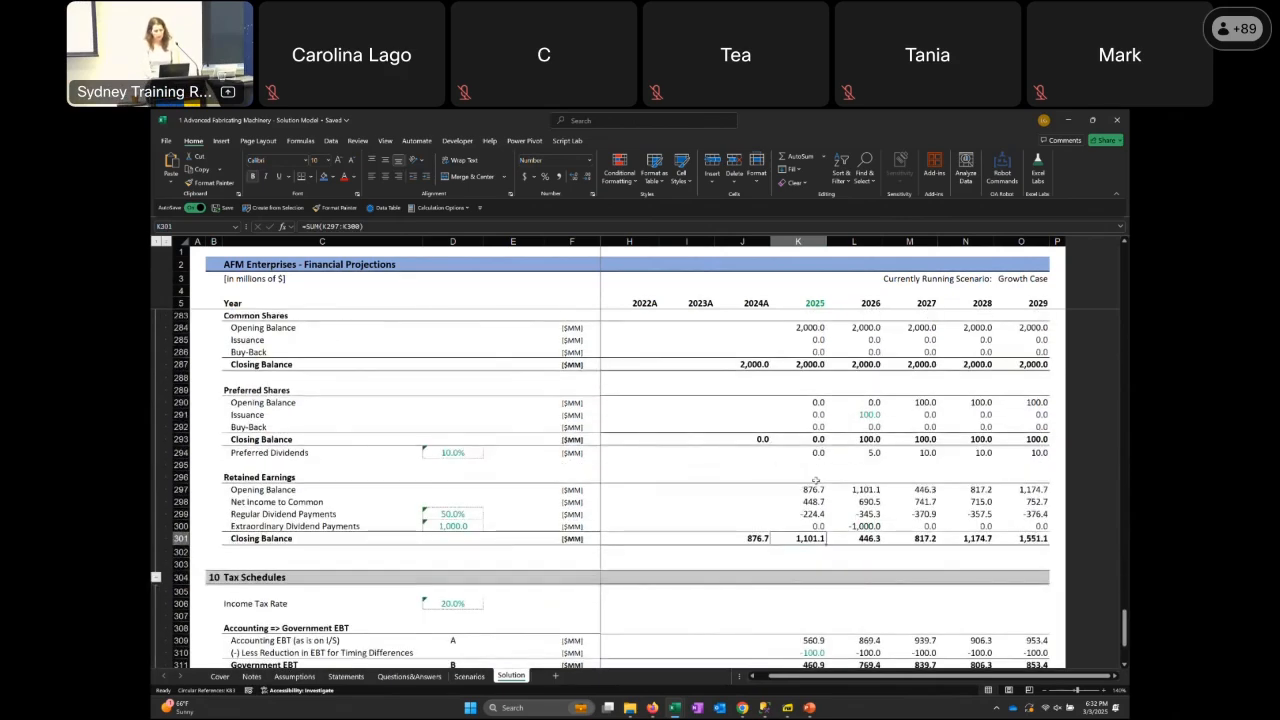
pyautogui.press('pagedown')
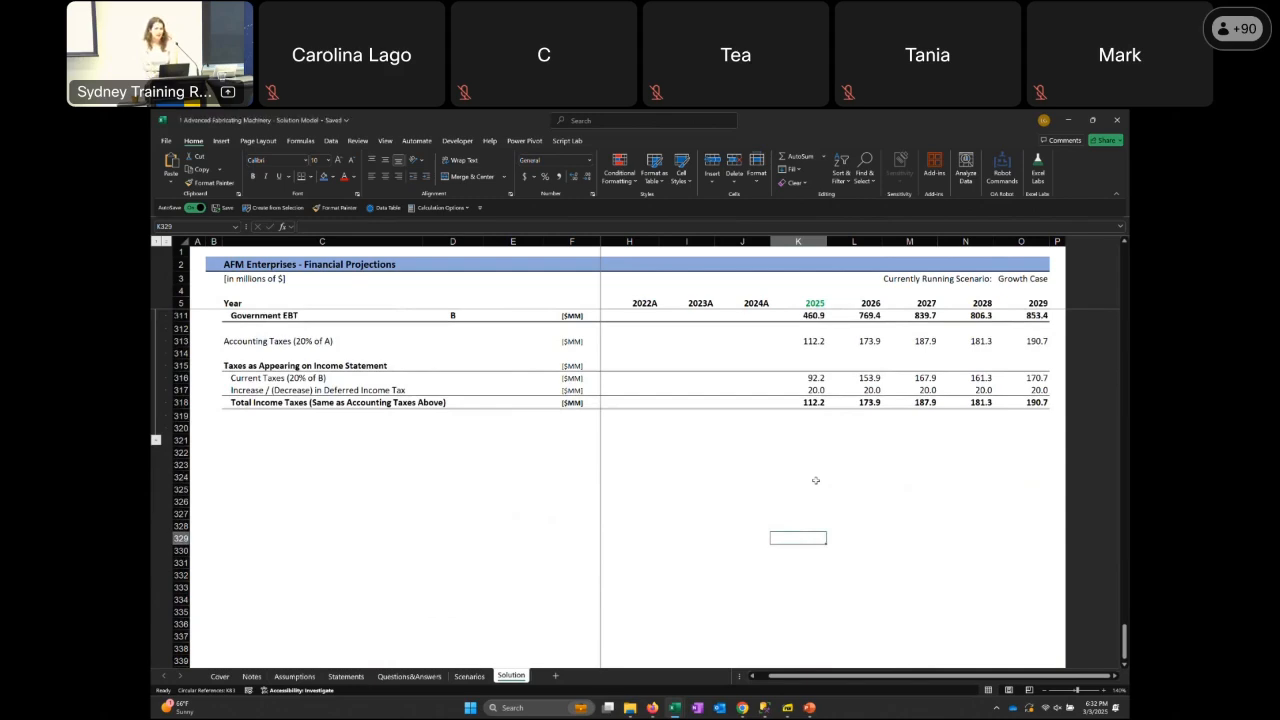
# Go back up through the supporting schedules and statements to the P&L Statement at the start of the Solution sheet
pyautogui.press('pageup')
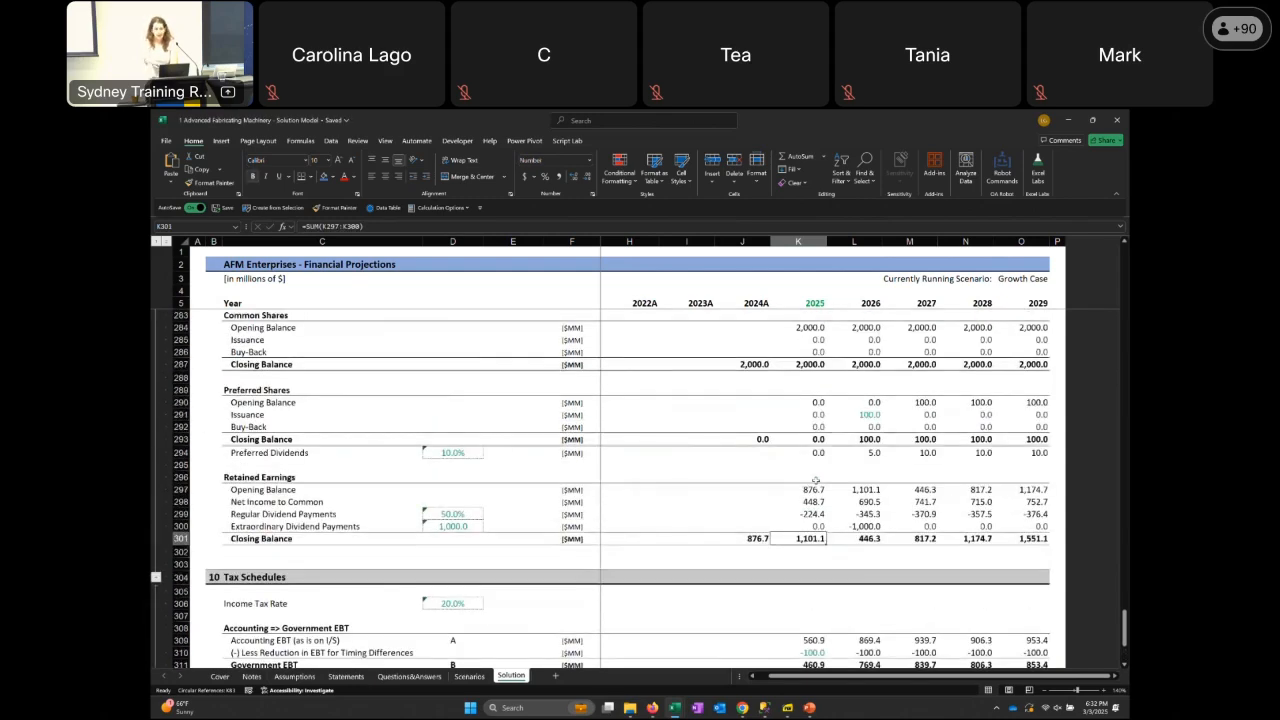
pyautogui.press('pageup')
pyautogui.press('pageup')
pyautogui.press('pageup')
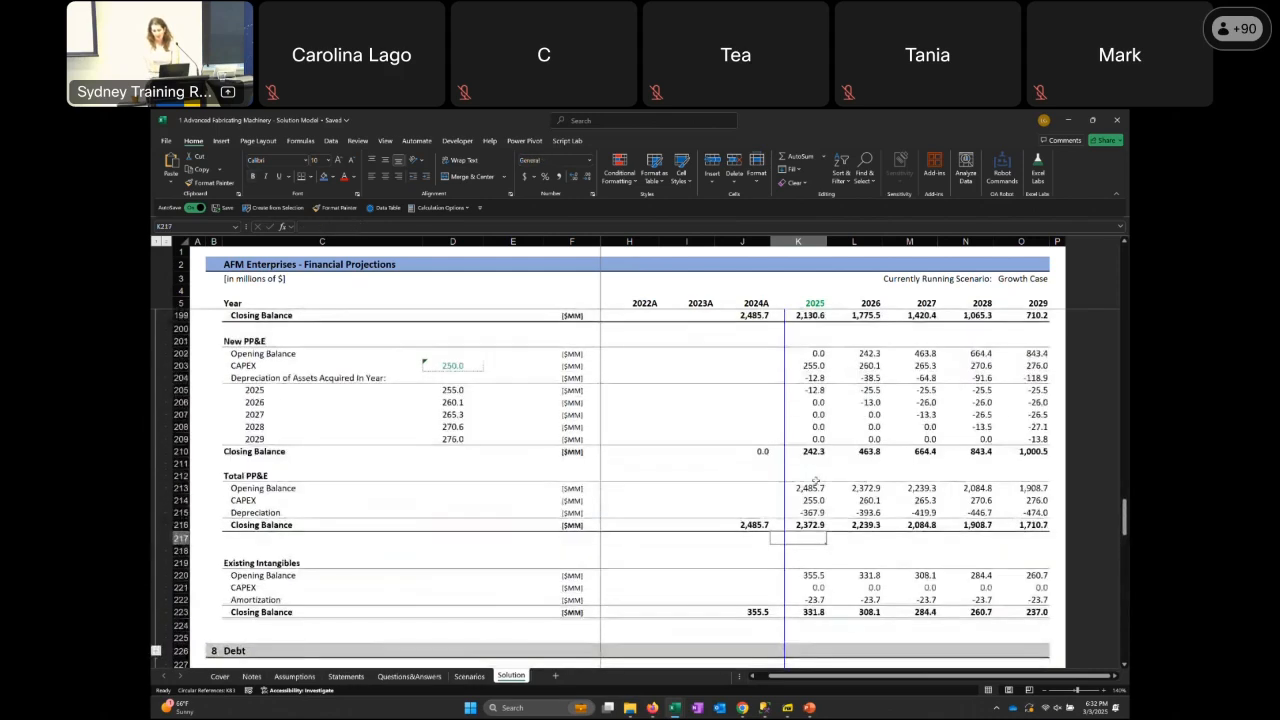
pyautogui.press('pageup')
pyautogui.press('pageup')
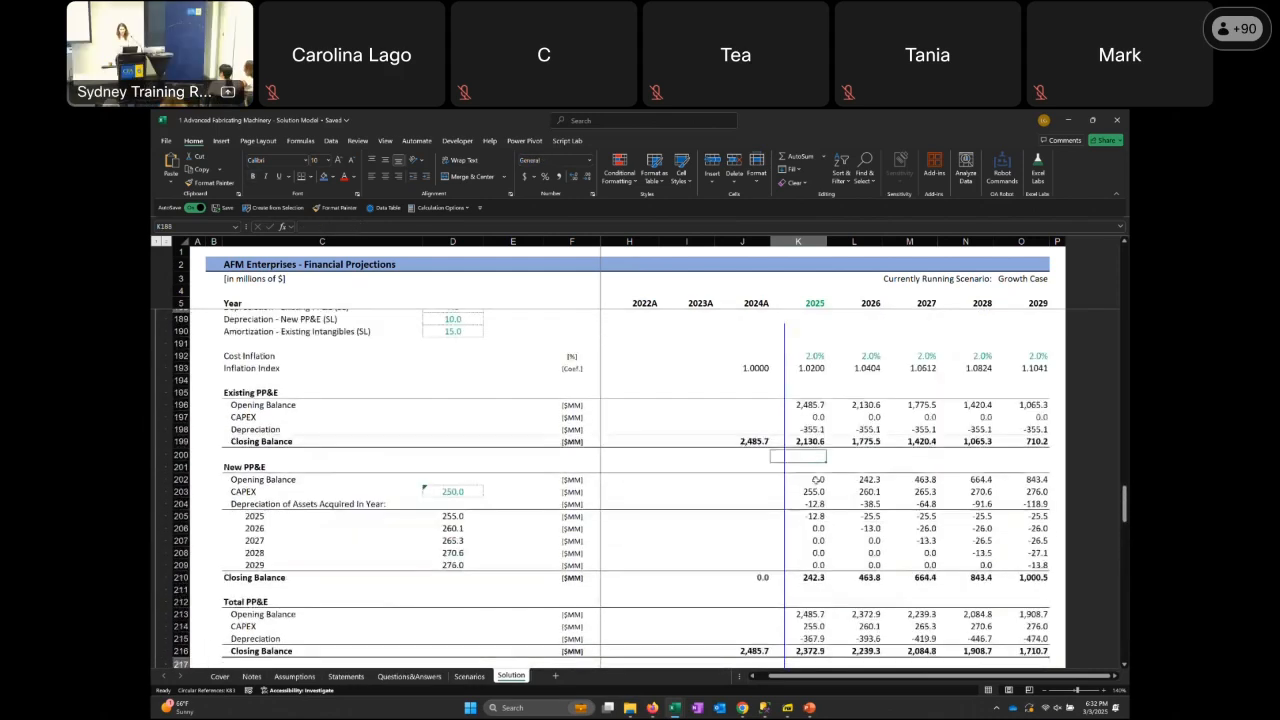
pyautogui.press('pageup')
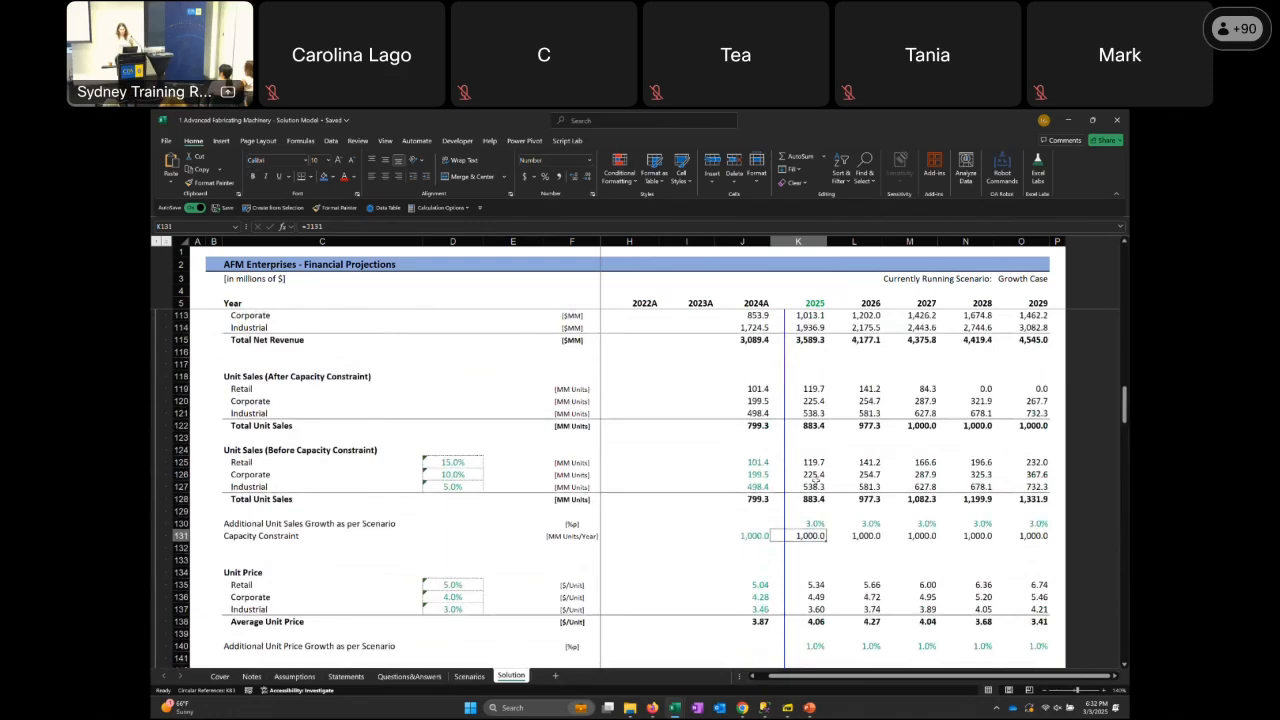
pyautogui.press('pageup')
pyautogui.press('pageup')
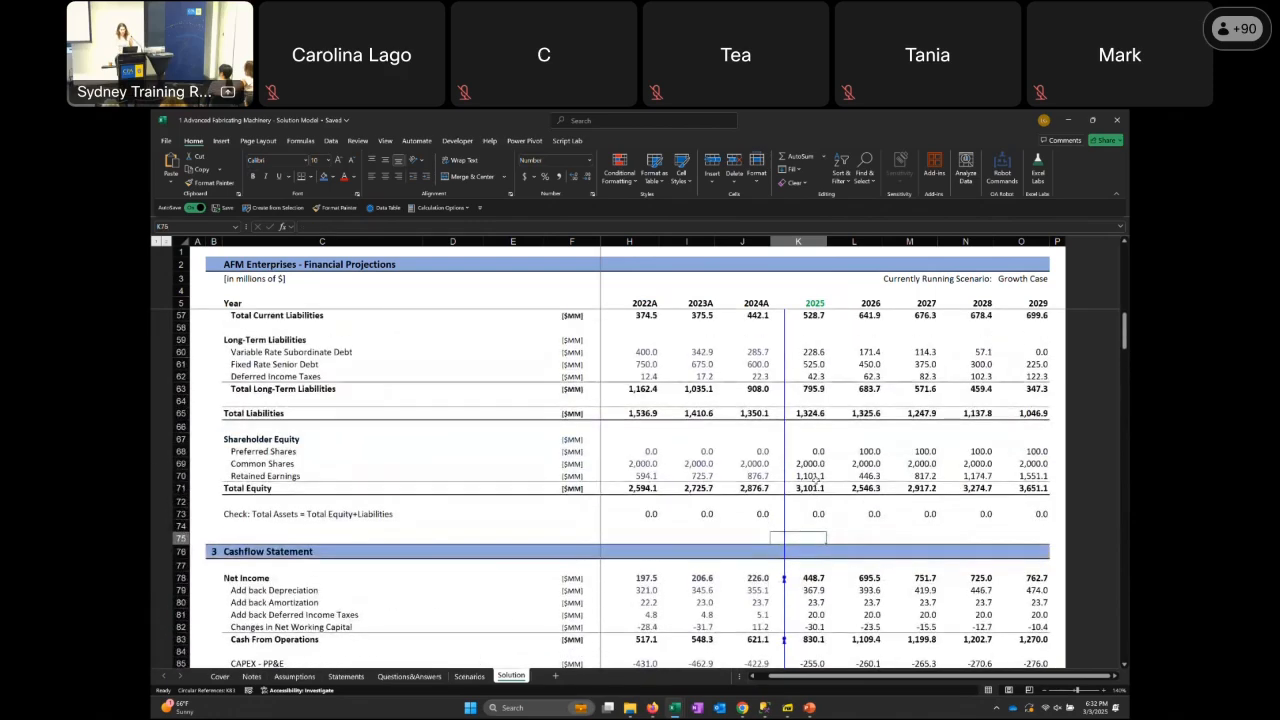
pyautogui.press('pageup')
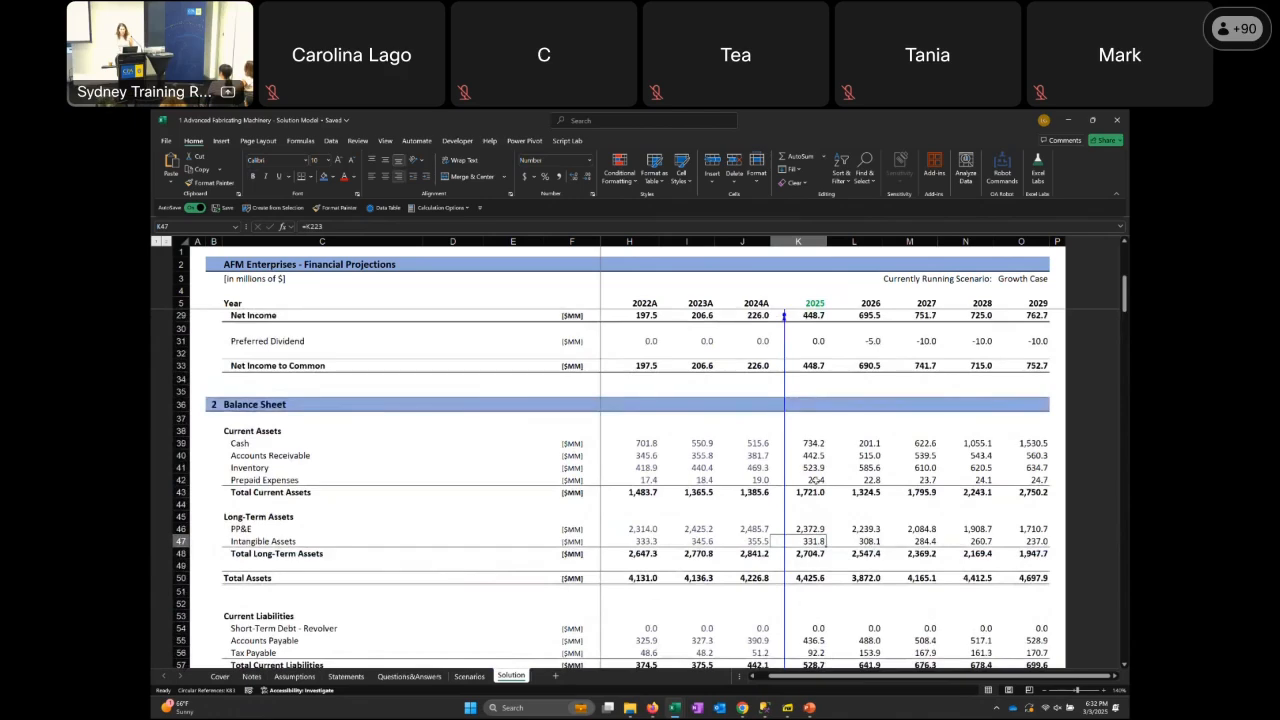
pyautogui.press('pageup')
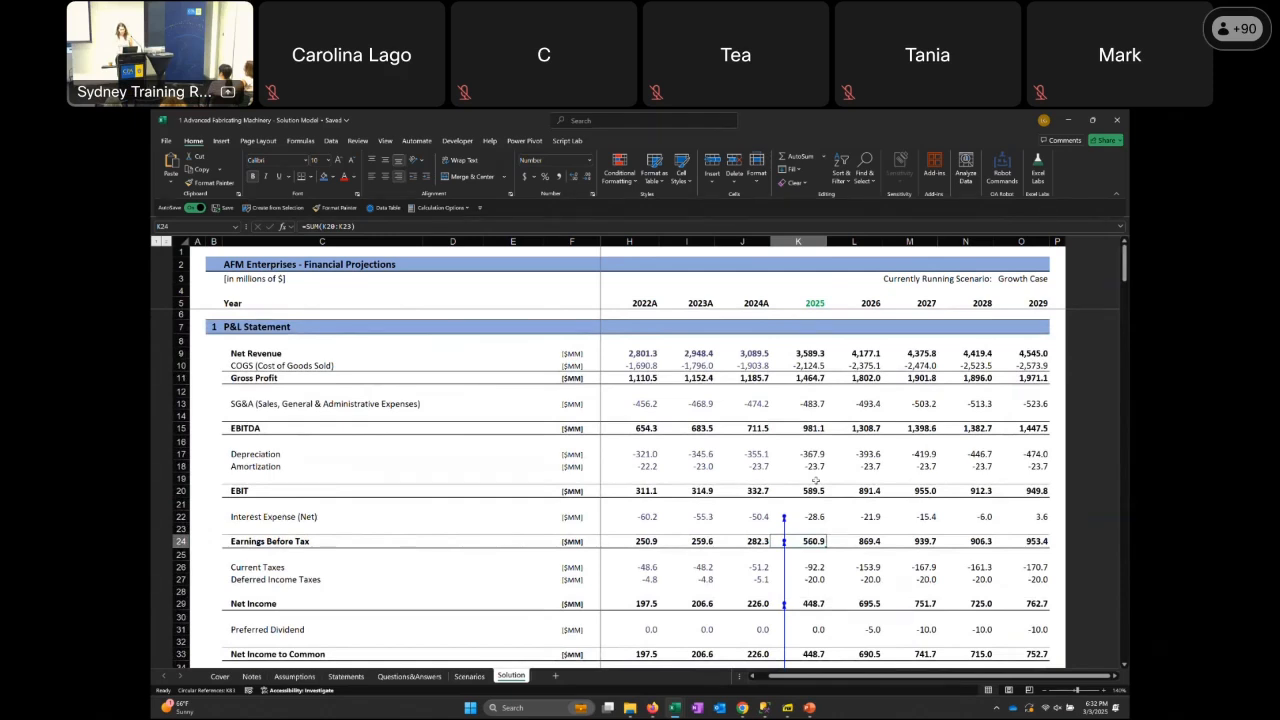
# Review the 2025 column of the P&L Statement from Interest Expense (Net) up to the year header
pyautogui.press('Up')
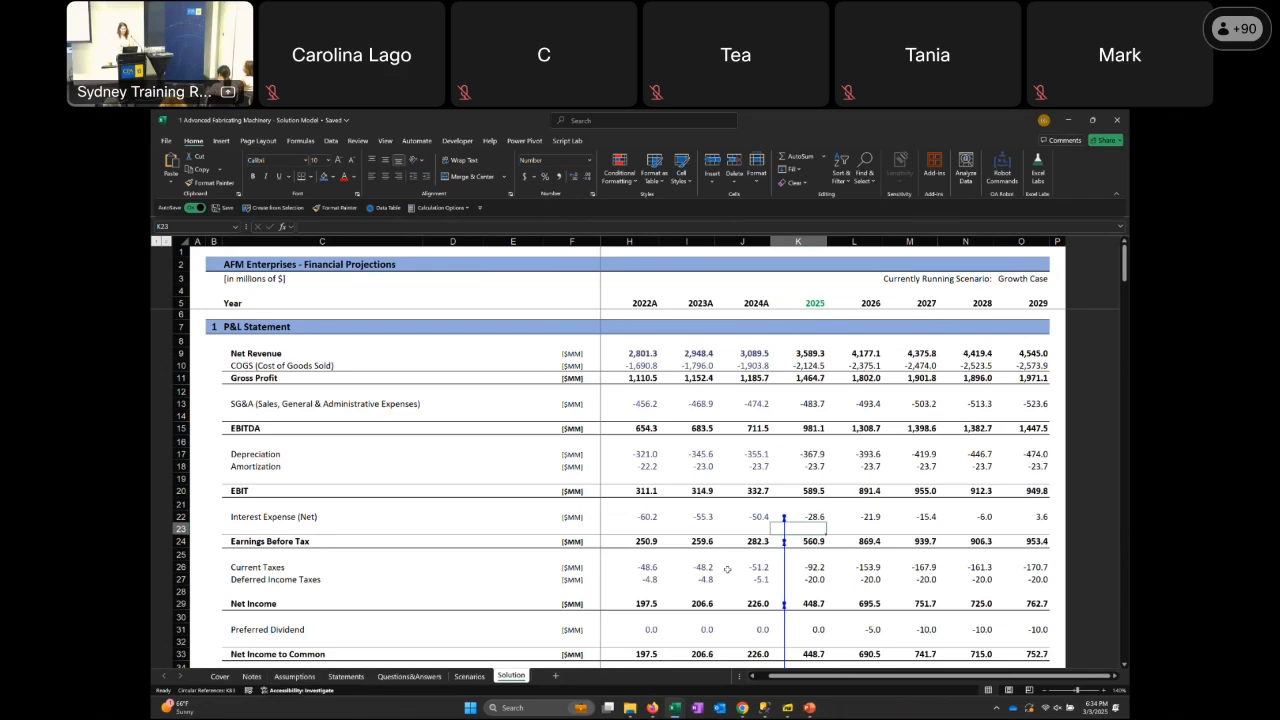
pyautogui.press('Up')
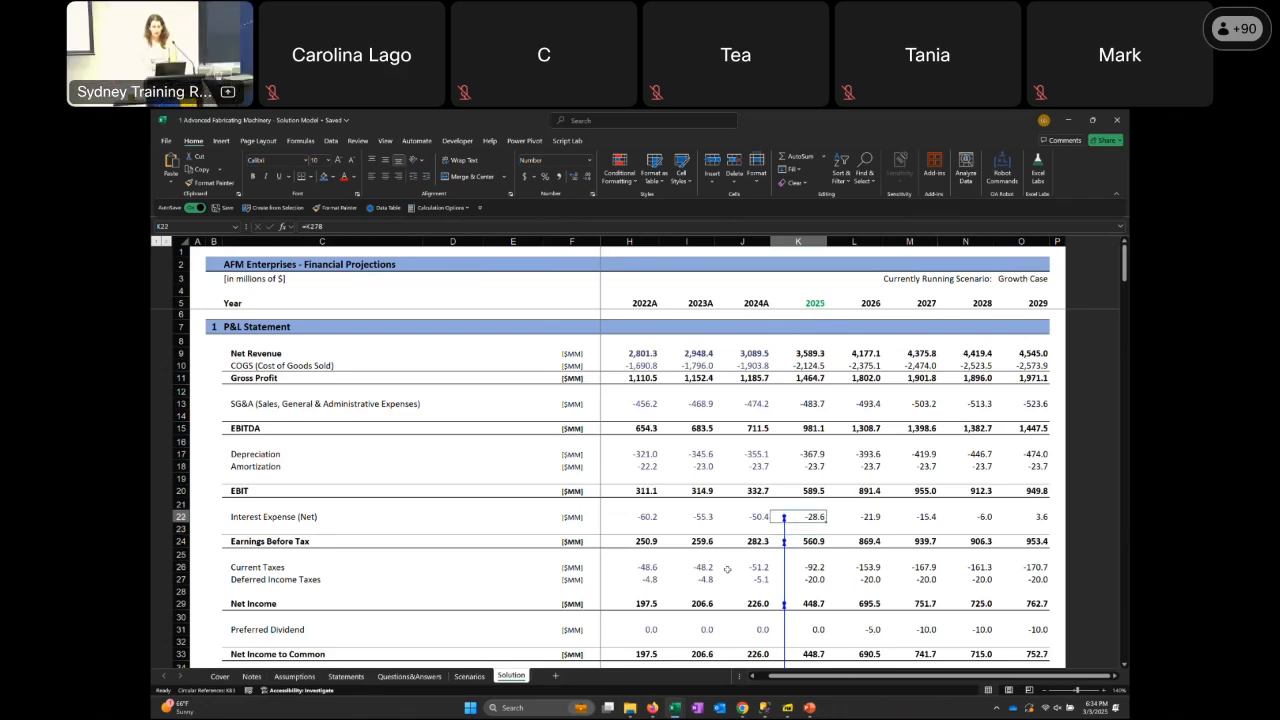
pyautogui.press('Up')
pyautogui.press('Up')
pyautogui.press('Up')
pyautogui.press('Up')
pyautogui.press('Up')
pyautogui.press('Up')
pyautogui.press('Up')
pyautogui.press('Up')
pyautogui.press('Up')
pyautogui.press('Up')
pyautogui.press('Up')
pyautogui.press('Up')
pyautogui.press('Up')
pyautogui.press('Up')
pyautogui.press('Up')
pyautogui.press('Up')
pyautogui.press('Up')
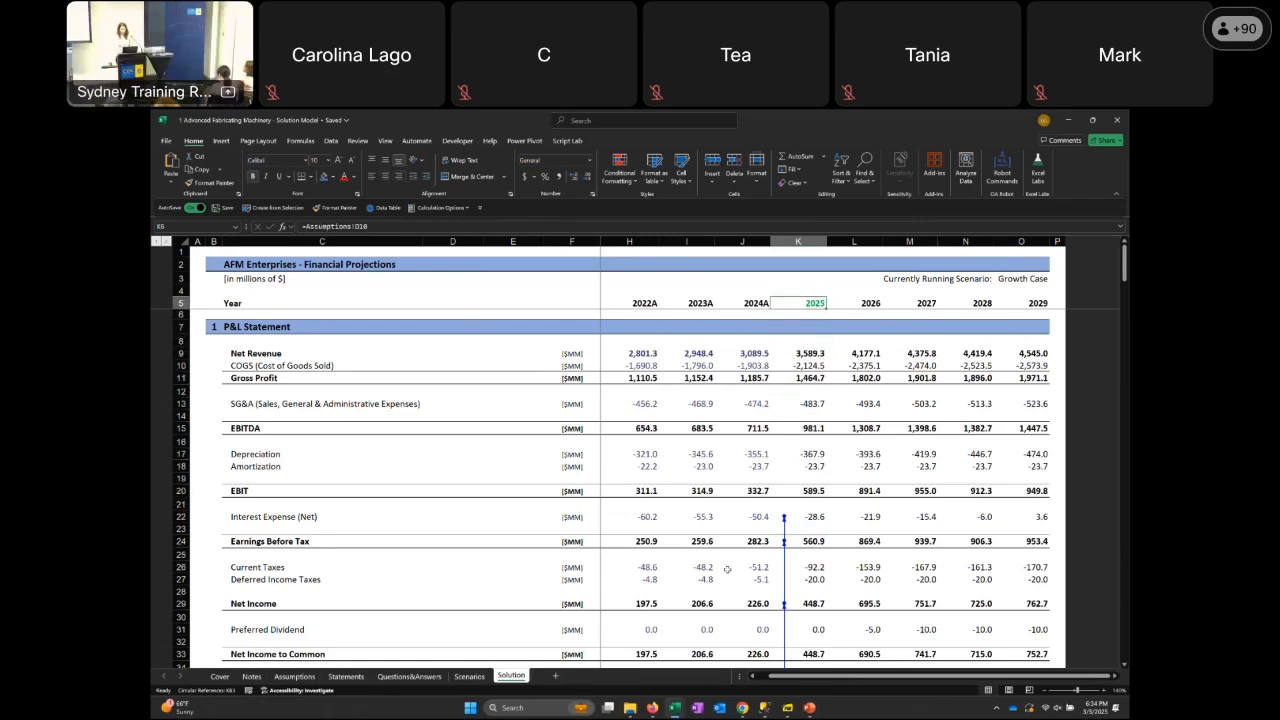
# Switch to the Ship the World case workbook and view the title and introduction on its Case sheet
pyautogui.moveTo(674, 710)
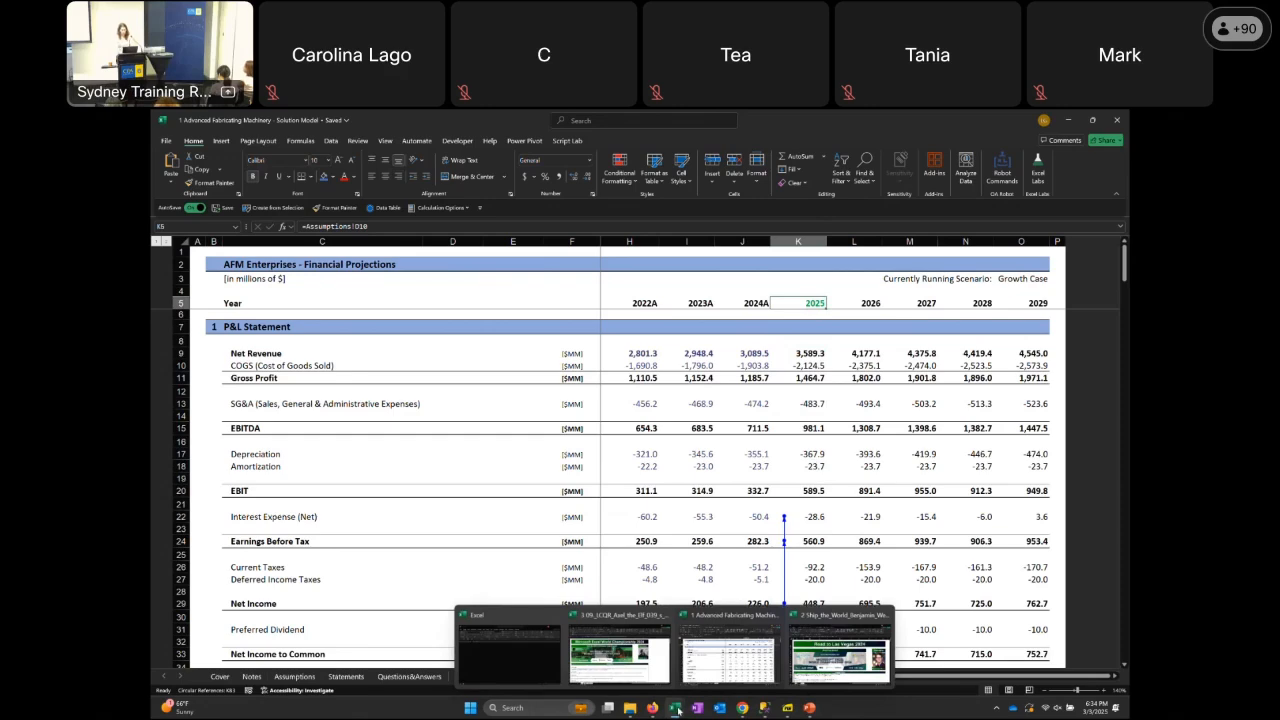
pyautogui.click(836, 651)
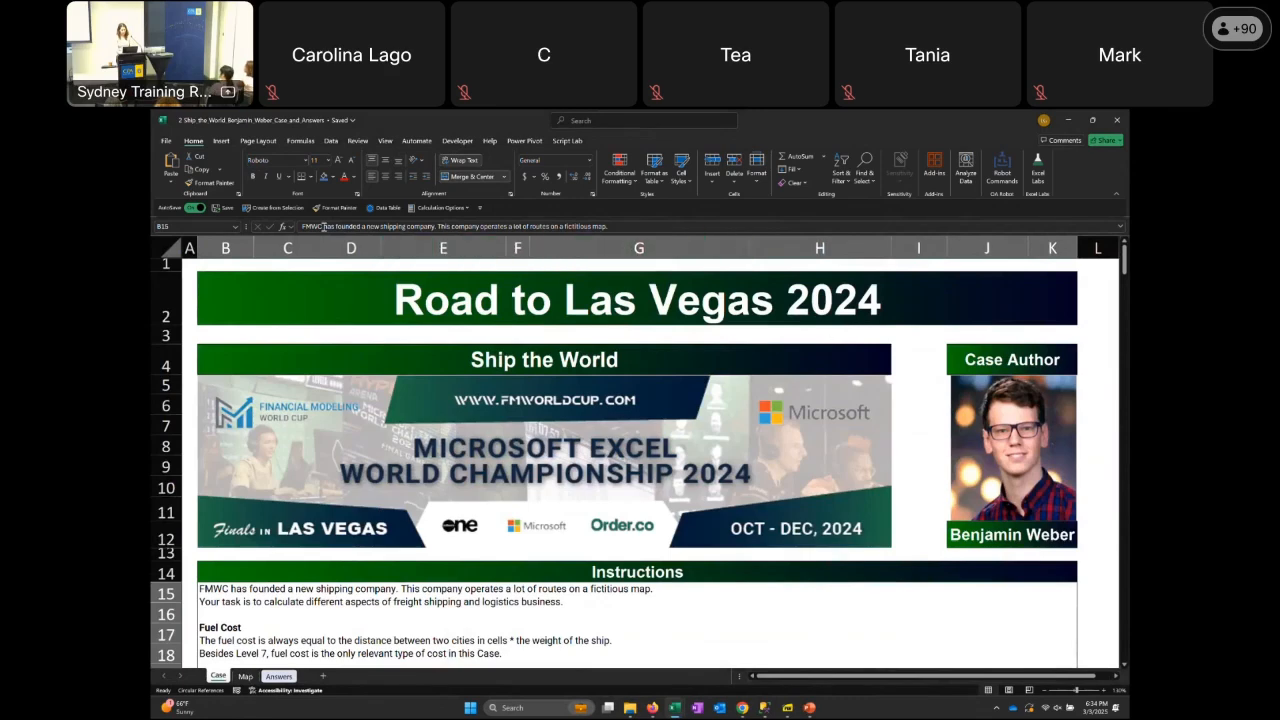
pyautogui.click(189, 264)
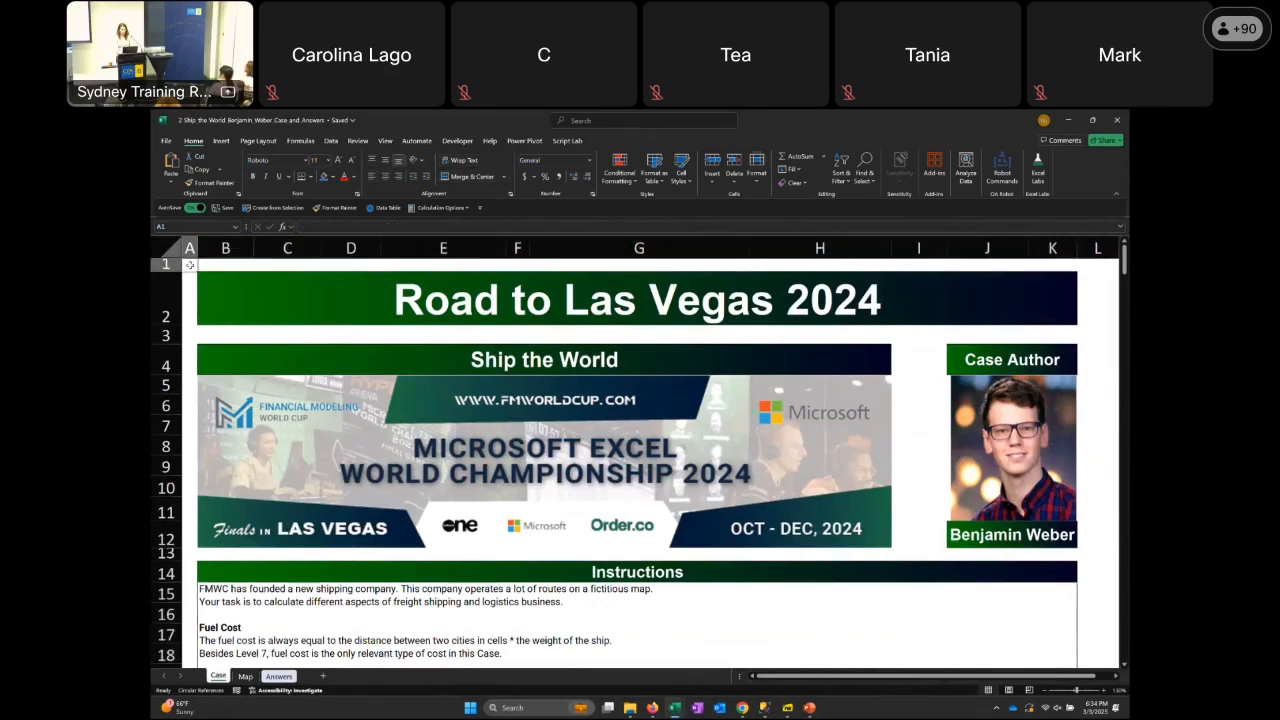
pyautogui.press('Right')
pyautogui.press('Right')
pyautogui.press('Right')
pyautogui.press('Right')
pyautogui.press('Right')
pyautogui.press('Right')
pyautogui.press('Right')
pyautogui.press('Right')
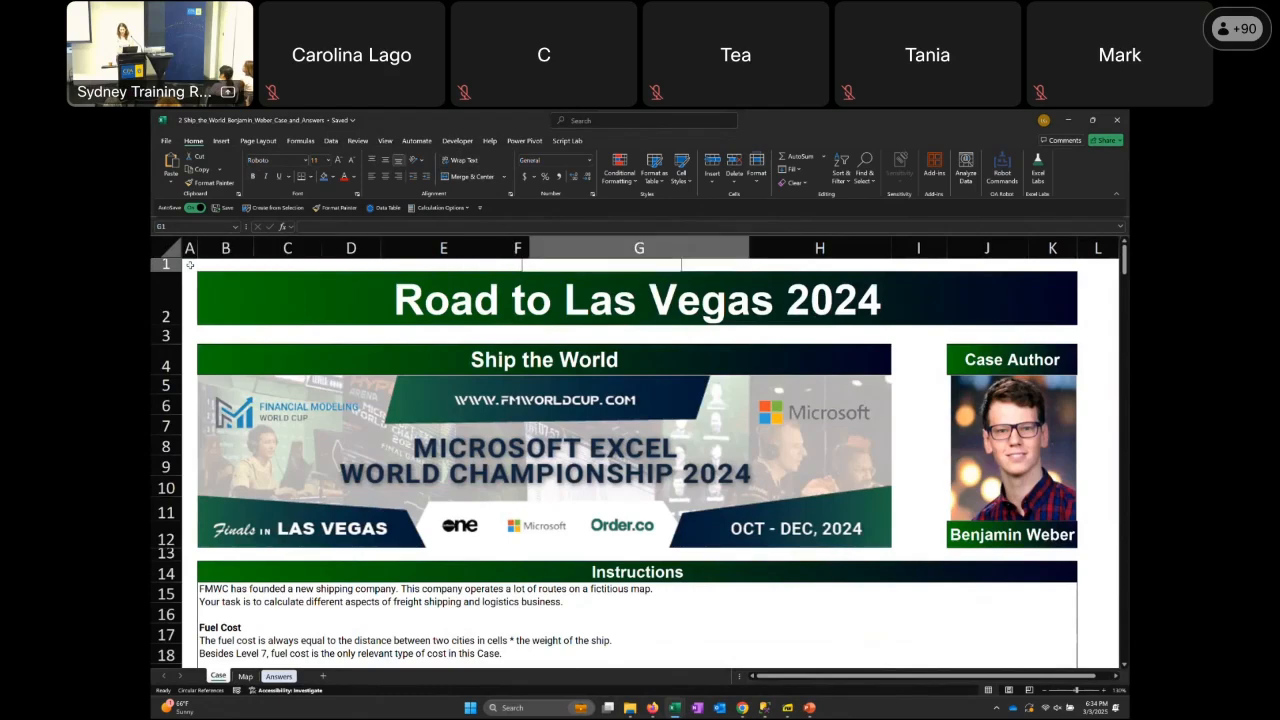
pyautogui.press('Down')
pyautogui.press('Down')
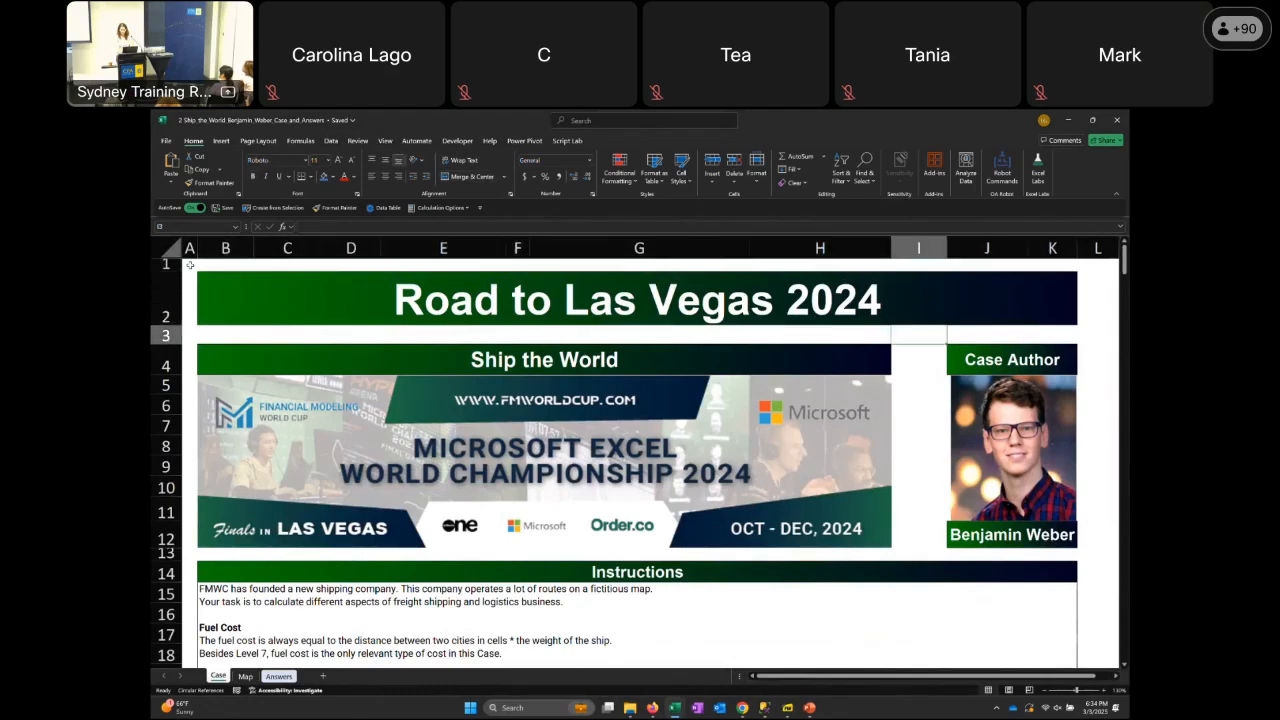
pyautogui.press('Left')
pyautogui.press('Down')
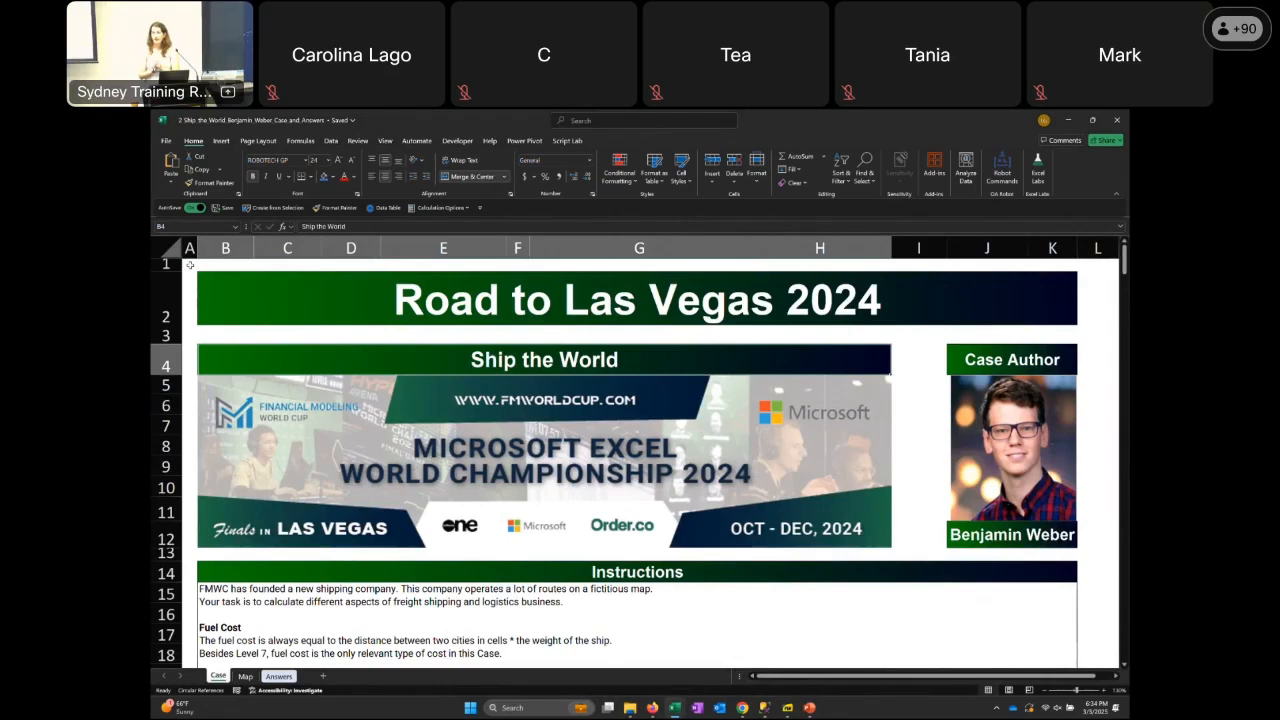
# Return to the Advanced Fabricating Machinery solution model and look across the historical and projected years in the Net Revenue row
pyautogui.hotkey('alt', 'Tab')
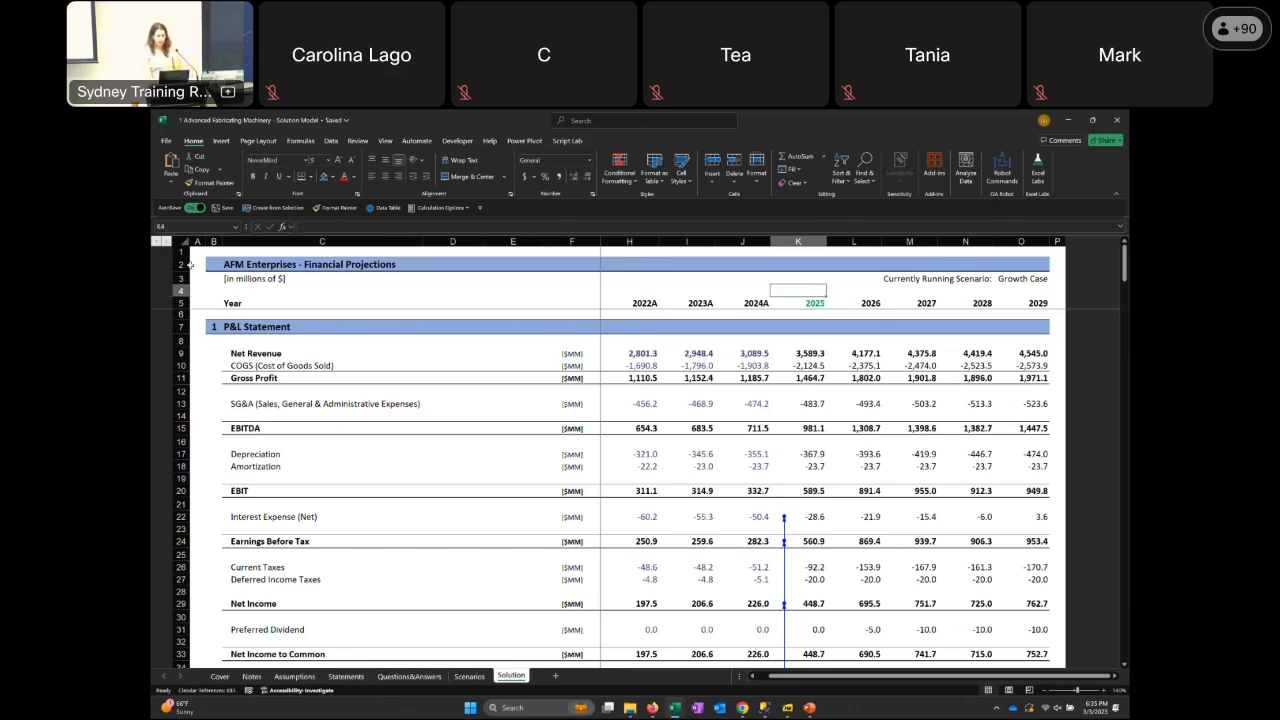
pyautogui.press('Down')
pyautogui.press('Down')
pyautogui.press('Down')
pyautogui.press('Down')
pyautogui.press('Left')
pyautogui.press('Left')
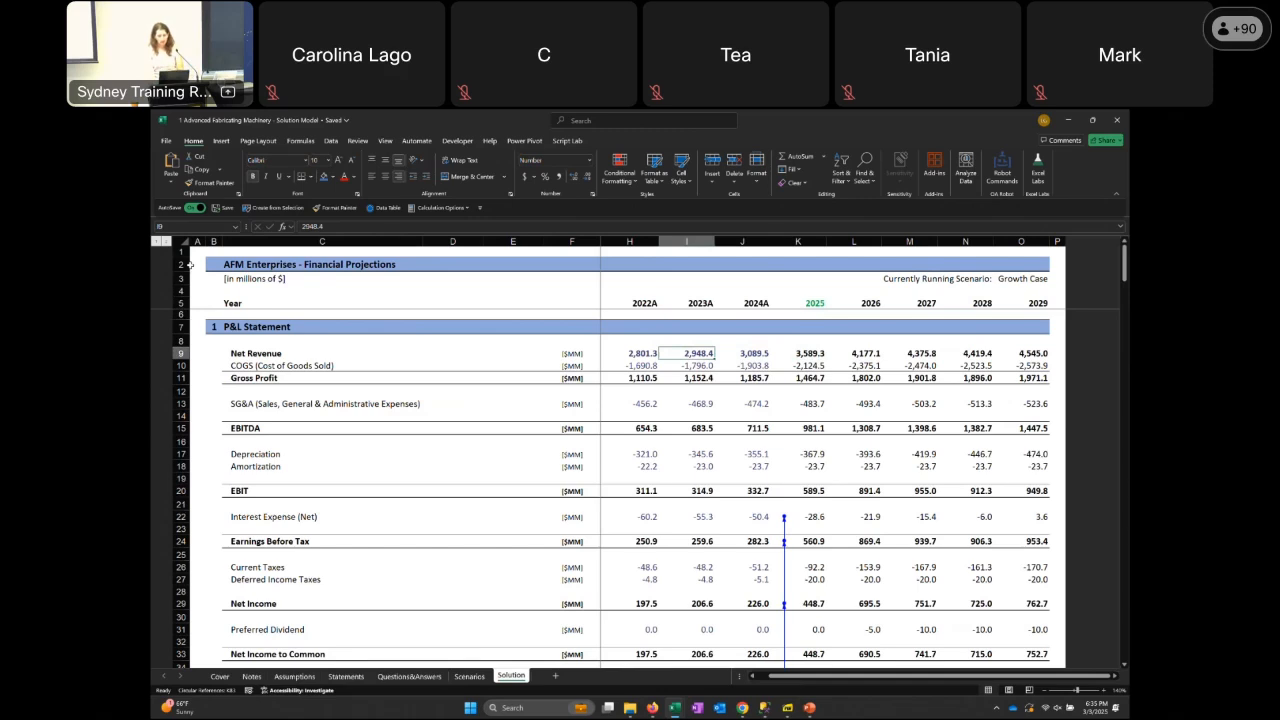
pyautogui.press('Right')
pyautogui.press('Right')
pyautogui.press('Right')
pyautogui.press('Right')
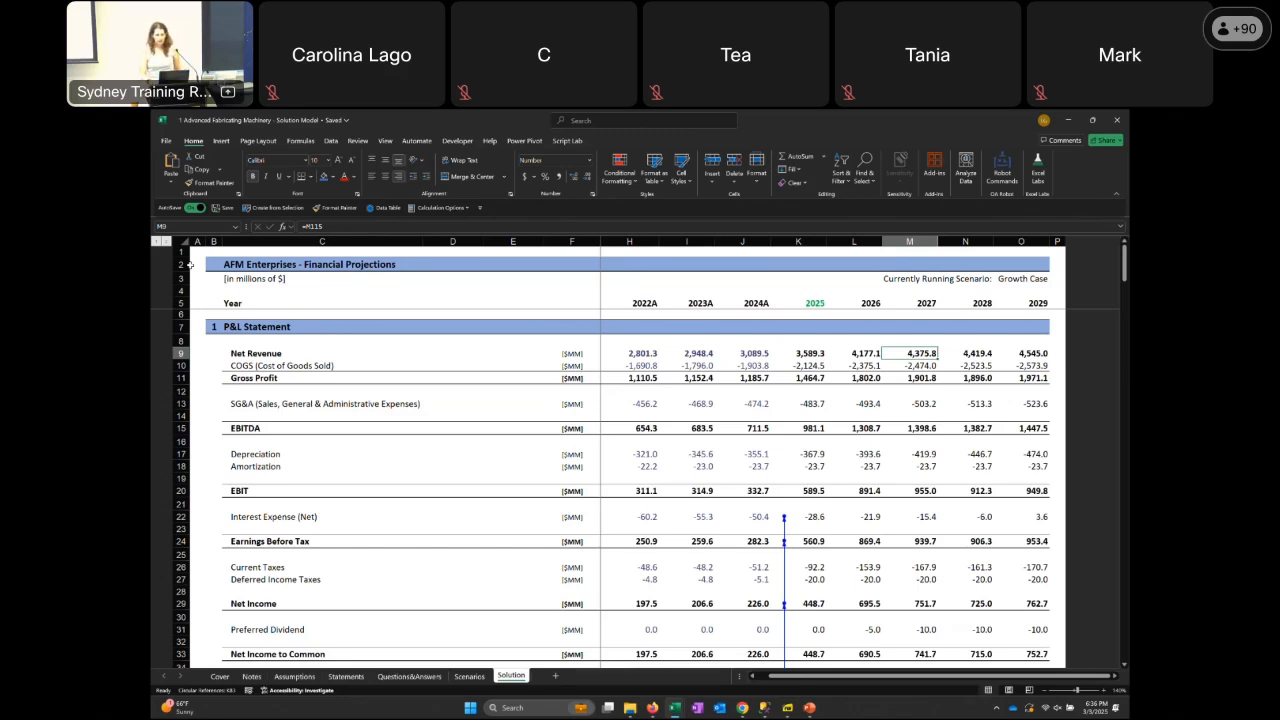
pyautogui.press('Left')
pyautogui.press('Left')
pyautogui.press('Left')
pyautogui.press('Left')
pyautogui.press('Left')
pyautogui.press('Left')
pyautogui.press('Left')
pyautogui.press('Left')
pyautogui.press('Right')
pyautogui.press('Right')
pyautogui.press('Right')
pyautogui.press('Right')
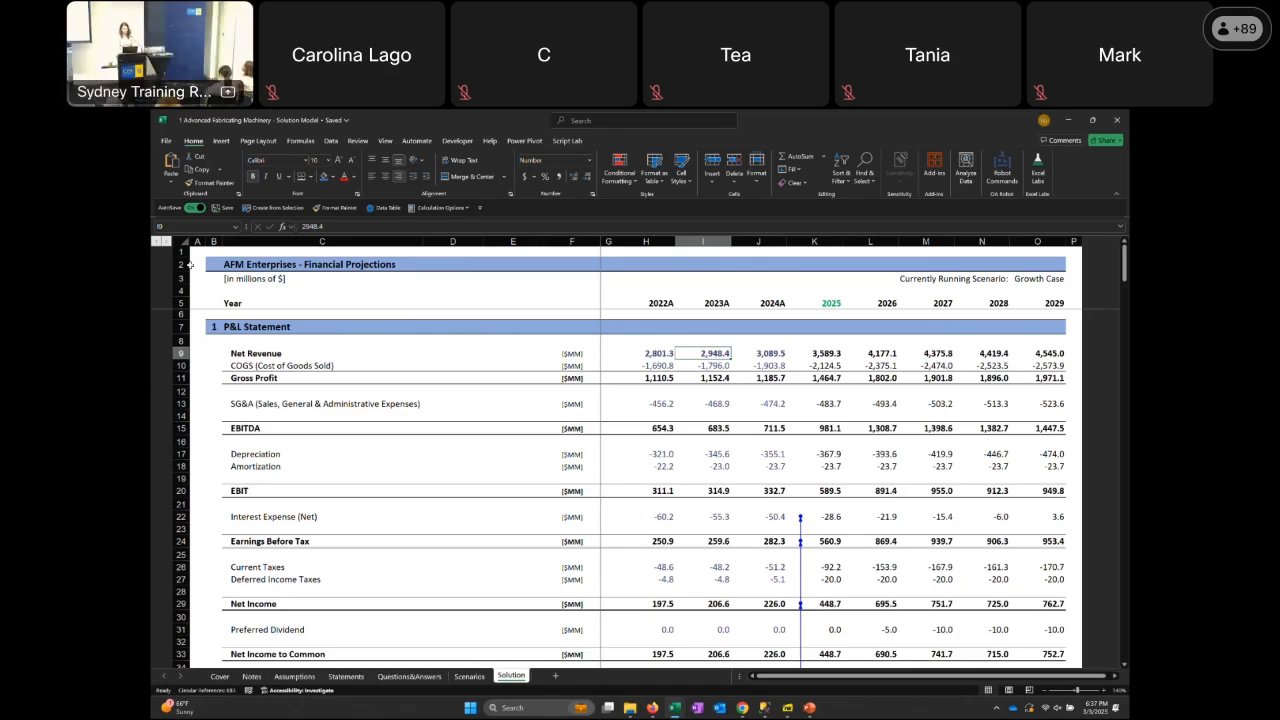
# Switch to the Ship the World workbook, read the bonus and Level 1 questions on the Case sheet, and open the Map sheet
pyautogui.hotkey('alt', 'Tab')
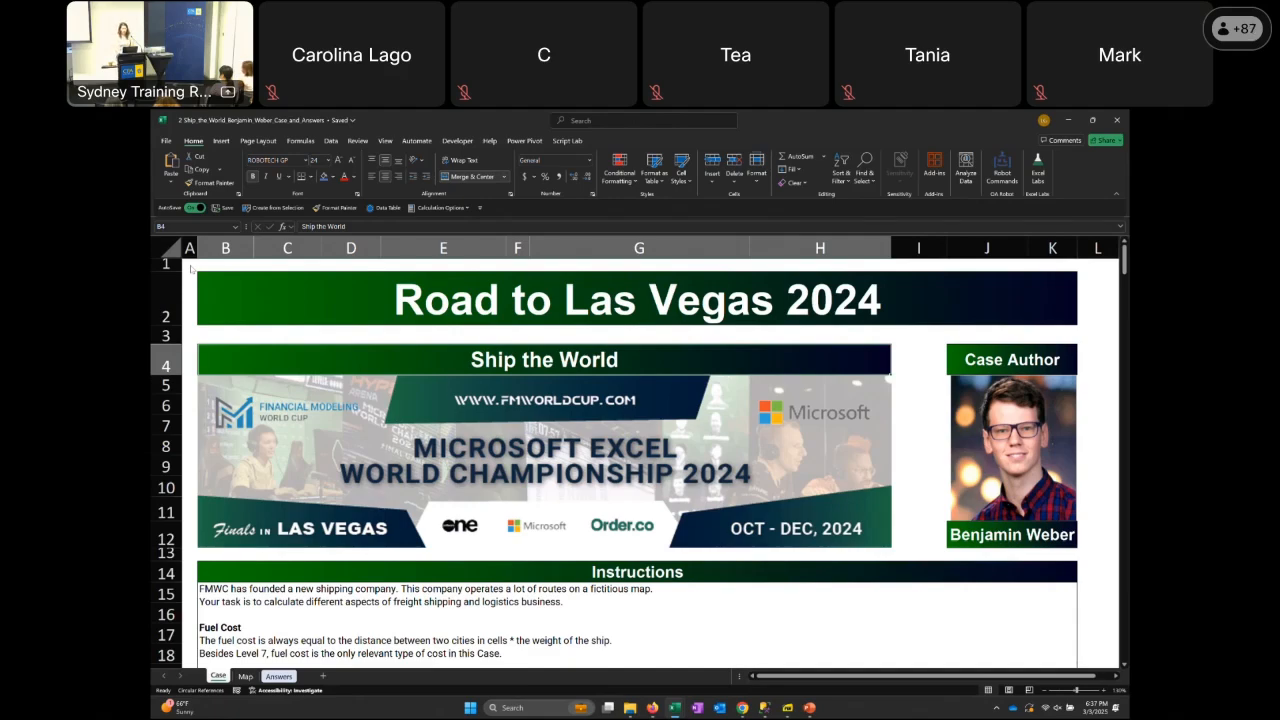
pyautogui.press('pagedown')
pyautogui.press('pagedown')
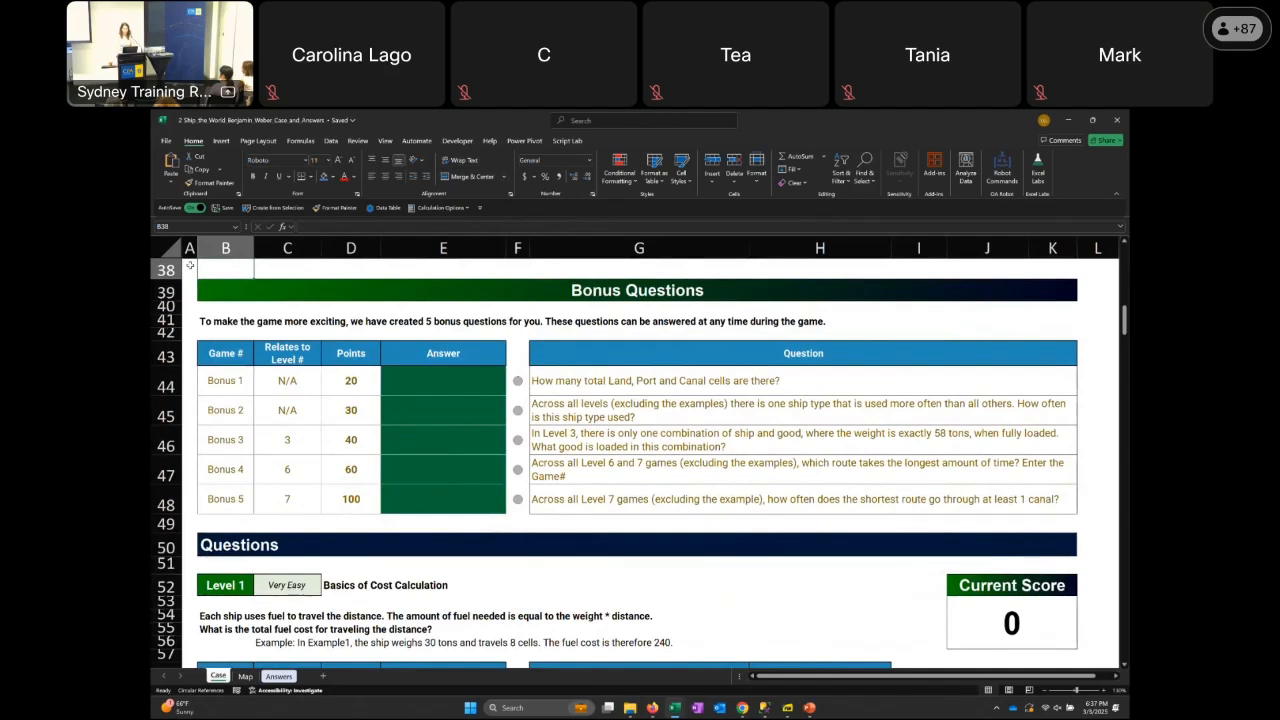
pyautogui.press('Down')
pyautogui.press('Down')
pyautogui.press('Down')
pyautogui.press('Down')
pyautogui.press('Down')
pyautogui.press('Down')
pyautogui.press('Down')
pyautogui.press('Down')
pyautogui.press('Down')
pyautogui.press('Down')
pyautogui.press('Down')
pyautogui.press('Down')
pyautogui.press('Down')
pyautogui.press('Down')
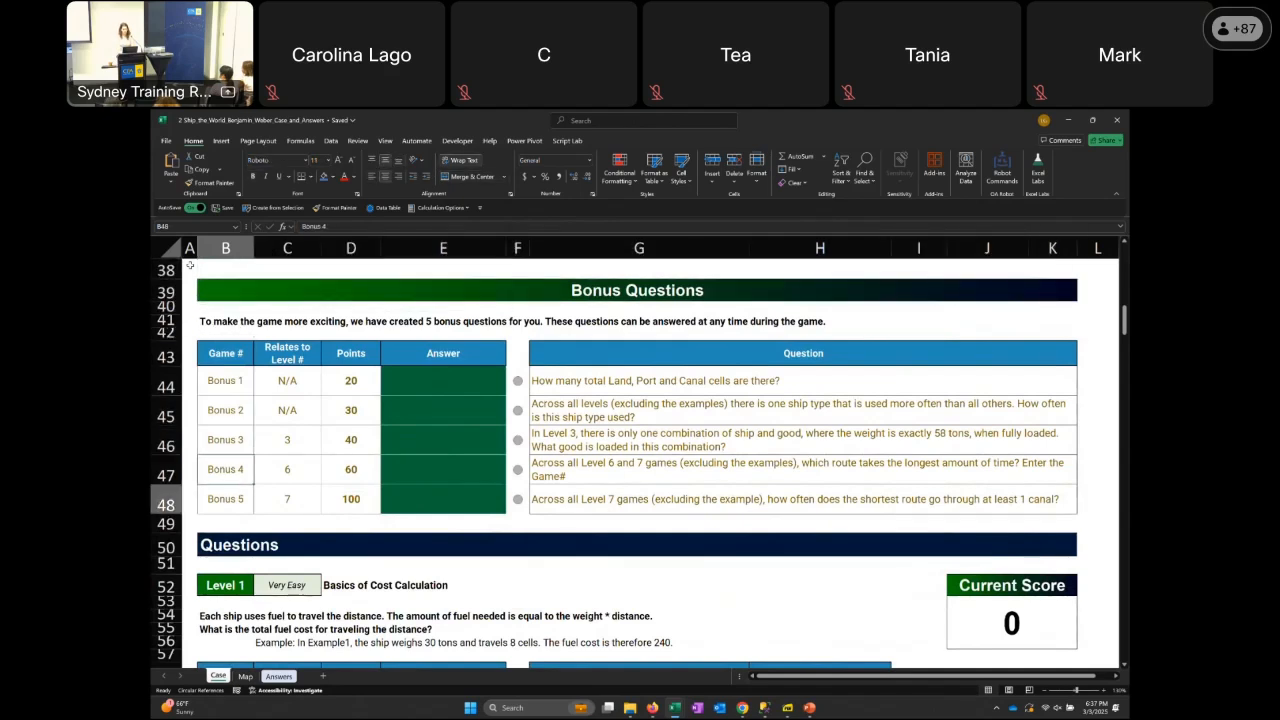
pyautogui.press('Down')
pyautogui.press('Down')
pyautogui.press('Down')
pyautogui.press('Down')
pyautogui.press('Down')
pyautogui.press('Down')
pyautogui.press('Down')
pyautogui.press('Down')
pyautogui.press('Down')
pyautogui.press('Down')
pyautogui.press('Down')
pyautogui.press('Down')
pyautogui.press('Down')
pyautogui.press('Down')
pyautogui.press('Down')
pyautogui.press('Down')
pyautogui.press('Down')
pyautogui.press('Down')
pyautogui.press('Down')
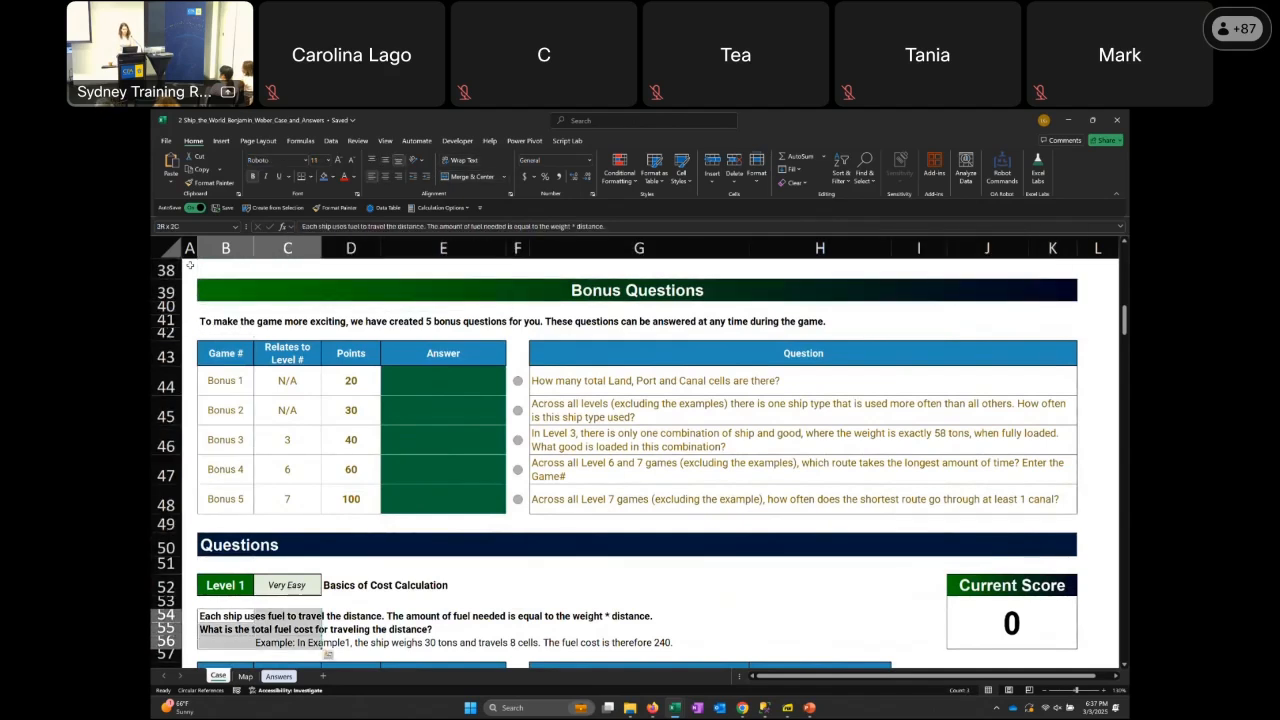
pyautogui.hotkey('ctrl', 'pageup')
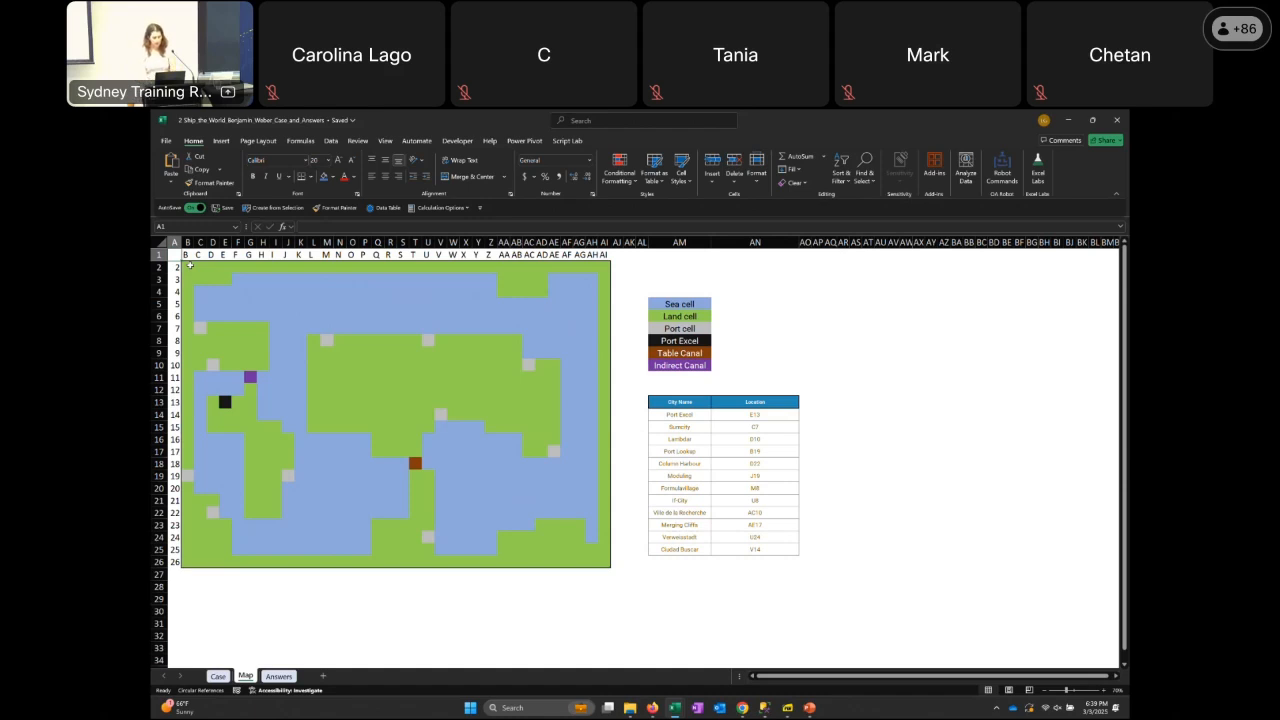
# Return to the Case sheet and read the Instructions on fuel cost, ships, distance calculation and canals
pyautogui.hotkey('ctrl', 'pagedown')
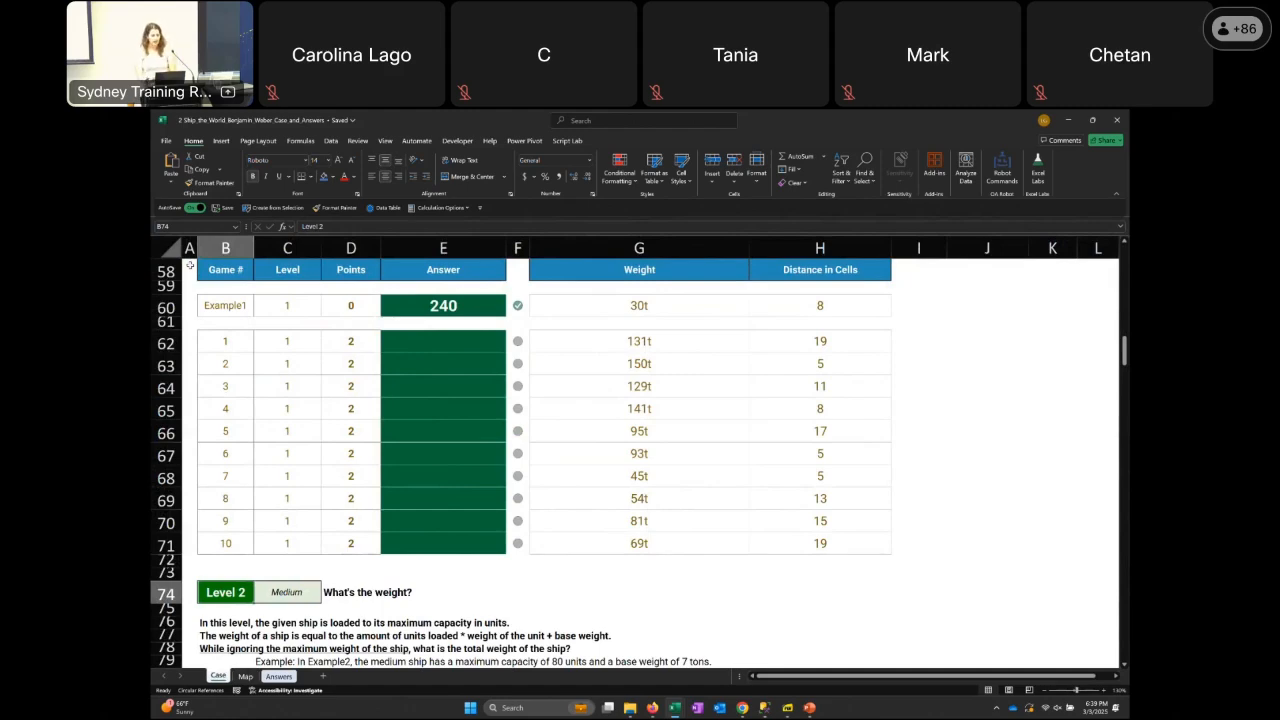
pyautogui.press('pageup')
pyautogui.press('pageup')
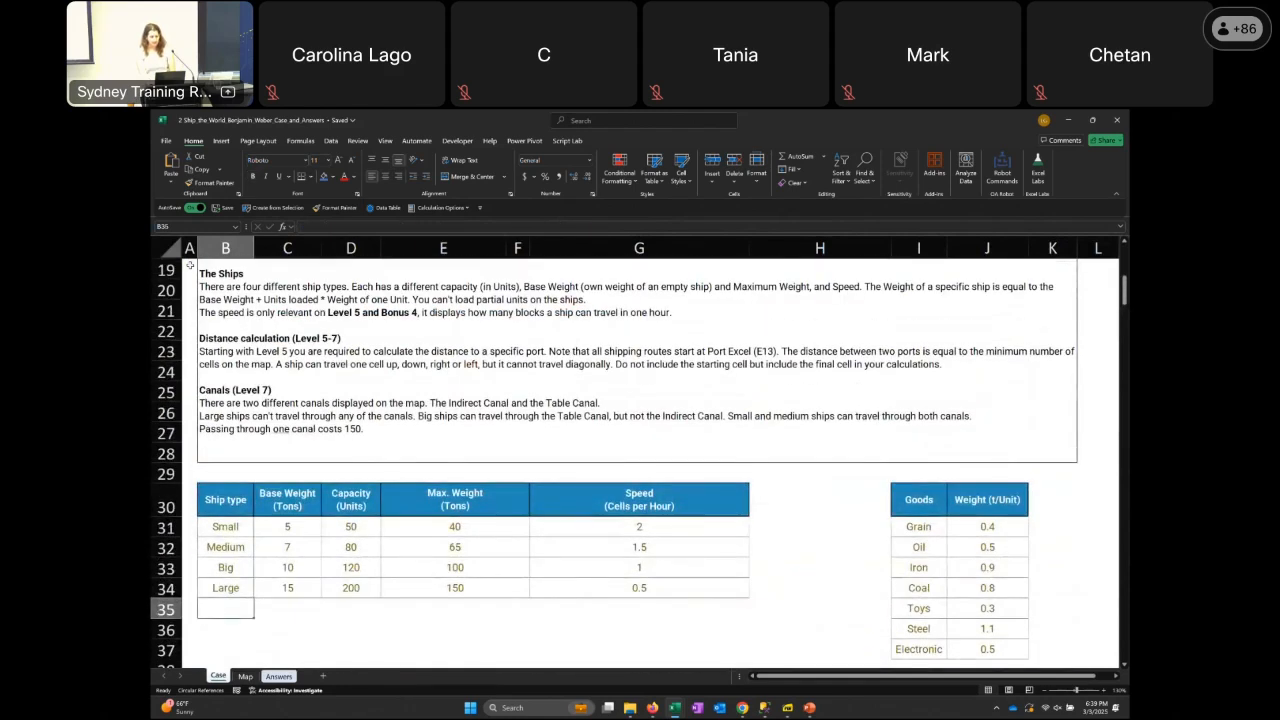
pyautogui.press('pageup')
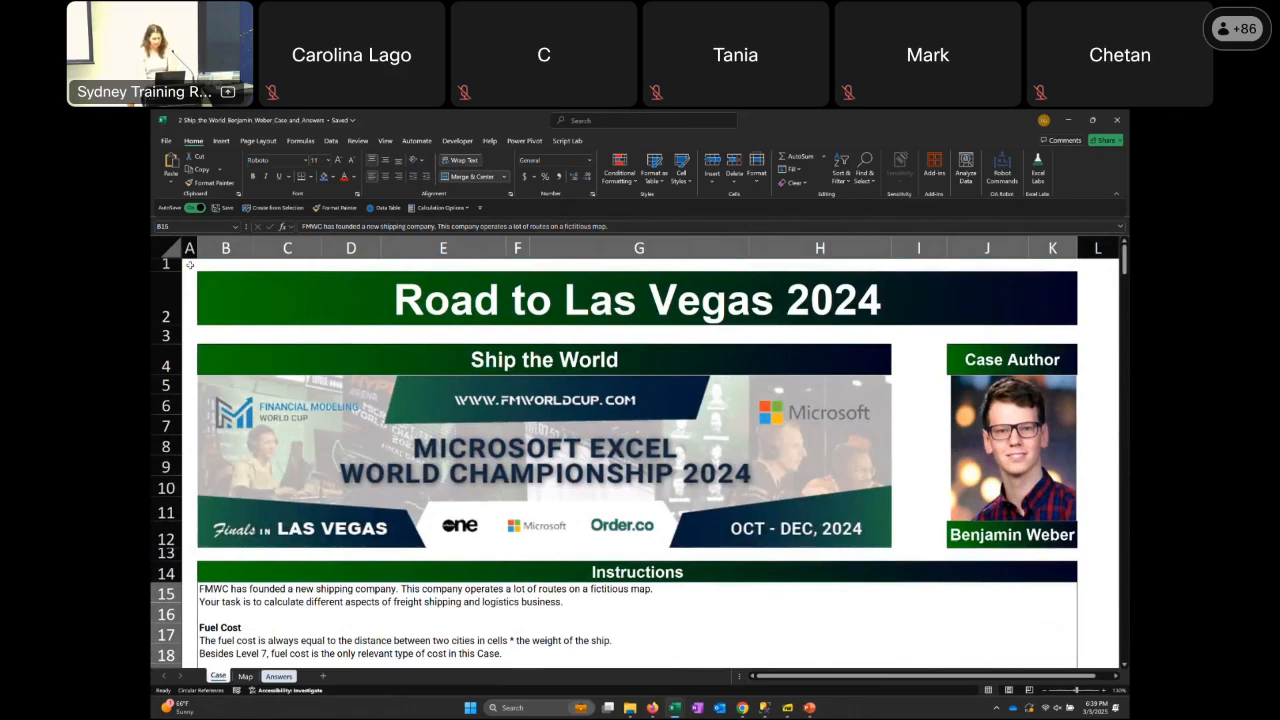
pyautogui.press('Down')
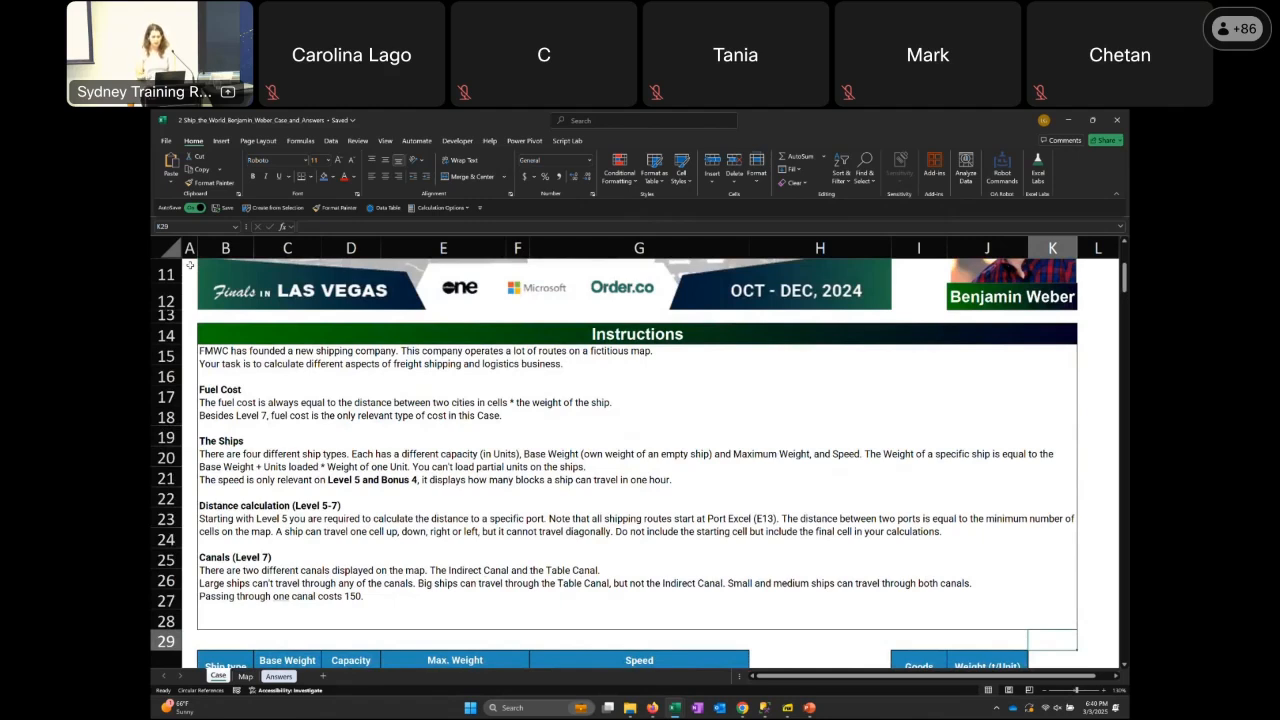
pyautogui.press('Left')
pyautogui.press('Left')
pyautogui.press('Up')
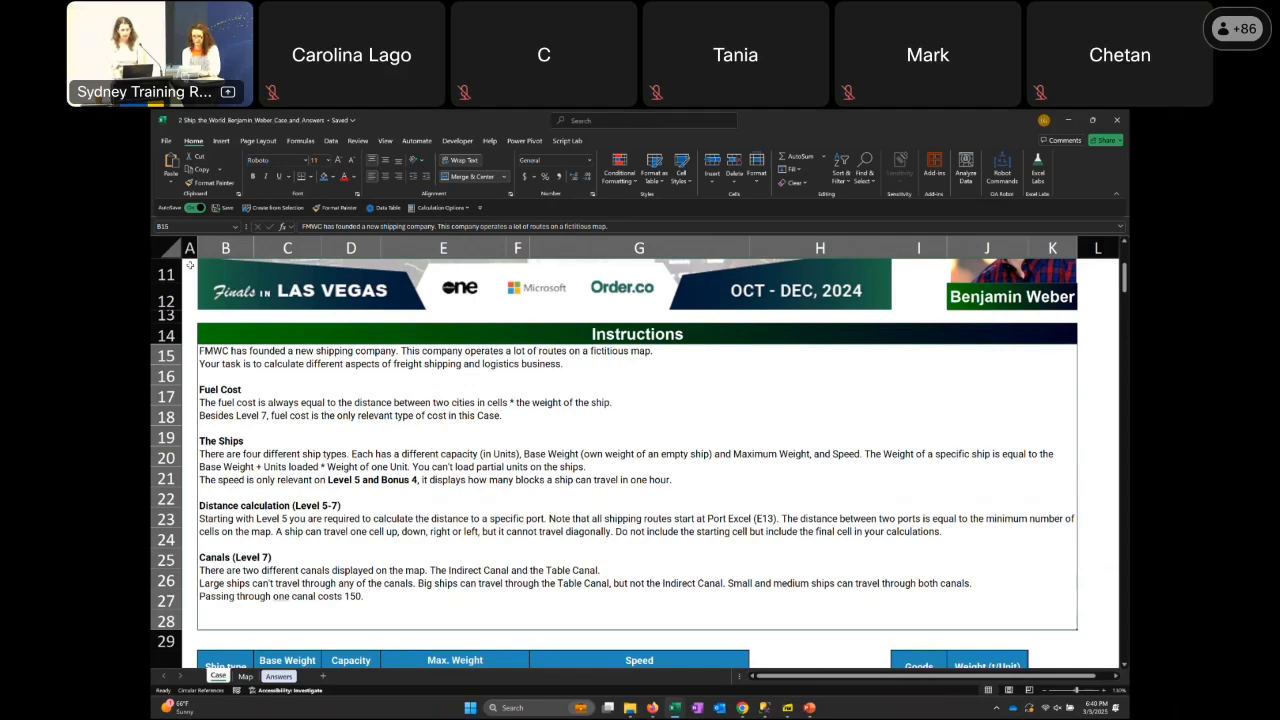
# View the ship type and goods tables and go to the Bonus 1 row of the Bonus Questions
pyautogui.press('pagedown')
pyautogui.press('Down')
pyautogui.press('Down')
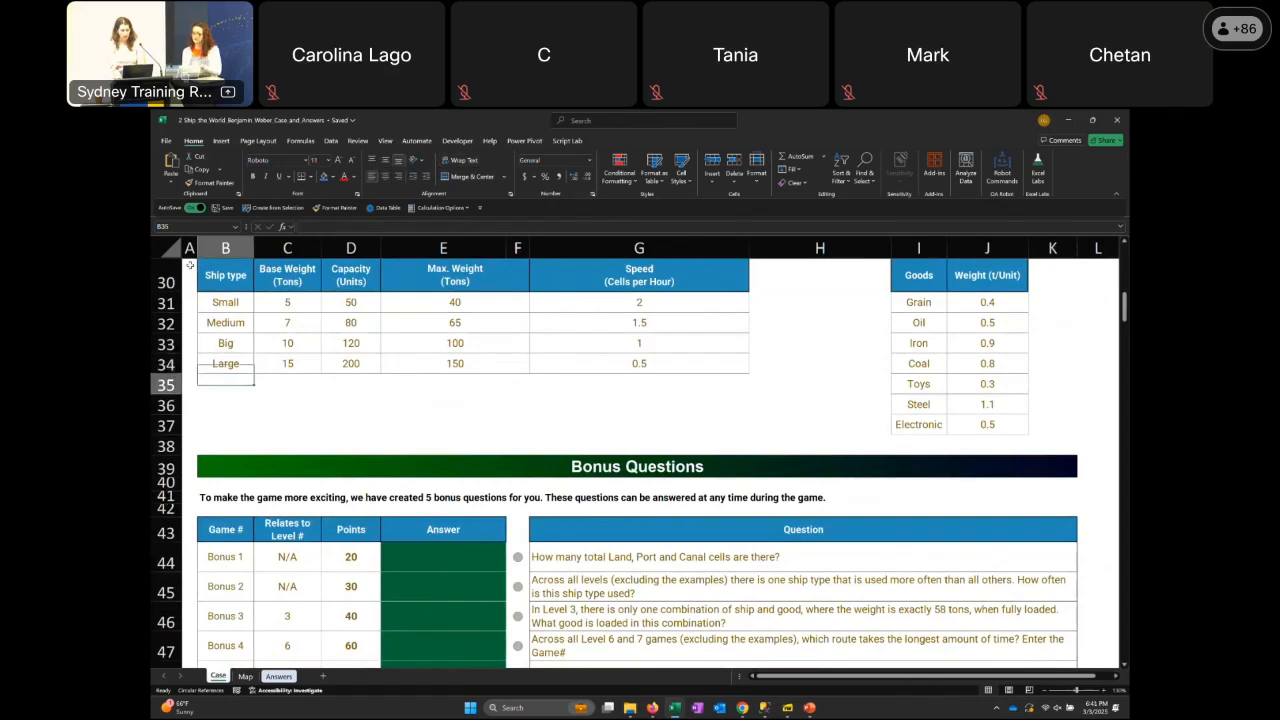
pyautogui.press('Down')
pyautogui.press('Down')
pyautogui.press('Down')
pyautogui.press('Down')
pyautogui.press('Down')
pyautogui.press('Down')
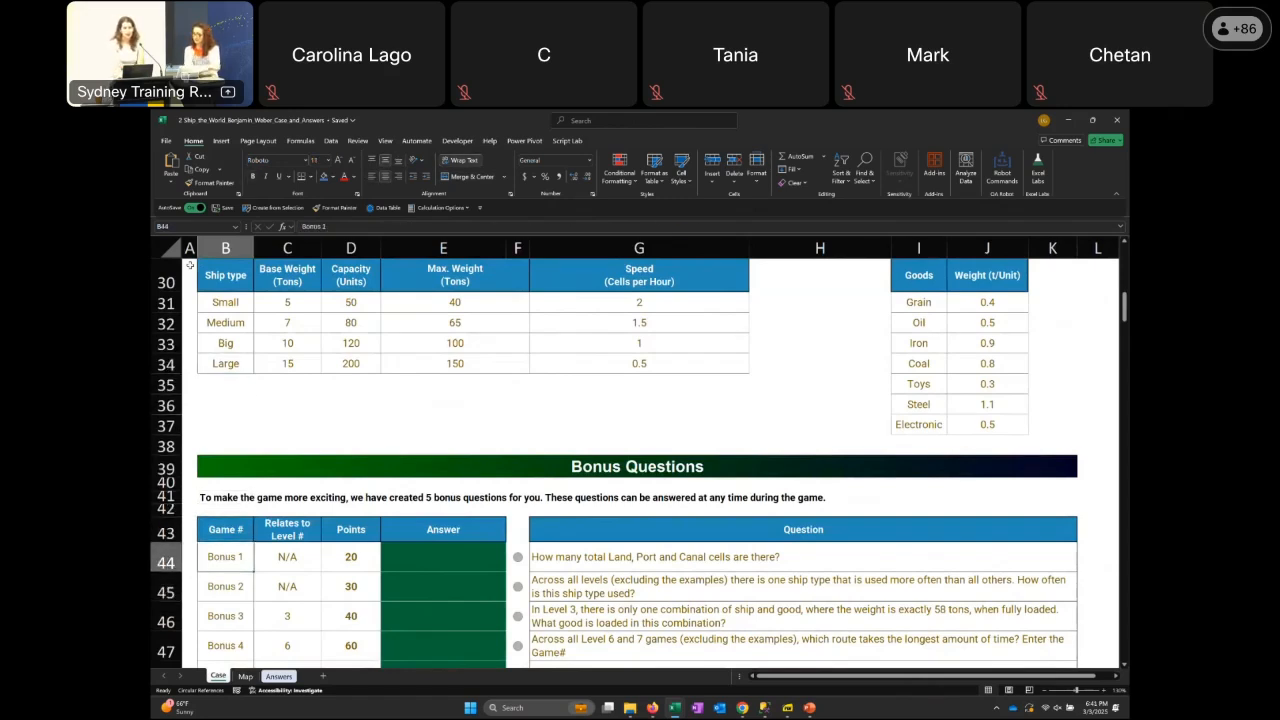
pyautogui.press('Left')
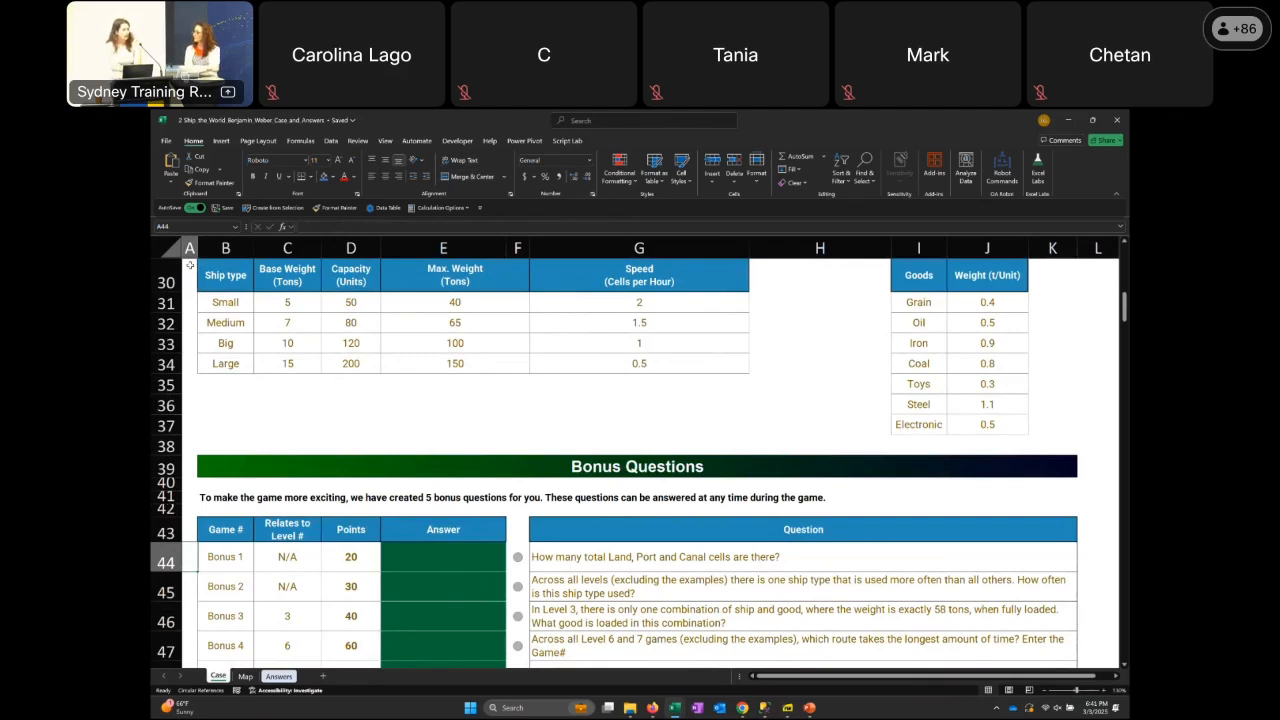
pyautogui.press('Right')
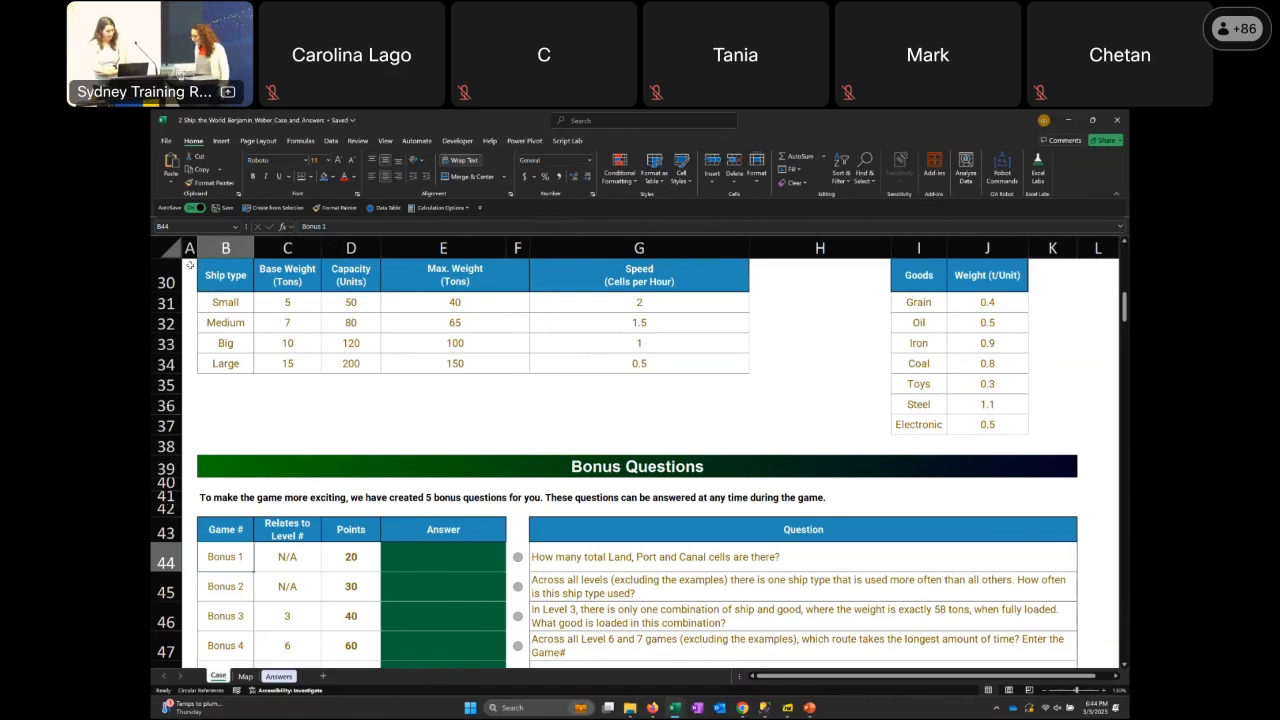
# Highlight the ship type table's data rows from Small to Large, from the ship type through the Speed column
pyautogui.press('Up')
pyautogui.press('Up')
pyautogui.press('Up')
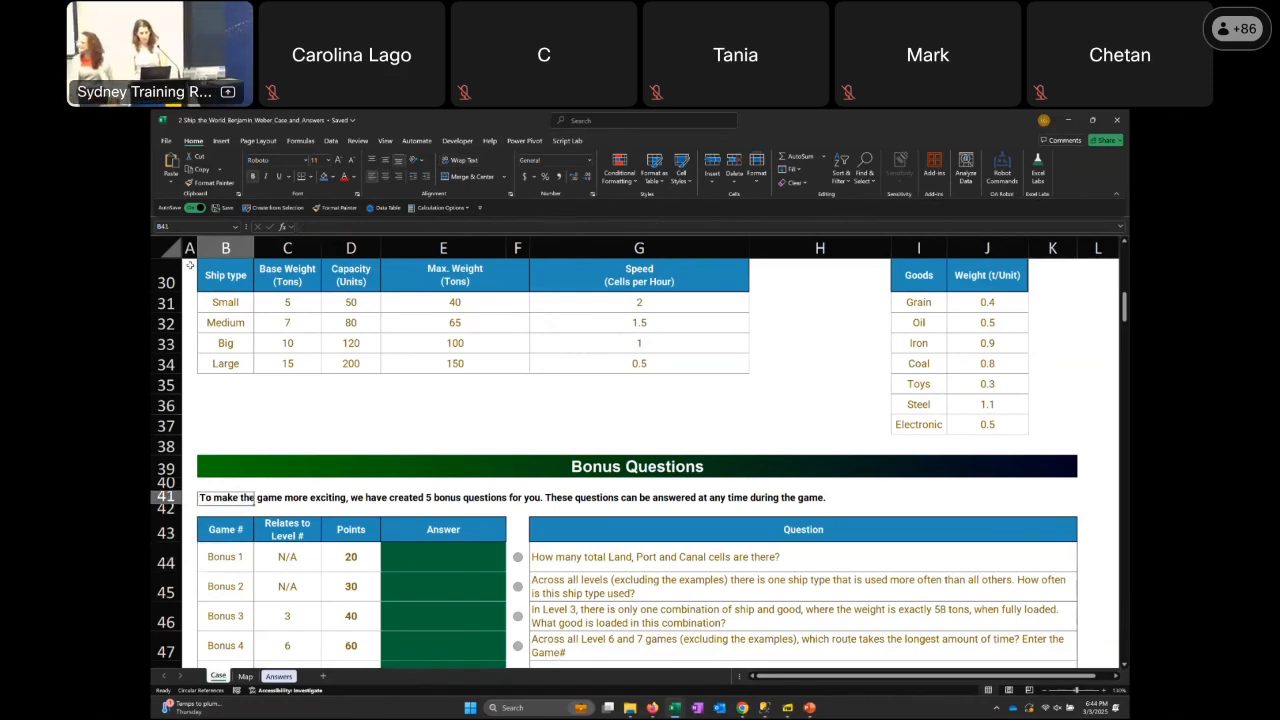
pyautogui.press('Up')
pyautogui.press('Up')
pyautogui.press('Up')
pyautogui.press('Up')
pyautogui.press('Up')
pyautogui.press('Up')
pyautogui.press('Up')
pyautogui.press('Up')
pyautogui.press('Up')
pyautogui.press('Up')
pyautogui.press('Up')
pyautogui.press('Up')
pyautogui.press('Down')
pyautogui.press('Down')
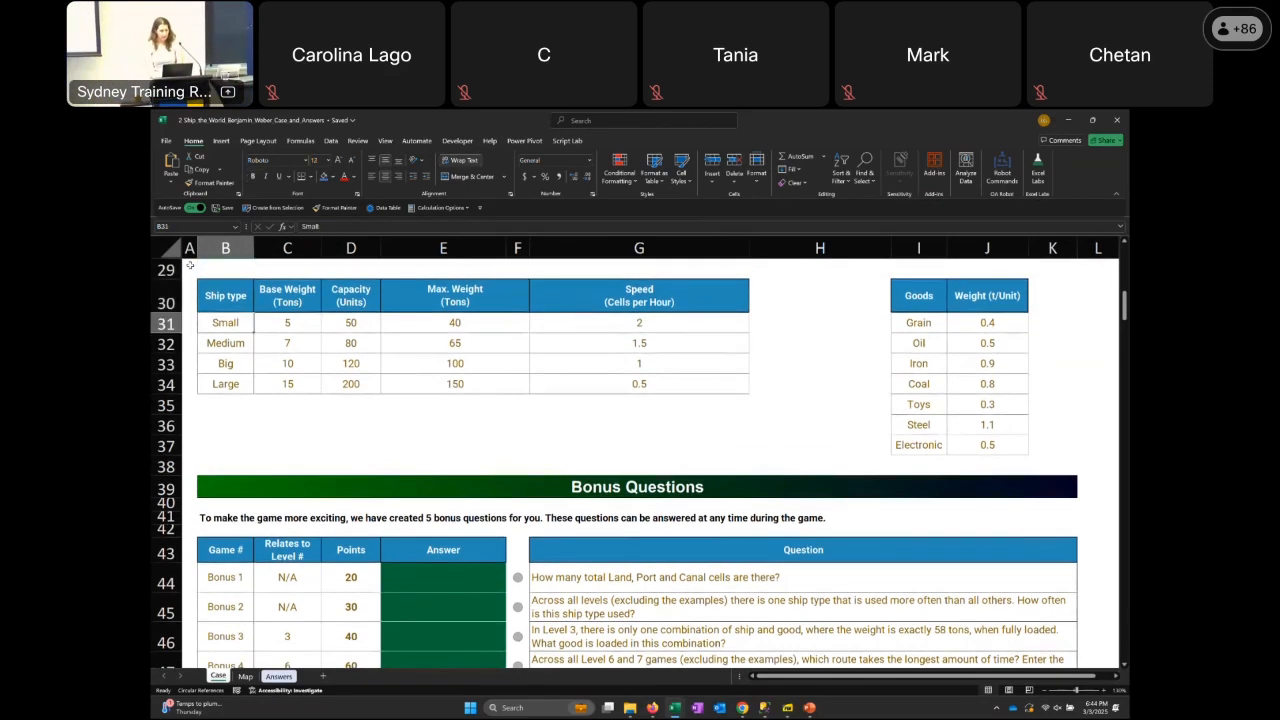
pyautogui.hotkey('shift', 'Down')
pyautogui.hotkey('shift', 'Down')
pyautogui.hotkey('shift', 'Down')
pyautogui.hotkey('shift', 'Right')
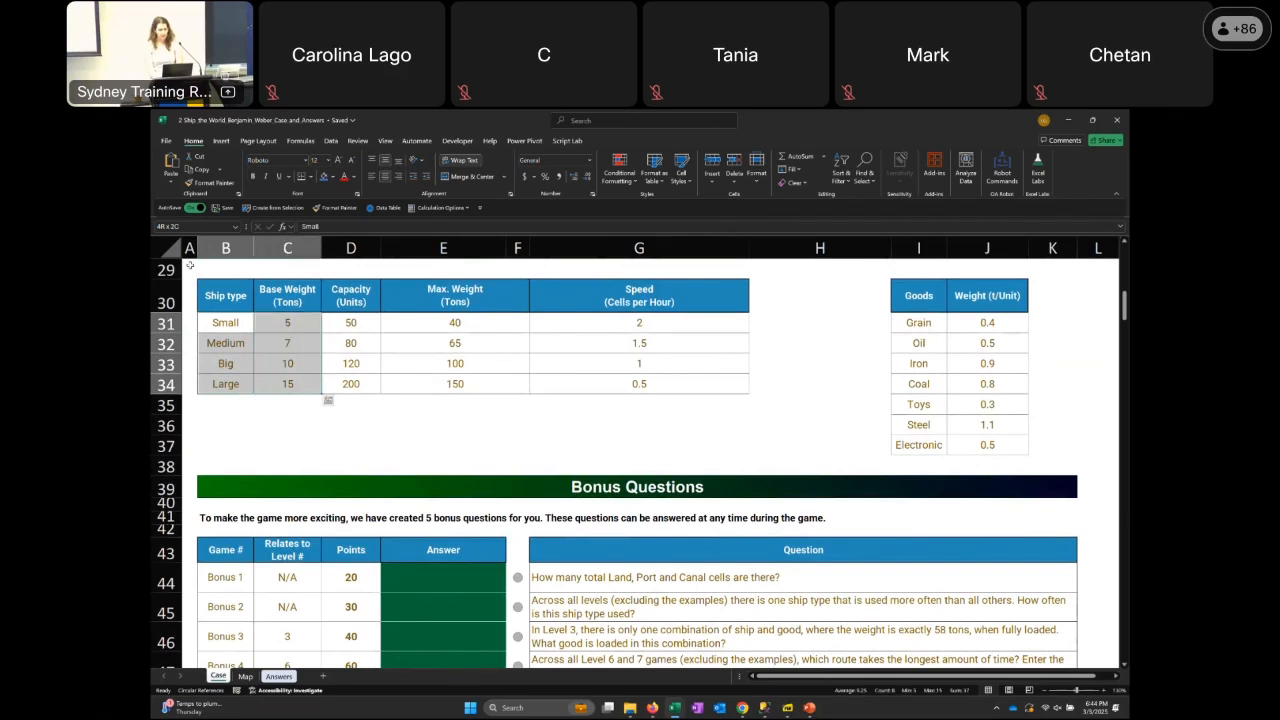
pyautogui.hotkey('shift', 'Right')
pyautogui.hotkey('shift', 'Right')
pyautogui.hotkey('shift', 'Right')
pyautogui.hotkey('shift', 'Right')
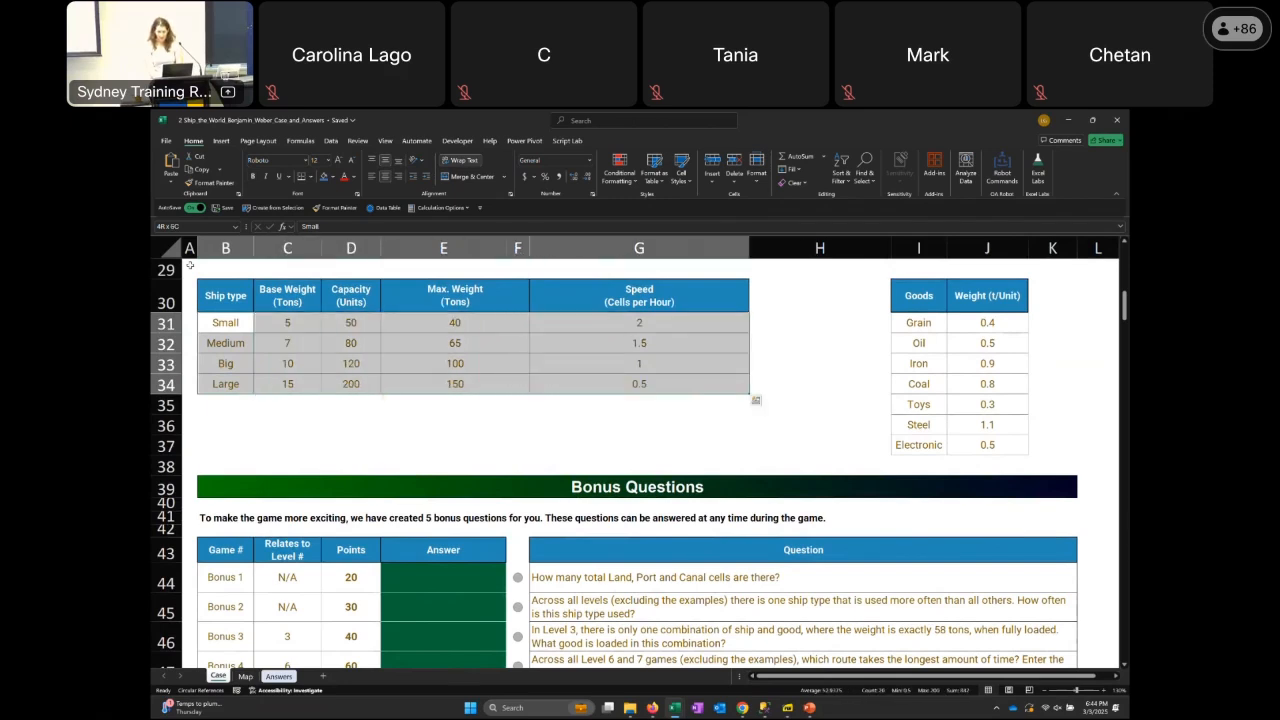
# Highlight the goods list together with its weights per unit, starting at Grain
pyautogui.press('Right')
pyautogui.press('Right')
pyautogui.press('Right')
pyautogui.press('Right')
pyautogui.press('Right')
pyautogui.press('Right')
pyautogui.hotkey('shift', 'Down')
pyautogui.hotkey('shift', 'Down')
pyautogui.hotkey('shift', 'Down')
pyautogui.hotkey('shift', 'Down')
pyautogui.hotkey('shift', 'Down')
pyautogui.hotkey('shift', 'Down')
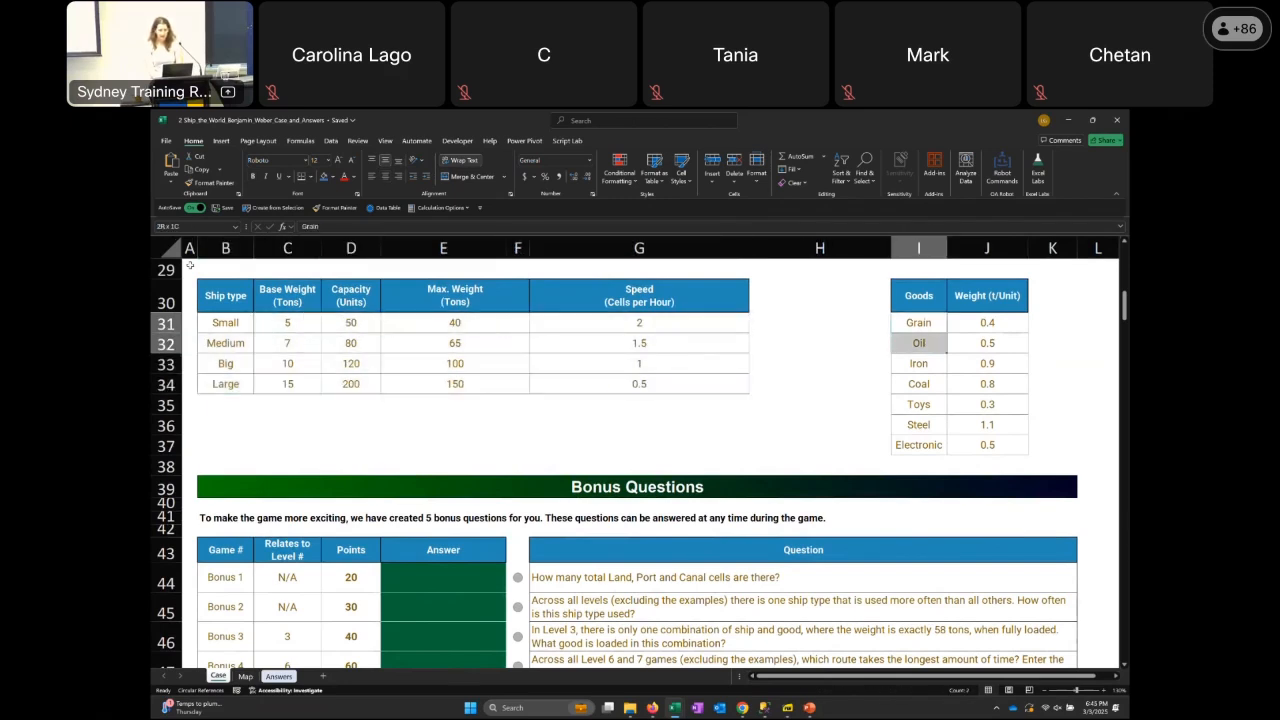
pyautogui.hotkey('shift', 'Right')
# Look through the five Bonus Questions and on to the Level 1 Basics of Cost Calculation section
pyautogui.press('Left')
pyautogui.press('Left')
pyautogui.press('Left')
pyautogui.press('Left')
pyautogui.press('Left')
pyautogui.press('Left')
pyautogui.press('Left')
pyautogui.press('Left')
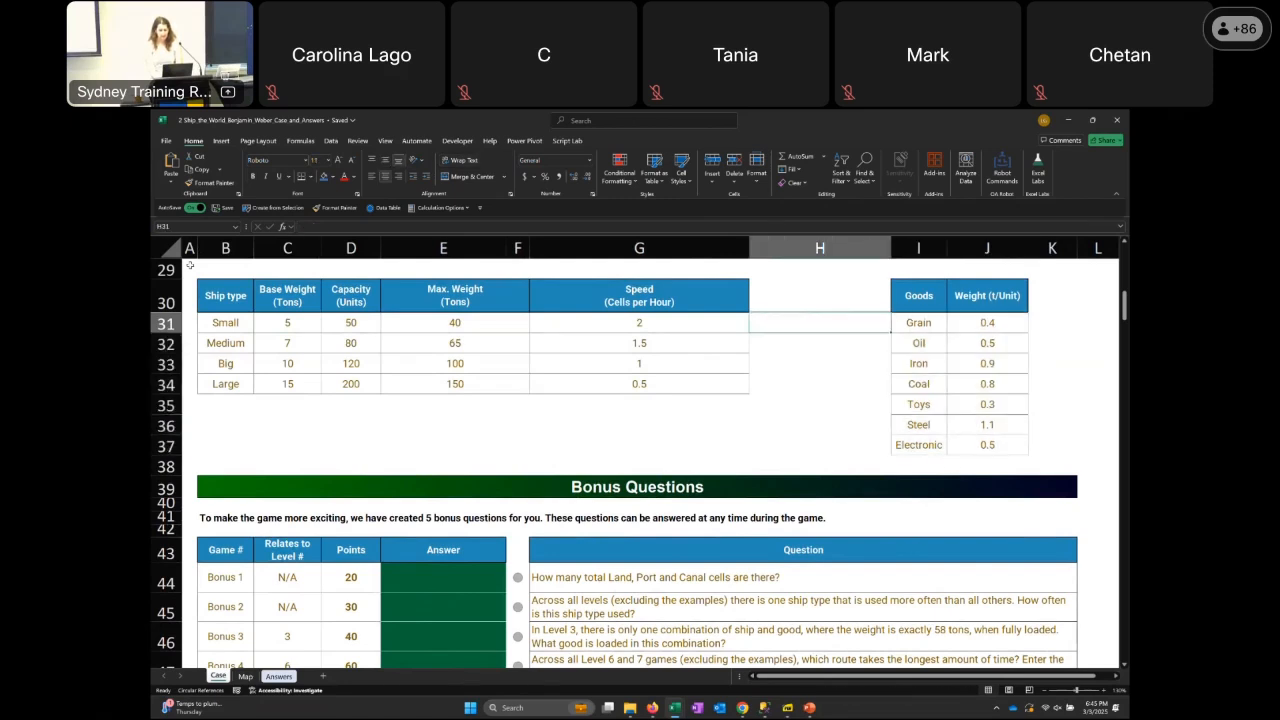
pyautogui.press('Down')
pyautogui.press('Down')
pyautogui.press('Down')
pyautogui.press('Down')
pyautogui.press('Down')
pyautogui.press('Down')
pyautogui.press('Down')
pyautogui.press('Down')
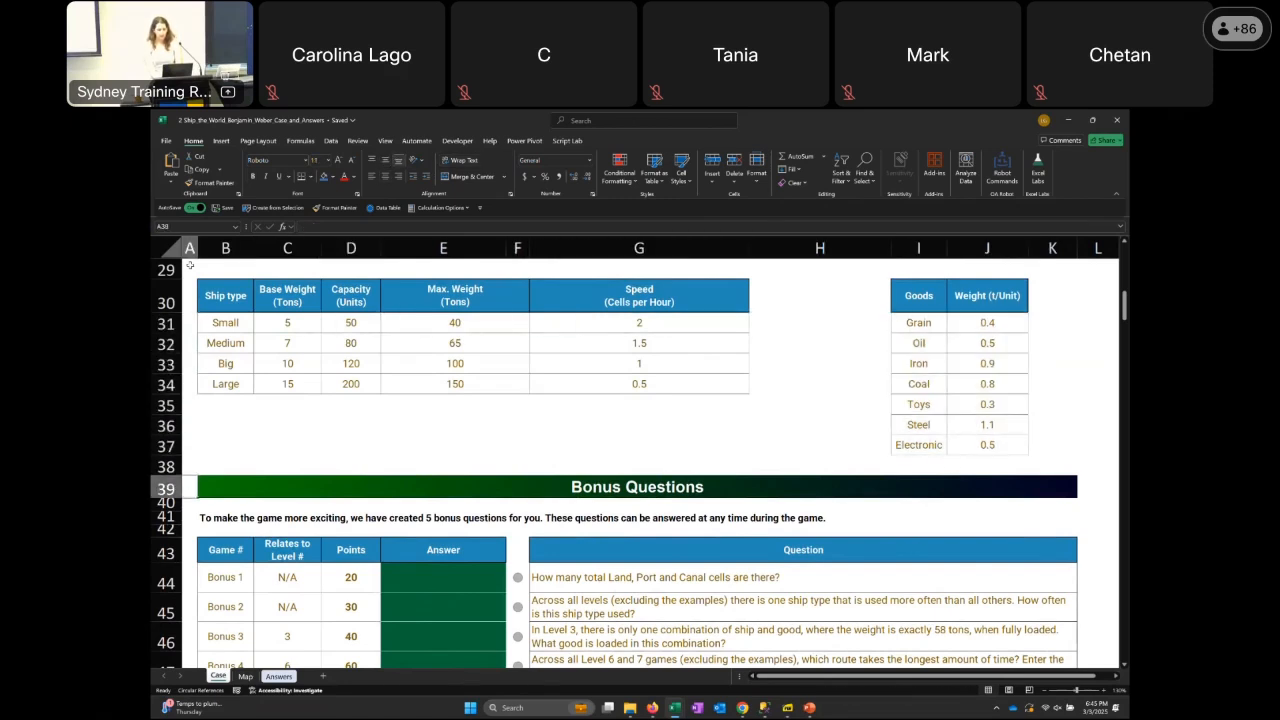
pyautogui.press('Down')
pyautogui.press('Down')
pyautogui.press('Down')
pyautogui.press('Down')
pyautogui.press('Down')
pyautogui.press('Down')
pyautogui.press('Down')
pyautogui.press('Down')
pyautogui.press('Down')
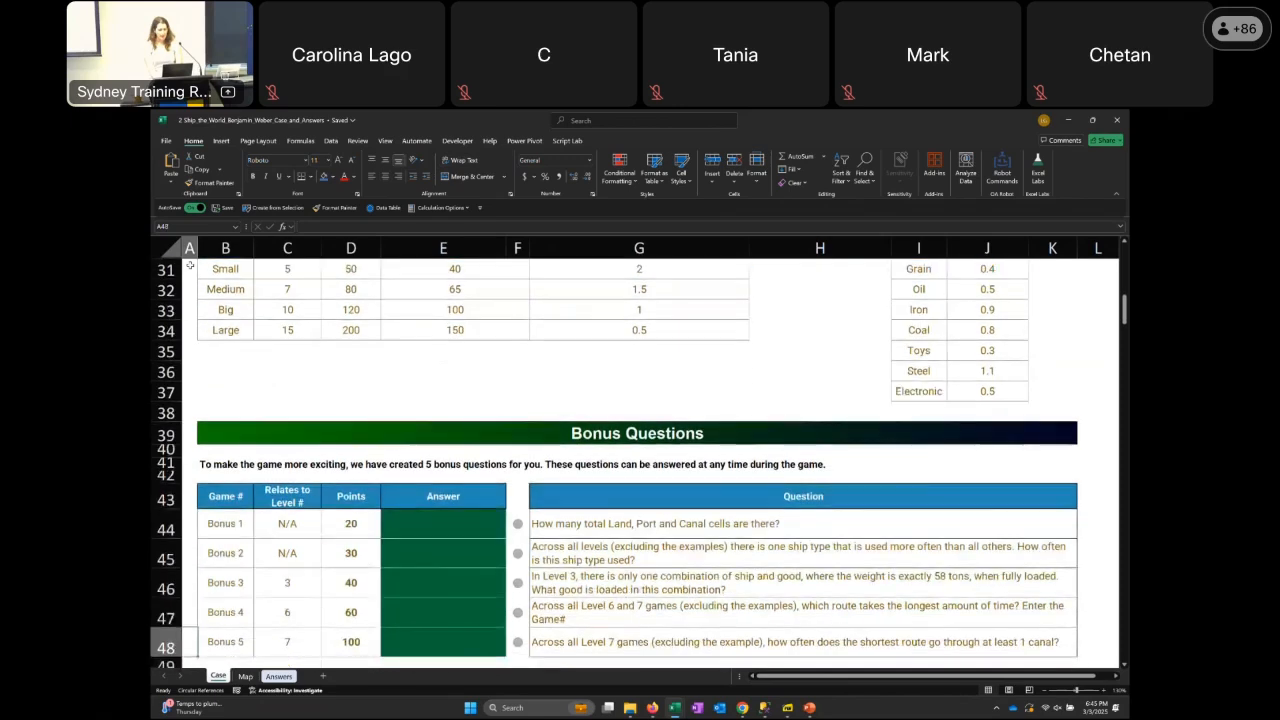
pyautogui.press('Down')
pyautogui.press('Down')
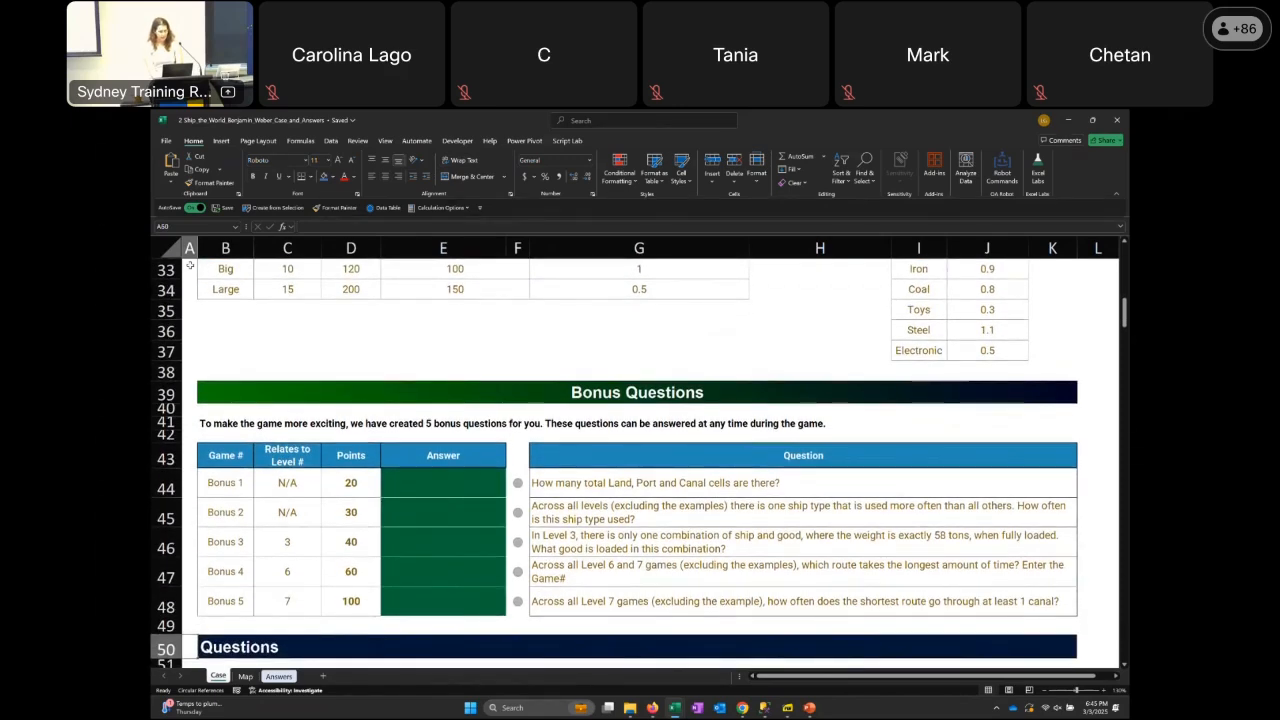
pyautogui.press('Down')
pyautogui.press('Down')
pyautogui.press('Down')
pyautogui.press('Down')
pyautogui.press('Down')
pyautogui.press('Down')
pyautogui.press('Down')
pyautogui.press('Down')
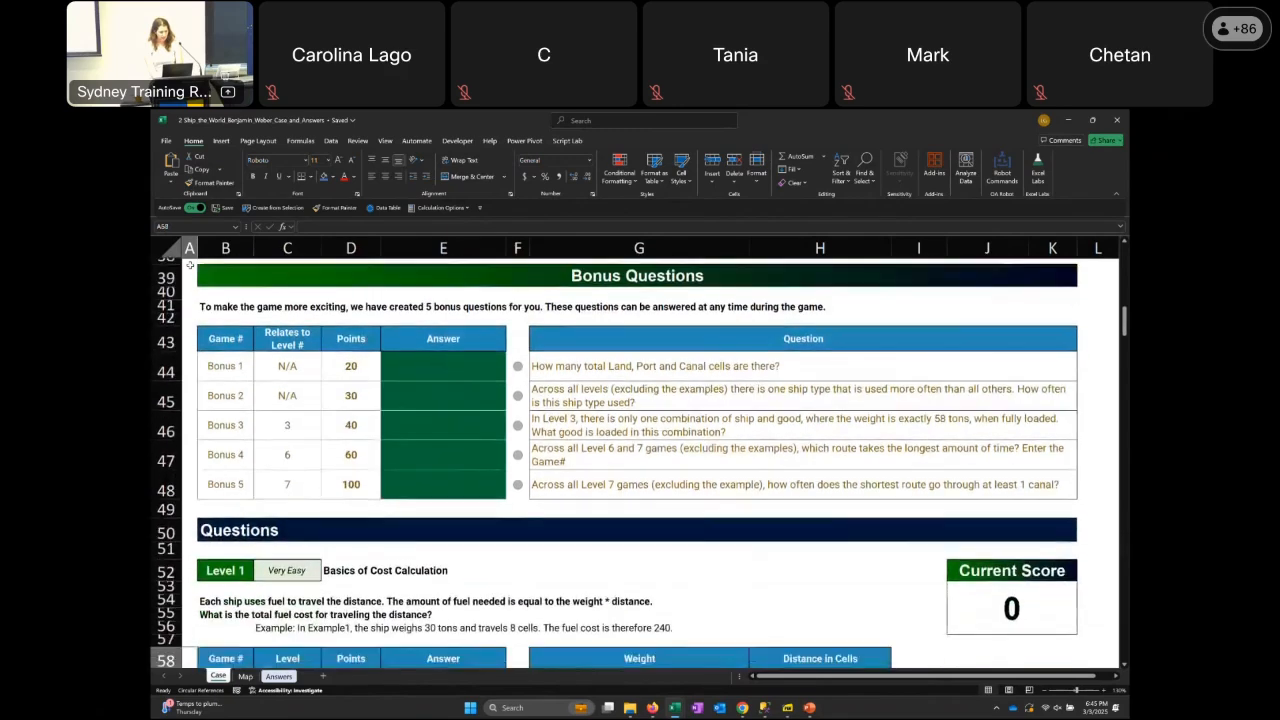
pyautogui.press('Down')
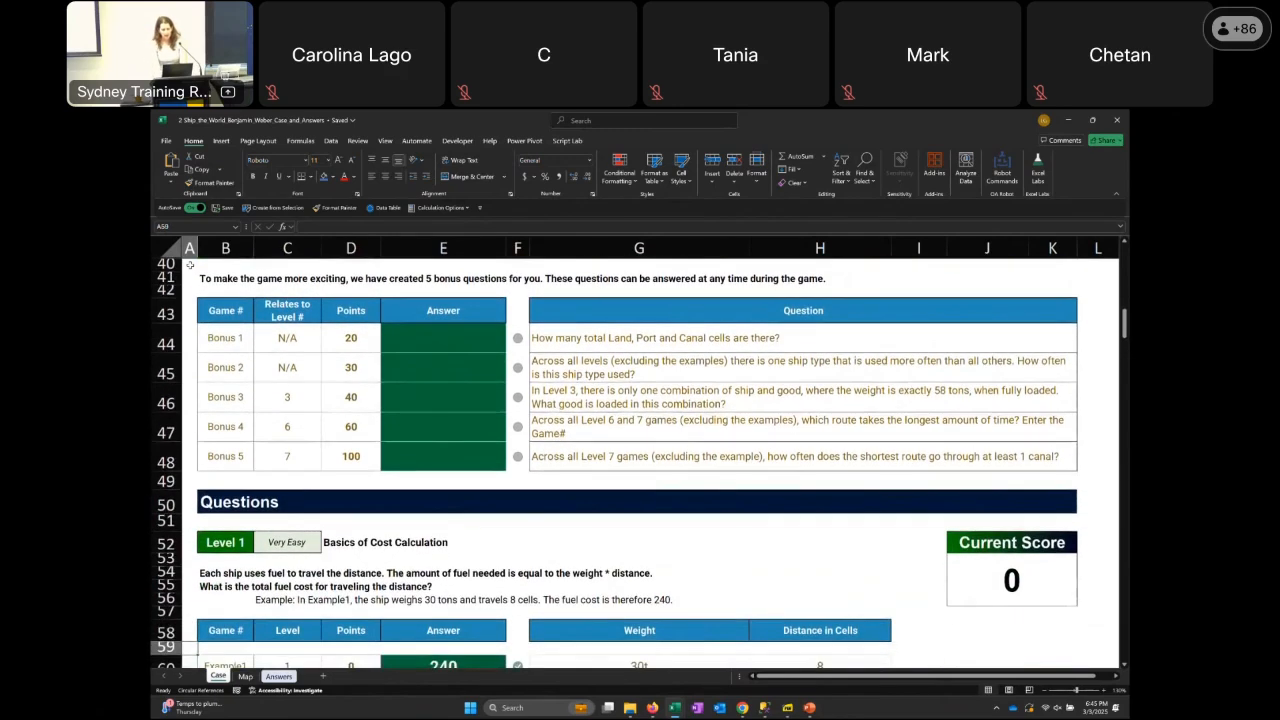
# Highlight the Points values of Bonus 1 to Bonus 5 in the Bonus Questions table
pyautogui.press('Up')
pyautogui.press('Up')
pyautogui.press('Up')
pyautogui.press('Up')
pyautogui.press('Up')
pyautogui.press('Up')
pyautogui.press('Up')
pyautogui.press('Up')
pyautogui.press('Up')
pyautogui.press('Up')
pyautogui.press('Up')
pyautogui.press('Up')
pyautogui.press('Up')
pyautogui.press('Up')
pyautogui.press('Up')
pyautogui.press('Right')
pyautogui.press('Right')
pyautogui.press('Right')
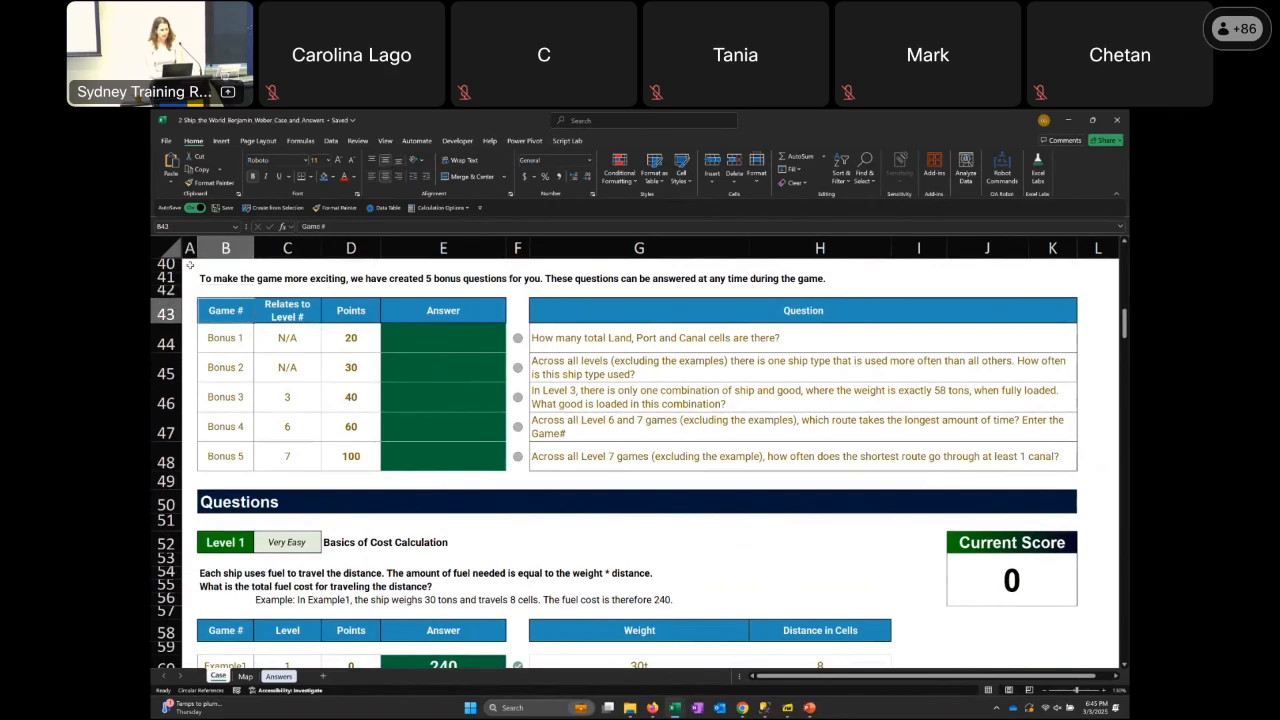
pyautogui.hotkey('shift', 'Down')
pyautogui.hotkey('shift', 'Down')
pyautogui.hotkey('shift', 'Down')
pyautogui.hotkey('shift', 'Down')
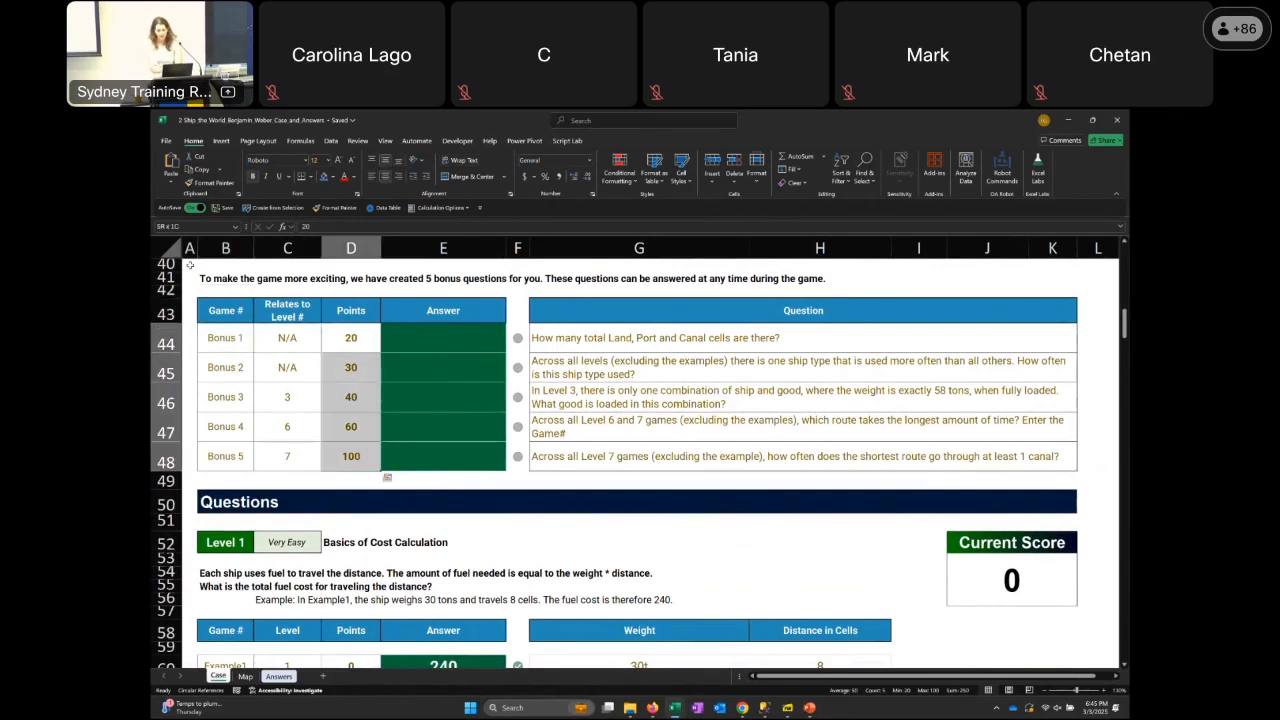
# Highlight the Relates to Level # values for Bonus 1 to Bonus 5
pyautogui.press('Left')
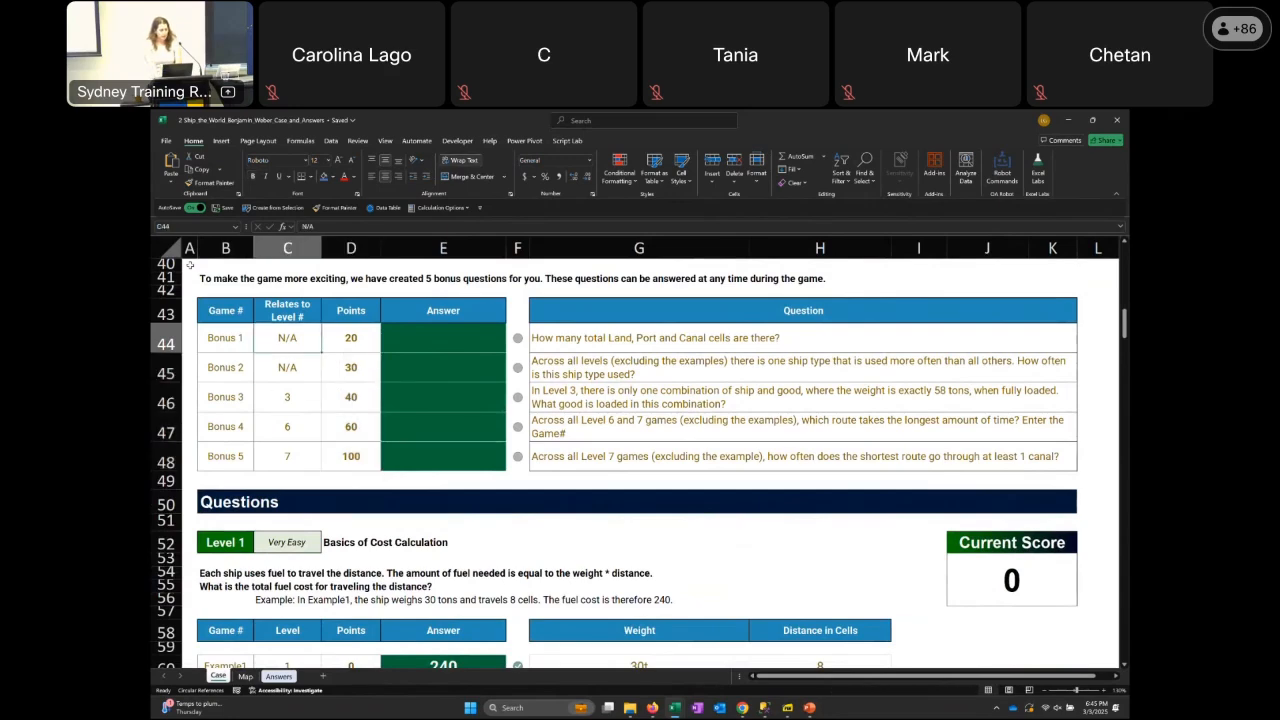
pyautogui.hotkey('shift', 'Down')
pyautogui.hotkey('shift', 'Down')
pyautogui.hotkey('shift', 'Down')
pyautogui.hotkey('shift', 'Down')
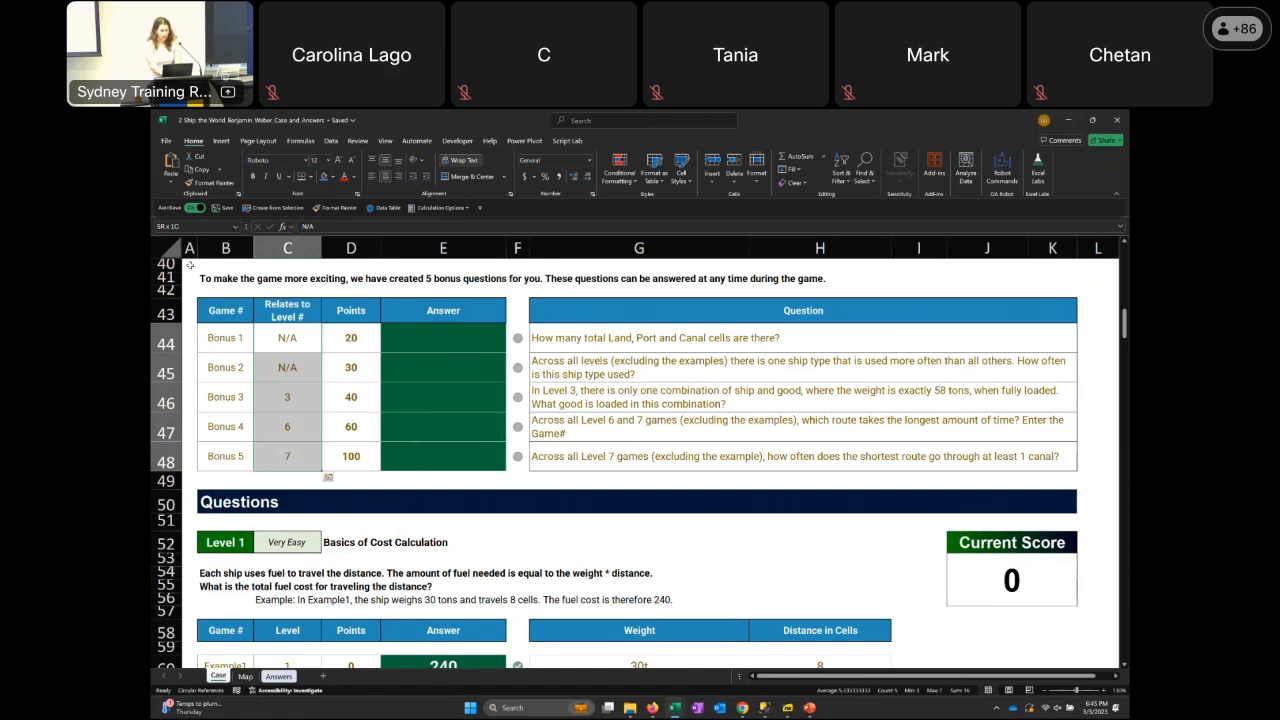
# Highlight the Points column of the five bonus questions again
pyautogui.press('Right')
pyautogui.hotkey('shift', 'Down')
pyautogui.hotkey('shift', 'Down')
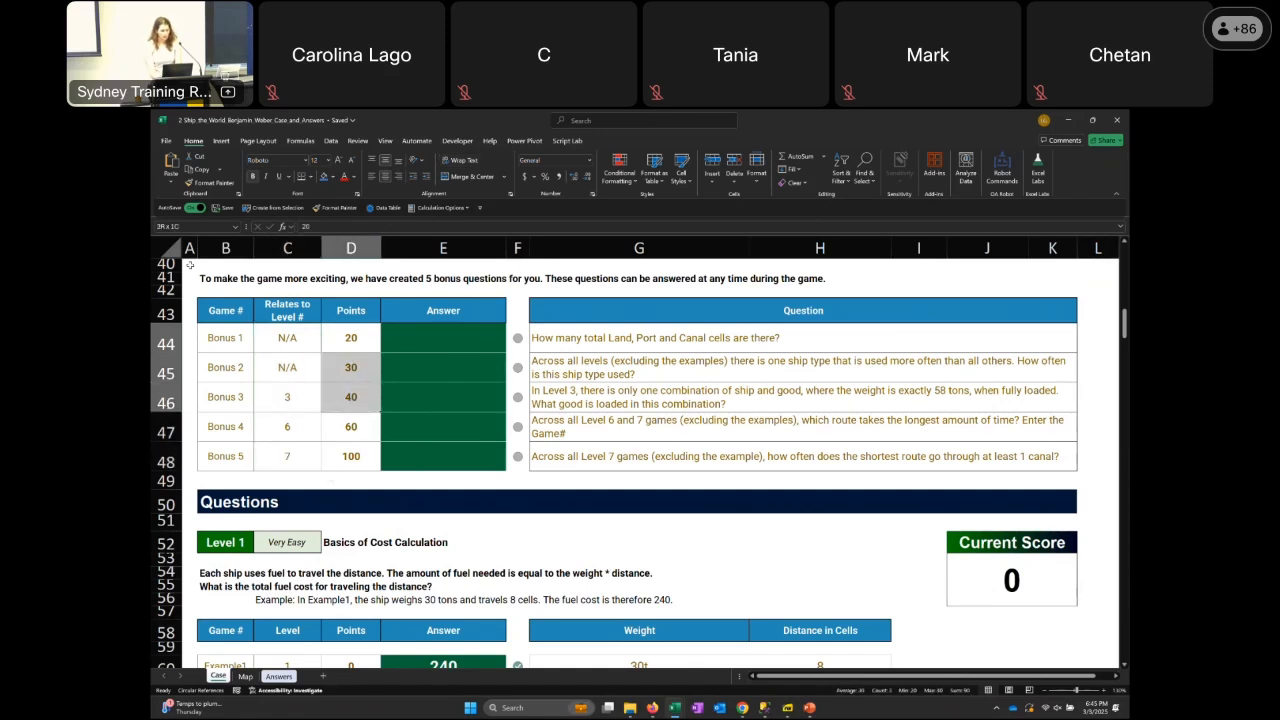
pyautogui.hotkey('shift', 'Down')
pyautogui.hotkey('shift', 'Down')
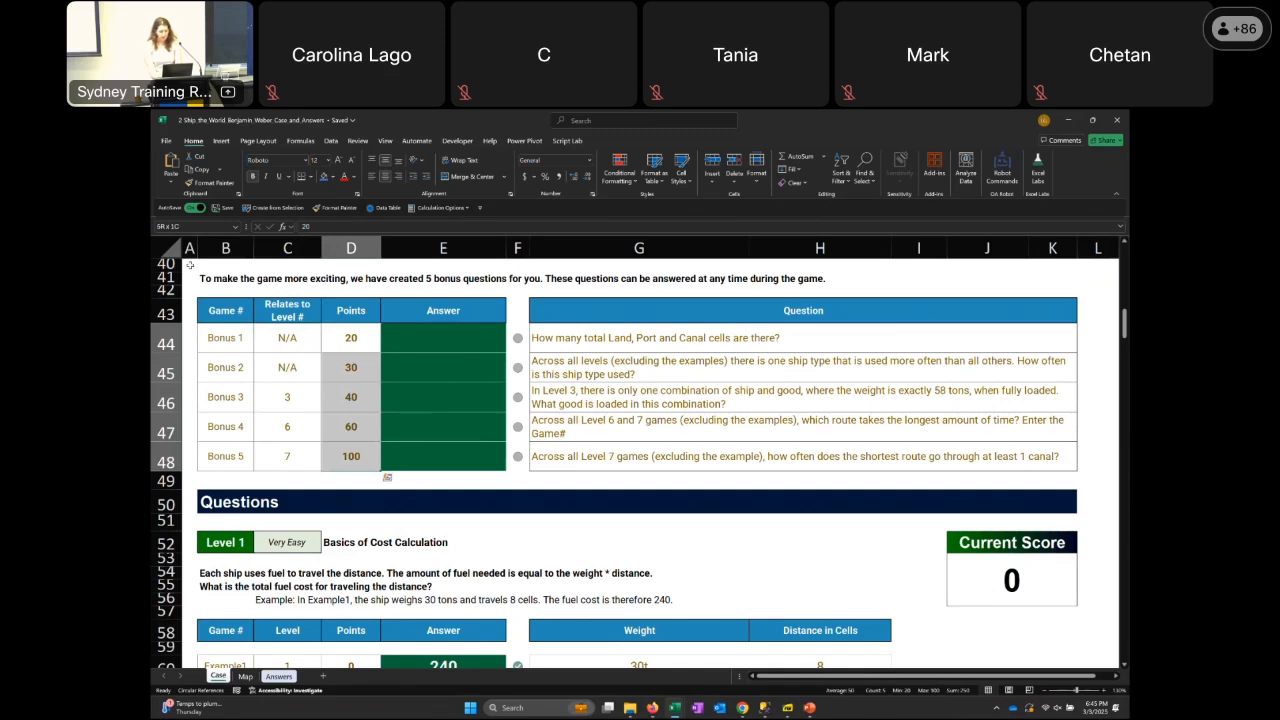
# Look across the game number, related level and points cells of the Bonus 1 row
pyautogui.press('Left')
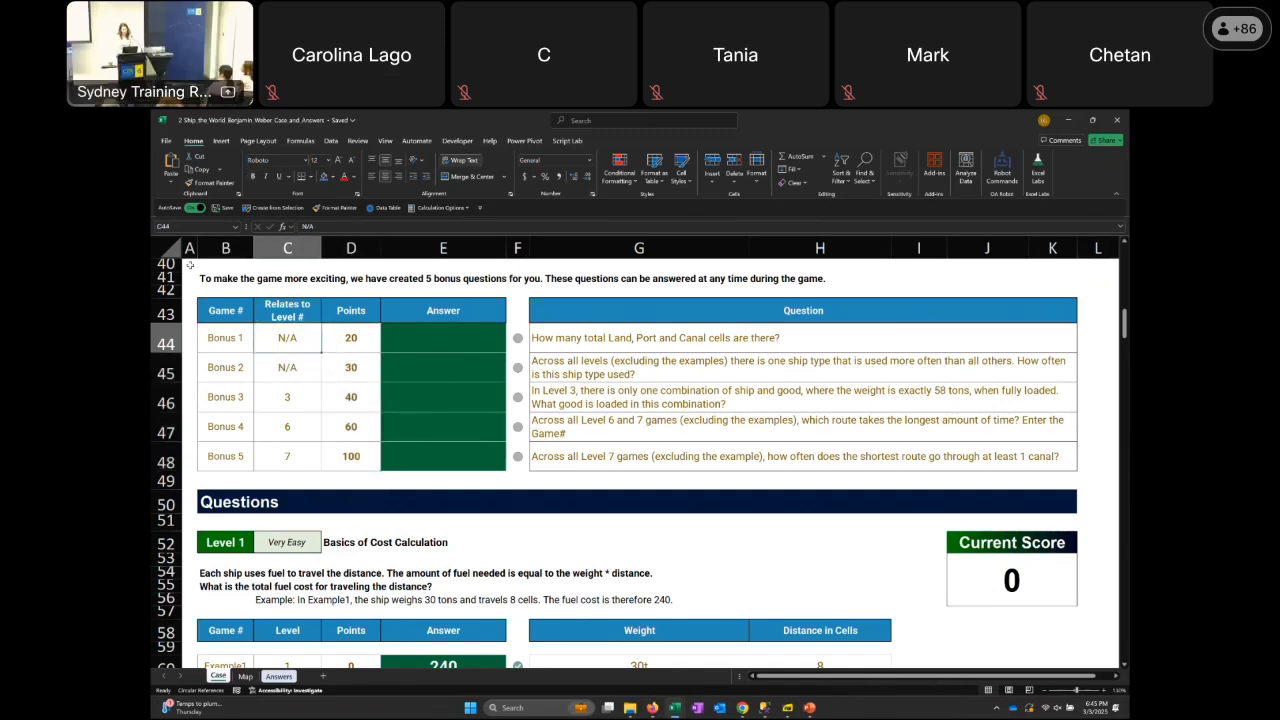
pyautogui.press('Right')
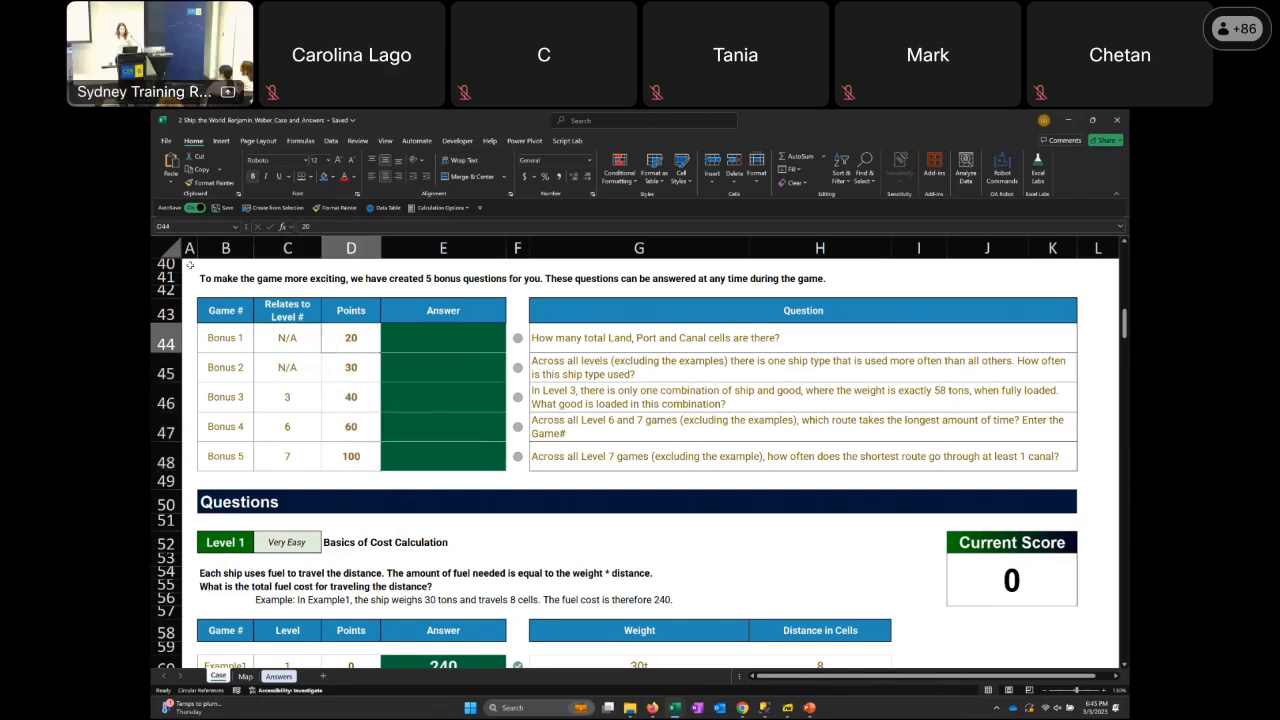
pyautogui.press('Left')
pyautogui.press('Left')
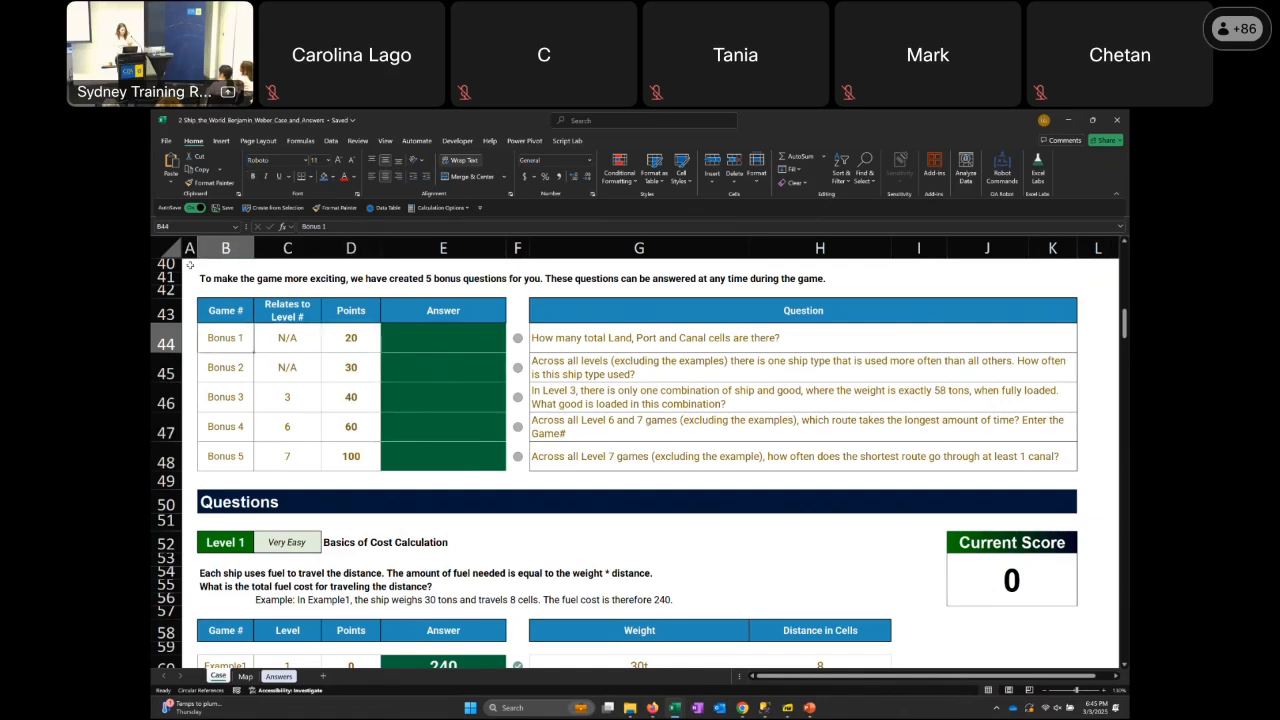
pyautogui.press('Right')
pyautogui.press('Right')
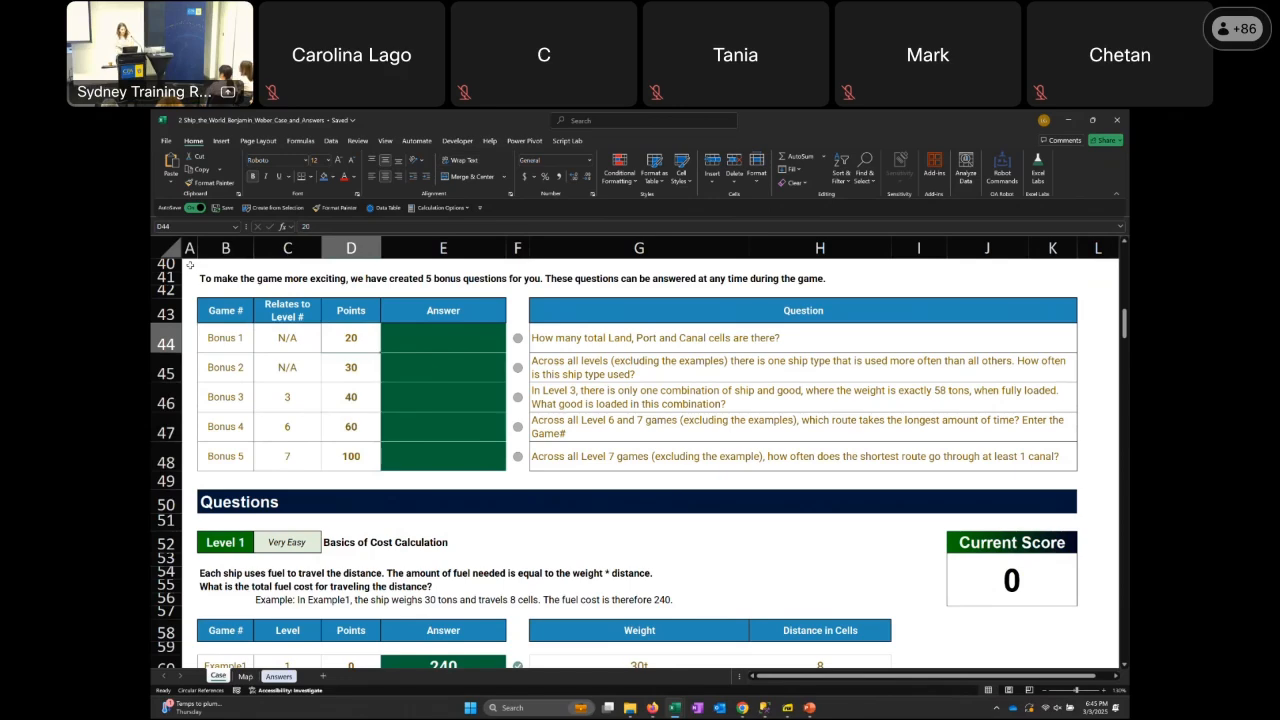
# Examine the Level 1 games table and go to the fuel cost description under Basics of Cost Calculation
pyautogui.press('Down')
pyautogui.press('Down')
pyautogui.press('Down')
pyautogui.press('Down')
pyautogui.press('Down')
pyautogui.press('Down')
pyautogui.press('Down')
pyautogui.press('Down')
pyautogui.press('Down')
pyautogui.press('Down')
pyautogui.press('Down')
pyautogui.press('Down')
pyautogui.press('Down')
pyautogui.press('Down')
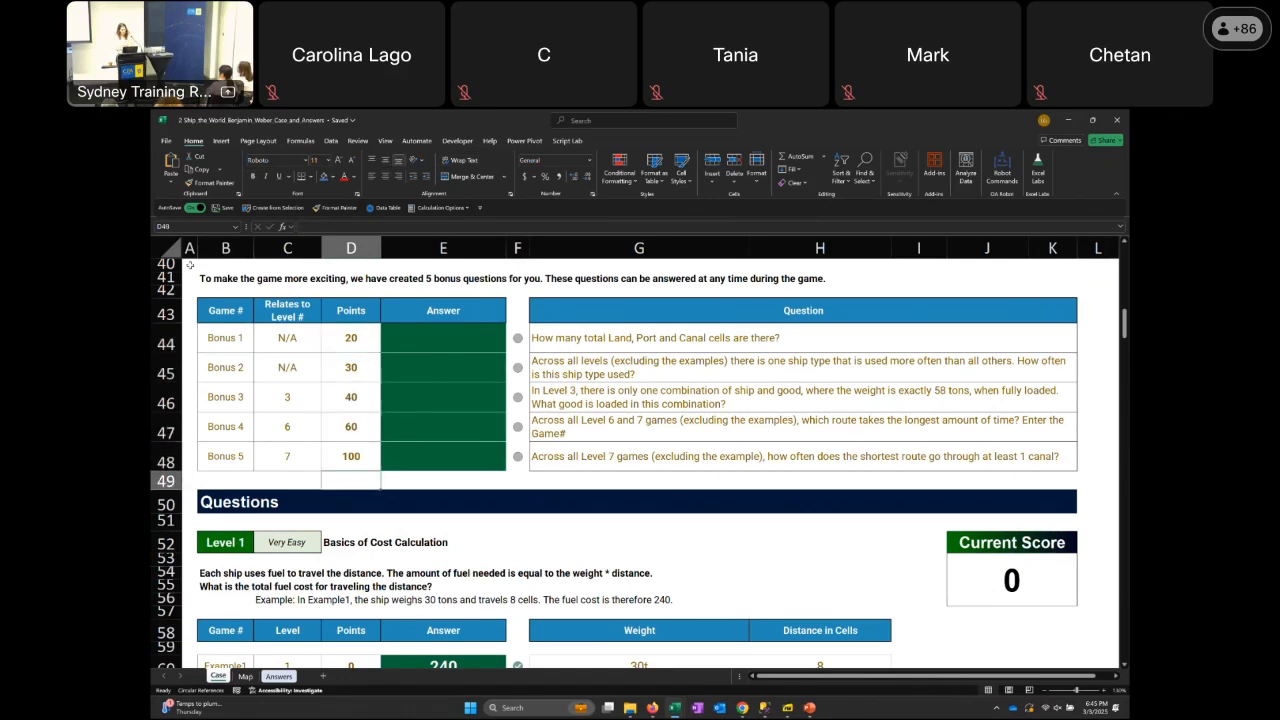
pyautogui.press('Down')
pyautogui.press('Down')
pyautogui.press('Down')
pyautogui.press('Down')
pyautogui.press('Down')
pyautogui.press('Down')
pyautogui.press('Down')
pyautogui.press('Down')
pyautogui.press('Down')
pyautogui.press('Down')
pyautogui.press('Down')
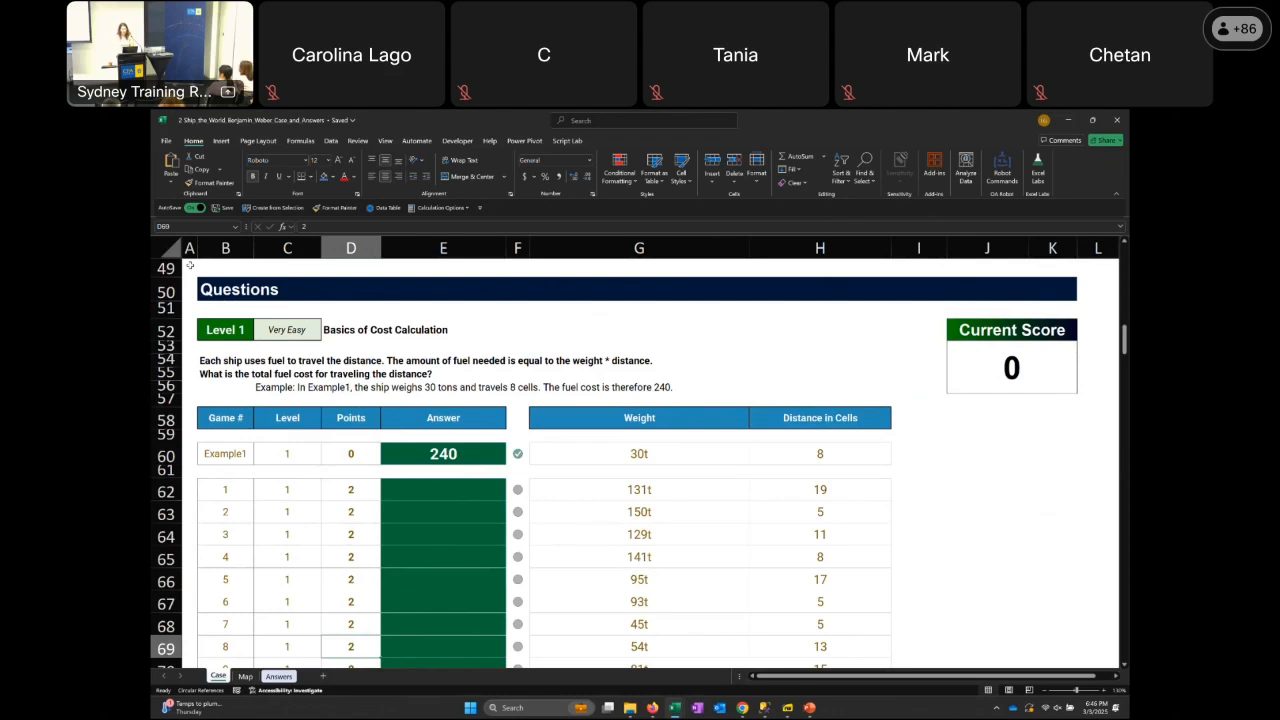
pyautogui.press('Left')
pyautogui.press('Left')
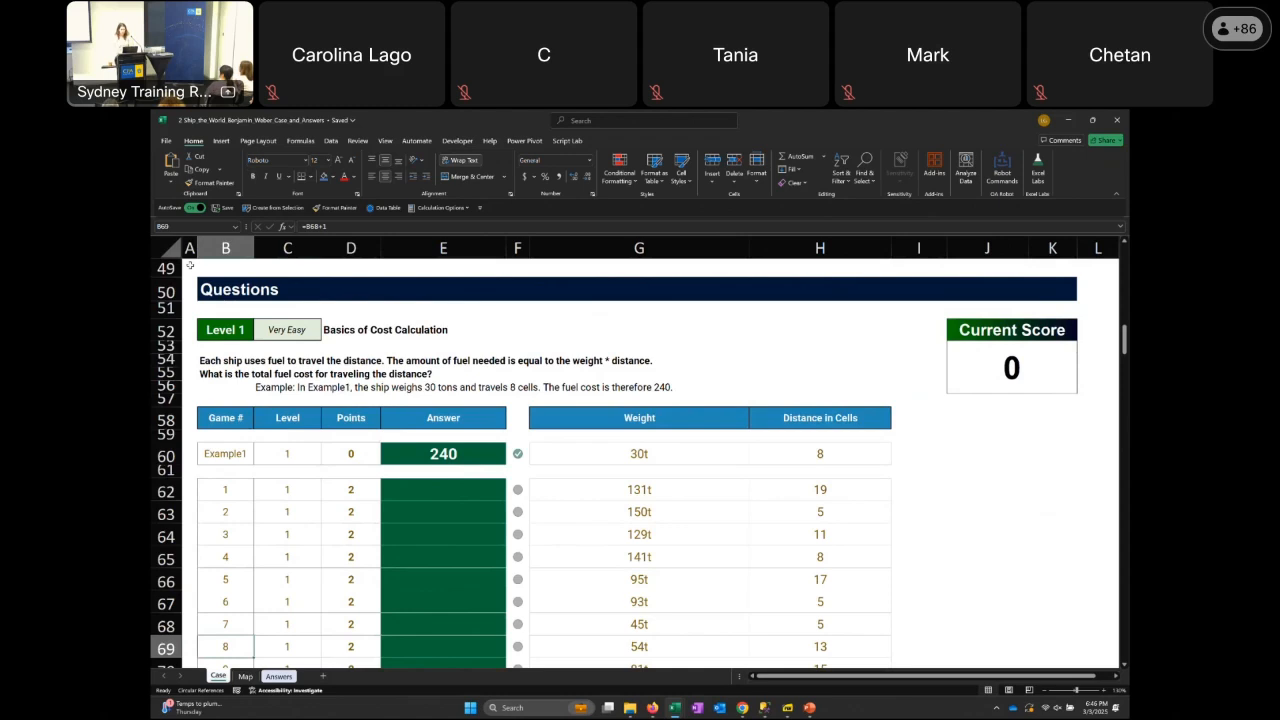
pyautogui.press('Up')
pyautogui.press('Up')
pyautogui.press('Up')
pyautogui.press('Up')
pyautogui.press('Up')
pyautogui.press('Up')
pyautogui.press('Up')
pyautogui.press('Up')
pyautogui.press('Up')
pyautogui.press('Up')
pyautogui.press('Up')
pyautogui.press('Up')
pyautogui.press('Up')
pyautogui.press('Up')
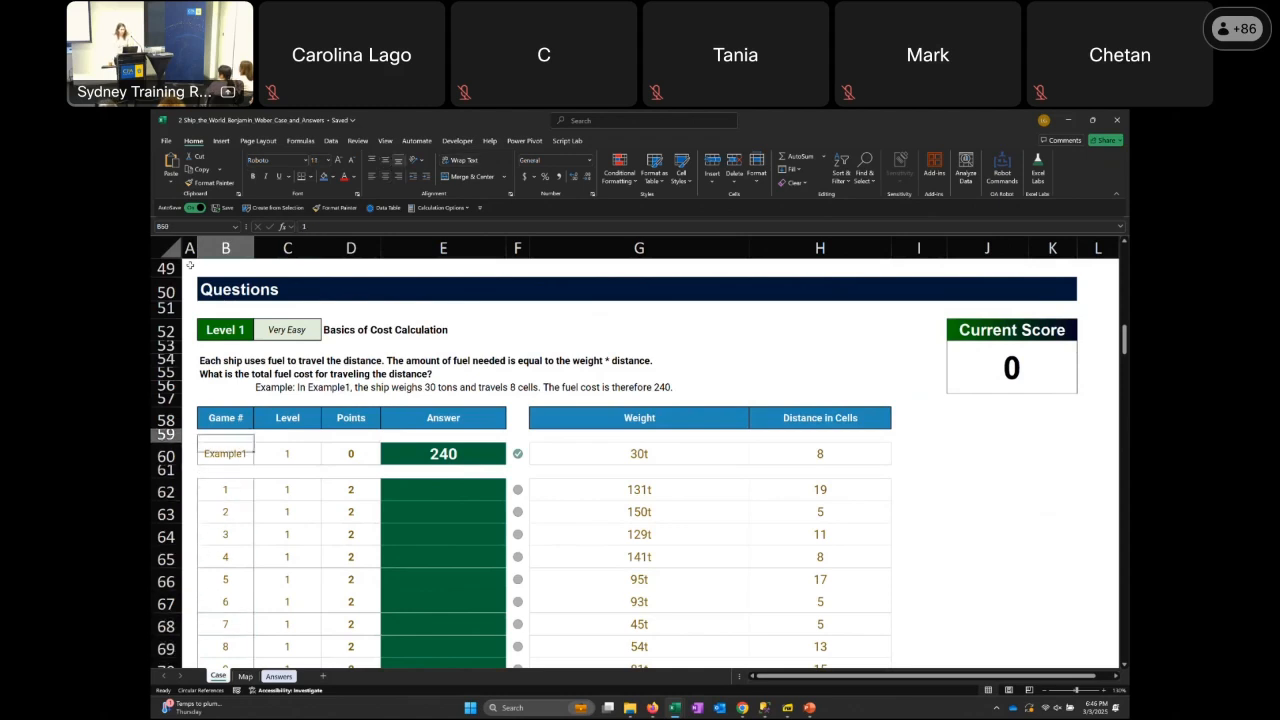
pyautogui.press('Up')
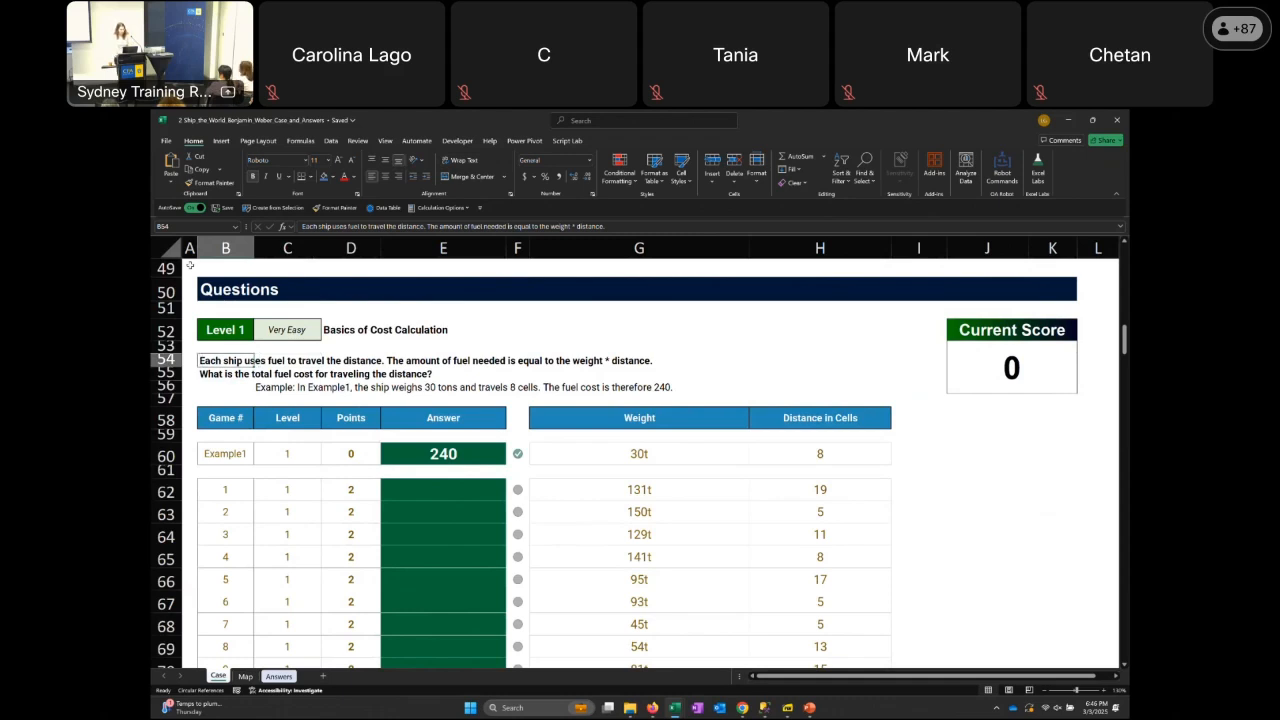
# Read the Level 1 fuel cost description and examine the weight and distance of Example1
pyautogui.press('Right')
pyautogui.press('Right')
pyautogui.press('Right')
pyautogui.press('Right')
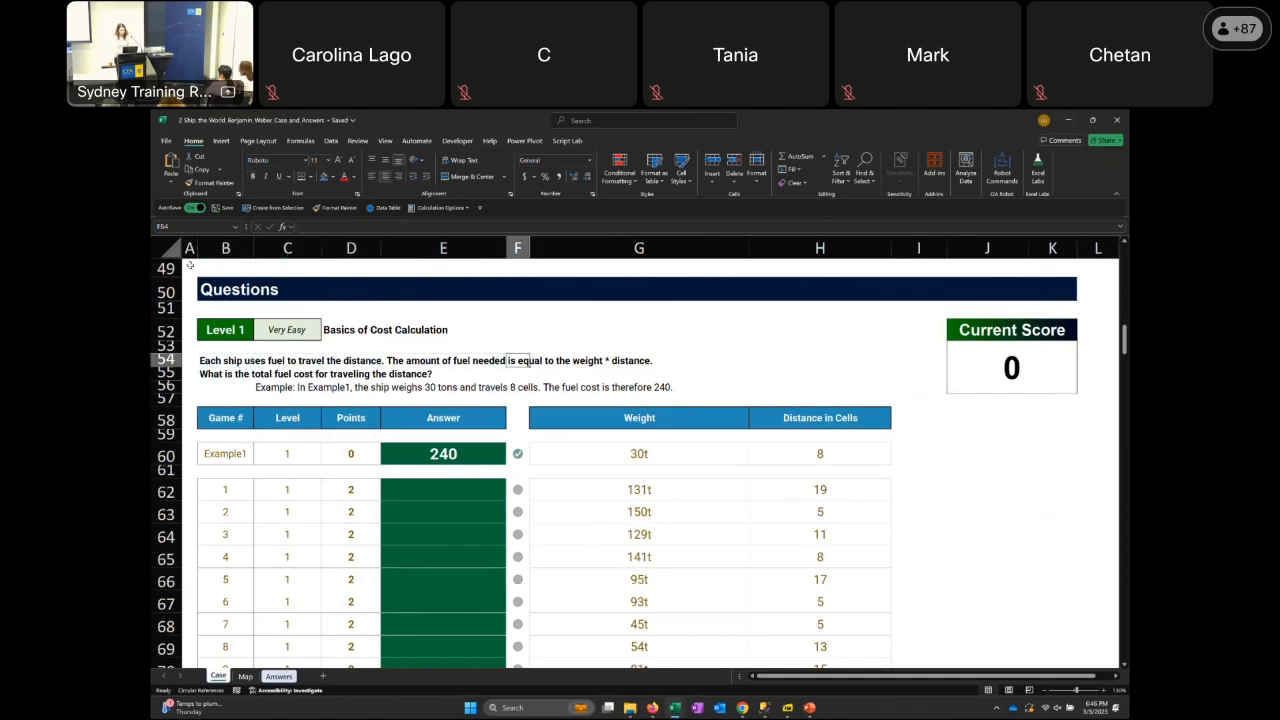
pyautogui.press('Down')
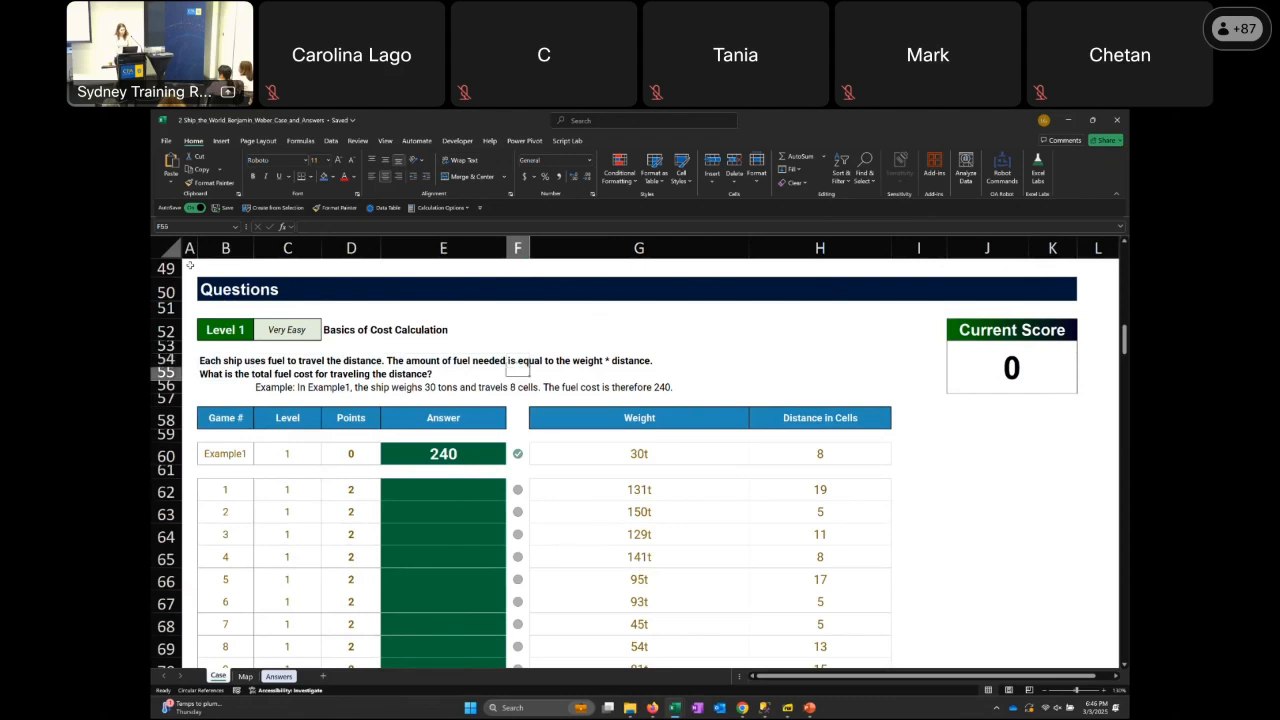
pyautogui.press('Left')
pyautogui.press('Left')
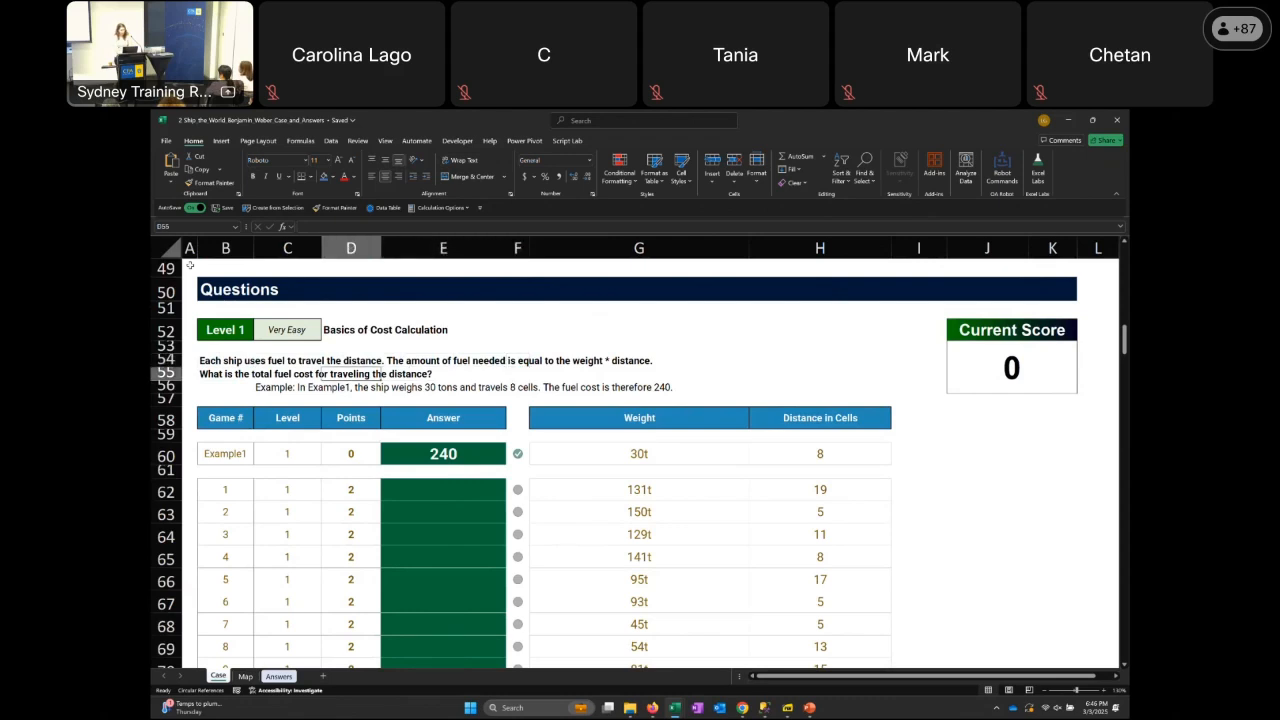
pyautogui.press('Down')
pyautogui.press('Down')
pyautogui.press('Down')
pyautogui.press('Down')
pyautogui.press('Down')
pyautogui.press('Right')
pyautogui.press('Right')
pyautogui.press('Right')
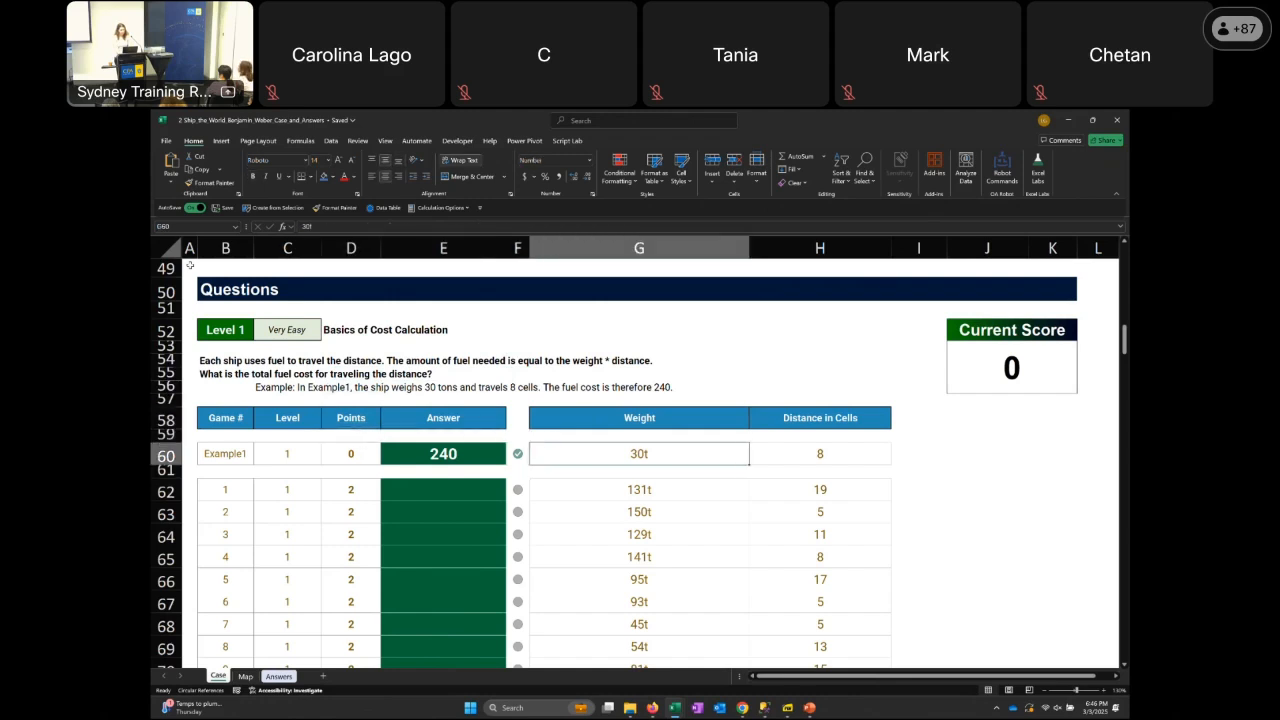
pyautogui.press('Right')
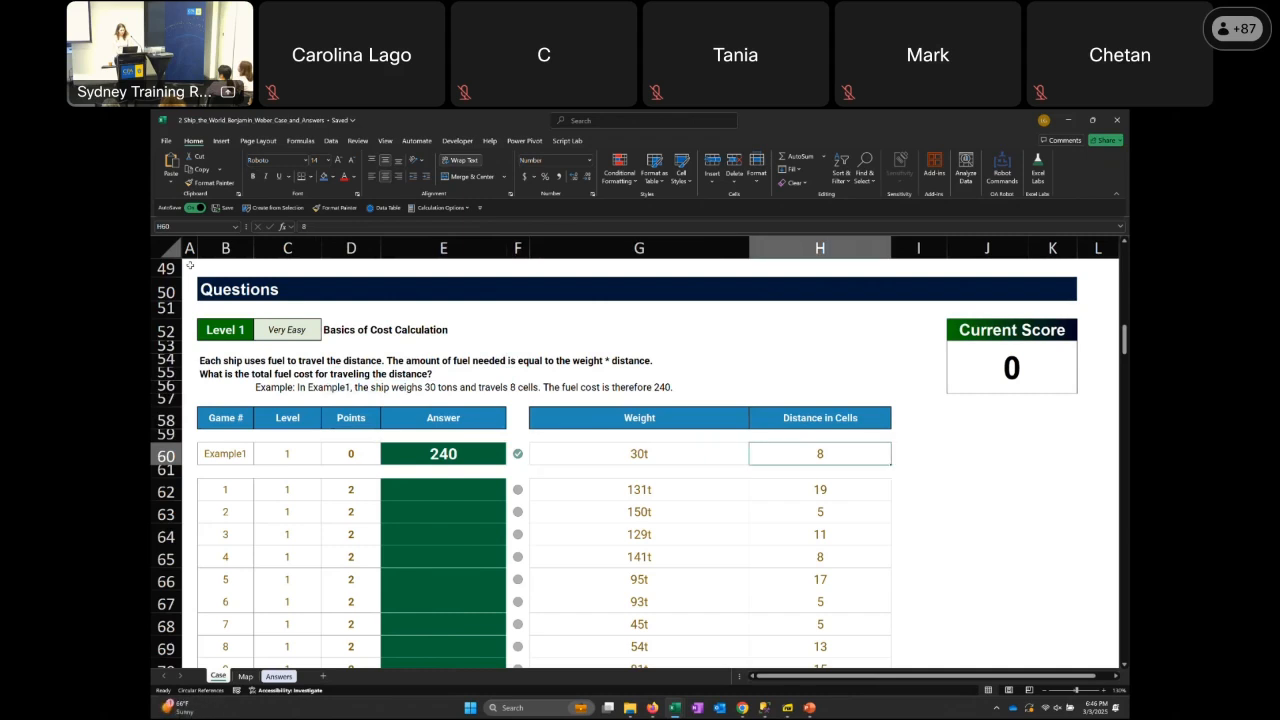
pyautogui.press('Left')
pyautogui.press('Left')
pyautogui.press('Right')
pyautogui.press('Right')
pyautogui.press('Right')
pyautogui.write('=')
pyautogui.press('Left')
pyautogui.press('Left')
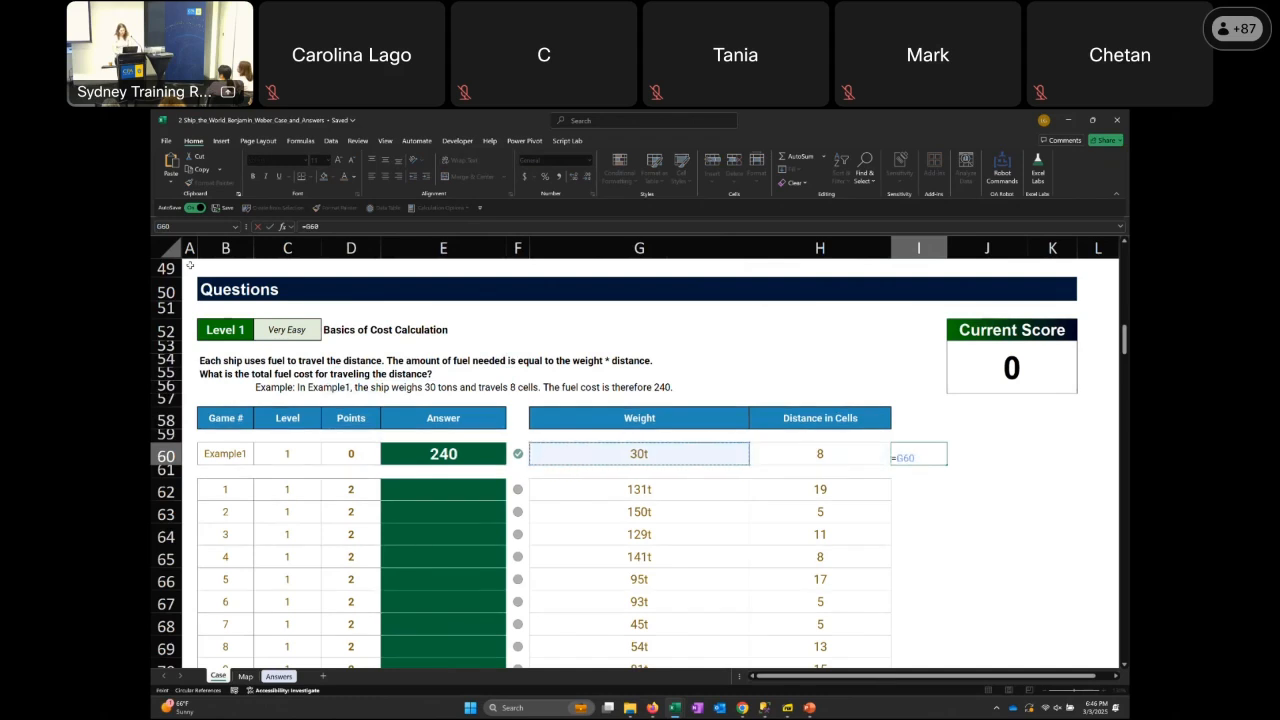
pyautogui.write('*')
pyautogui.press('Right')
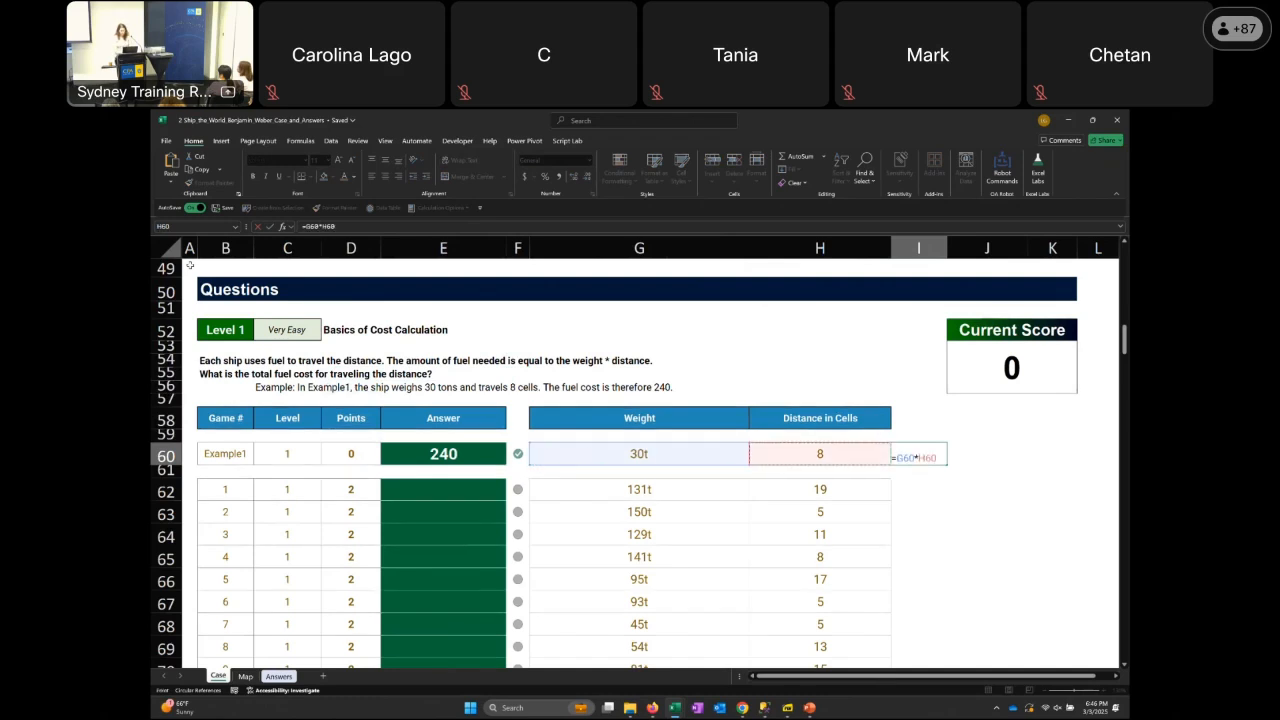
pyautogui.hotkey('ctrl', 'Return')
# Remove the letter "t" from the weights of games 1 to 10 by replacing all occurrences with nothing
pyautogui.press('Left')
pyautogui.press('Left')
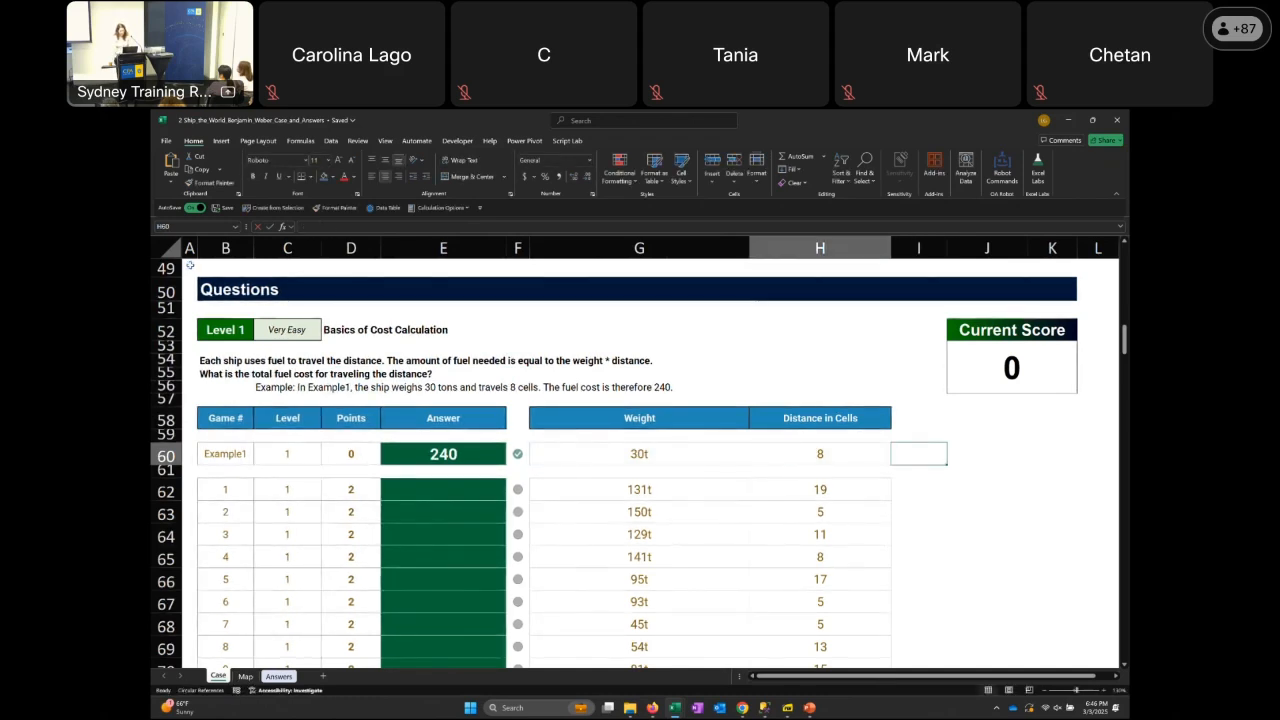
pyautogui.press('Down')
pyautogui.press('Down')
pyautogui.hotkey('ctrl', 'shift', 'Down')
pyautogui.hotkey('ctrl', 'h')
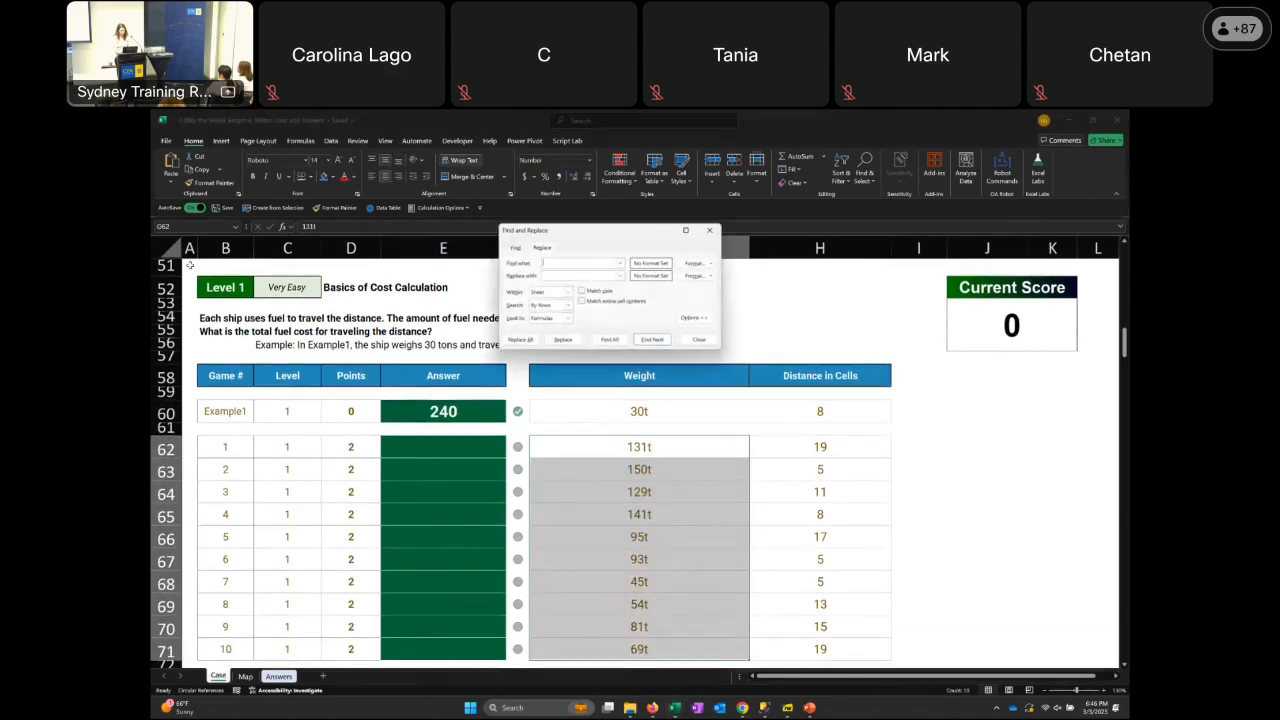
pyautogui.write('t')
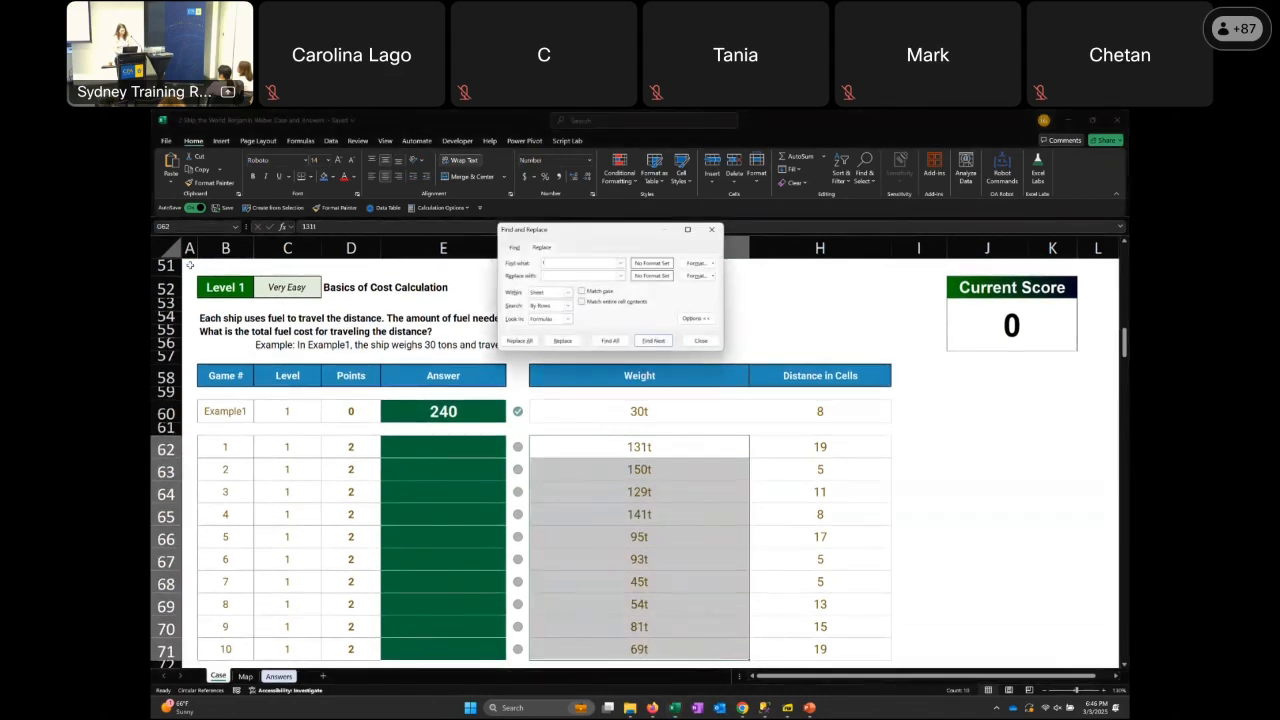
pyautogui.hotkey('alt', 'a')
pyautogui.press('Return')
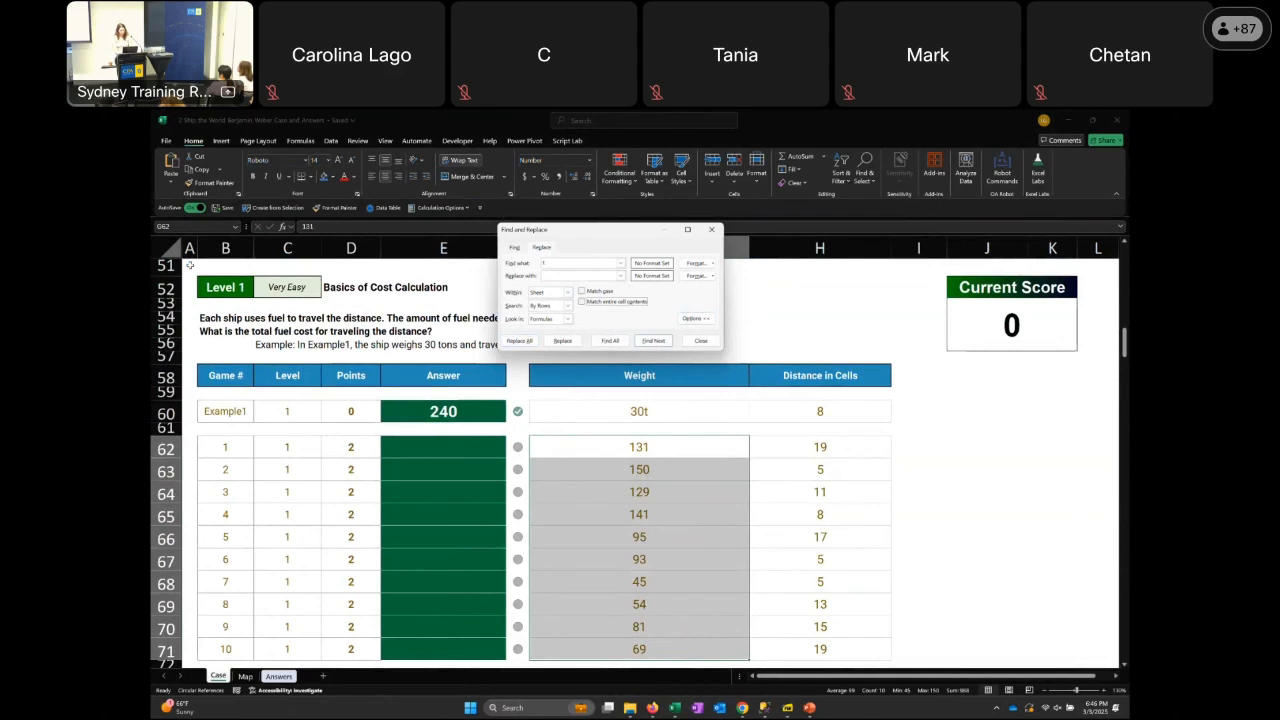
pyautogui.press('Escape')
# Enter the formula =G62*H62 as the answer for game 1
pyautogui.press('Left')
pyautogui.press('Left')
pyautogui.write('=')
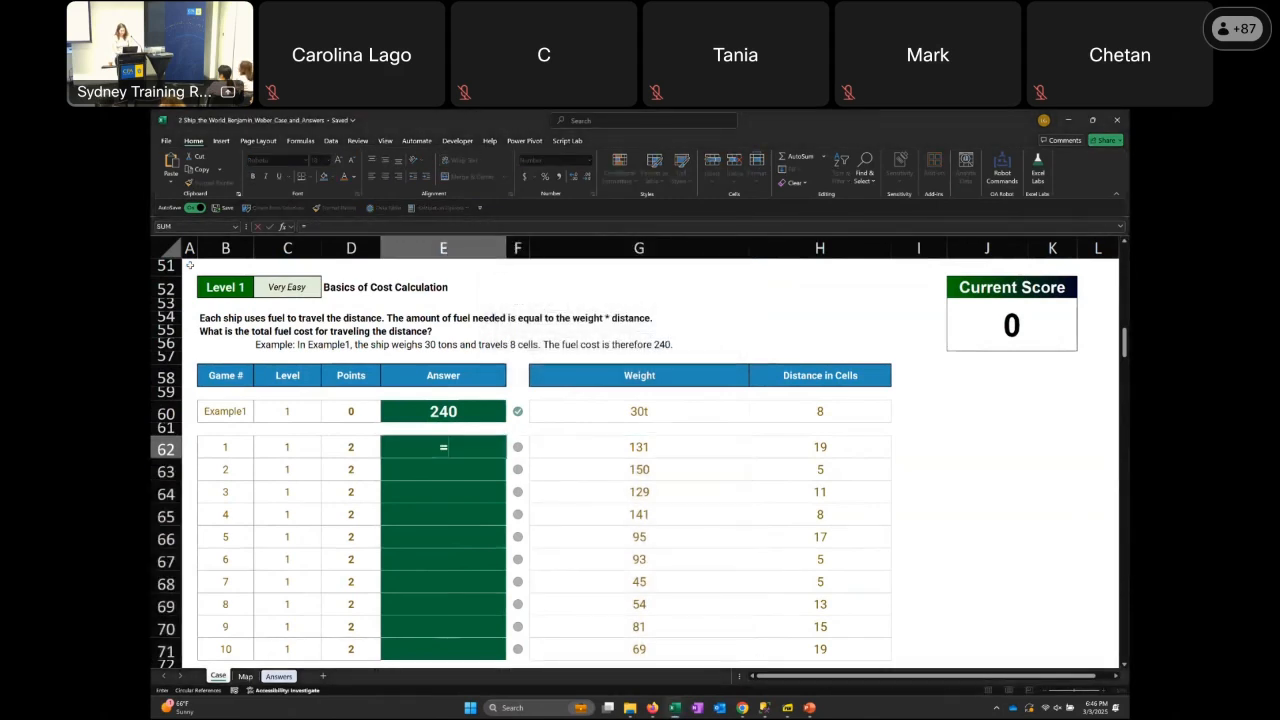
pyautogui.press('Right')
pyautogui.press('Right')
pyautogui.write('*')
pyautogui.press('Right')
pyautogui.press('Right')
pyautogui.press('Right')
pyautogui.press('Return')
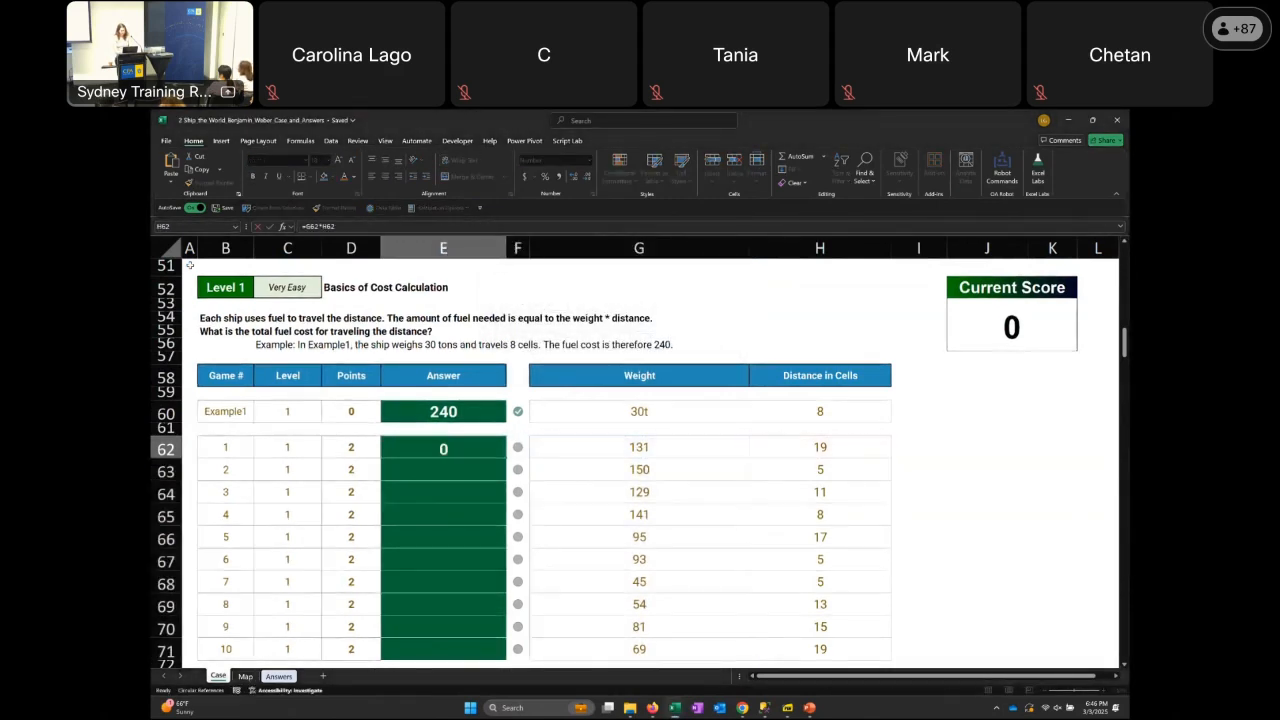
# Fill the game 1 answer formula down through game 10 in E71
pyautogui.hotkey('shift', 'Down')
pyautogui.hotkey('shift', 'Down')
pyautogui.hotkey('shift', 'Down')
pyautogui.hotkey('shift', 'Down')
pyautogui.hotkey('shift', 'Down')
pyautogui.hotkey('shift', 'Down')
pyautogui.hotkey('shift', 'Down')
pyautogui.hotkey('shift', 'Down')
pyautogui.hotkey('ctrl', 'd')
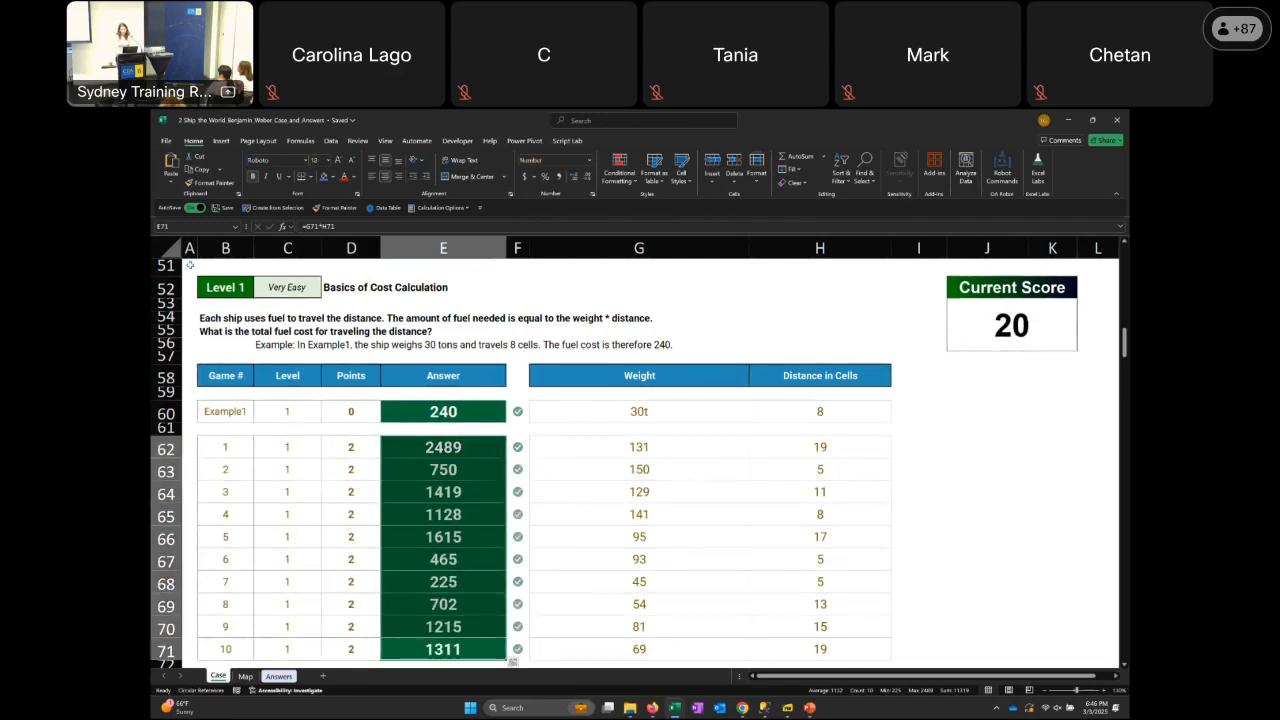
# Go from the Level 1 games to the Level 2 "What's the weight?" section and its example row
pyautogui.press('Right')
pyautogui.press('Right')
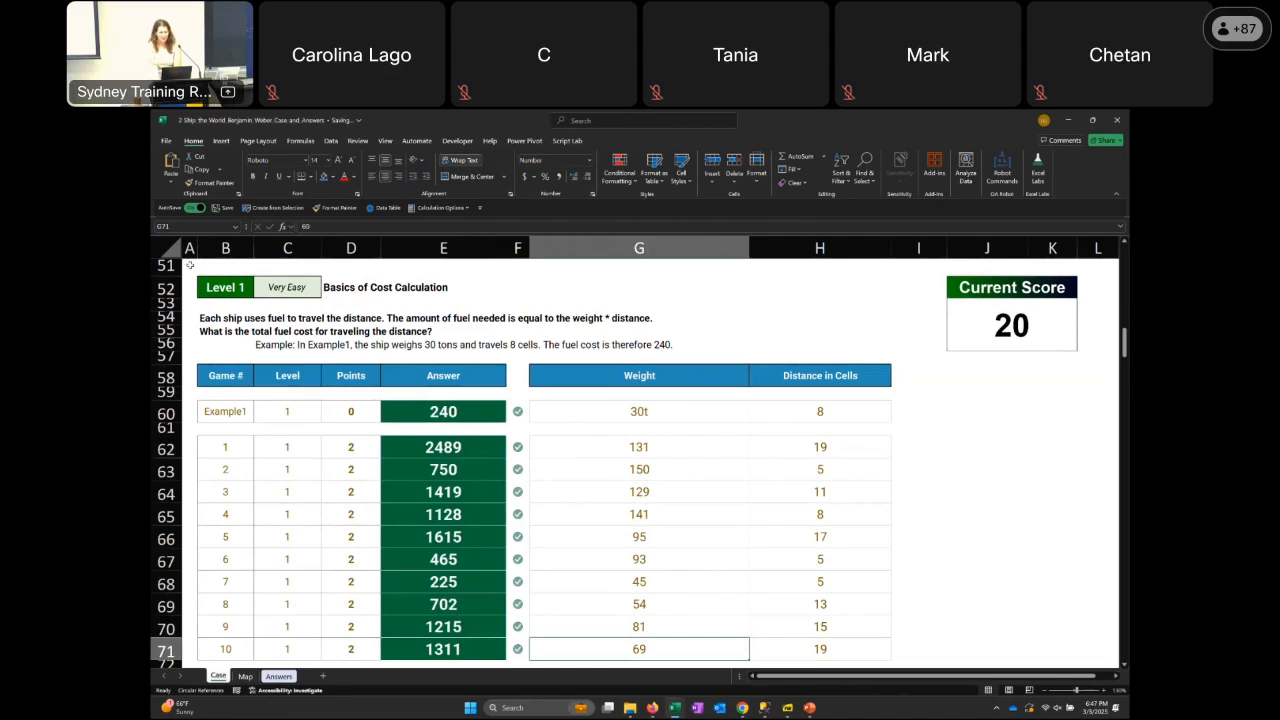
pyautogui.press('Return')
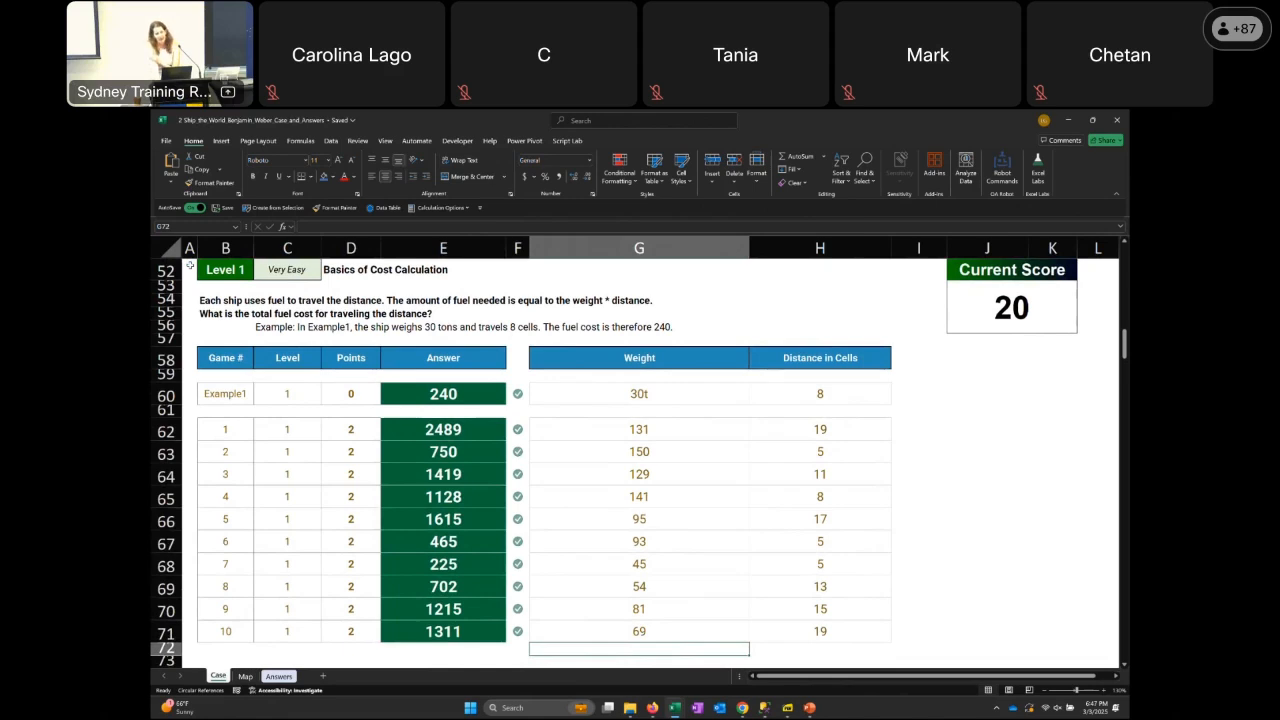
pyautogui.press('Return')
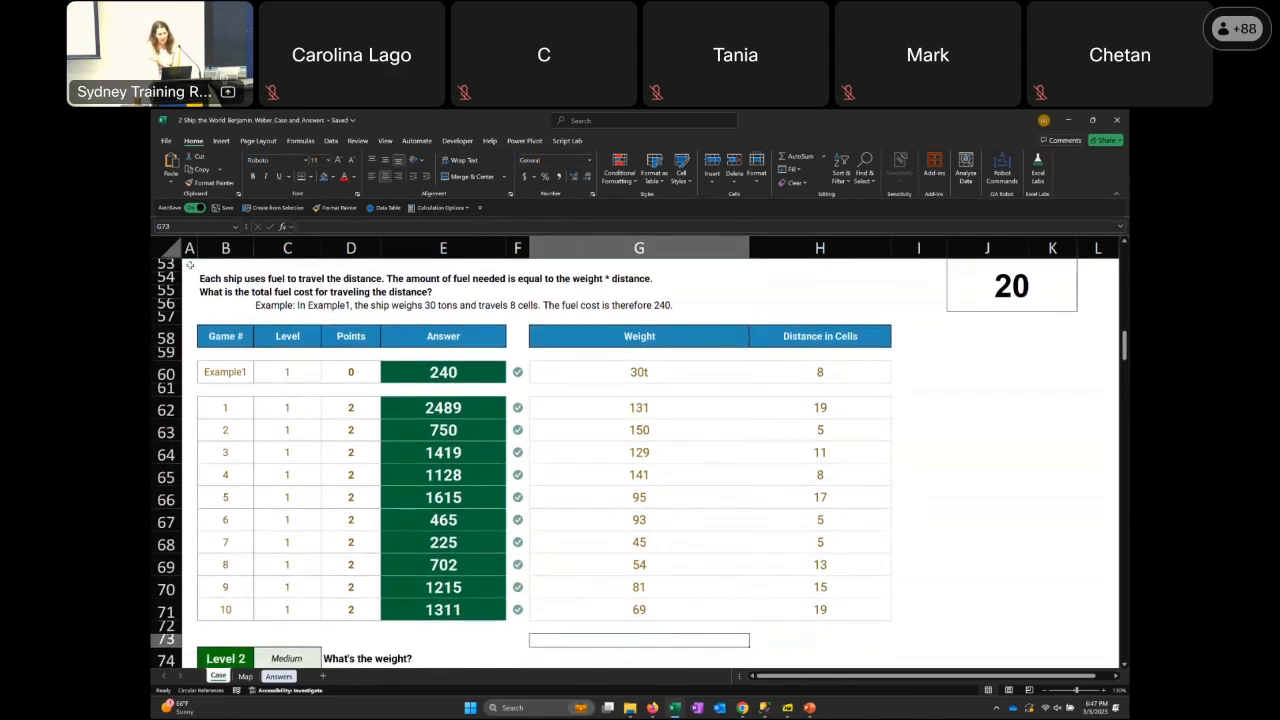
pyautogui.press('Return')
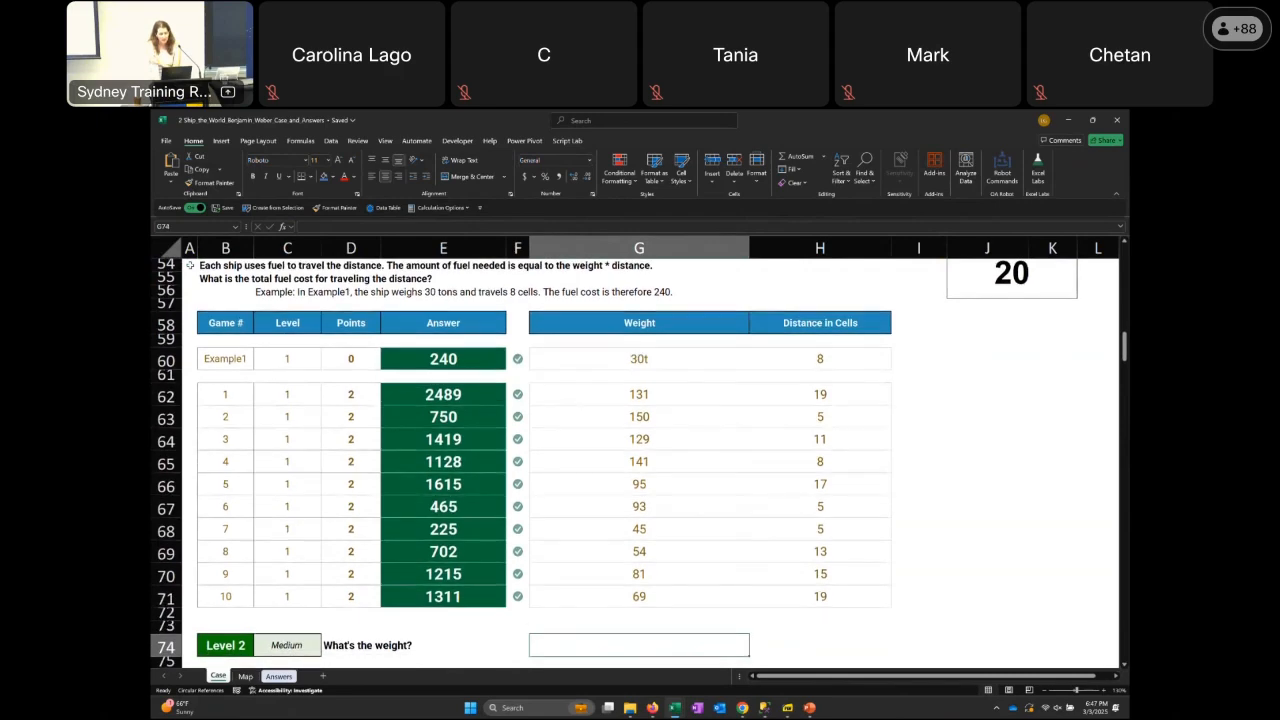
pyautogui.press('Return')
pyautogui.press('Return')
pyautogui.press('Return')
pyautogui.press('Return')
pyautogui.press('Return')
pyautogui.press('Return')
pyautogui.press('Return')
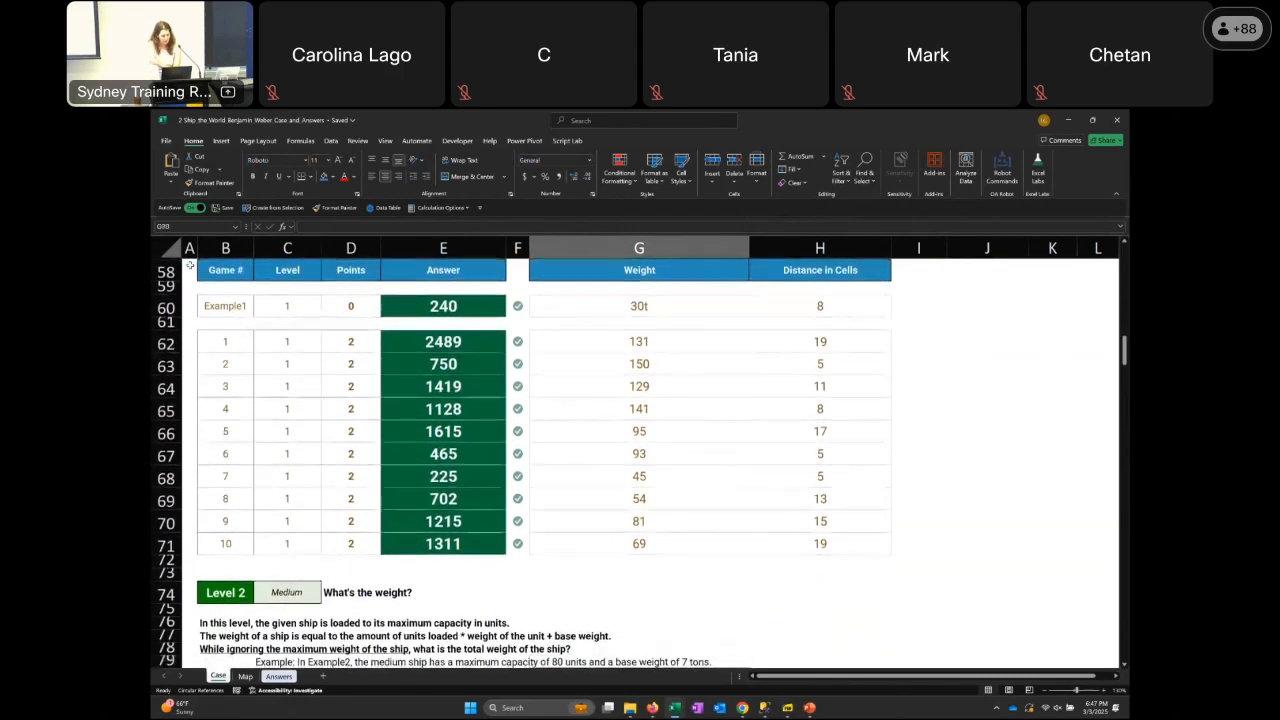
pyautogui.press('Left')
pyautogui.press('Up')
pyautogui.press('Up')
pyautogui.press('Up')
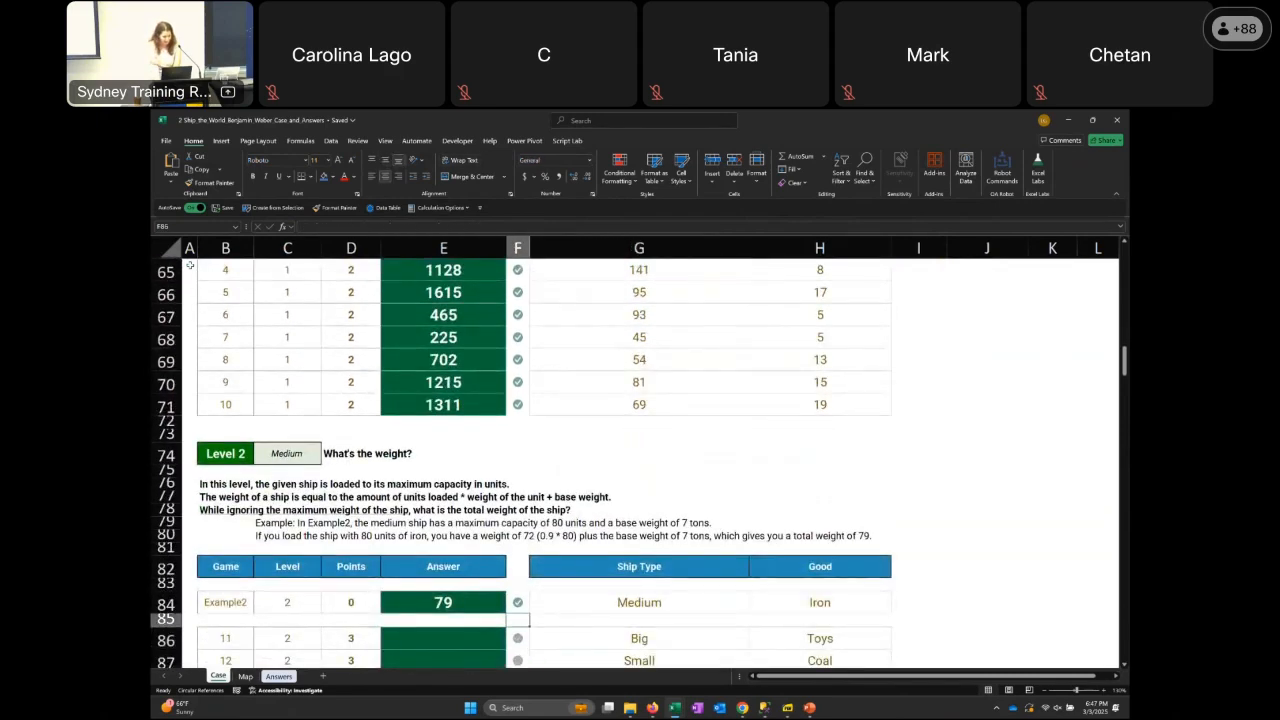
# Read the Level 2 description of maximum capacity loading and how the ship's weight is calculated
pyautogui.press('Left')
pyautogui.press('Left')
pyautogui.press('Left')
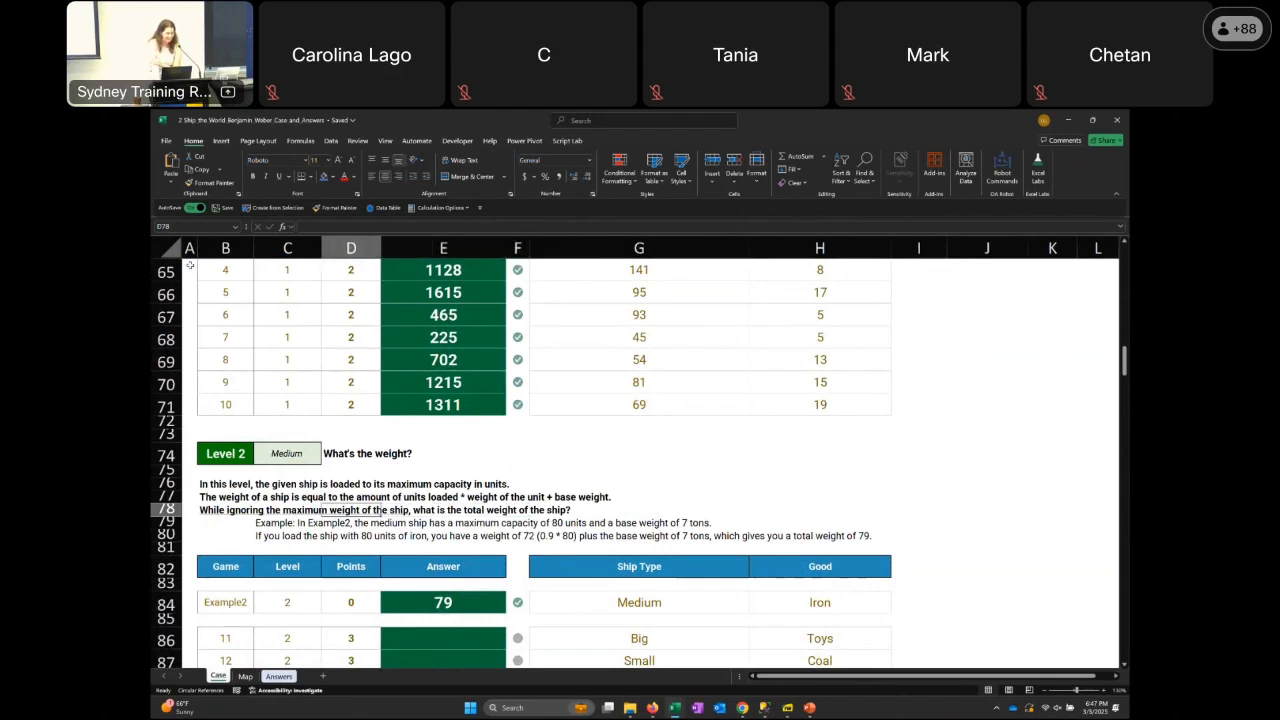
pyautogui.press('Right')
pyautogui.press('Up')
pyautogui.press('Up')
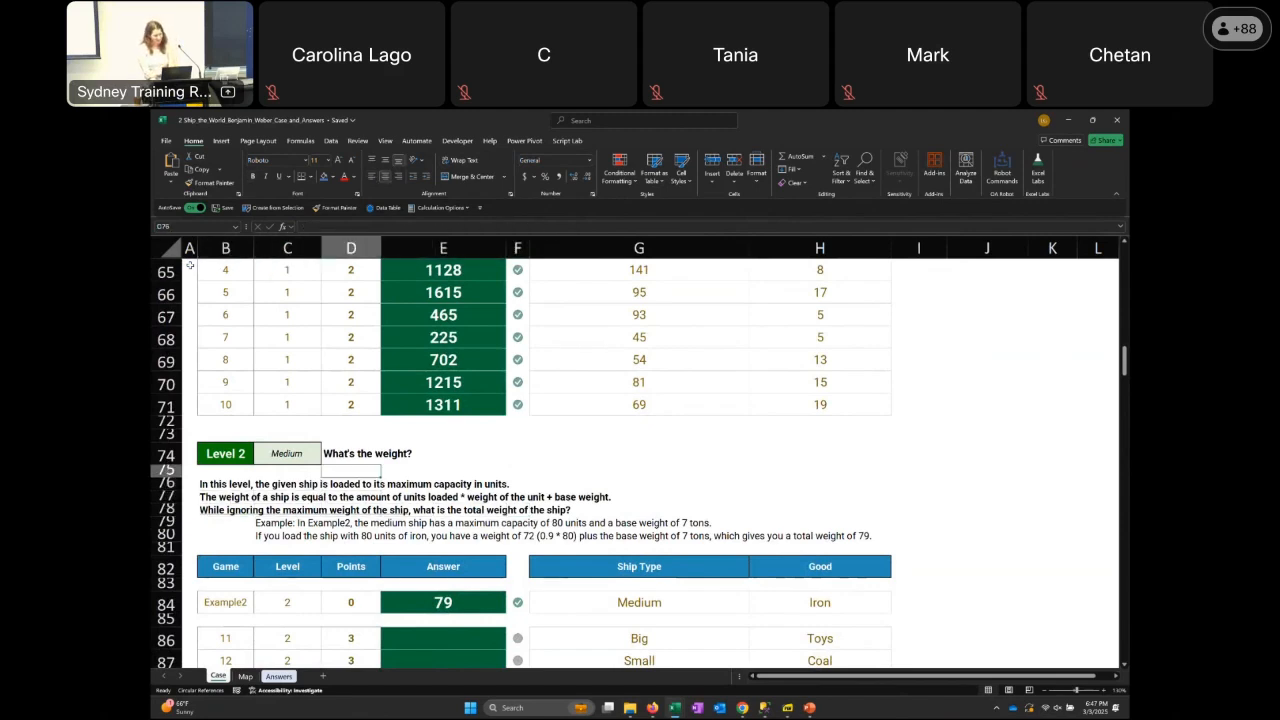
pyautogui.press('Down')
pyautogui.press('Down')
pyautogui.press('Down')
pyautogui.press('Down')
pyautogui.press('Down')
pyautogui.press('Down')
pyautogui.press('Down')
pyautogui.press('Down')
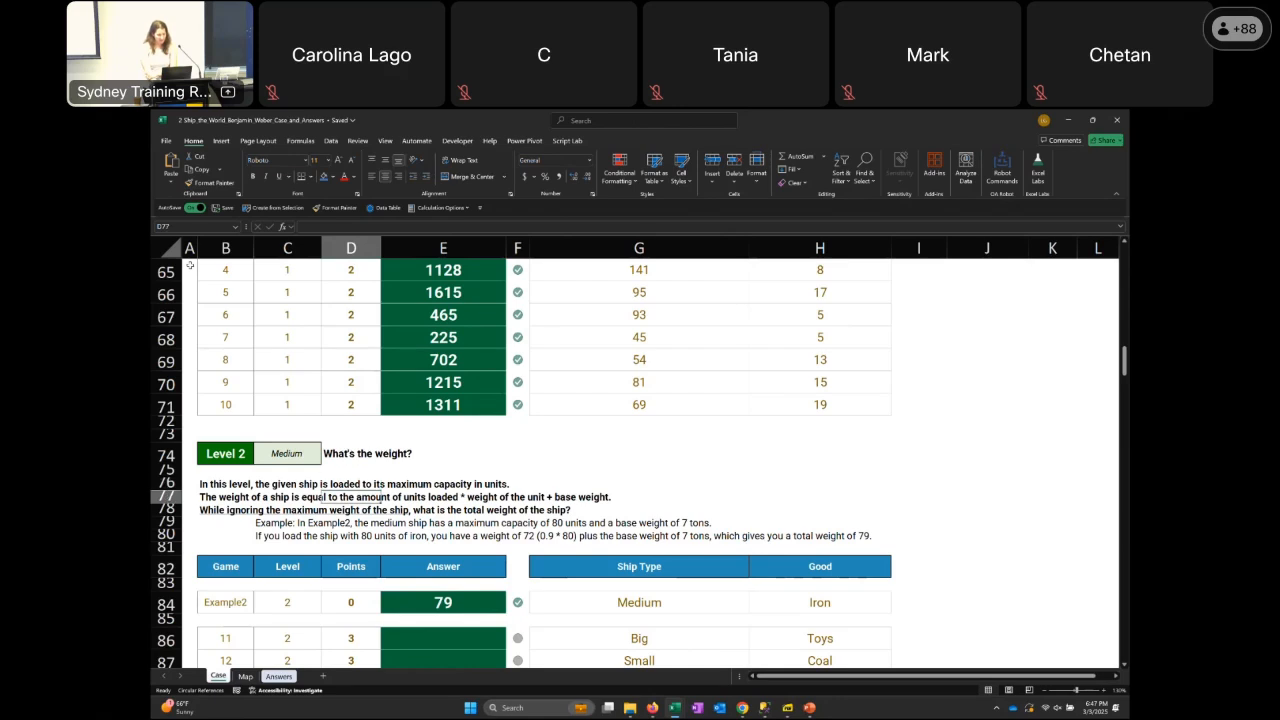
# Examine the good, ship type and answer cells of the Example2 row
pyautogui.press('Down')
pyautogui.press('Down')
pyautogui.press('Down')
pyautogui.press('Down')
pyautogui.press('Right')
pyautogui.press('Right')
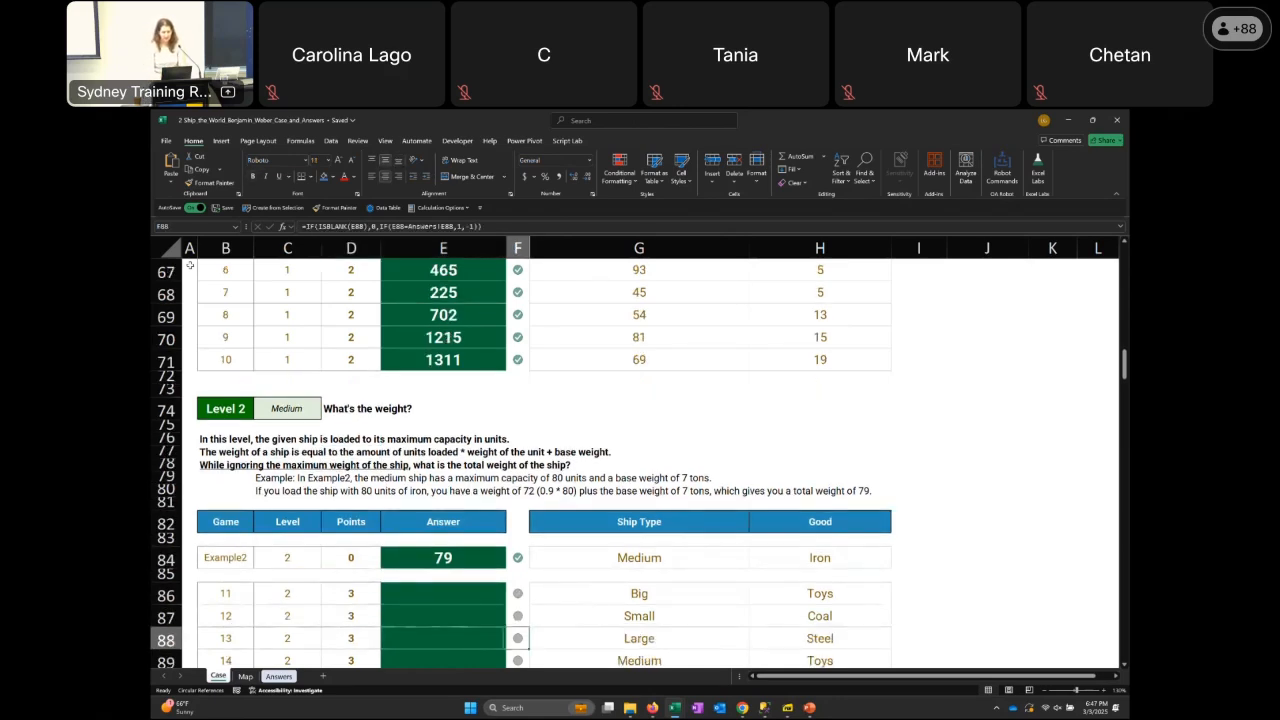
pyautogui.press('Up')
pyautogui.press('Up')
pyautogui.press('Up')
pyautogui.press('Up')
pyautogui.press('Right')
pyautogui.press('Right')
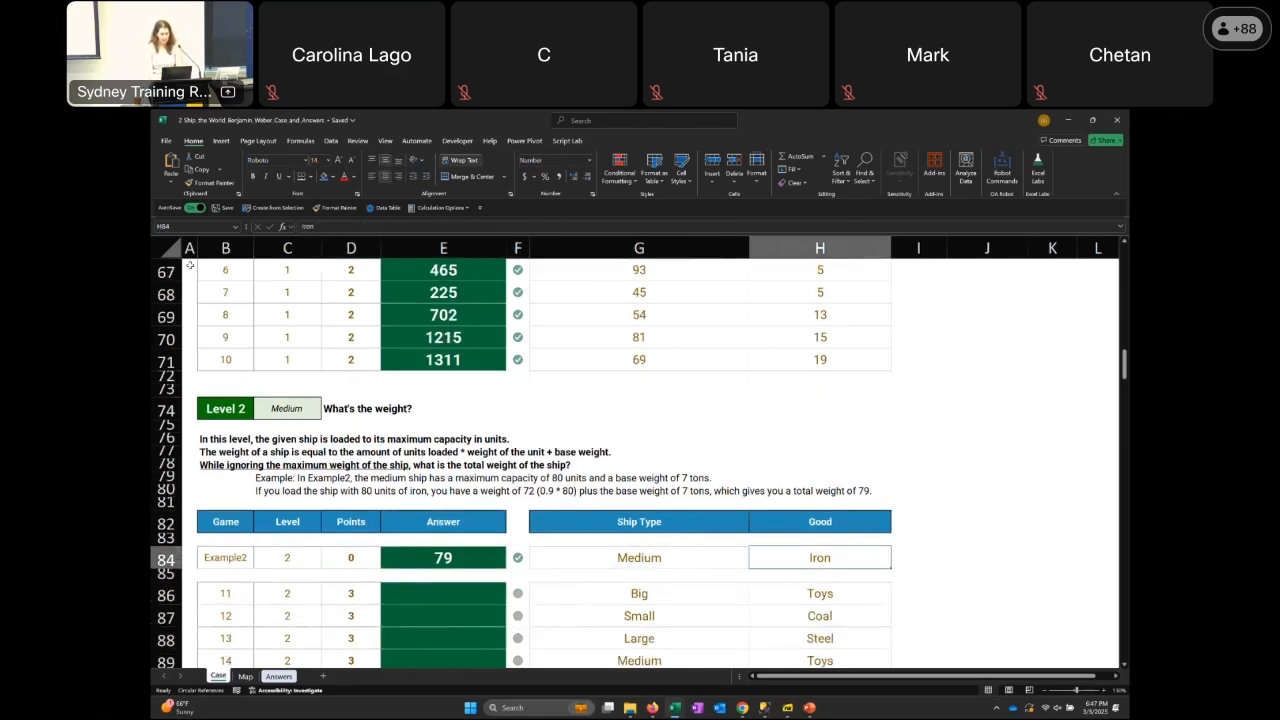
pyautogui.press('Left')
pyautogui.press('Left')
pyautogui.press('Left')
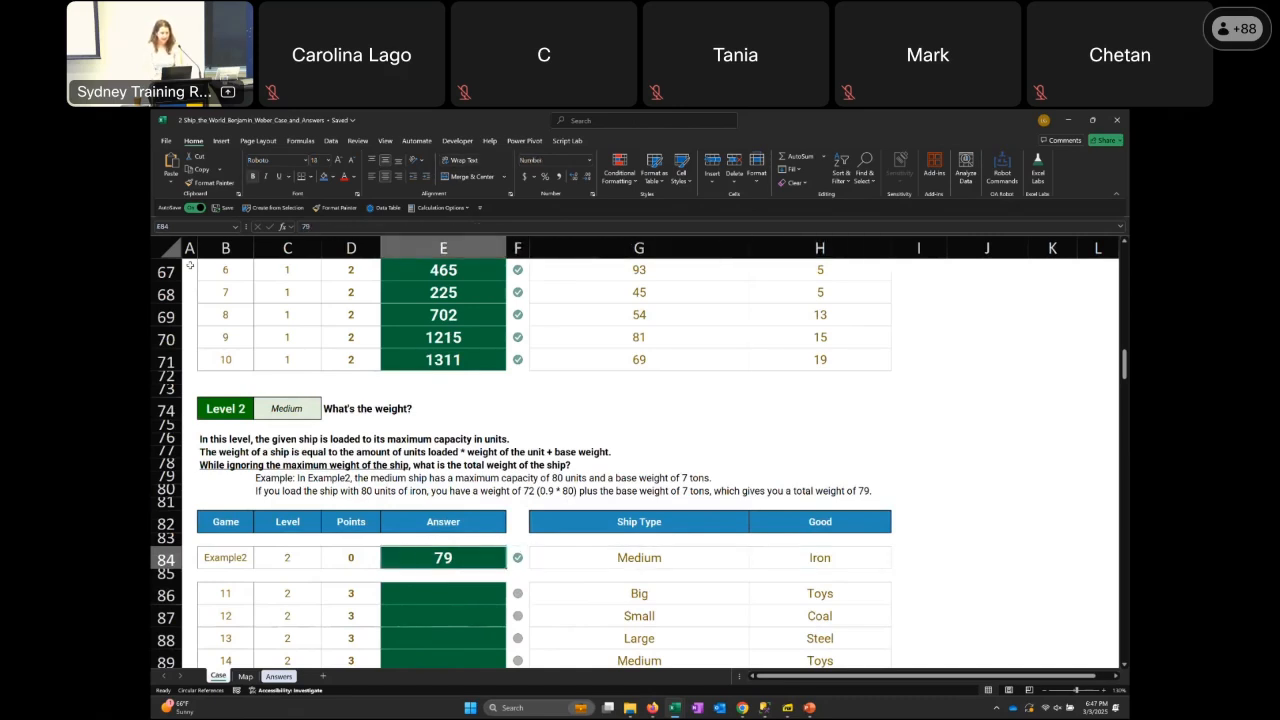
# Highlight the Level 2 description and example lines in rows 76 to 80
pyautogui.press('Left')
pyautogui.press('Up')
pyautogui.press('Up')
pyautogui.press('Up')
pyautogui.press('Left')
pyautogui.hotkey('shift', 'Left')
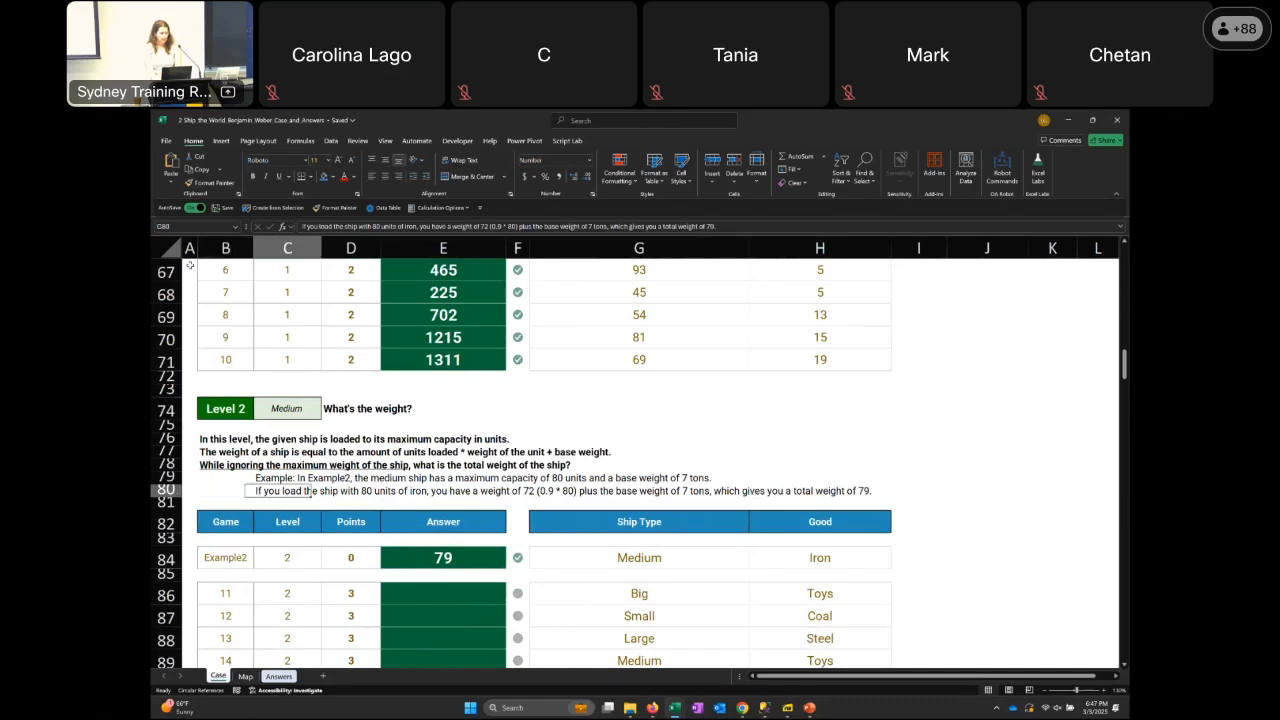
pyautogui.hotkey('shift', 'Up')
pyautogui.hotkey('shift', 'Up')
pyautogui.hotkey('shift', 'Up')
pyautogui.hotkey('shift', 'Up')
pyautogui.hotkey('shift', 'Up')
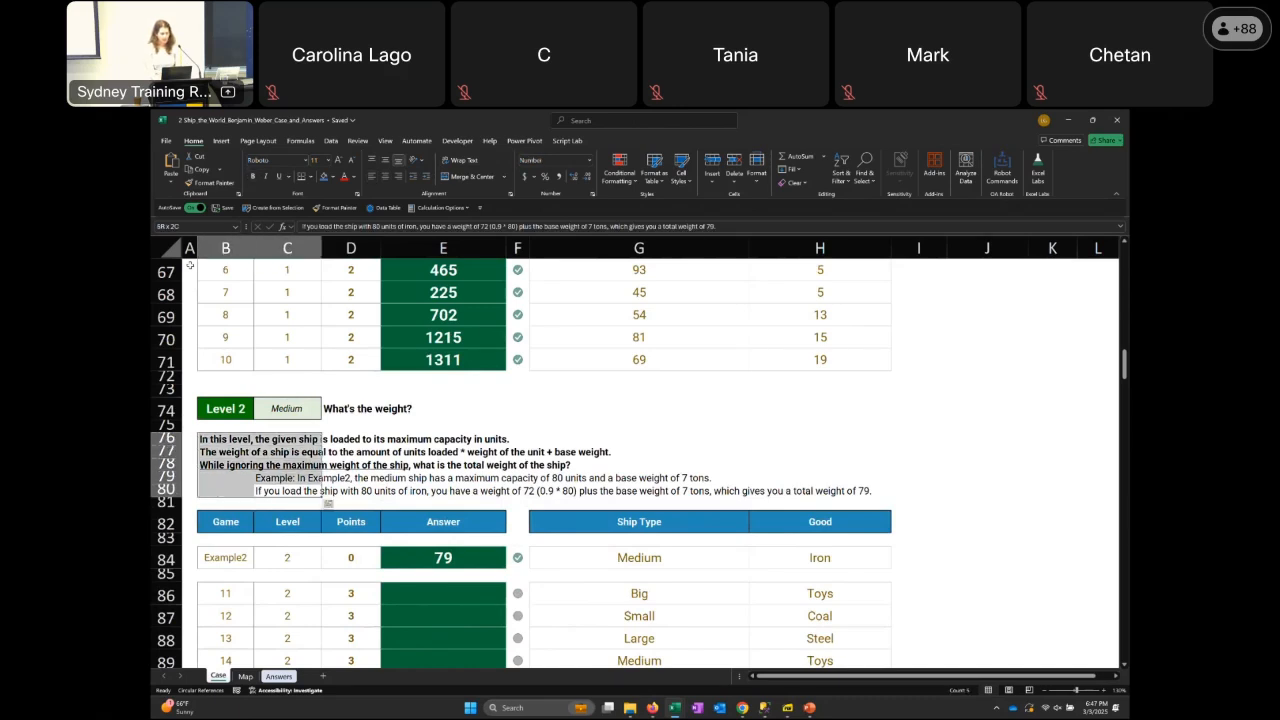
# Highlight the example sentence about loading the ship with 80 units of iron in row 80
pyautogui.press('Up')
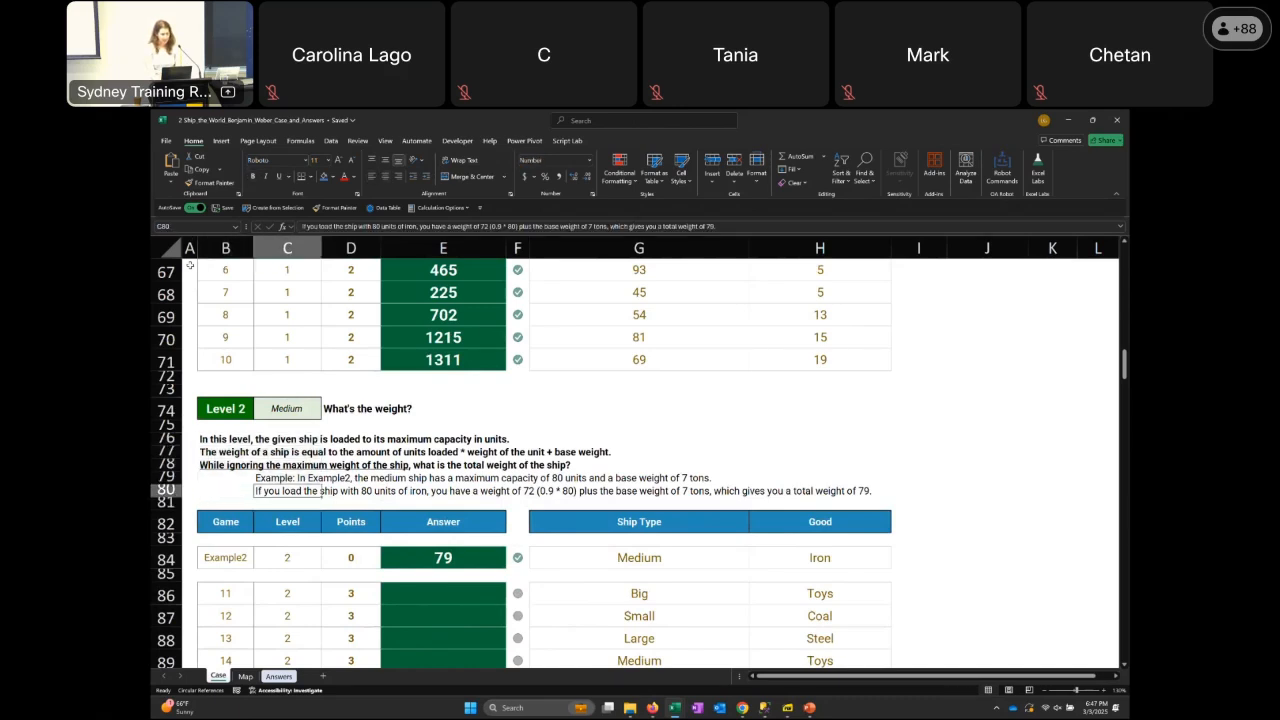
pyautogui.hotkey('shift', 'Right')
pyautogui.hotkey('shift', 'Right')
pyautogui.hotkey('shift', 'Right')
pyautogui.hotkey('shift', 'Right')
pyautogui.hotkey('shift', 'Right')
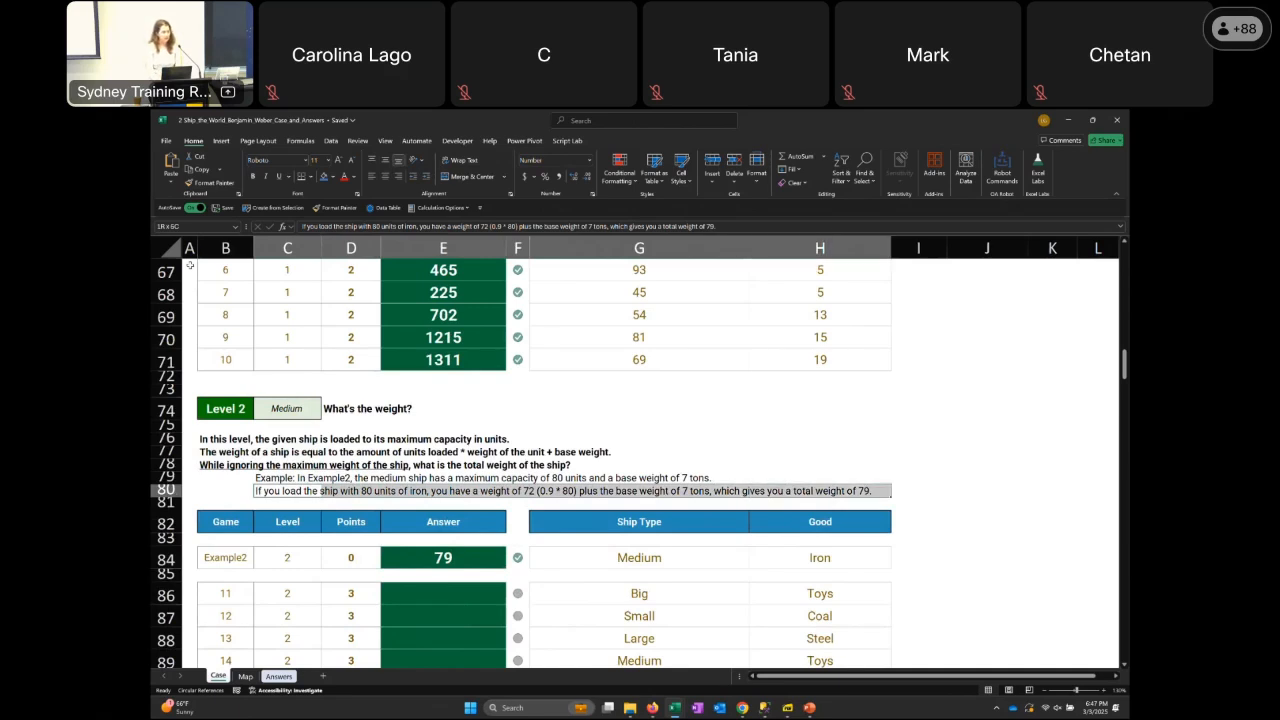
# Highlight the Level 2 line that defines the ship's weight as units loaded times unit weight plus base weight
pyautogui.press('Up')
pyautogui.press('Up')
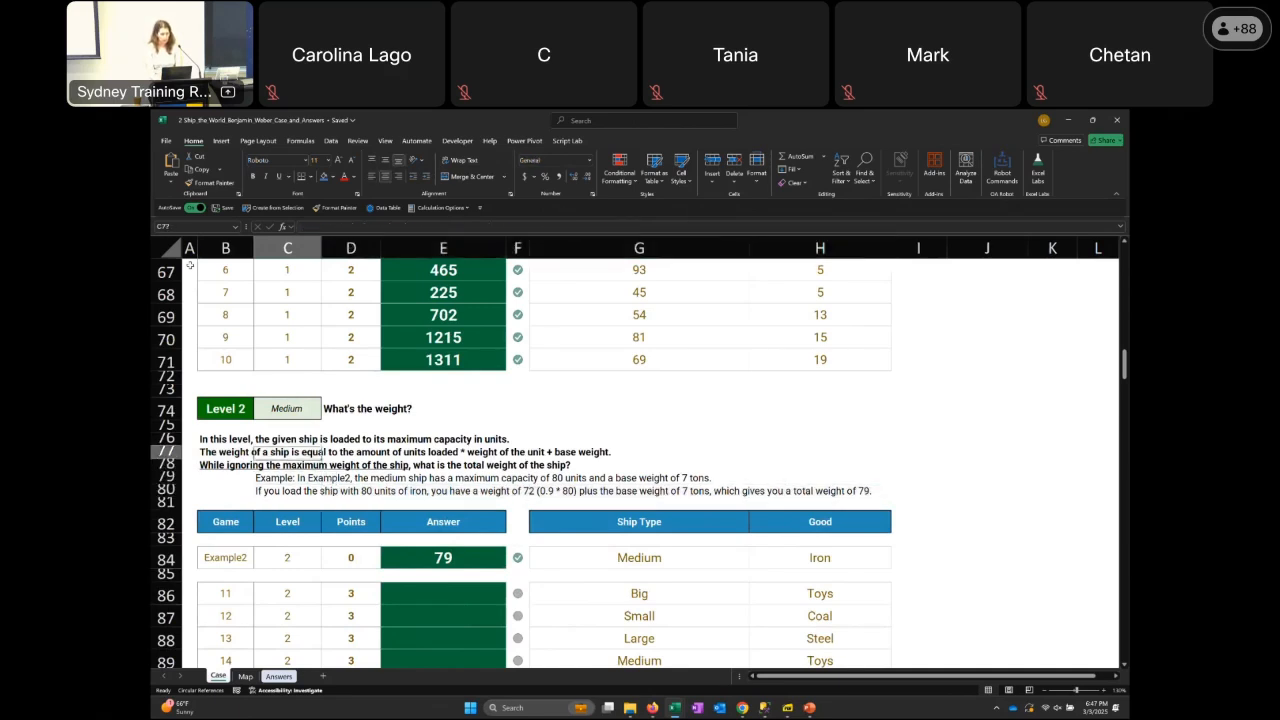
pyautogui.press('Left')
pyautogui.press('Up')
pyautogui.hotkey('shift', 'Right')
pyautogui.hotkey('shift', 'Right')
pyautogui.hotkey('shift', 'Right')
pyautogui.hotkey('shift', 'Right')
pyautogui.hotkey('shift', 'Right')
pyautogui.hotkey('shift', 'Right')
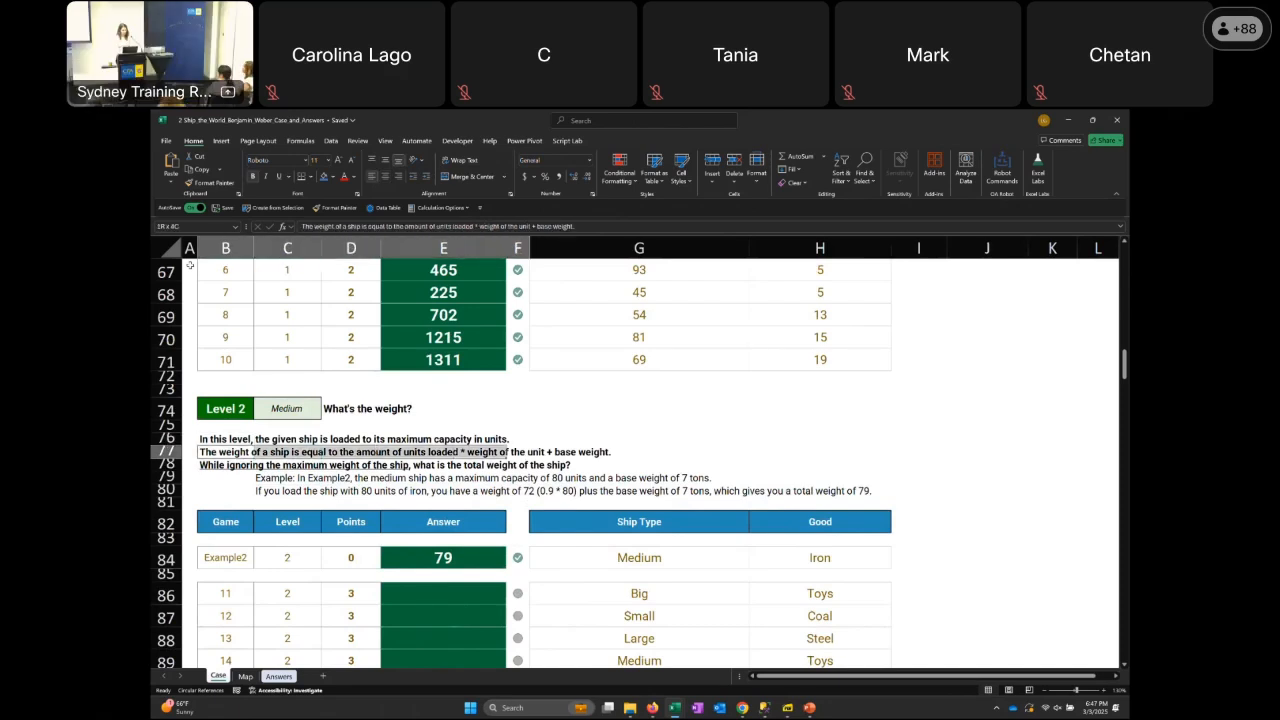
# Go to the game 11 row of Level 2 and look at its answer and ship type cells
pyautogui.press('Down')
pyautogui.press('Down')
pyautogui.press('Down')
pyautogui.press('Down')
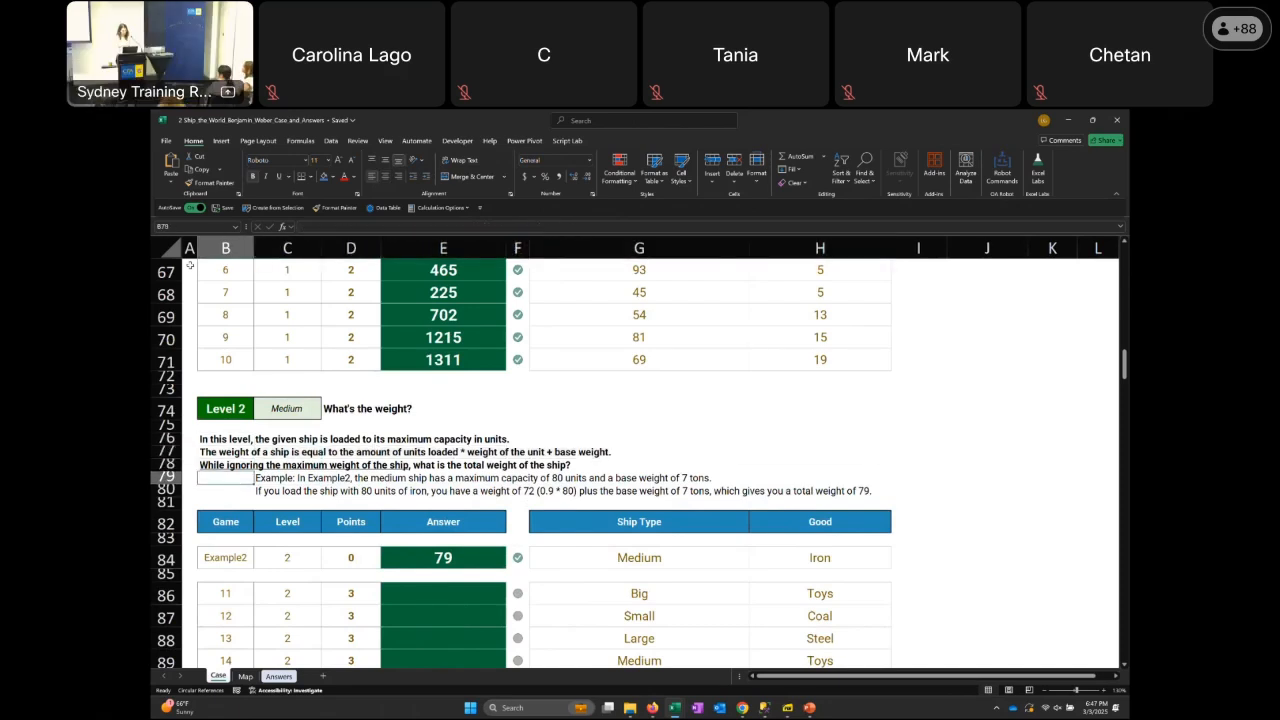
pyautogui.press('Right')
pyautogui.press('Right')
pyautogui.press('Right')
pyautogui.press('Down')
pyautogui.press('Down')
pyautogui.press('Down')
pyautogui.press('Down')
pyautogui.press('Down')
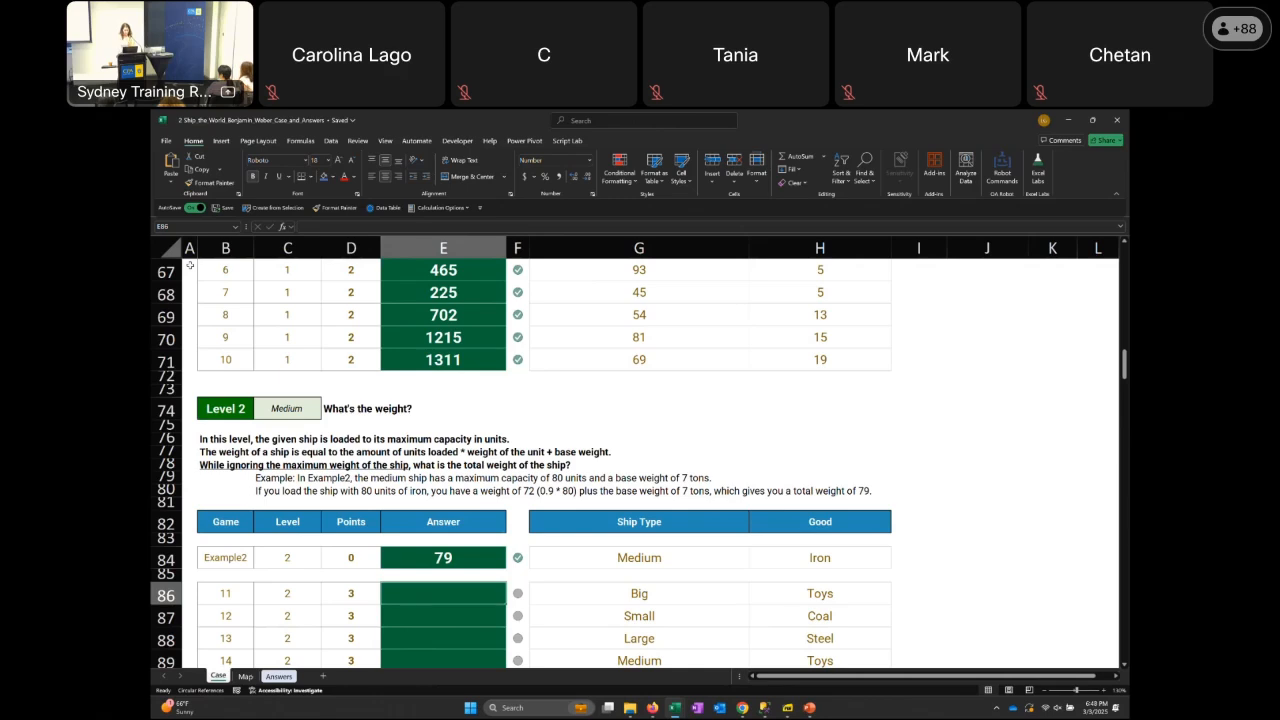
pyautogui.press('Right')
pyautogui.press('Right')
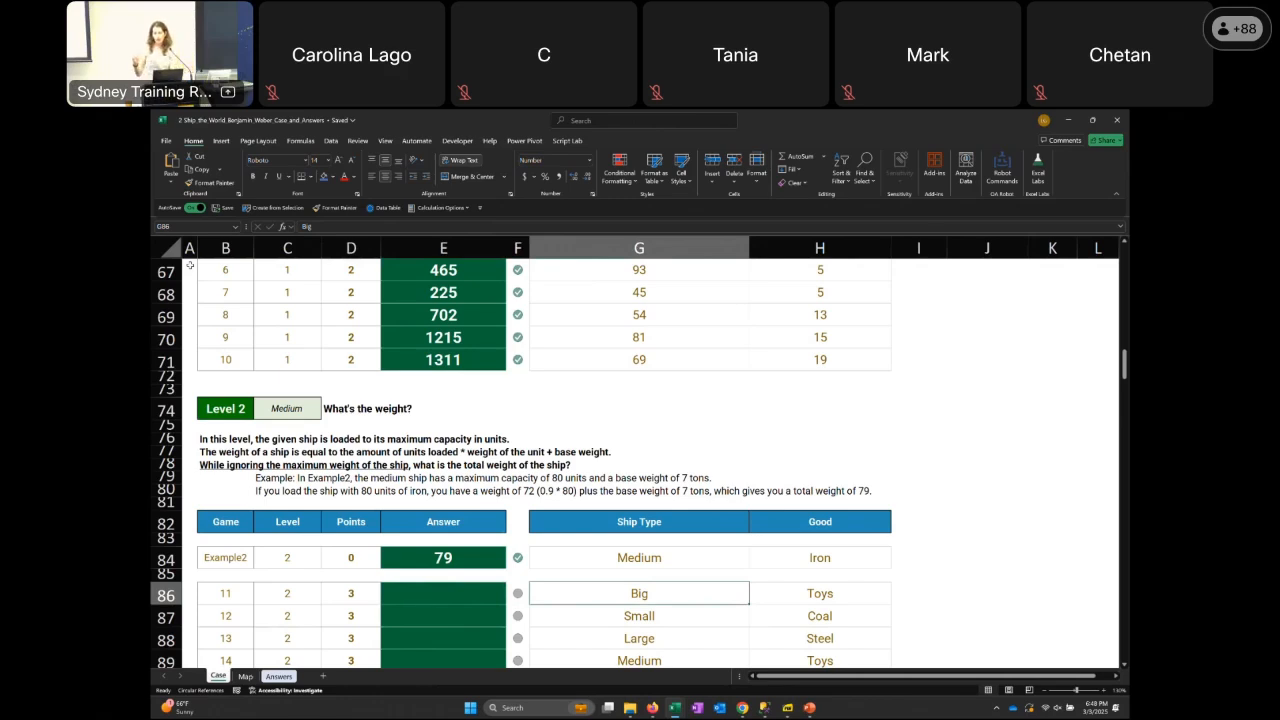
# Examine the game 11 row of Level 2, comparing its ship type, good and answer cells with the Example2 row
pyautogui.press('Right')
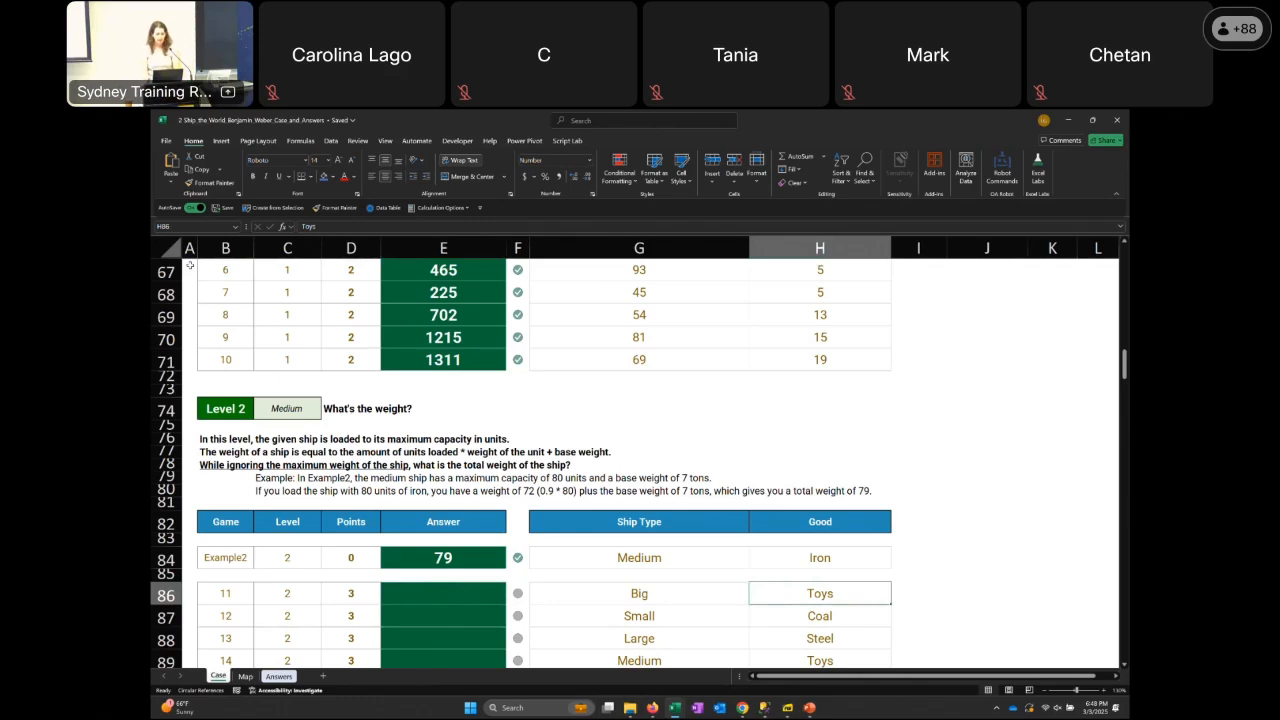
pyautogui.press('Left')
pyautogui.press('Up')
pyautogui.press('Left')
pyautogui.press('Up')
pyautogui.press('Left')
pyautogui.press('Down')
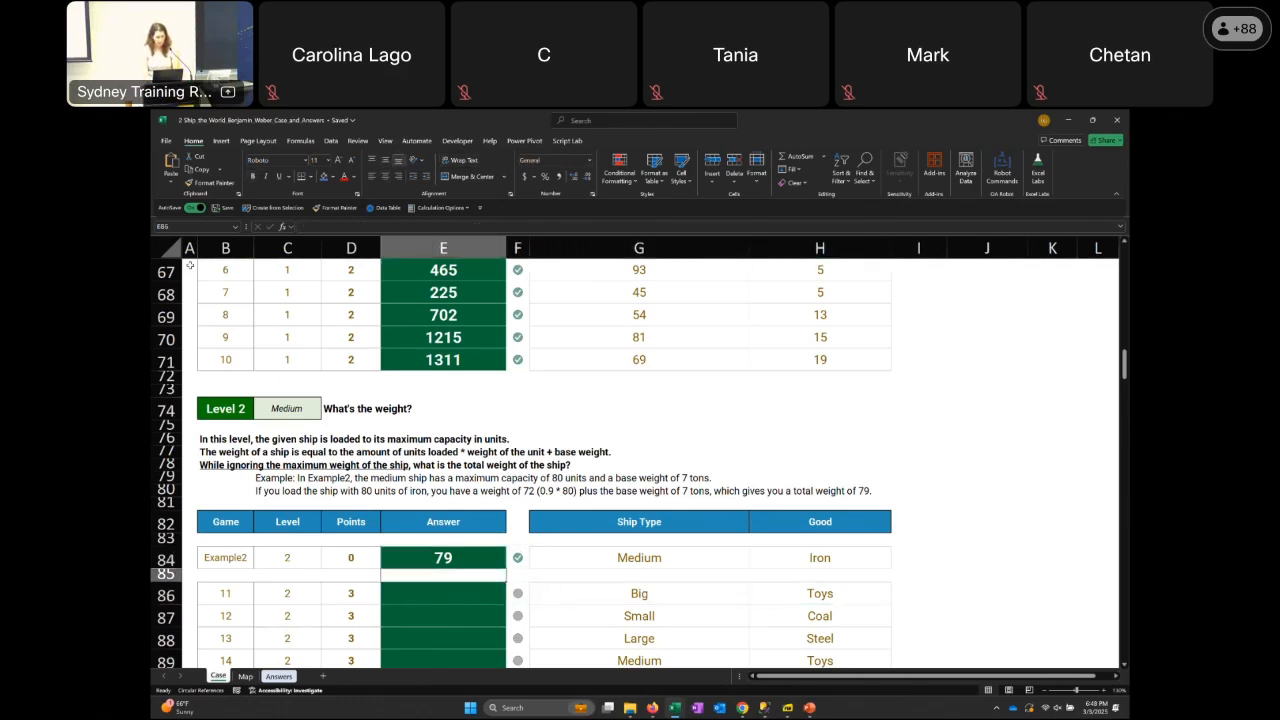
pyautogui.press('Up')
pyautogui.press('Down')
pyautogui.press('Down')
pyautogui.press('Right')
pyautogui.press('Right')
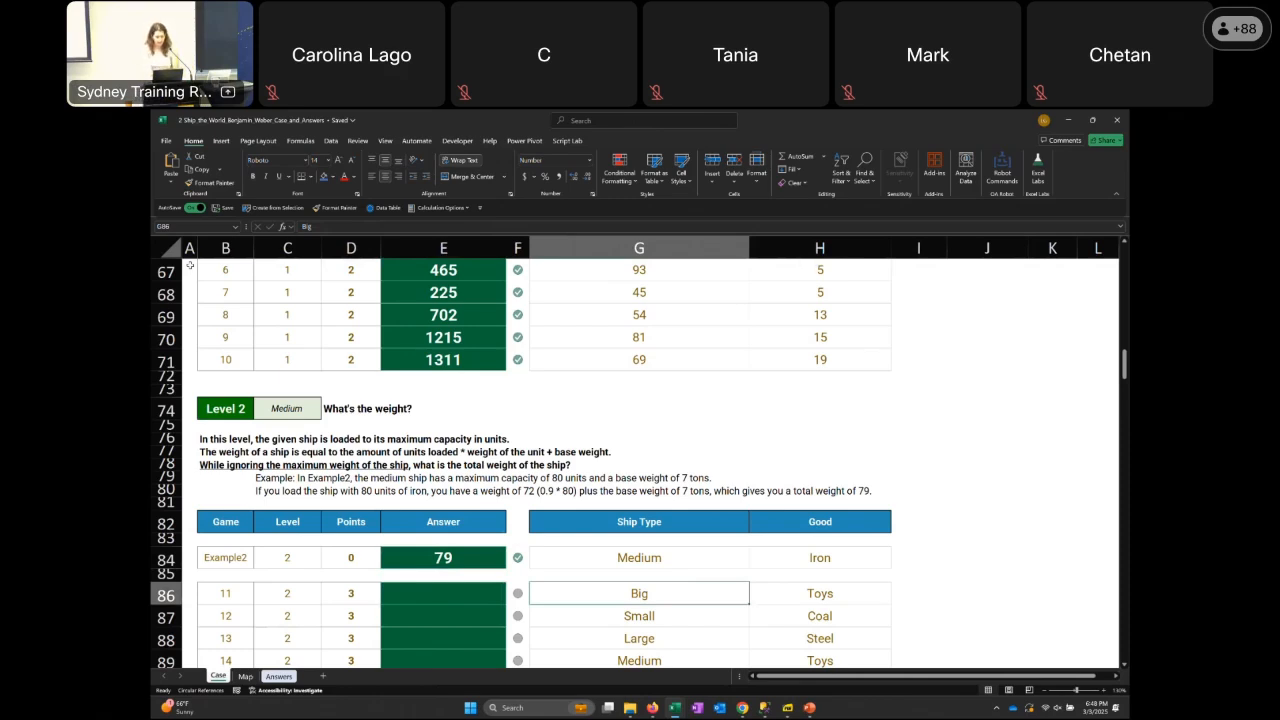
# Look through the Level 2 list of ship types and goods from game 11 down to game 30
pyautogui.press('Down')
pyautogui.press('Down')
pyautogui.press('Down')
pyautogui.press('Down')
pyautogui.press('Down')
pyautogui.press('Down')
pyautogui.press('Down')
pyautogui.press('Down')
pyautogui.press('Down')
pyautogui.press('Down')
pyautogui.press('Down')
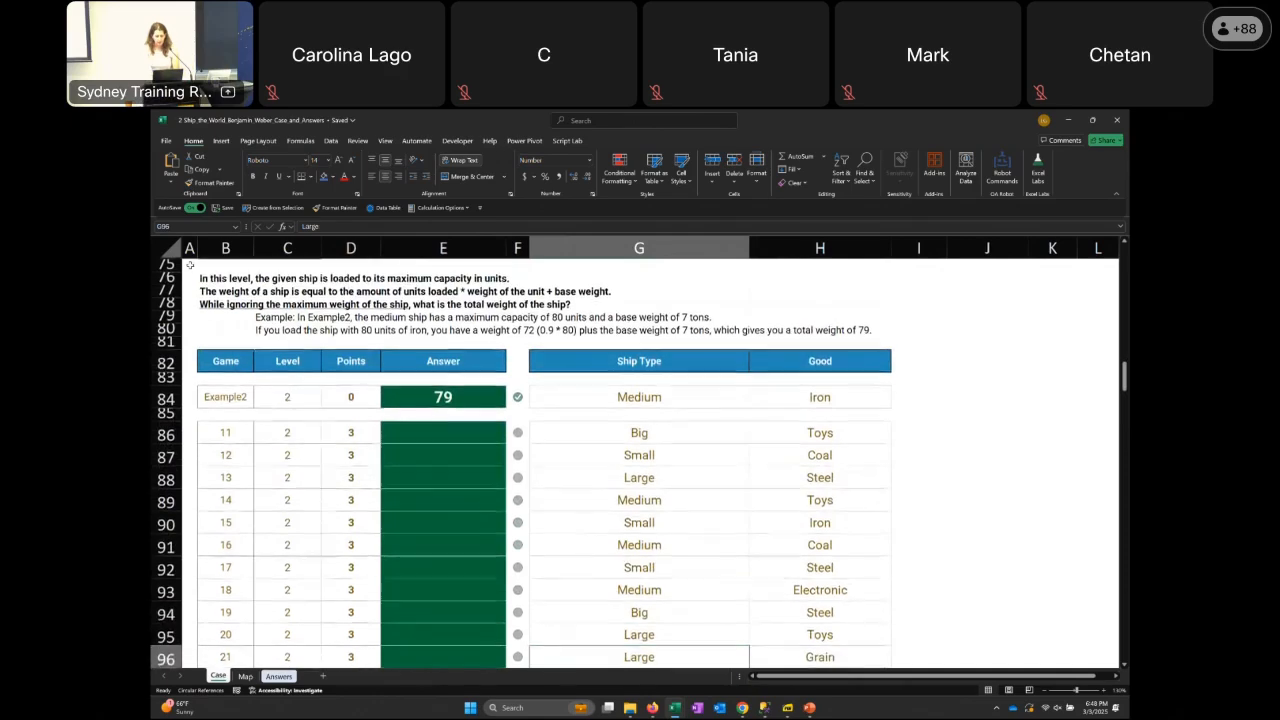
pyautogui.press('Down')
pyautogui.press('Down')
pyautogui.press('Down')
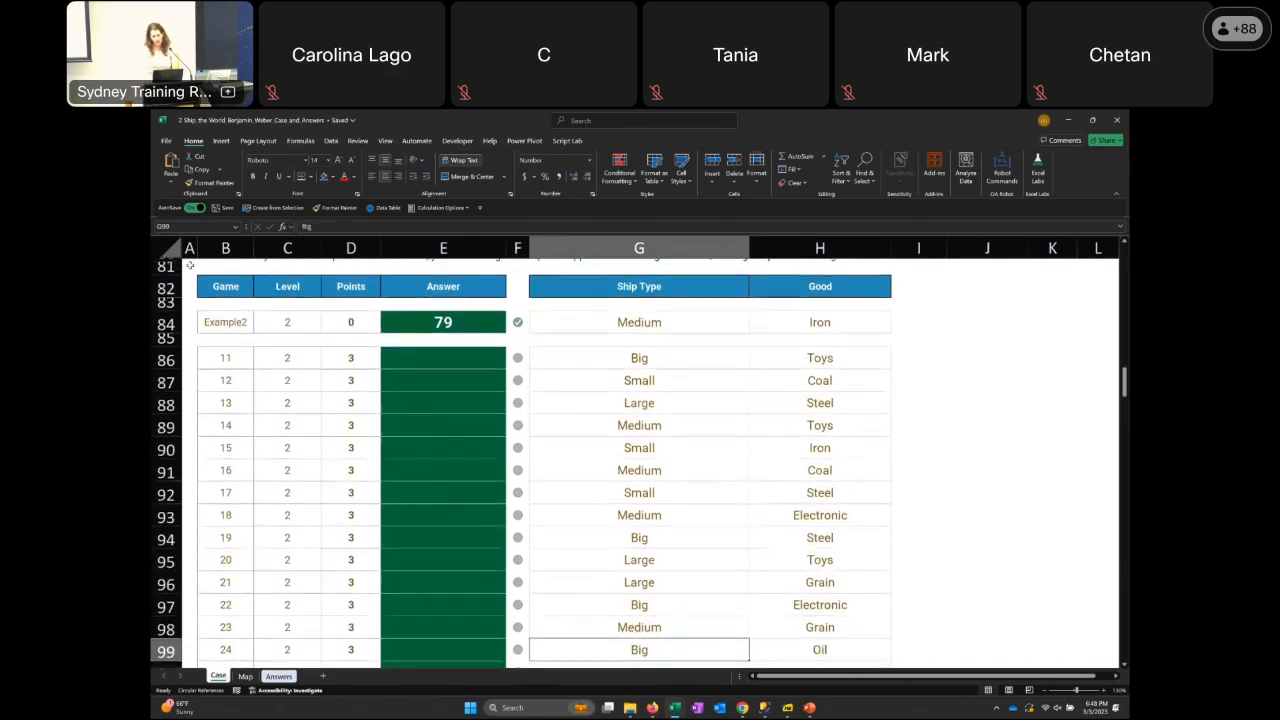
pyautogui.press('Down')
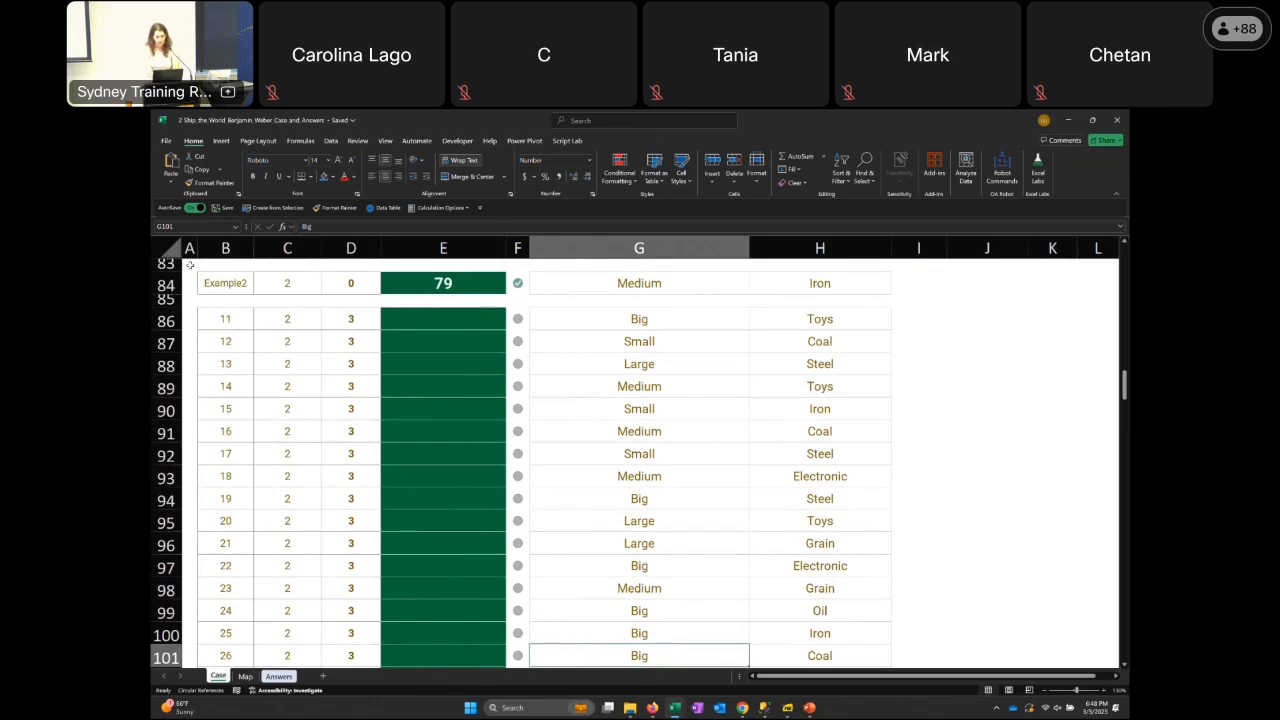
pyautogui.press('Down')
pyautogui.press('Down')
pyautogui.press('Down')
pyautogui.press('Down')
pyautogui.press('Down')
pyautogui.press('Down')
pyautogui.press('Down')
pyautogui.press('Down')
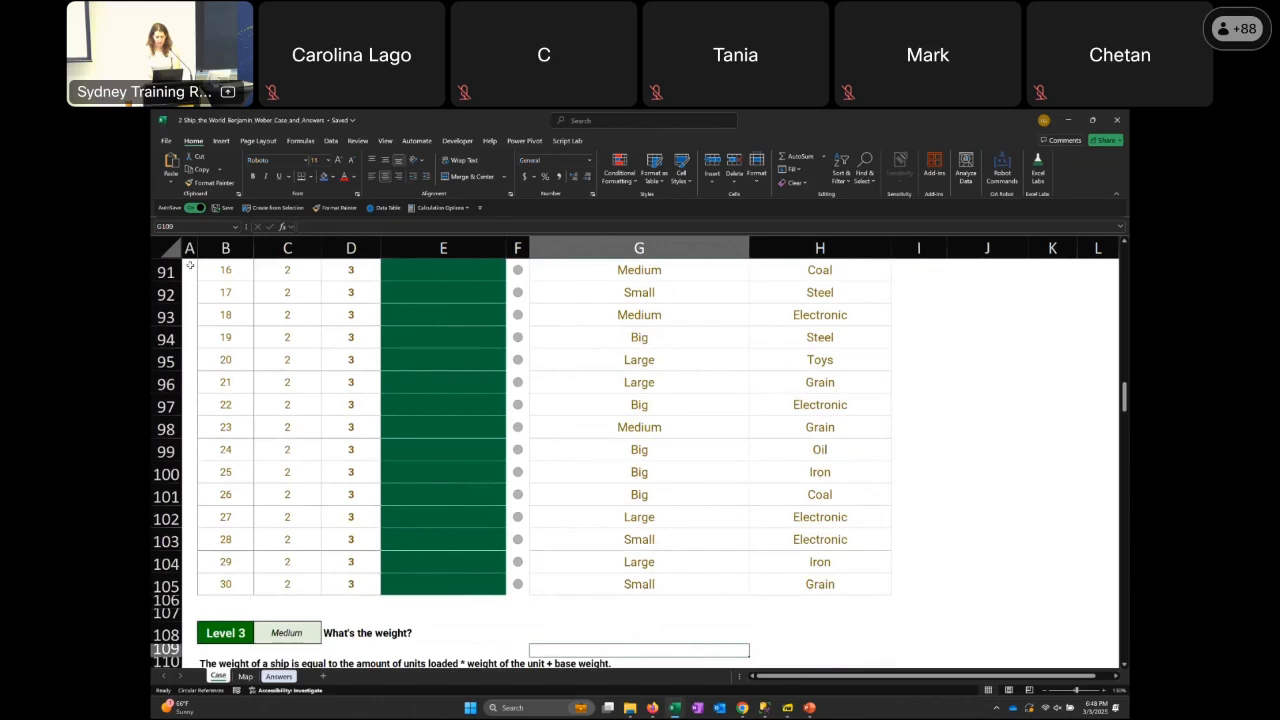
# Go to the Level 3 description and Example3, ending on the game 31 answer cell E123
pyautogui.press('Down')
pyautogui.press('Down')
pyautogui.press('Down')
pyautogui.press('Down')
pyautogui.press('Down')
pyautogui.press('Down')
pyautogui.press('Down')
pyautogui.press('Down')
pyautogui.press('Down')
pyautogui.press('Down')
pyautogui.press('Down')
pyautogui.press('Down')
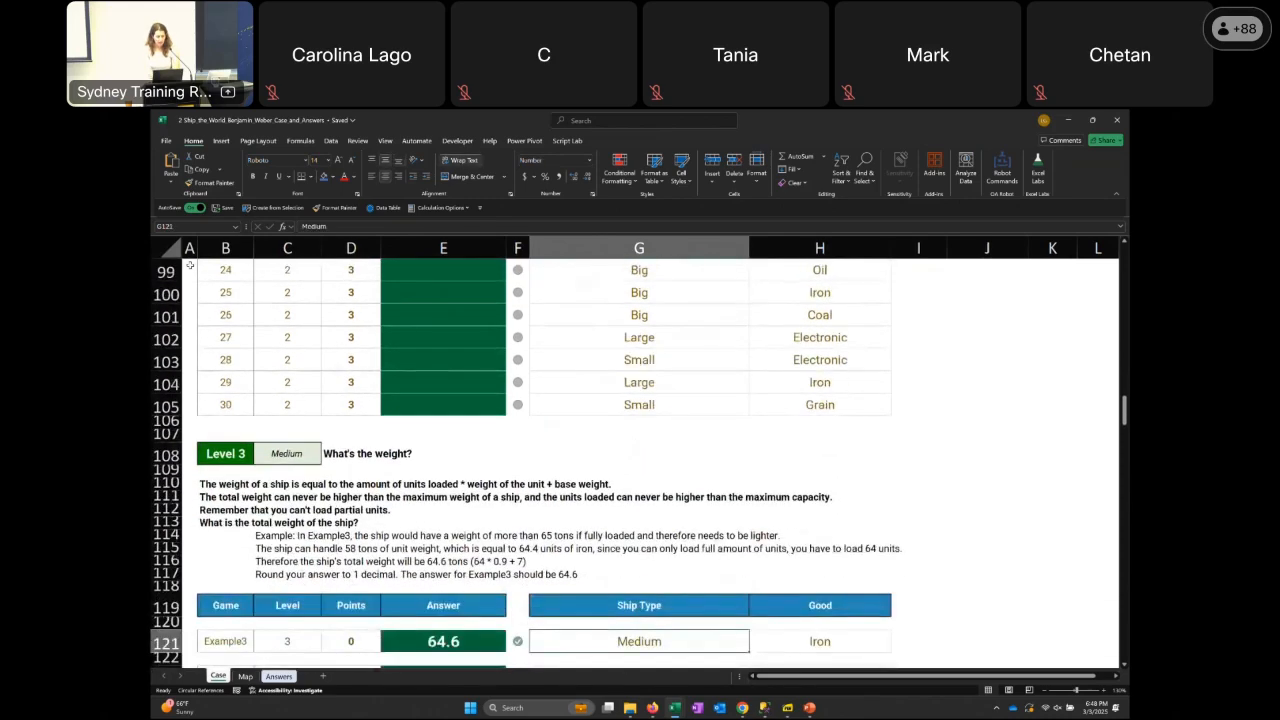
pyautogui.press('Down')
pyautogui.press('Down')
pyautogui.press('Left')
pyautogui.press('Left')
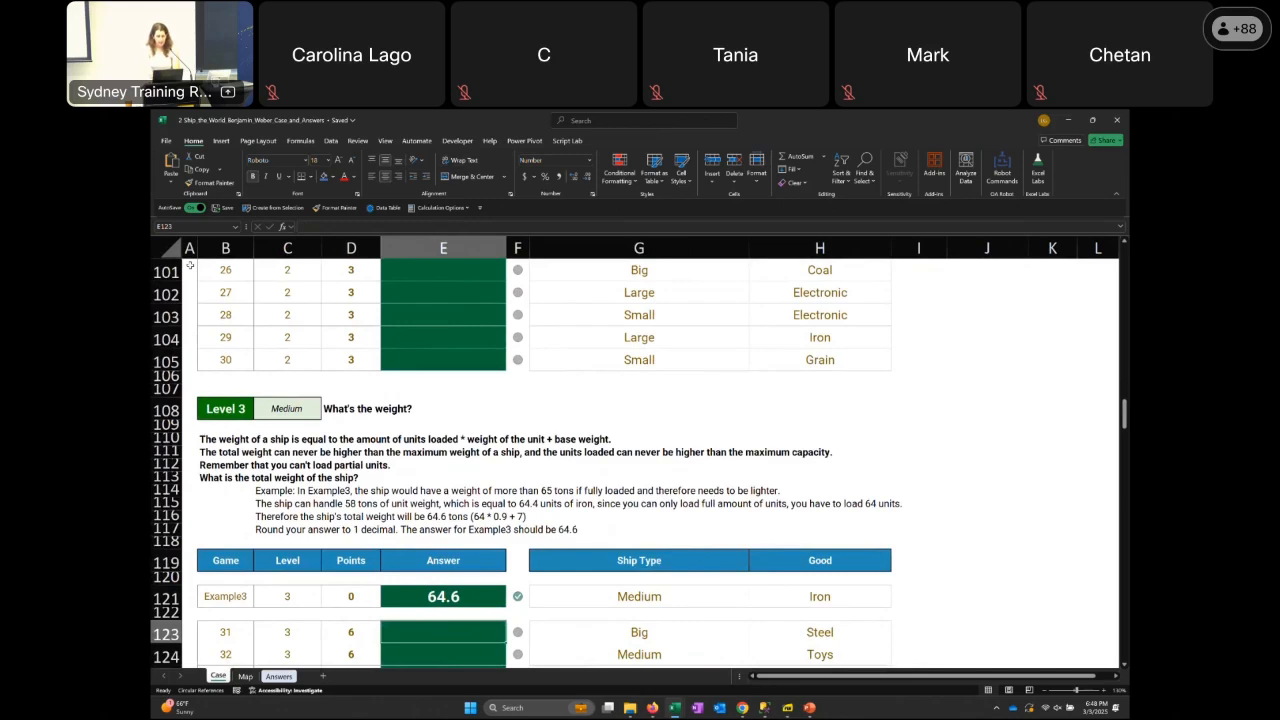
# Look through the Level 3 games and continue to the Level 4 net profit section, ending on the game 51 answer cell
pyautogui.press('Down')
pyautogui.press('Down')
pyautogui.press('Down')
pyautogui.press('Down')
pyautogui.press('Down')
pyautogui.press('Down')
pyautogui.press('Down')
pyautogui.press('Down')
pyautogui.press('Down')
pyautogui.press('Down')
pyautogui.press('Down')
pyautogui.press('Down')
pyautogui.press('Down')
pyautogui.press('Down')
pyautogui.press('Down')
pyautogui.press('Down')
pyautogui.press('Down')
pyautogui.press('Down')
pyautogui.press('Down')
pyautogui.press('Down')
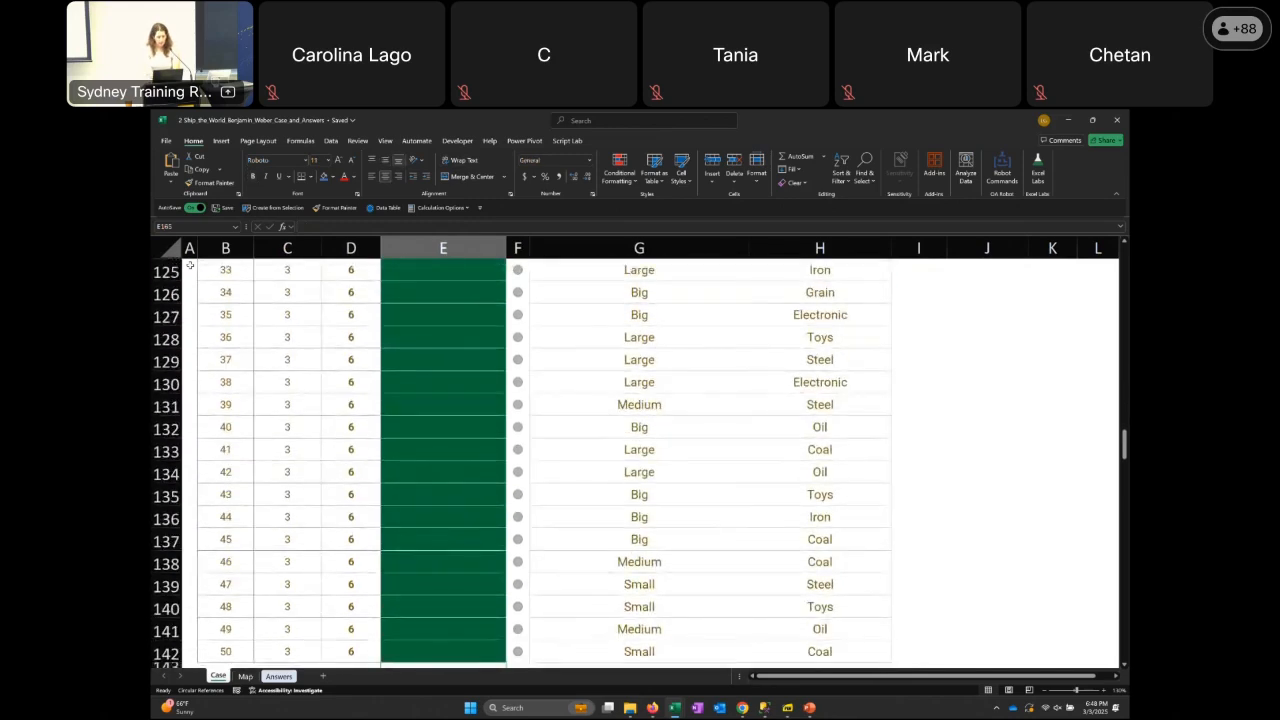
pyautogui.press('Up')
pyautogui.press('Up')
pyautogui.press('Up')
pyautogui.press('Up')
pyautogui.press('Up')
pyautogui.press('Up')
pyautogui.press('Up')
pyautogui.press('Up')
pyautogui.press('Up')
pyautogui.press('Up')
pyautogui.press('Up')
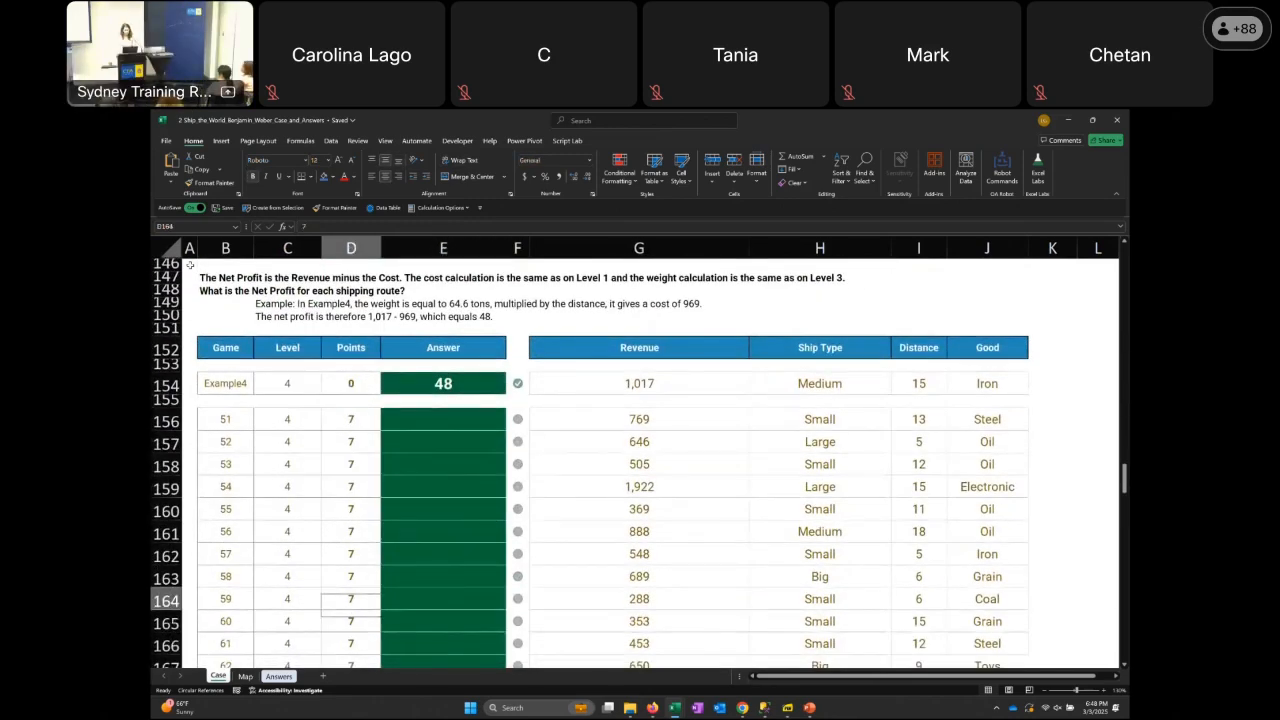
pyautogui.press('Down')
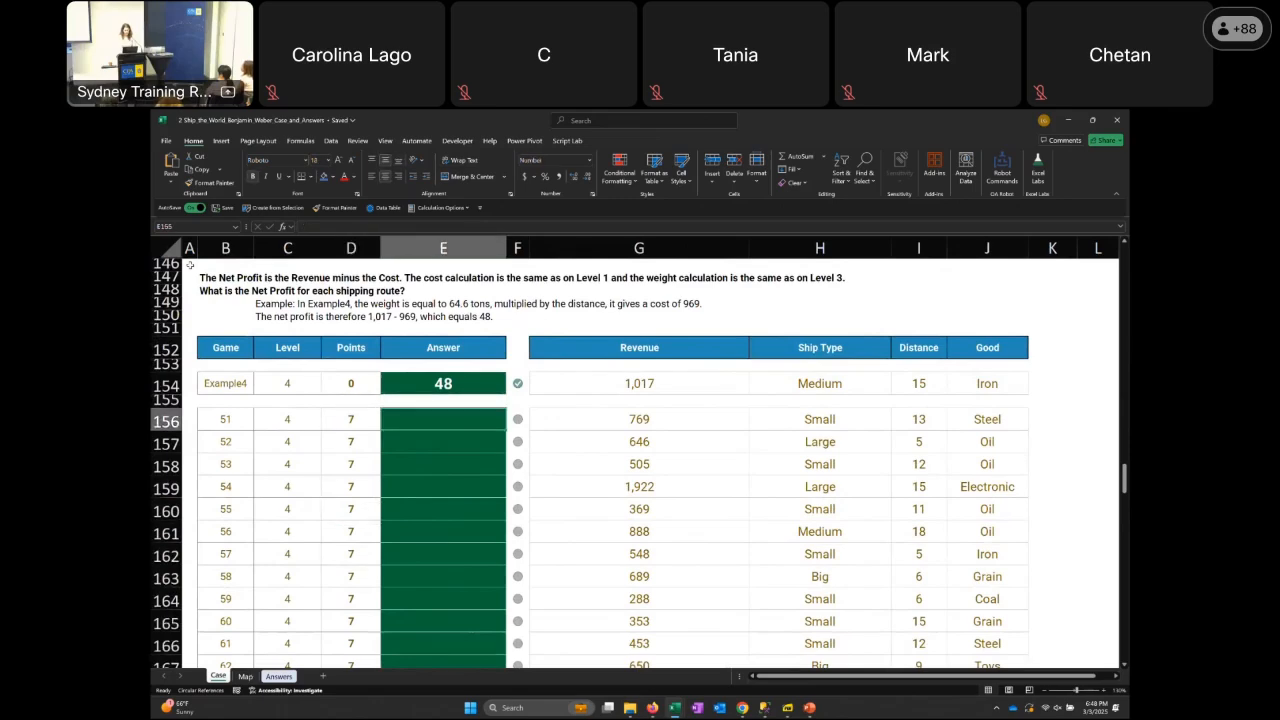
# Go to the Level 5 distance section and select the Example5 answer cell E188
pyautogui.press('Down')
pyautogui.press('Down')
pyautogui.press('Down')
pyautogui.press('Down')
pyautogui.press('Down')
pyautogui.press('Down')
pyautogui.press('Down')
pyautogui.press('Down')
pyautogui.press('Down')
pyautogui.press('Down')
pyautogui.press('Down')
pyautogui.press('Down')
pyautogui.press('Down')
pyautogui.press('Down')
pyautogui.press('Down')
pyautogui.press('Down')
pyautogui.press('Down')
pyautogui.press('Down')
pyautogui.press('Down')
pyautogui.press('Down')
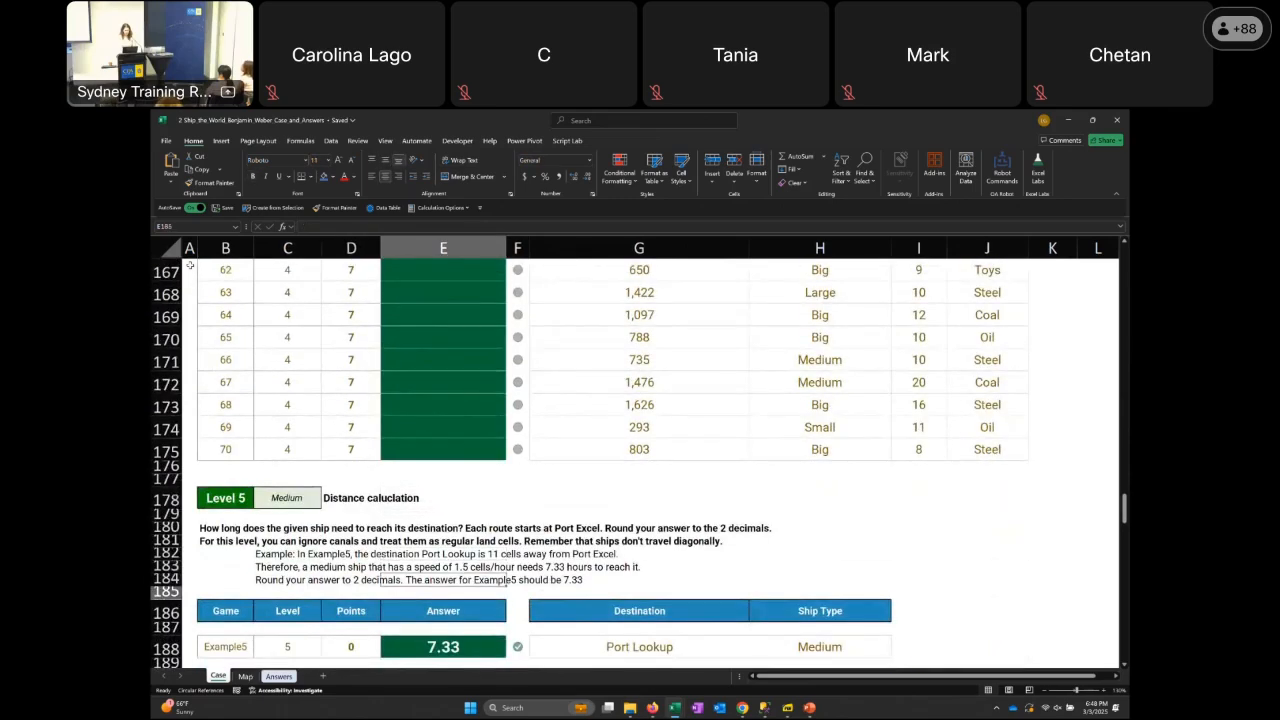
pyautogui.press('Down')
pyautogui.press('Down')
pyautogui.press('Down')
pyautogui.press('Down')
pyautogui.press('Down')
pyautogui.press('Down')
pyautogui.press('Down')
pyautogui.press('Down')
pyautogui.press('Down')
pyautogui.press('Down')
pyautogui.press('Down')
pyautogui.press('Down')
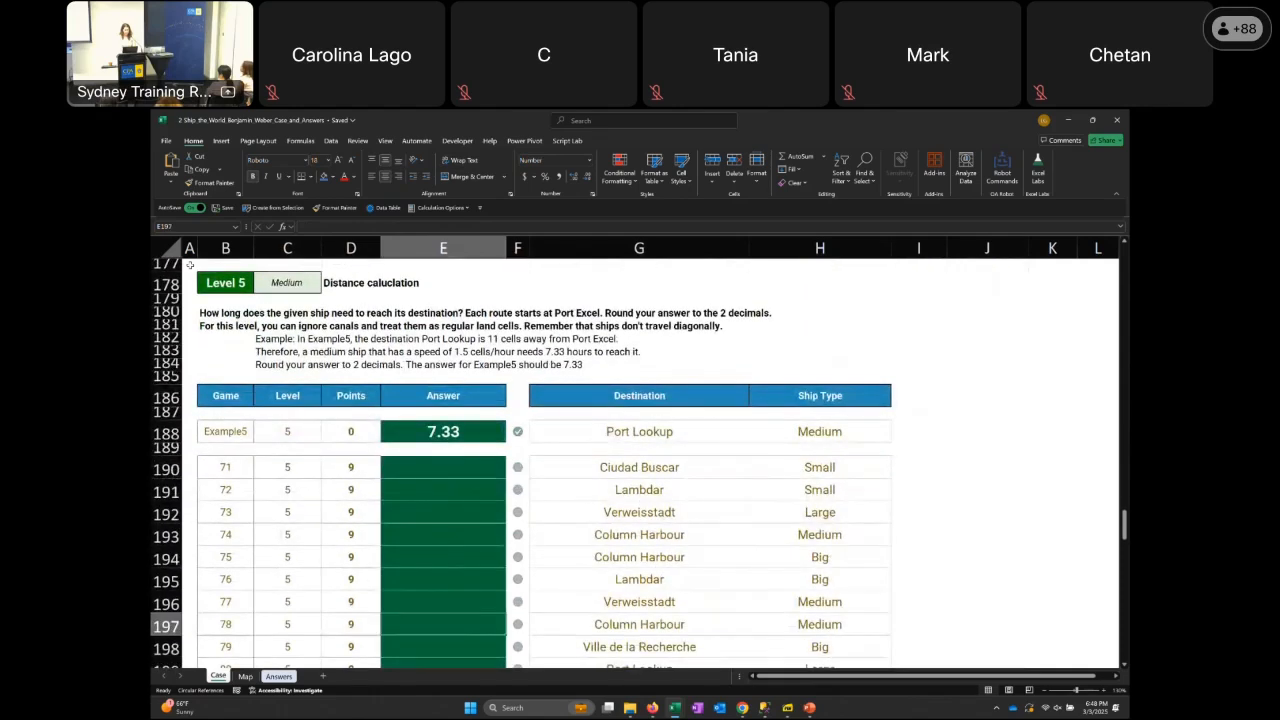
pyautogui.press('Up')
pyautogui.press('Up')
pyautogui.press('Up')
pyautogui.press('Up')
pyautogui.press('Up')
pyautogui.press('Up')
pyautogui.press('Up')
pyautogui.press('Up')
pyautogui.press('Up')
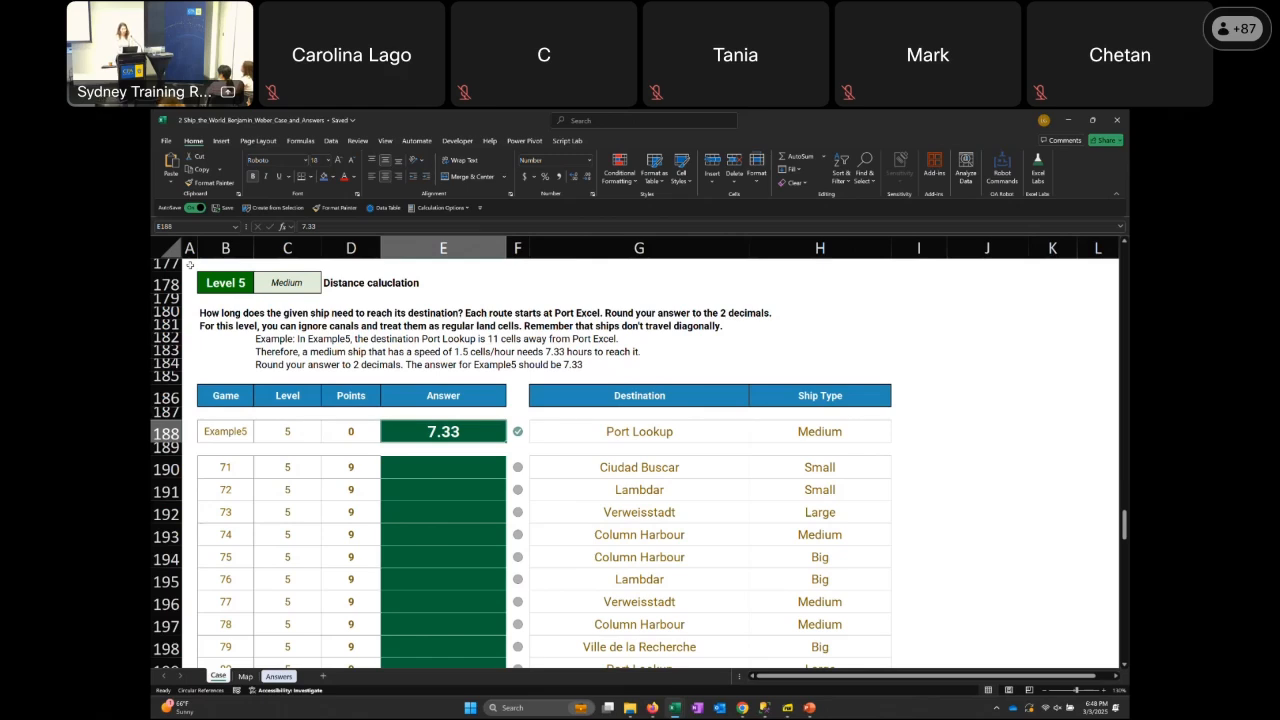
# Open the Map sheet and move across the sea and land cells to Port Excel at E13
pyautogui.hotkey('ctrl', 'pageup')
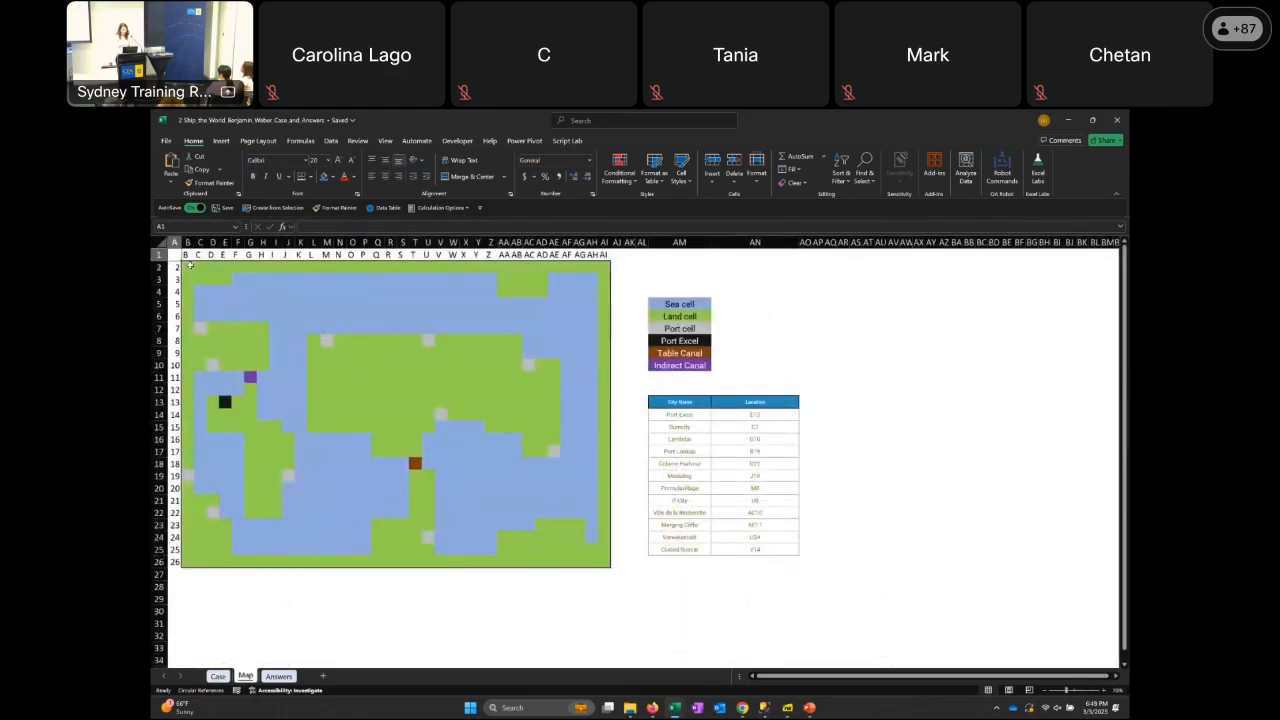
pyautogui.press('Right')
pyautogui.press('Down')
pyautogui.press('Down')
pyautogui.press('Down')
pyautogui.press('Down')
pyautogui.press('Right')
pyautogui.press('Right')
pyautogui.press('Right')
pyautogui.press('Right')
pyautogui.press('Right')
pyautogui.press('Right')
pyautogui.press('Right')
pyautogui.press('Right')
pyautogui.press('Right')
pyautogui.press('Down')
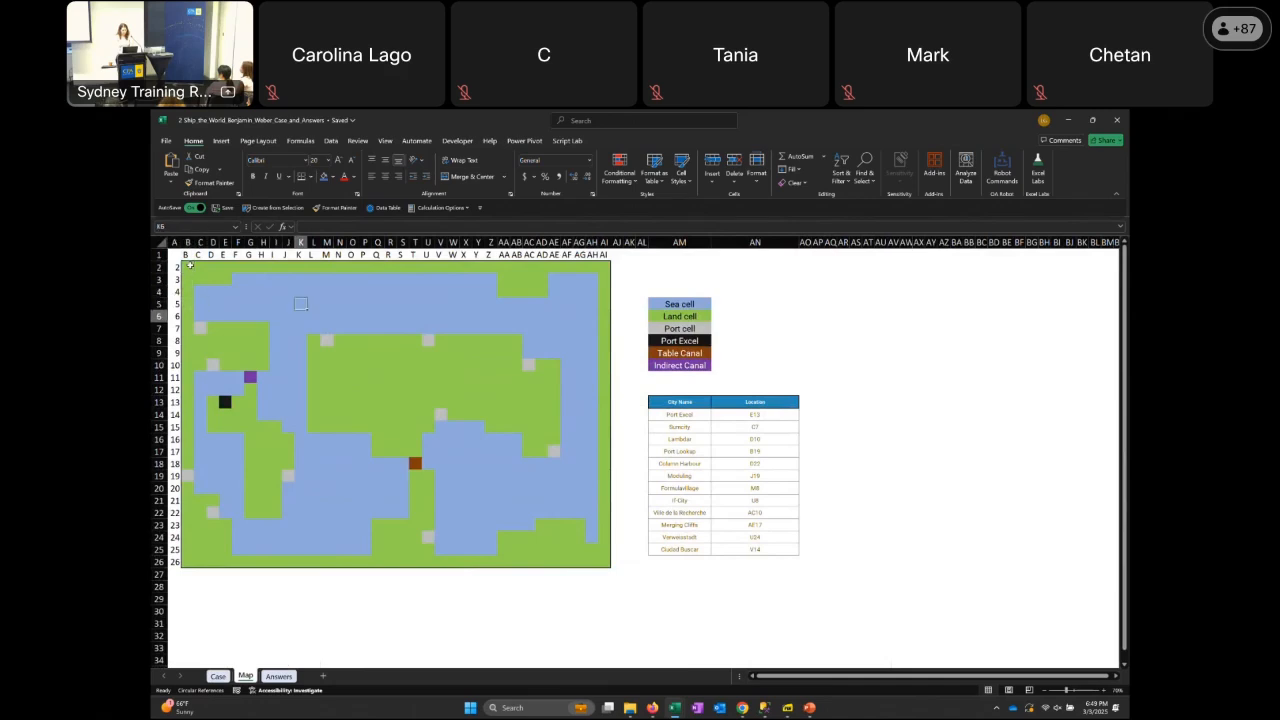
pyautogui.press('Down')
pyautogui.press('Down')
pyautogui.press('Down')
pyautogui.press('Down')
pyautogui.press('Down')
pyautogui.press('Down')
pyautogui.press('Down')
pyautogui.press('Left')
pyautogui.press('Left')
pyautogui.press('Left')
pyautogui.press('Left')
pyautogui.press('Left')
pyautogui.press('Left')
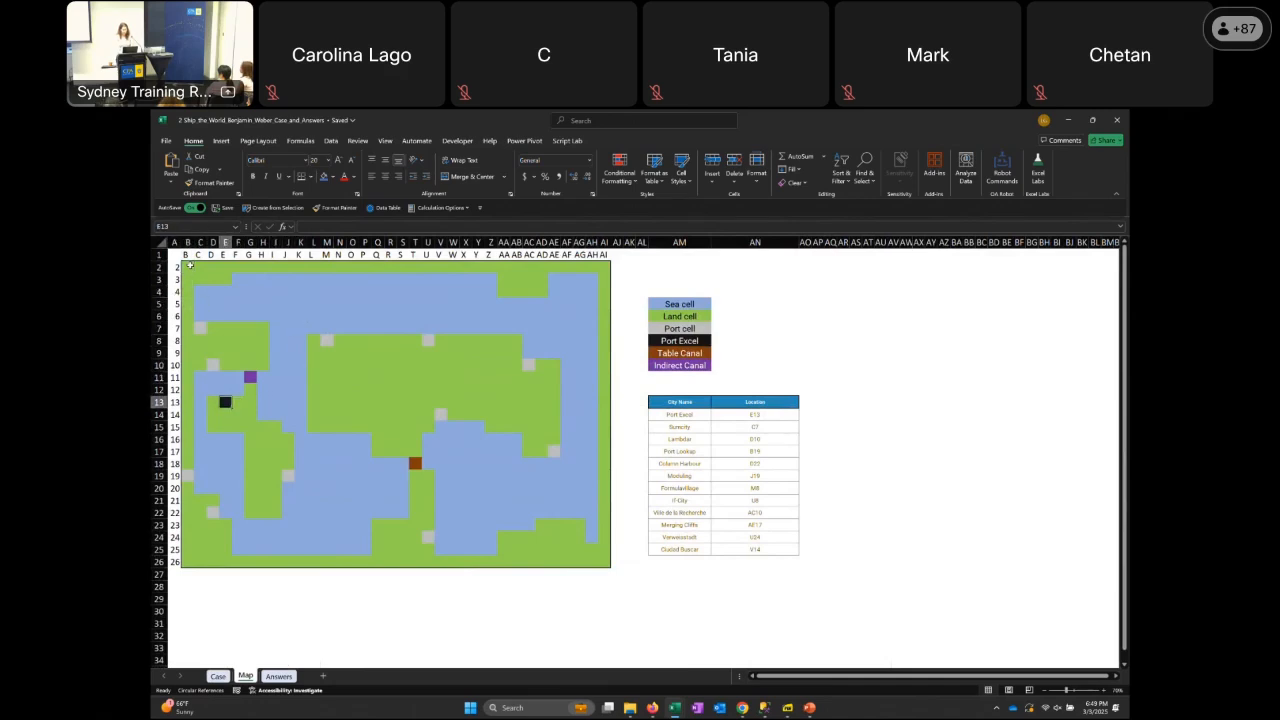
# Examine the land and sea cells around Port Excel and the Indirect Canal, ending on sea cell C14
pyautogui.press('Up')
pyautogui.press('Up')
pyautogui.press('Up')
pyautogui.press('Up')
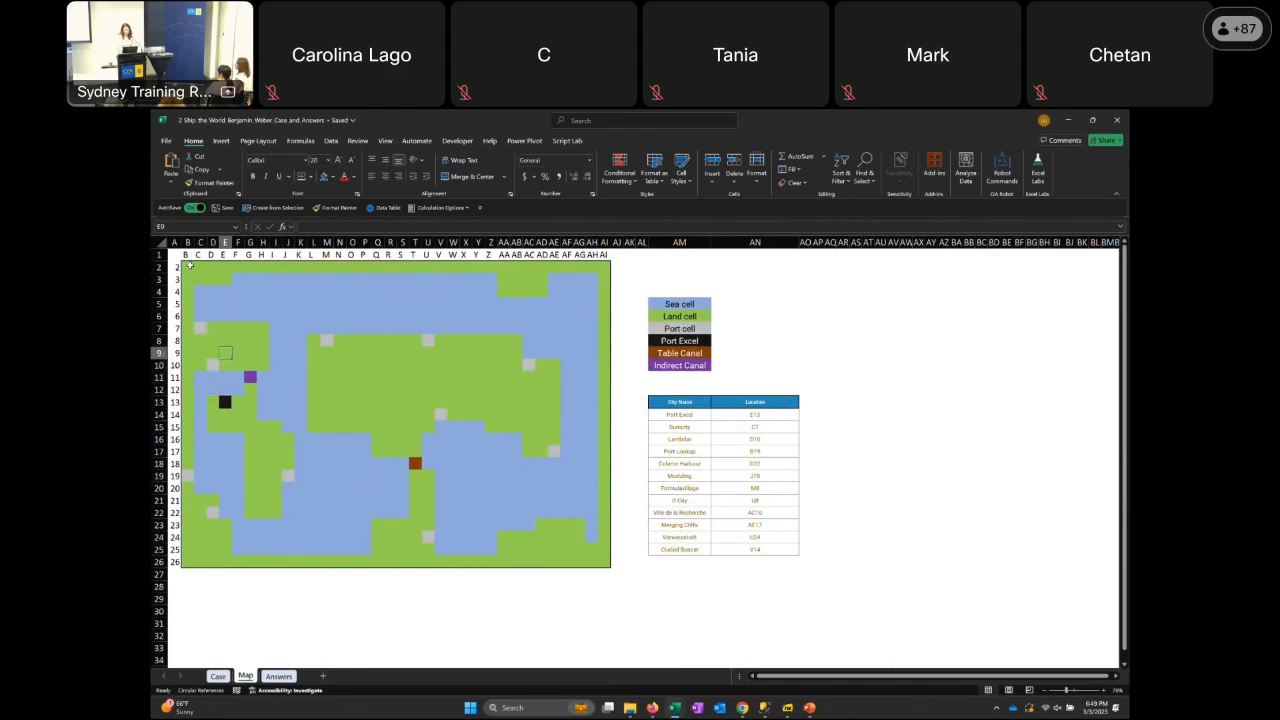
pyautogui.press('Right')
pyautogui.press('Right')
pyautogui.press('Down')
pyautogui.press('Down')
pyautogui.press('Down')
pyautogui.press('Left')
pyautogui.press('Left')
pyautogui.press('Left')
pyautogui.press('Left')
pyautogui.press('Down')
pyautogui.press('Down')
pyautogui.press('Down')
pyautogui.press('Down')
pyautogui.press('Down')
pyautogui.press('Down')
pyautogui.press('Down')
pyautogui.press('Down')
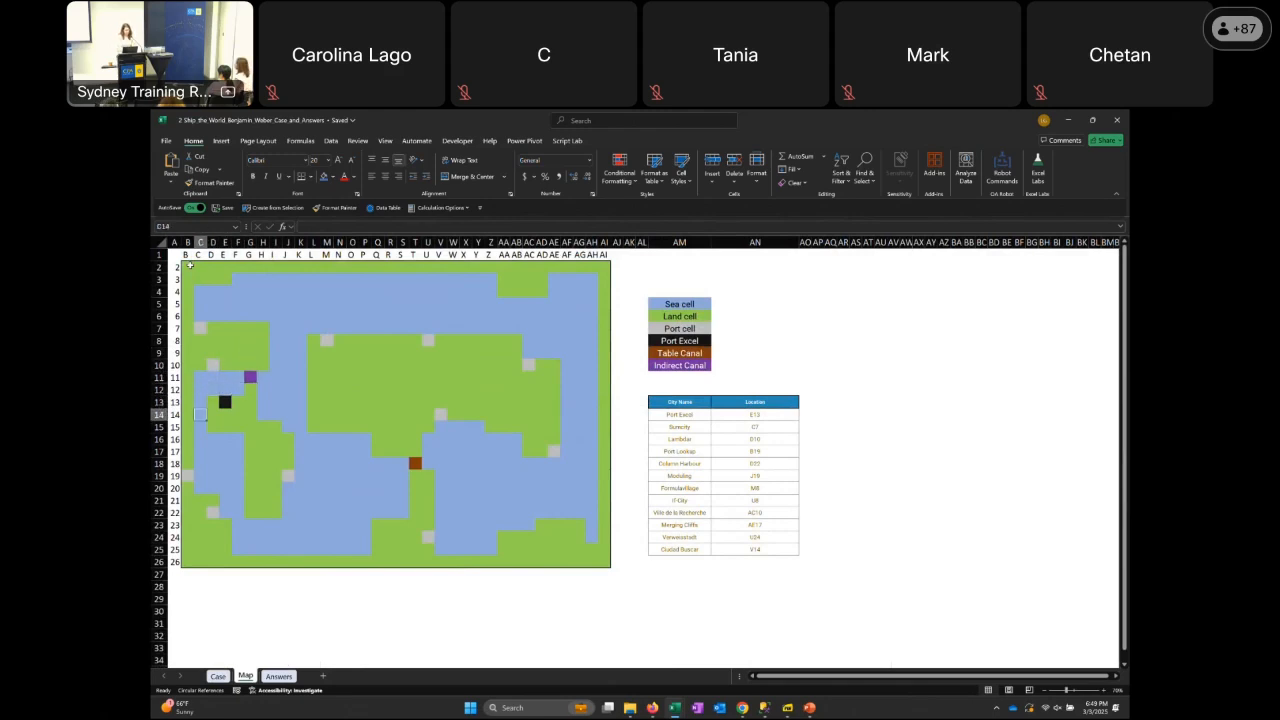
# Trace the sea passage south to cell G23 and return to Port Excel at E13
pyautogui.press('Right')
pyautogui.press('Down')
pyautogui.press('Right')
pyautogui.press('Right')
pyautogui.press('Down')
pyautogui.press('Right')
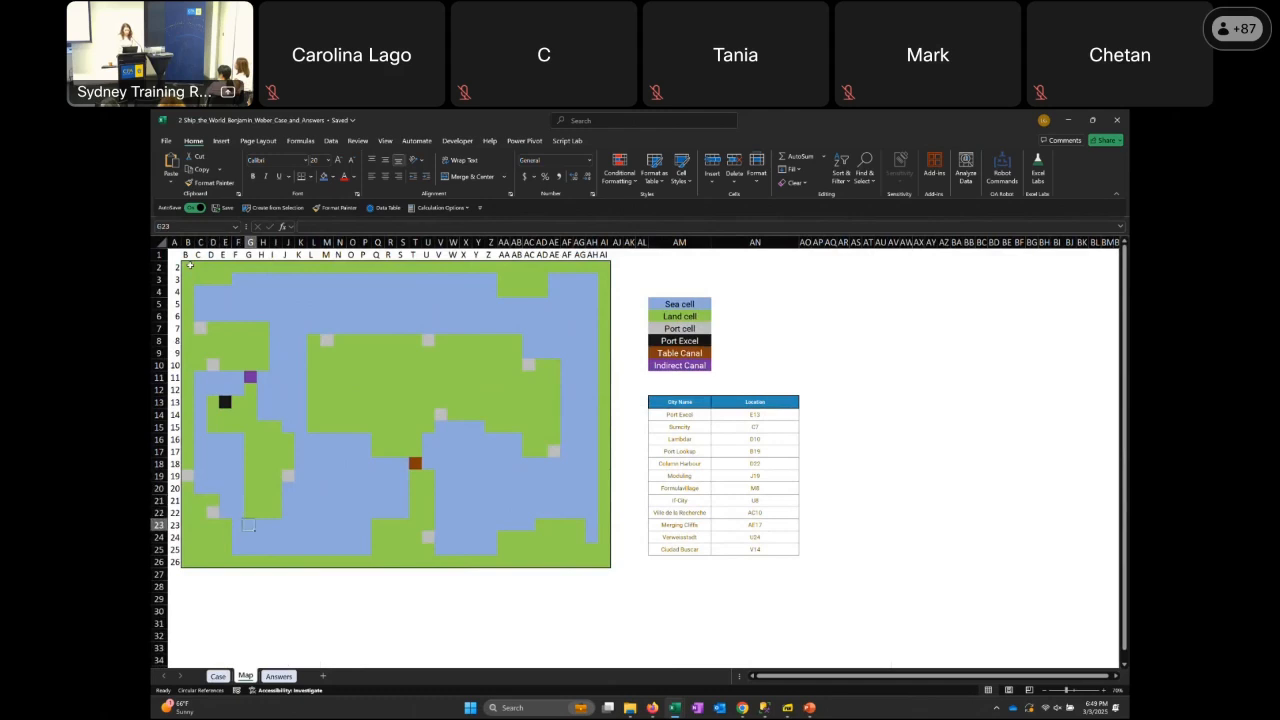
pyautogui.press('Up')
pyautogui.press('Up')
pyautogui.press('Up')
pyautogui.press('Up')
pyautogui.press('Up')
pyautogui.press('Up')
pyautogui.press('Up')
pyautogui.press('Up')
pyautogui.press('Up')
pyautogui.press('Up')
pyautogui.press('Up')
pyautogui.press('Up')
pyautogui.press('Left')
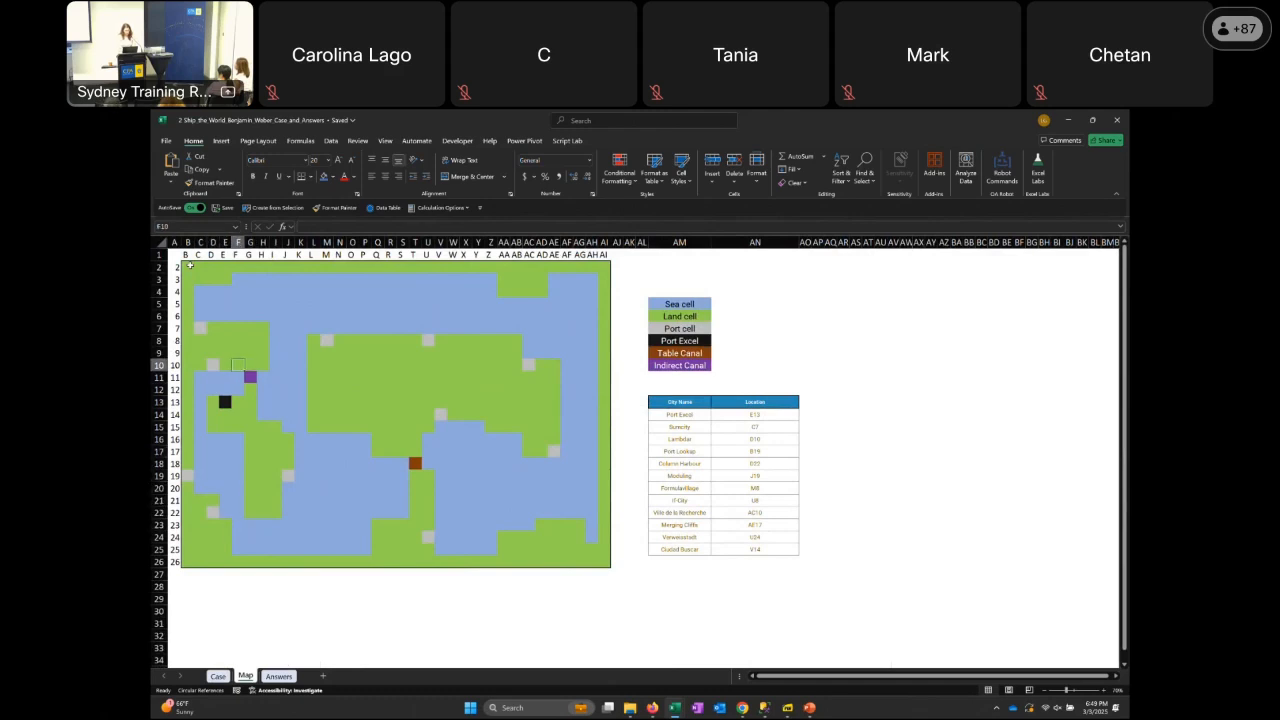
pyautogui.press('Down')
pyautogui.press('Down')
pyautogui.press('Left')
pyautogui.press('Down')
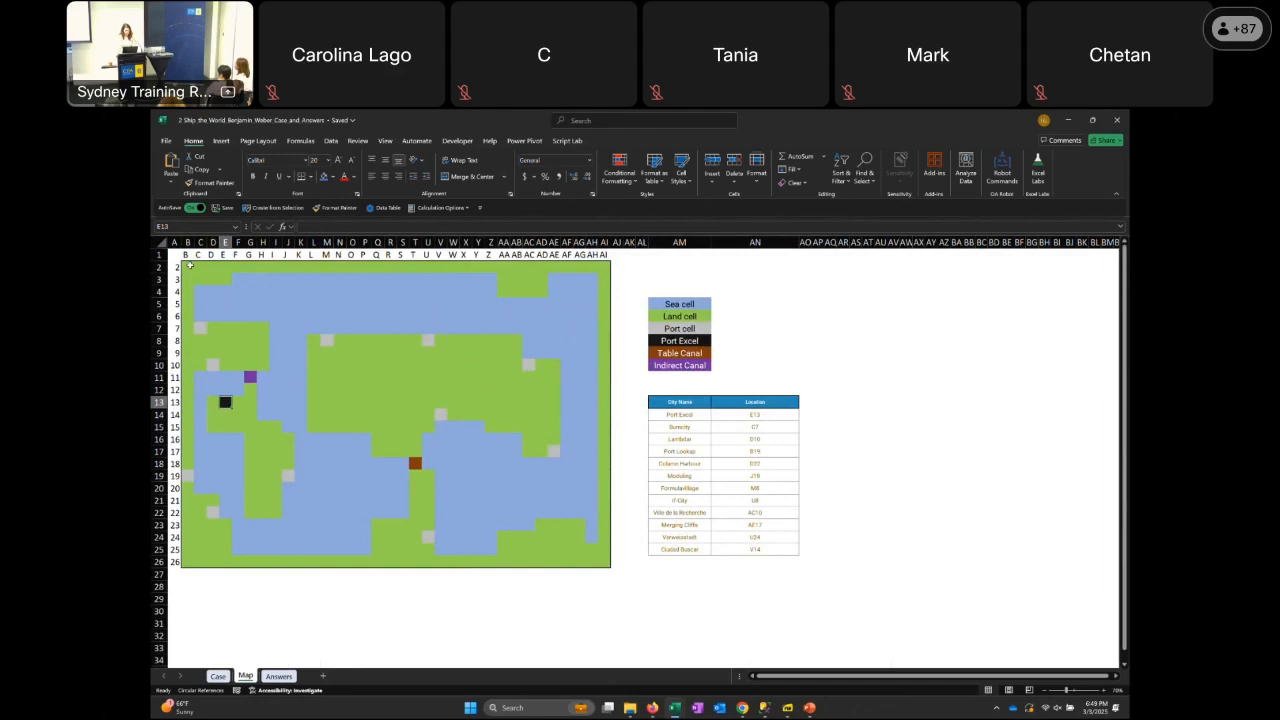
# Trace a route from Port Excel through the Indirect Canal to the port cell M8
pyautogui.press('Up')
pyautogui.press('Up')
pyautogui.press('Right')
pyautogui.press('Right')
pyautogui.press('Right')
pyautogui.press('Right')
pyautogui.press('Right')
pyautogui.press('Right')
pyautogui.press('Up')
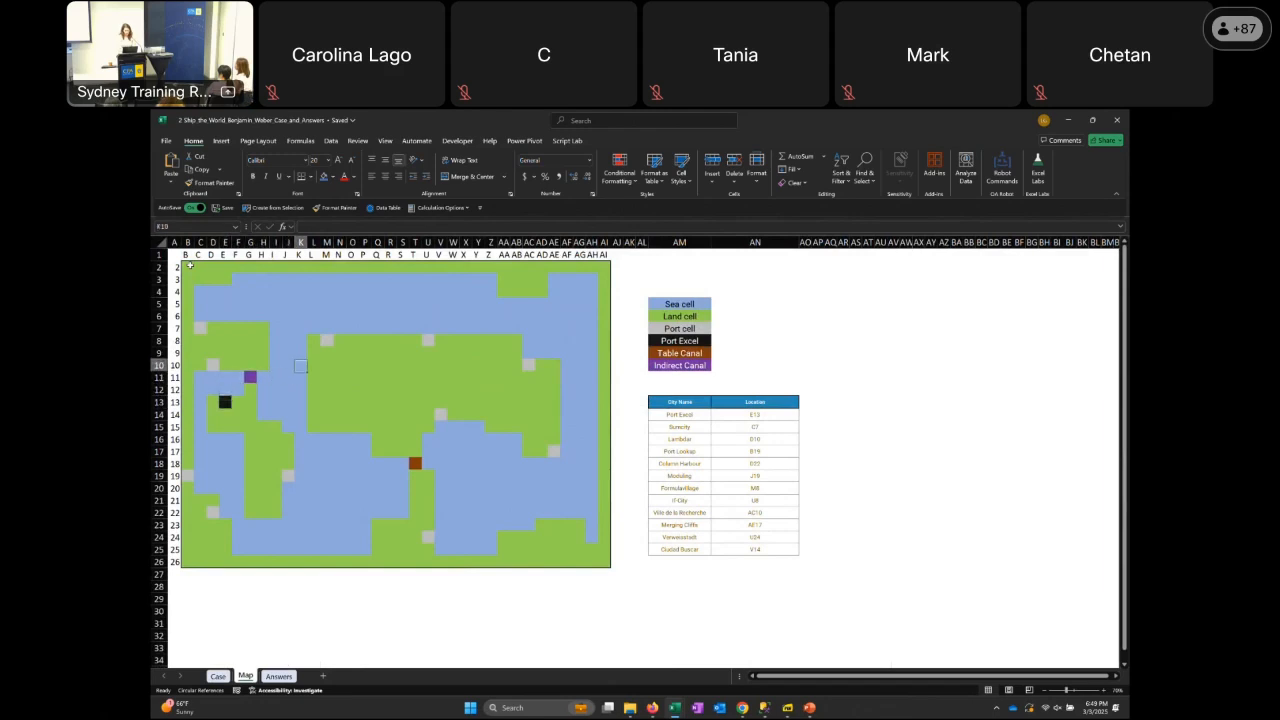
pyautogui.press('Up')
pyautogui.press('Up')
pyautogui.press('Right')
pyautogui.press('Right')
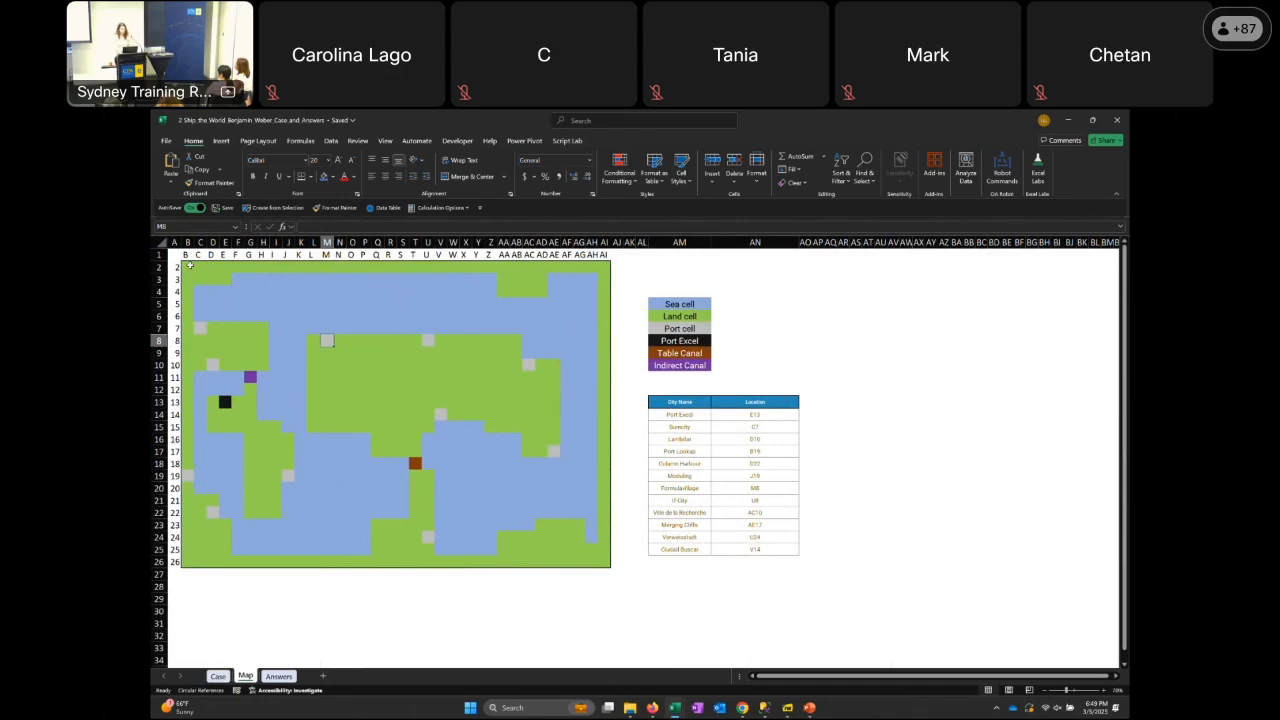
# Move across the central land area to cell S18 beside the Table Canal
pyautogui.press('Down')
pyautogui.press('Down')
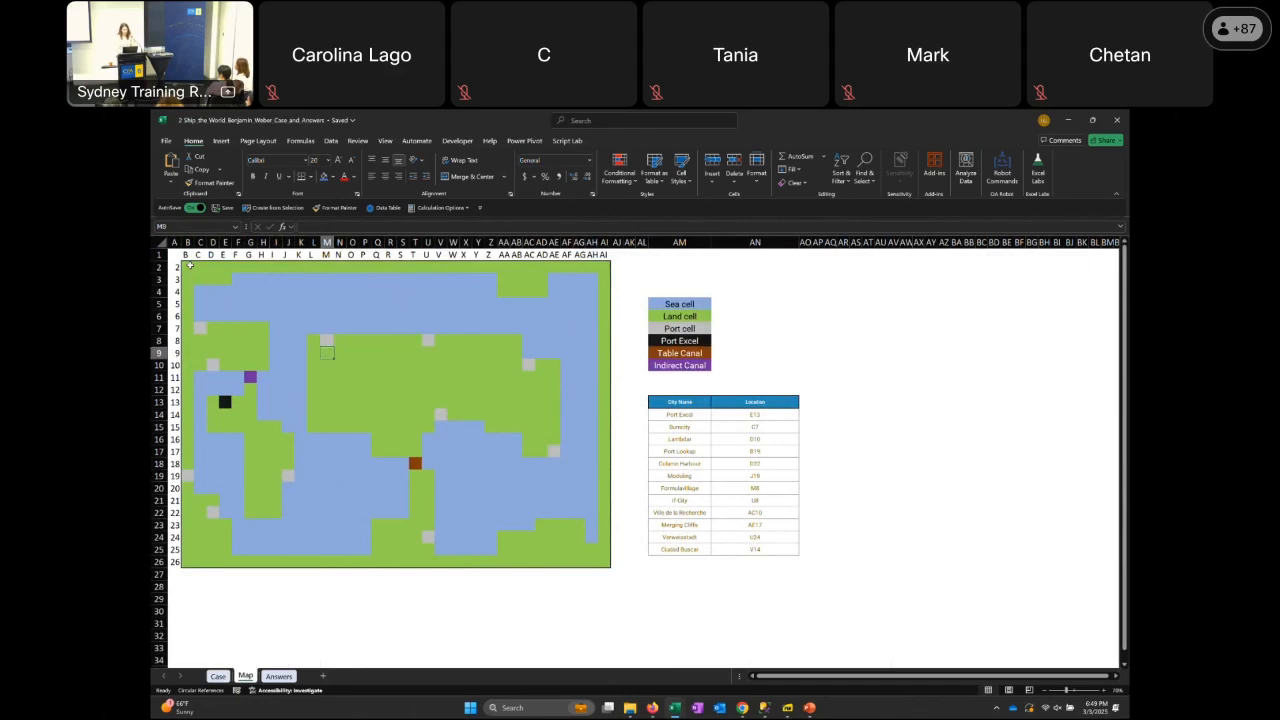
pyautogui.press('Down')
pyautogui.press('Down')
pyautogui.press('Down')
pyautogui.press('Down')
pyautogui.press('Down')
pyautogui.press('Down')
pyautogui.press('Down')
pyautogui.press('Right')
pyautogui.press('Right')
pyautogui.press('Right')
pyautogui.press('Down')
pyautogui.press('Right')
pyautogui.press('Right')
pyautogui.press('Right')
pyautogui.press('Right')
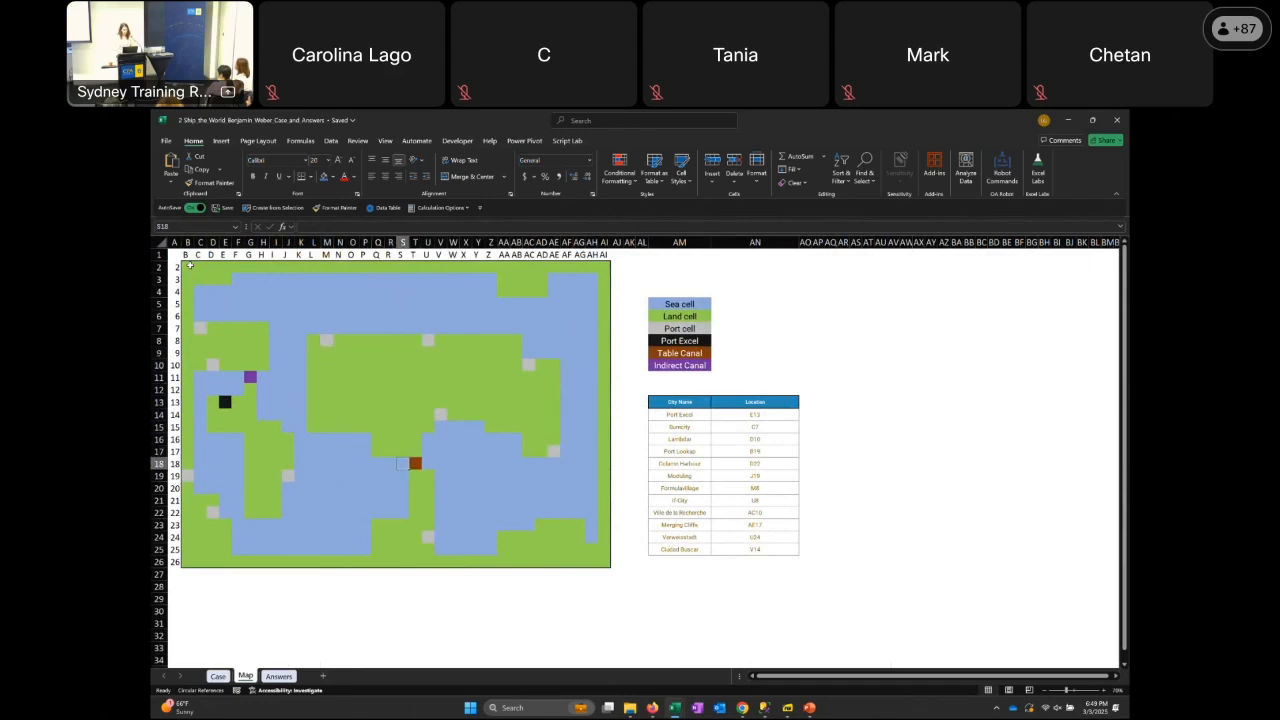
# Trace the way back from the Table Canal through the Indirect Canal to the cells beside Port Excel
pyautogui.press('Left')
pyautogui.press('Left')
pyautogui.press('Left')
pyautogui.press('Left')
pyautogui.press('Left')
pyautogui.press('Left')
pyautogui.press('Left')
pyautogui.press('Left')
pyautogui.press('Left')
pyautogui.press('Left')
pyautogui.press('Left')
pyautogui.press('Up')
pyautogui.press('Up')
pyautogui.press('Up')
pyautogui.press('Up')
pyautogui.press('Up')
pyautogui.press('Up')
pyautogui.press('Up')
pyautogui.press('Left')
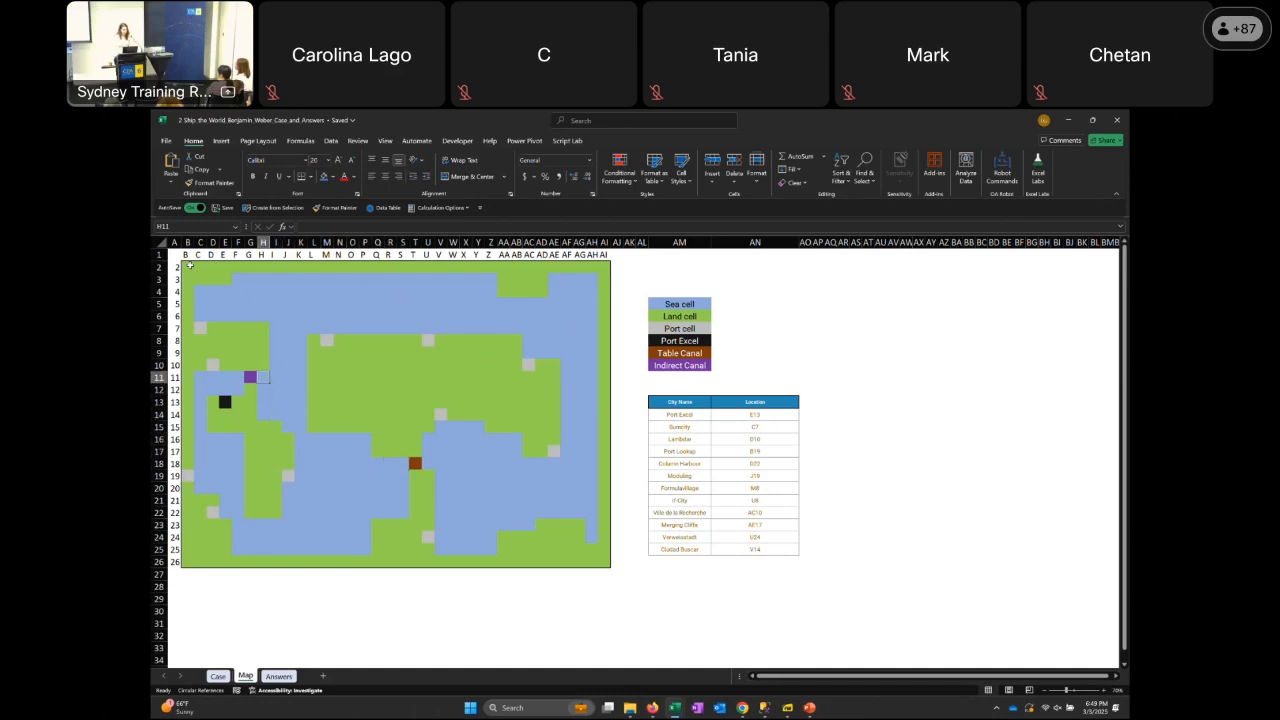
pyautogui.press('Left')
pyautogui.press('Down')
pyautogui.press('Left')
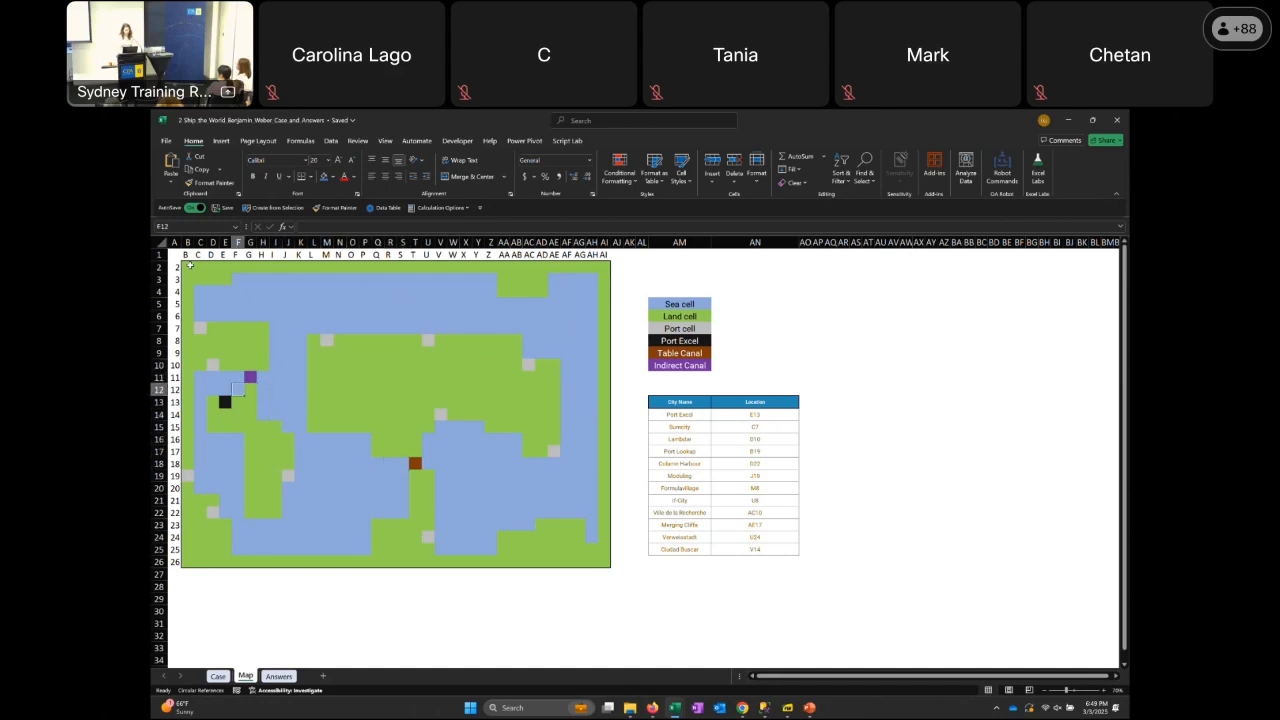
pyautogui.press('Left')
pyautogui.press('Down')
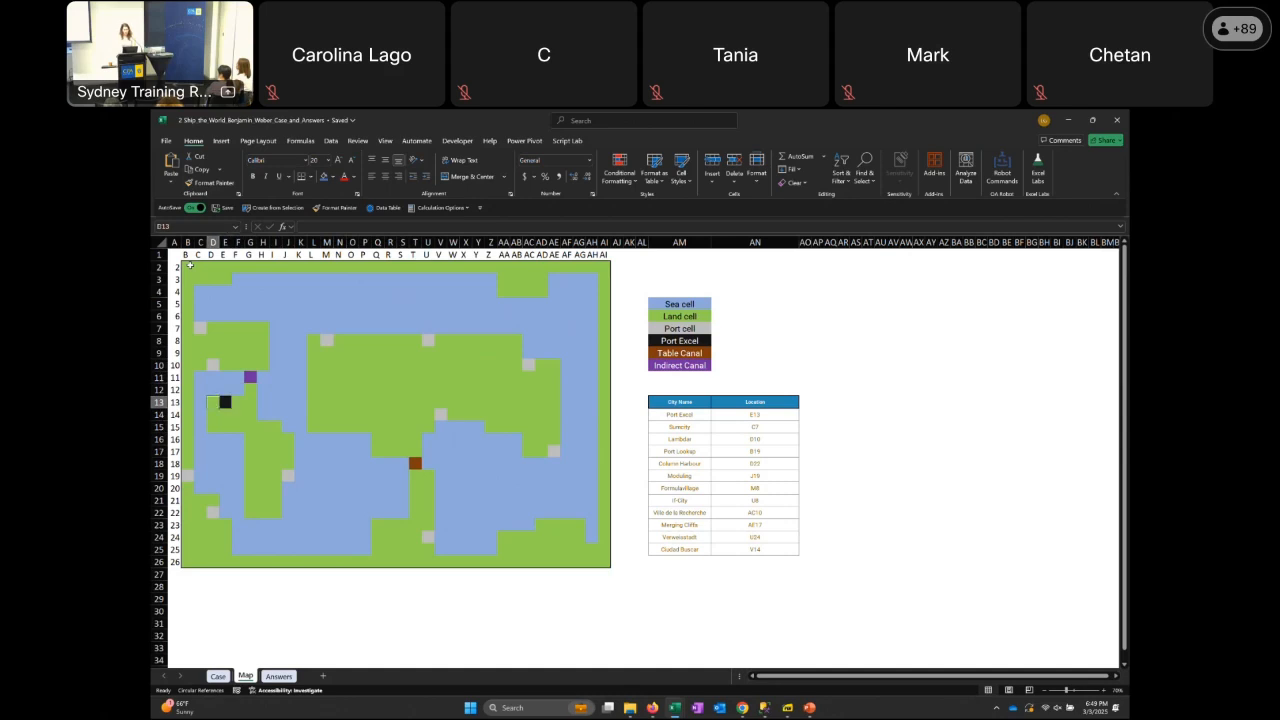
# Go to the map's corner cell B2 and examine the western land and sea cells, including C11 and F6
pyautogui.click(193, 414)
pyautogui.press('Up')
pyautogui.press('Up')
pyautogui.press('Up')
pyautogui.press('Up')
pyautogui.press('Up')
pyautogui.press('Up')
pyautogui.press('Up')
pyautogui.press('Up')
pyautogui.press('Up')
pyautogui.press('Up')
pyautogui.press('Up')
pyautogui.press('Up')
pyautogui.press('Up')
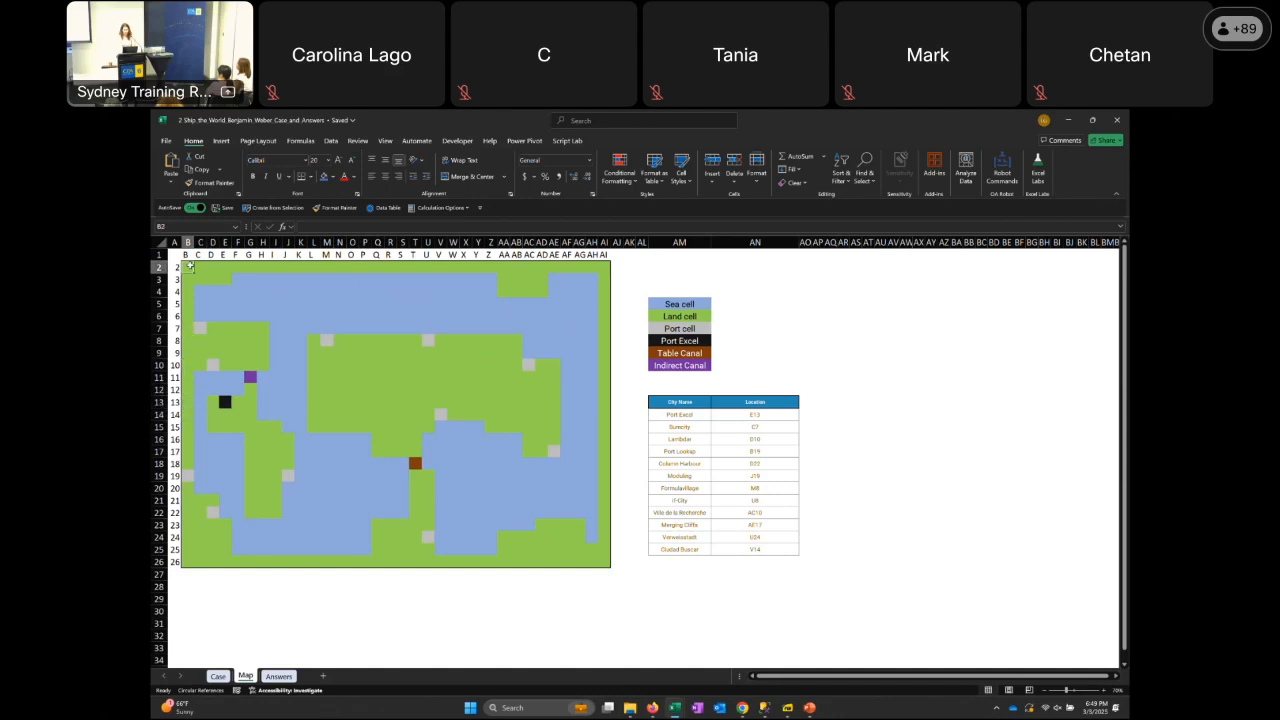
pyautogui.press('Down')
pyautogui.press('Down')
pyautogui.press('Down')
pyautogui.press('Down')
pyautogui.press('Down')
pyautogui.press('Down')
pyautogui.press('Down')
pyautogui.press('Down')
pyautogui.press('Down')
pyautogui.press('Down')
pyautogui.press('Right')
pyautogui.press('Right')
pyautogui.press('Right')
pyautogui.press('Right')
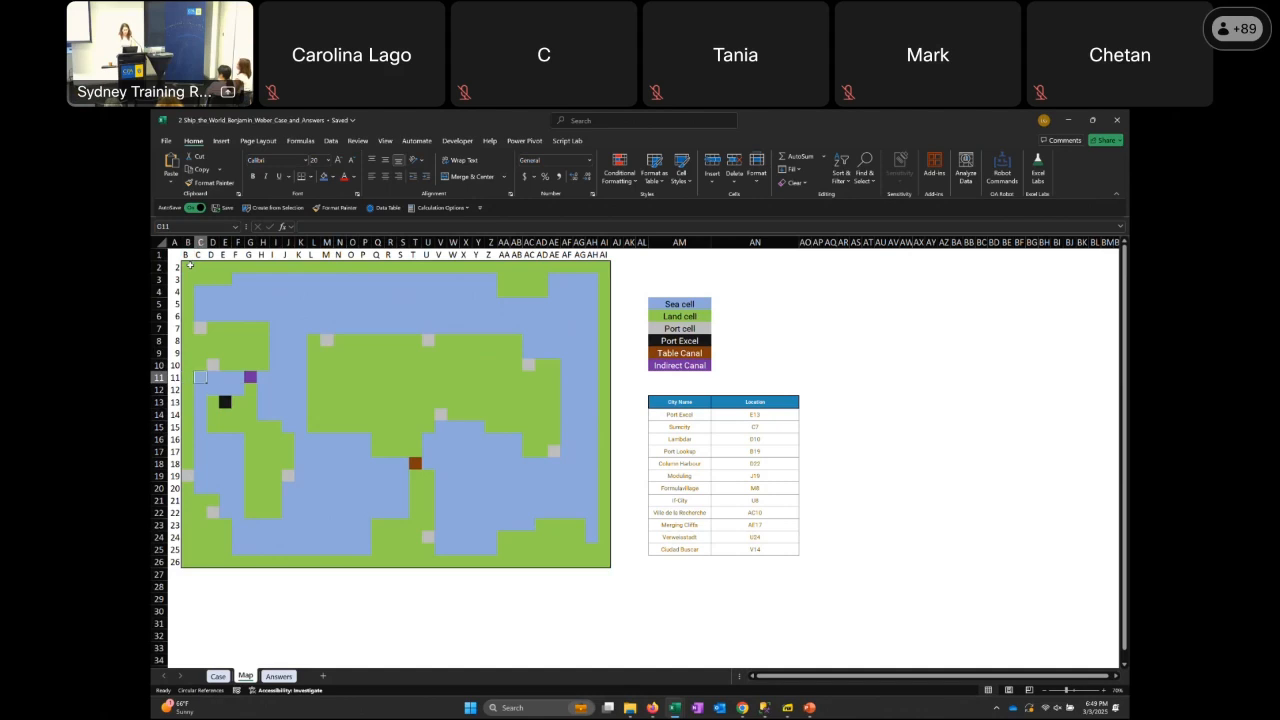
pyautogui.press('Right')
pyautogui.press('Left')
pyautogui.press('Up')
pyautogui.press('Up')
pyautogui.press('Up')
pyautogui.press('Up')
pyautogui.press('Up')
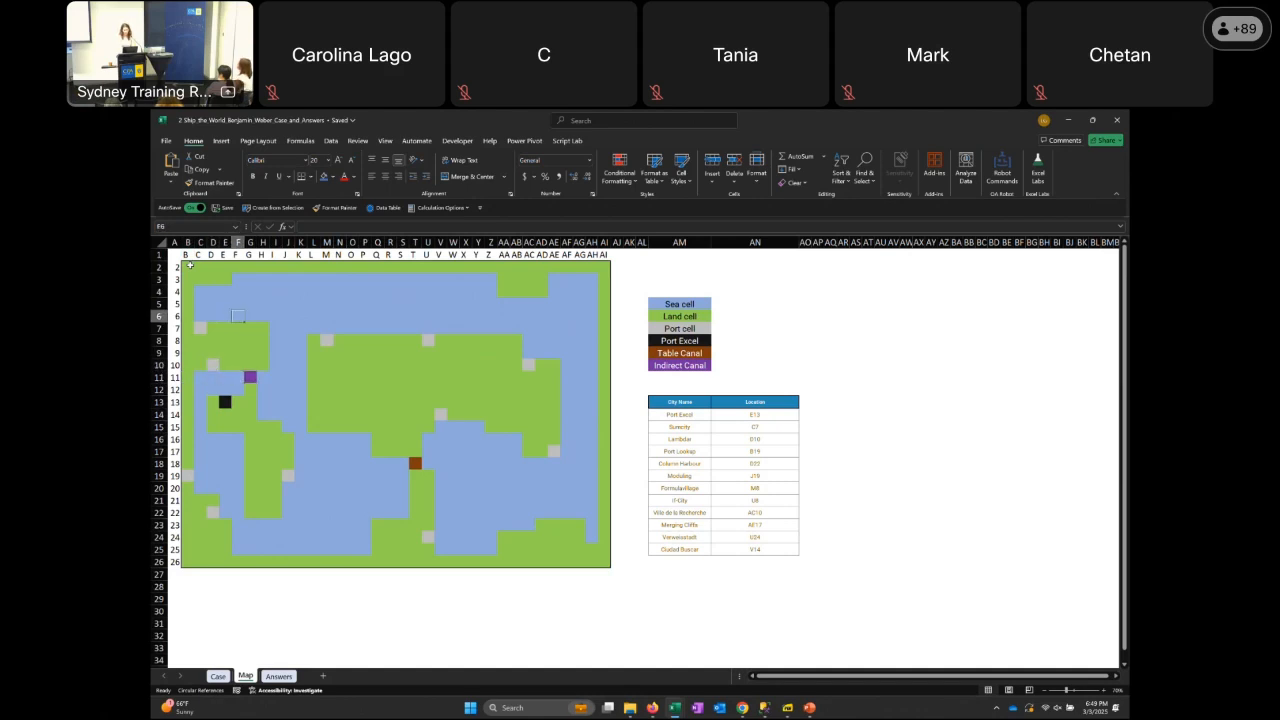
# Return to the Case sheet and go to the Level 6 shipping cost description
pyautogui.press('Down')
pyautogui.press('Down')
pyautogui.press('Down')
pyautogui.press('Down')
pyautogui.press('Down')
pyautogui.press('Down')
pyautogui.hotkey('ctrl', 'pageup')
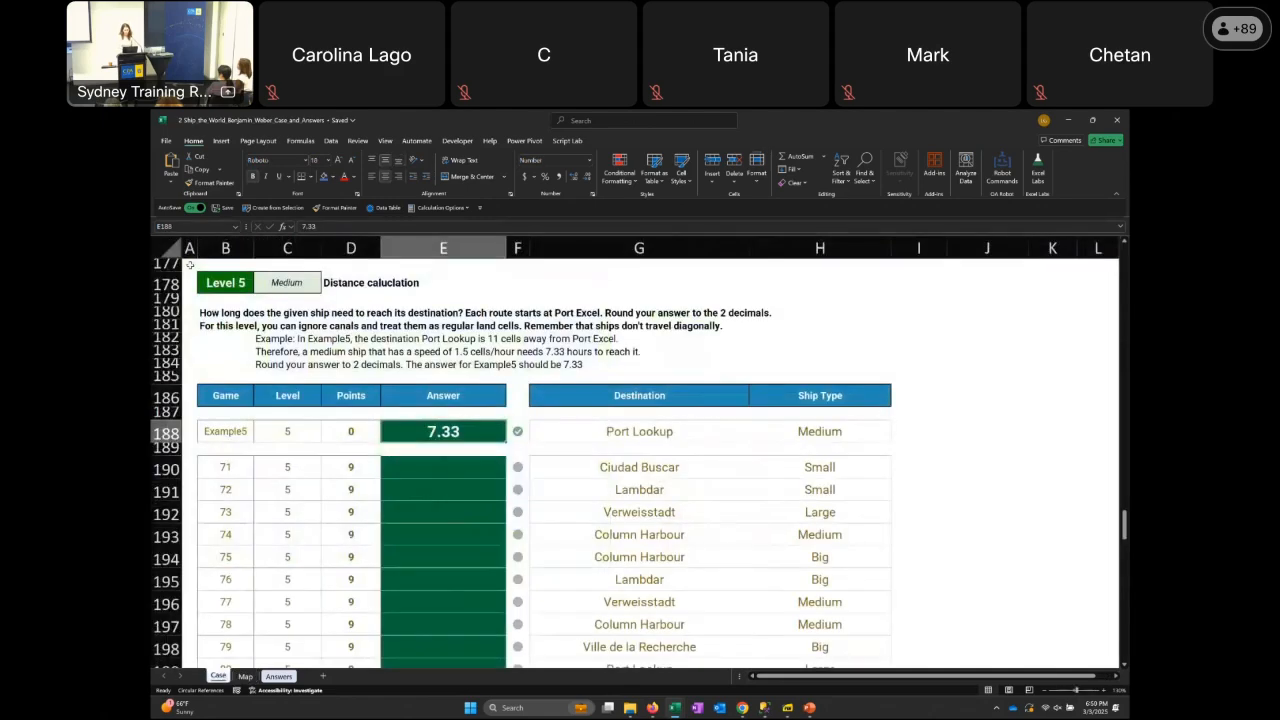
pyautogui.press('pagedown')
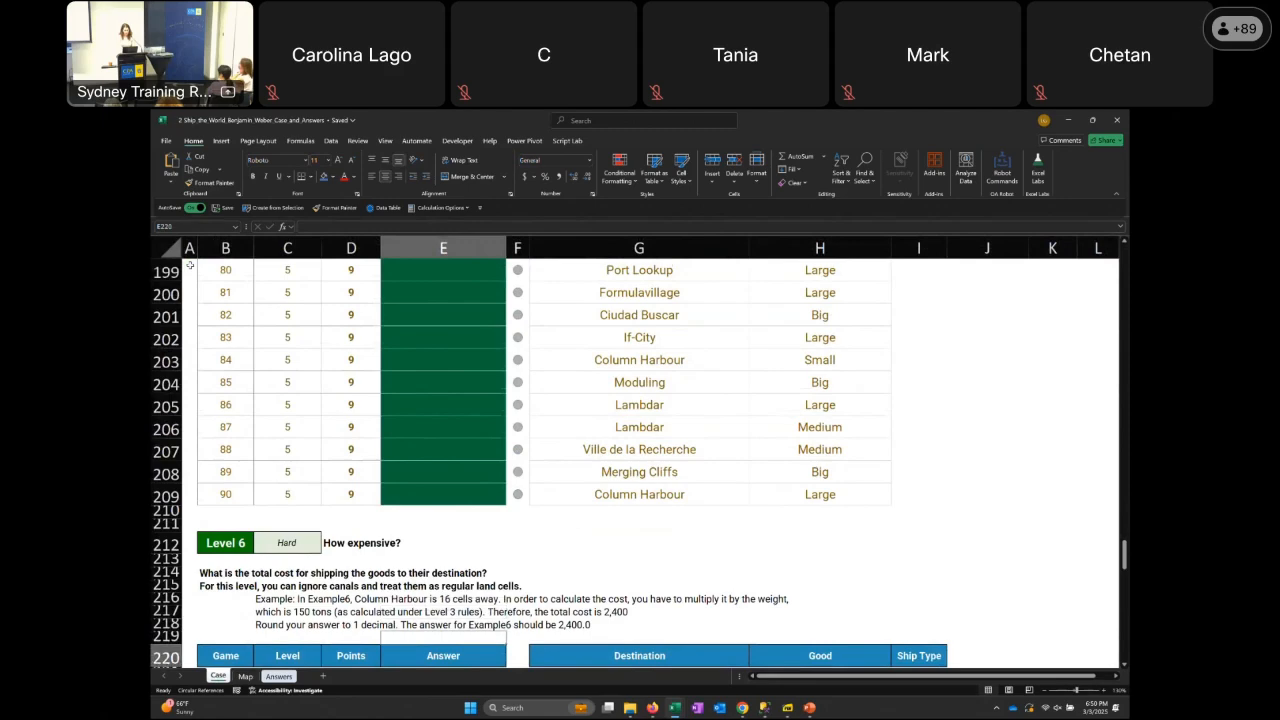
# Examine the Level 6 game table, including the Destination, Good and Ship Type of game 91
pyautogui.press('pagedown')
pyautogui.press('Up')
pyautogui.press('Up')
pyautogui.press('Up')
pyautogui.press('Up')
pyautogui.press('Up')
pyautogui.press('Up')
pyautogui.press('Up')
pyautogui.press('Up')
pyautogui.press('Up')
pyautogui.press('Up')
pyautogui.press('Up')
pyautogui.press('Up')
pyautogui.press('Up')
pyautogui.press('Up')
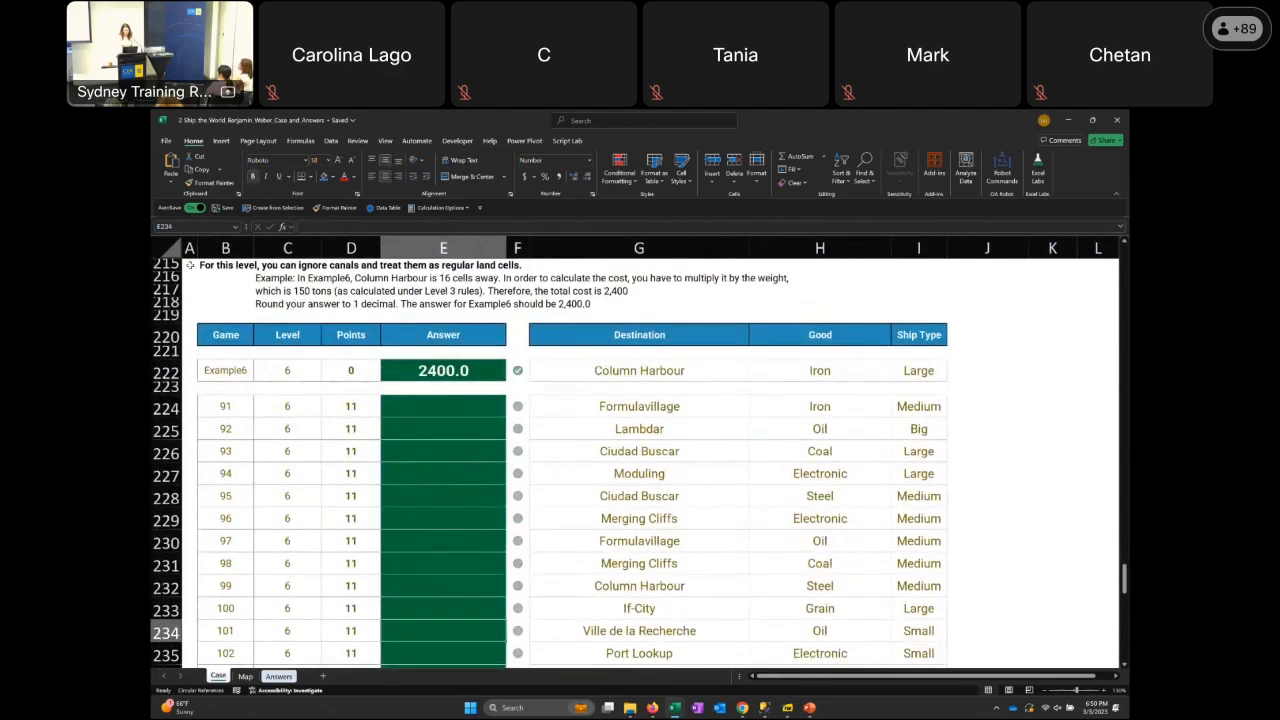
pyautogui.press('Right')
pyautogui.press('Right')
pyautogui.press('Down')
pyautogui.press('Down')
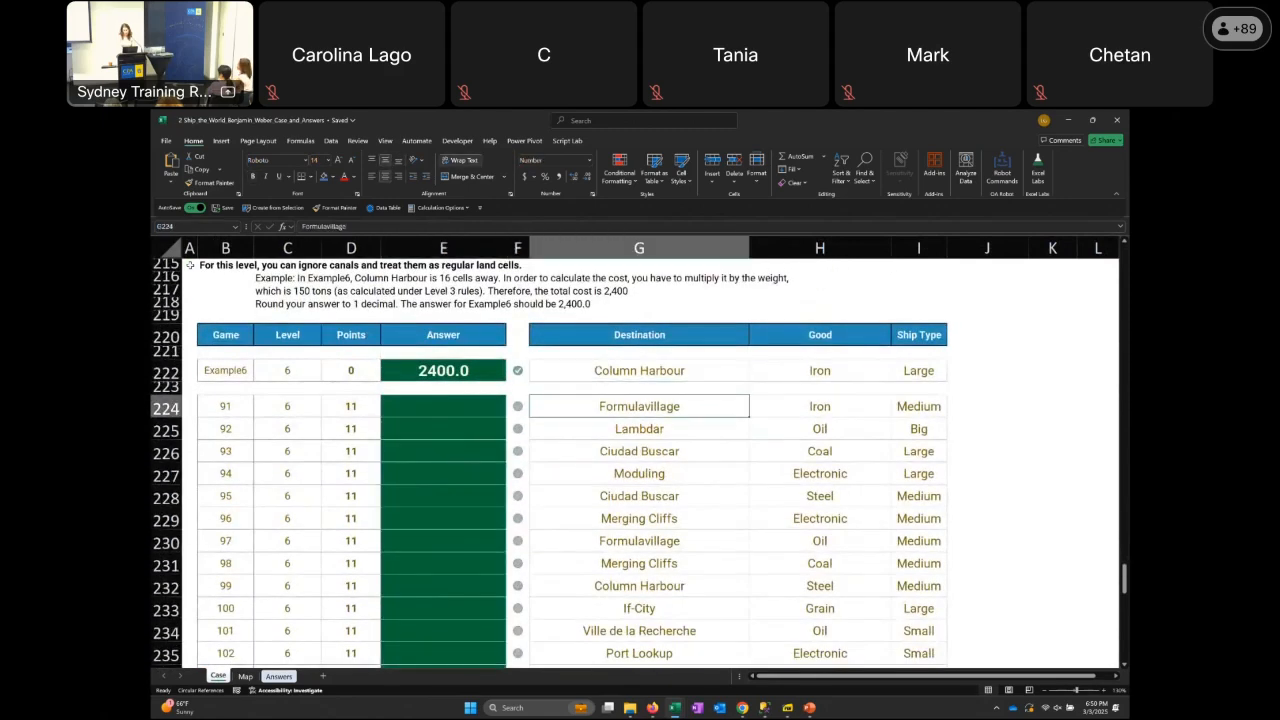
pyautogui.press('Right')
pyautogui.press('Right')
# Go back above the Level 6 game table to the question text in row 214
pyautogui.press('Left')
pyautogui.press('Left')
pyautogui.press('Left')
pyautogui.press('Up')
pyautogui.press('Up')
pyautogui.press('Up')
pyautogui.press('Up')
pyautogui.press('Up')
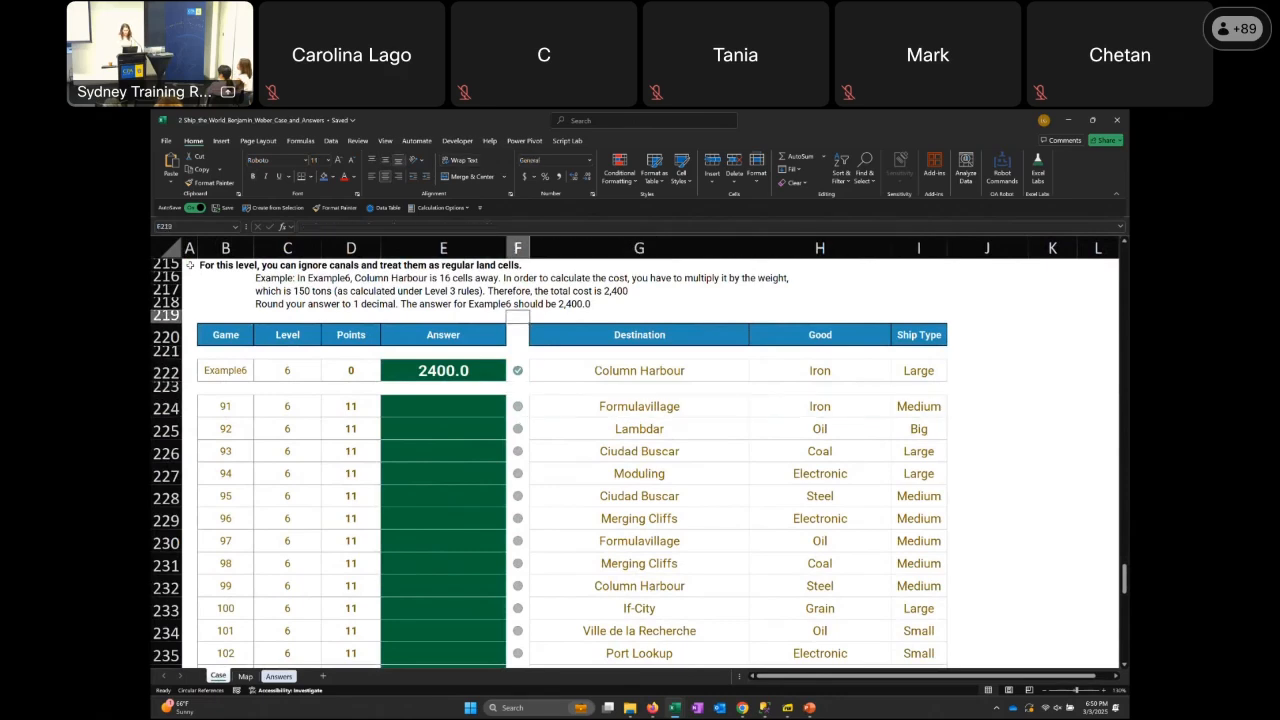
pyautogui.press('Left')
pyautogui.press('Up')
pyautogui.press('Up')
pyautogui.press('Up')
pyautogui.press('Up')
pyautogui.press('Up')
pyautogui.press('Left')
pyautogui.press('Left')
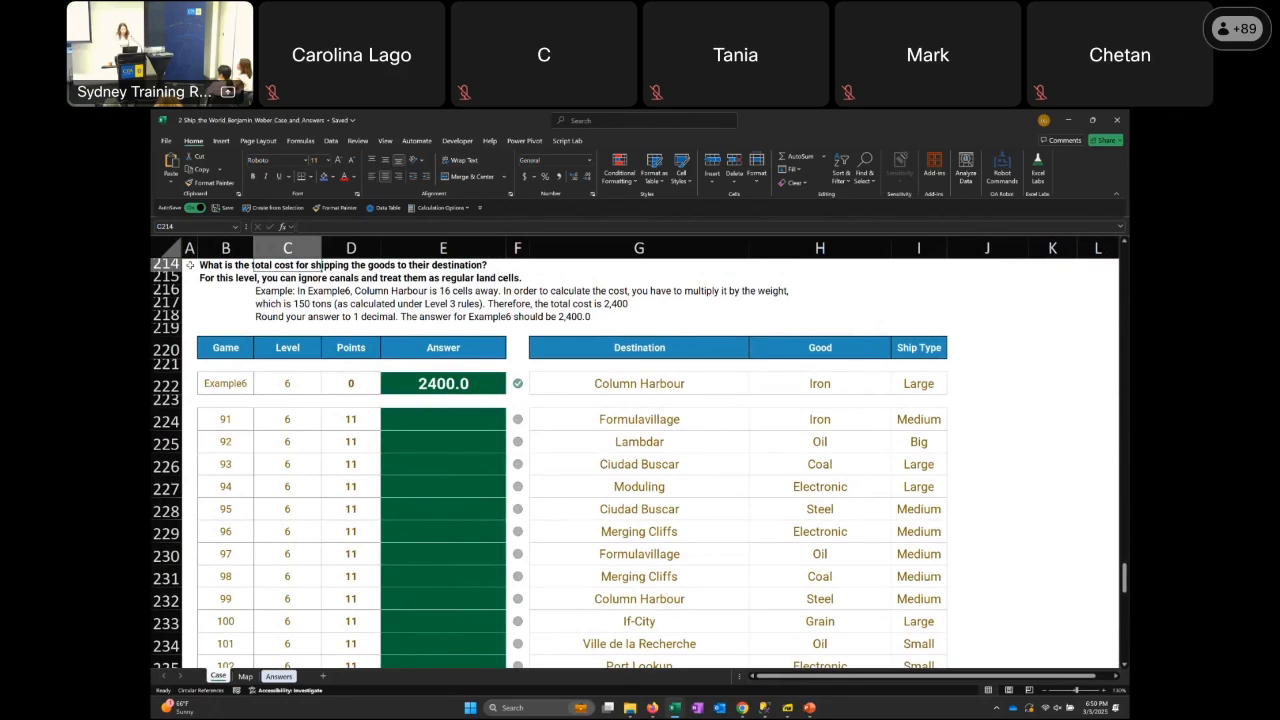
# Go past the Level 6 games to the Level 7 Navigating Canals description and its game table
pyautogui.press('pagedown')
pyautogui.press('Down')
pyautogui.press('Down')
pyautogui.press('Down')
pyautogui.press('Down')
pyautogui.press('Down')
pyautogui.press('Down')
pyautogui.press('Down')
pyautogui.press('Down')
pyautogui.press('Down')
pyautogui.press('Down')
pyautogui.press('Down')
pyautogui.press('Down')
pyautogui.press('Down')
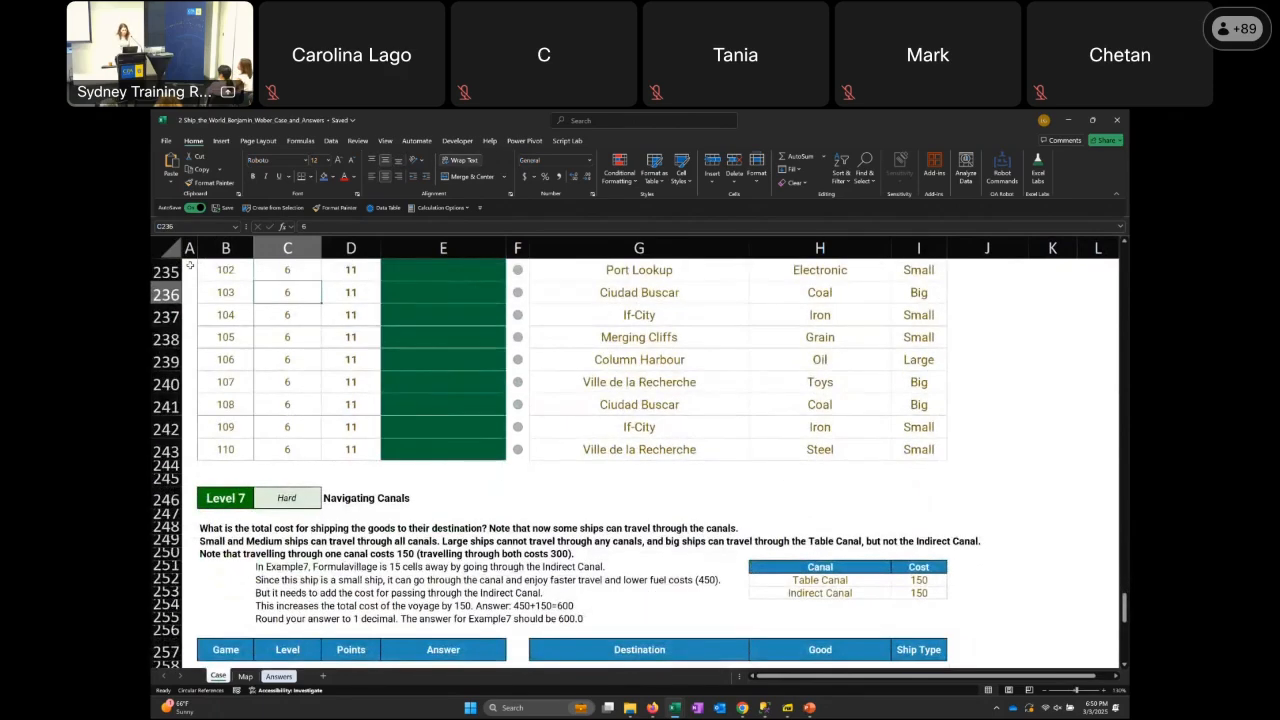
pyautogui.press('Down')
pyautogui.press('Down')
pyautogui.press('Down')
pyautogui.press('Down')
pyautogui.press('Down')
pyautogui.press('Down')
pyautogui.press('Down')
pyautogui.press('Down')
pyautogui.press('Down')
pyautogui.press('Down')
pyautogui.press('Down')
pyautogui.press('Down')
pyautogui.press('Down')
pyautogui.press('Down')
pyautogui.press('Down')
pyautogui.press('Down')
pyautogui.press('Down')
pyautogui.press('Down')
pyautogui.press('Down')
pyautogui.press('Down')
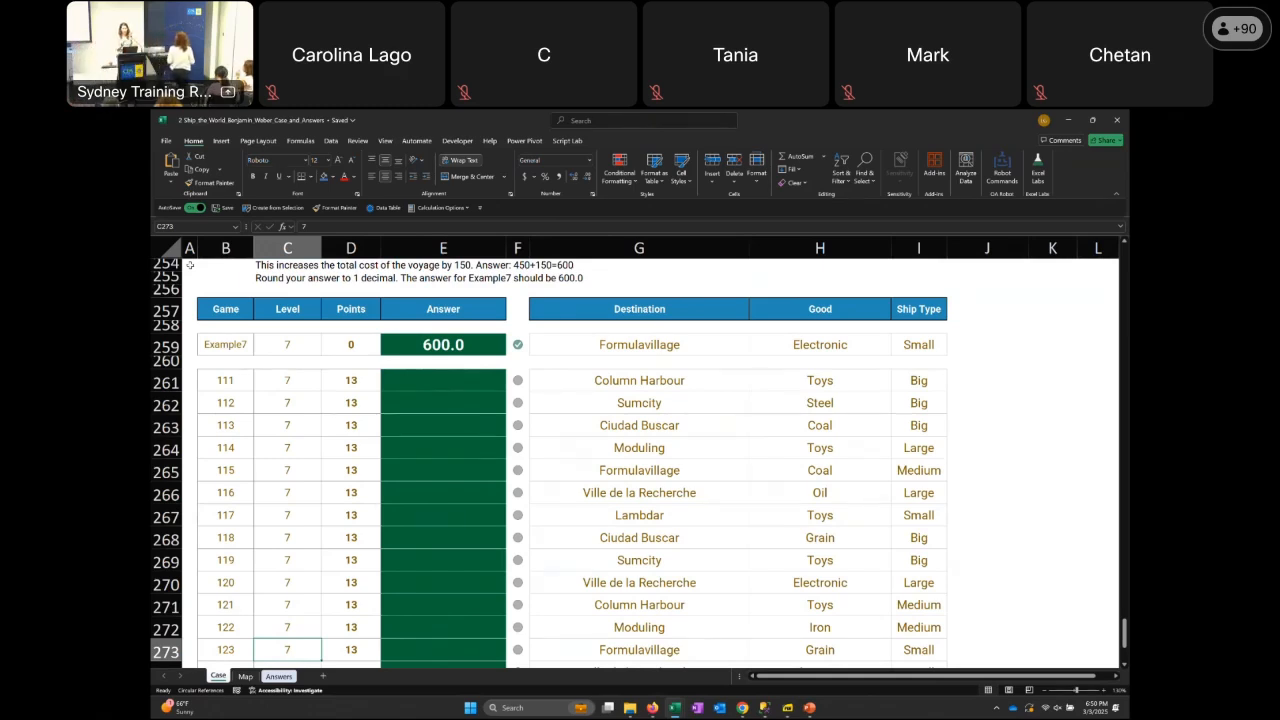
# Go to the Example7 row of the Level 7 game table
pyautogui.press('Up')
pyautogui.press('Up')
pyautogui.press('Up')
pyautogui.press('Up')
pyautogui.press('Up')
pyautogui.press('Up')
pyautogui.press('Up')
pyautogui.press('Up')
pyautogui.press('Up')
pyautogui.press('Up')
pyautogui.press('Up')
pyautogui.press('Up')
pyautogui.press('Up')
pyautogui.press('Left')
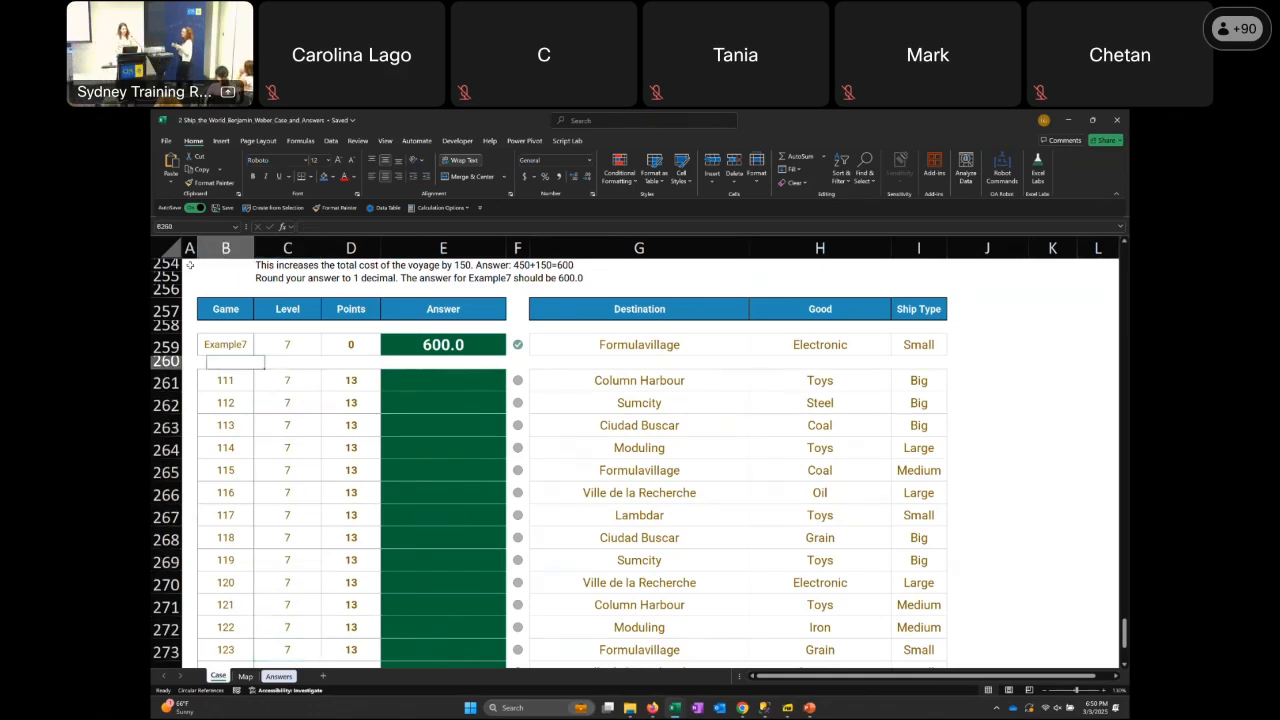
pyautogui.press('Up')
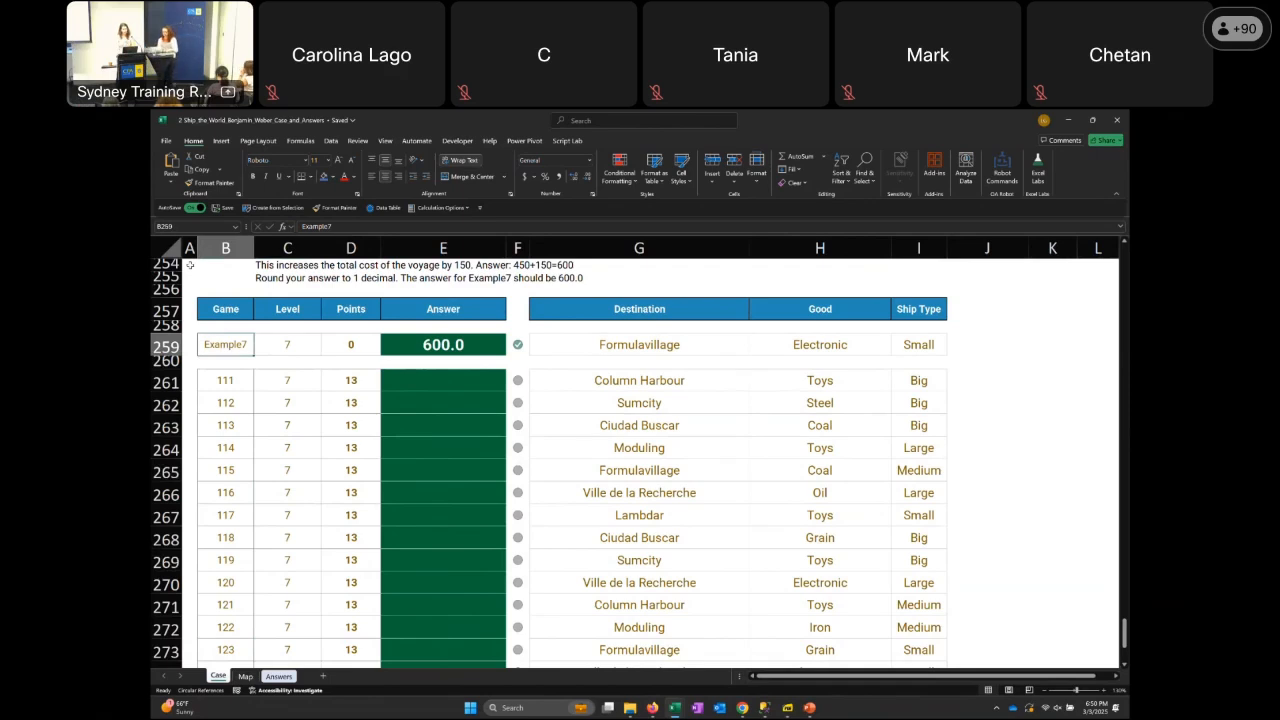
# Select the Level 7 game numbers 111 to 130 and check the end of the Case sheet
pyautogui.press('Down')
pyautogui.press('Down')
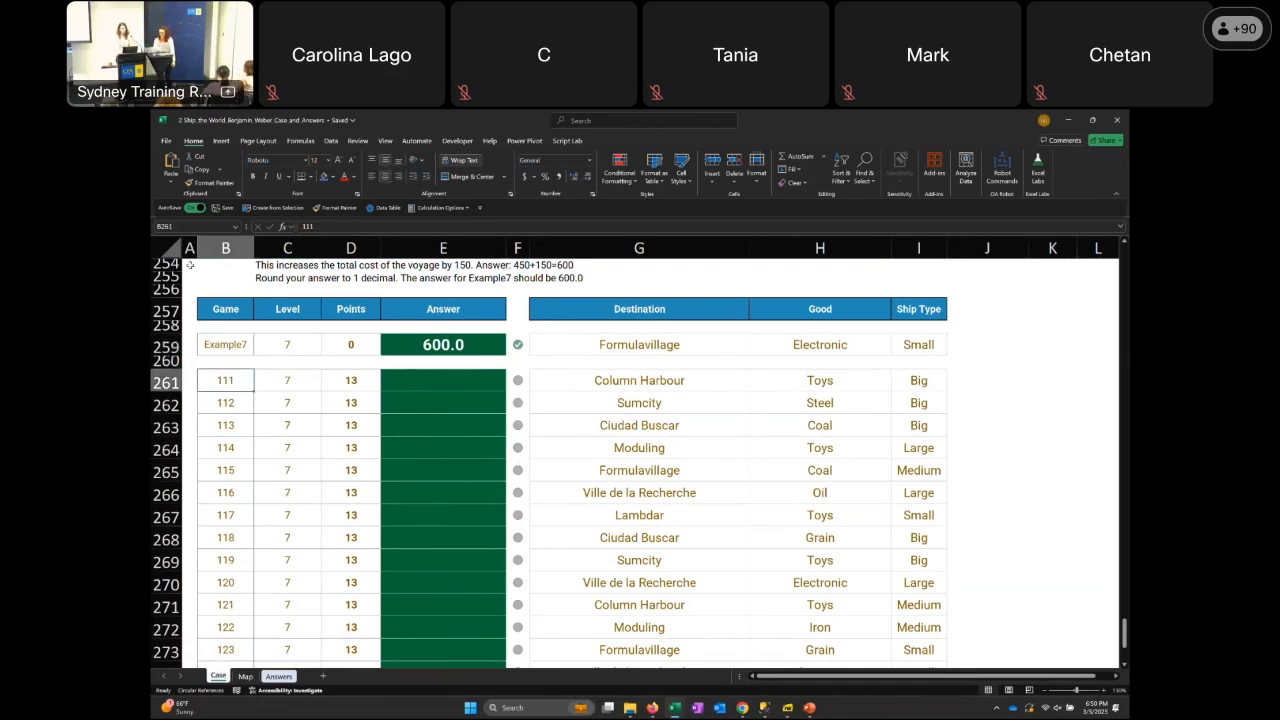
pyautogui.hotkey('shift', 'Down')
pyautogui.hotkey('shift', 'Down')
pyautogui.hotkey('shift', 'Down')
pyautogui.hotkey('shift', 'Down')
pyautogui.hotkey('shift', 'Down')
pyautogui.hotkey('shift', 'Down')
pyautogui.hotkey('shift', 'Down')
pyautogui.hotkey('shift', 'Down')
pyautogui.hotkey('shift', 'Down')
pyautogui.hotkey('shift', 'Down')
pyautogui.hotkey('shift', 'Down')
pyautogui.hotkey('shift', 'Down')
pyautogui.hotkey('shift', 'Down')
pyautogui.hotkey('shift', 'Down')
pyautogui.hotkey('shift', 'Down')
pyautogui.hotkey('shift', 'Down')
pyautogui.hotkey('shift', 'Down')
pyautogui.hotkey('shift', 'Down')
pyautogui.hotkey('shift', 'Down')
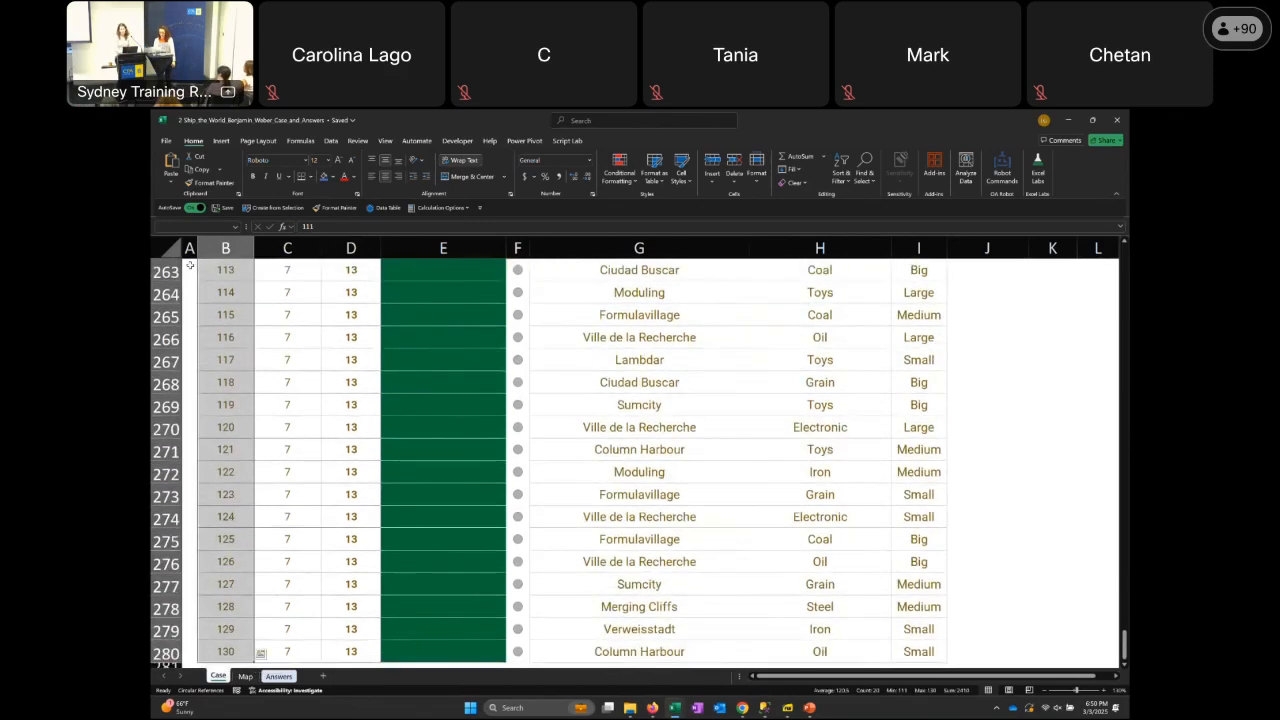
pyautogui.press('Up')
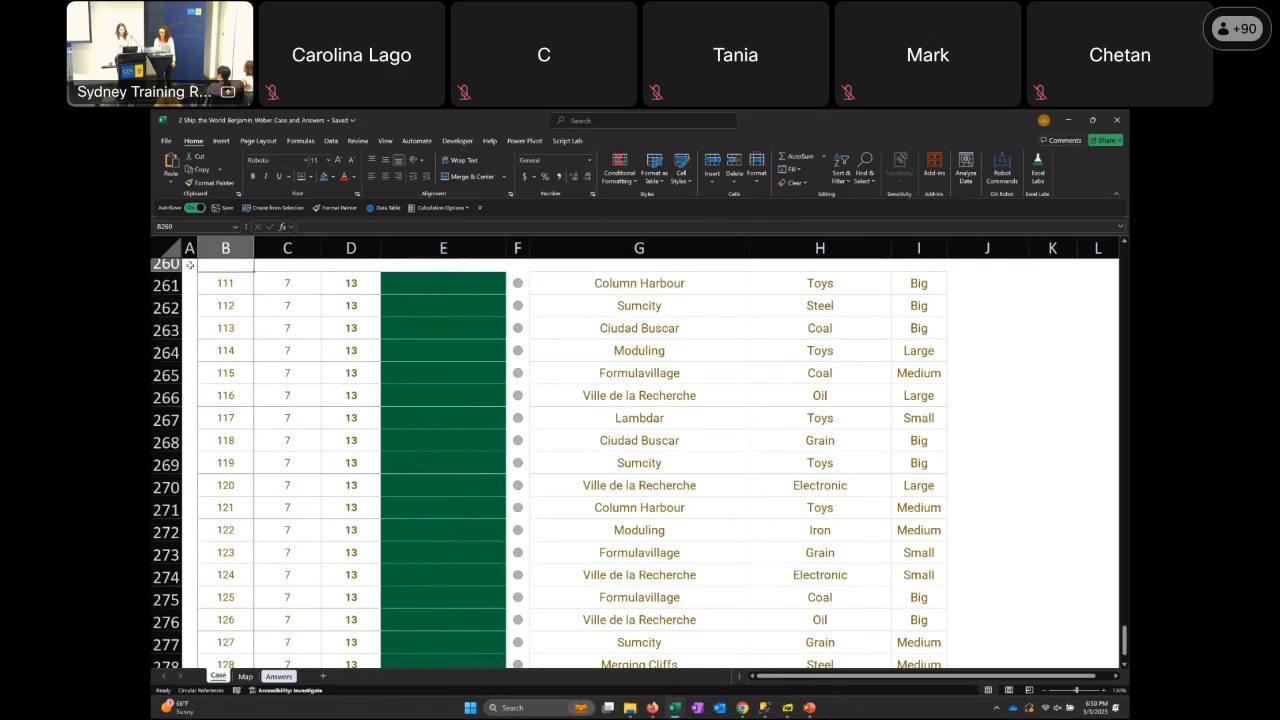
pyautogui.press('pagedown')
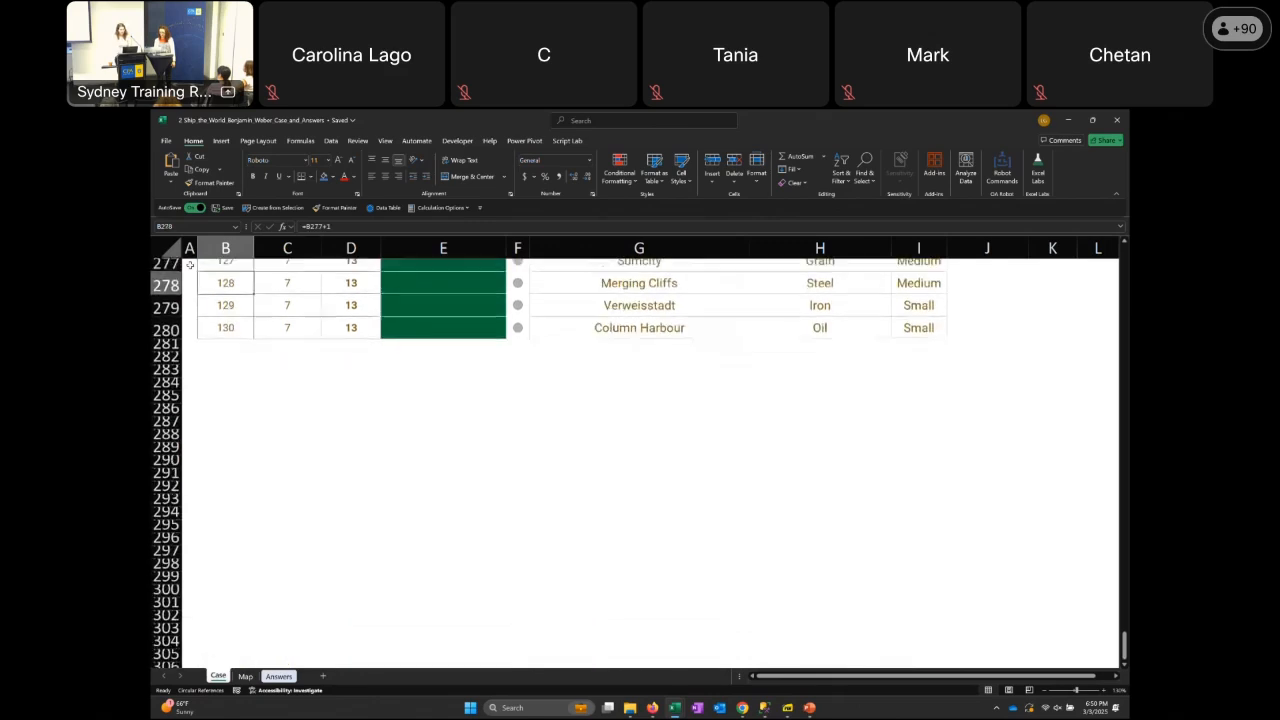
# Return to the Bonus Questions section and select the Bonus 1 question about Land, Port and Canal cells
pyautogui.press('pageup')
pyautogui.press('pageup')
pyautogui.press('pageup')
pyautogui.press('pageup')
pyautogui.press('pageup')
pyautogui.press('pageup')
pyautogui.press('pageup')
pyautogui.press('pageup')
pyautogui.press('pageup')
pyautogui.press('pageup')
pyautogui.press('pageup')
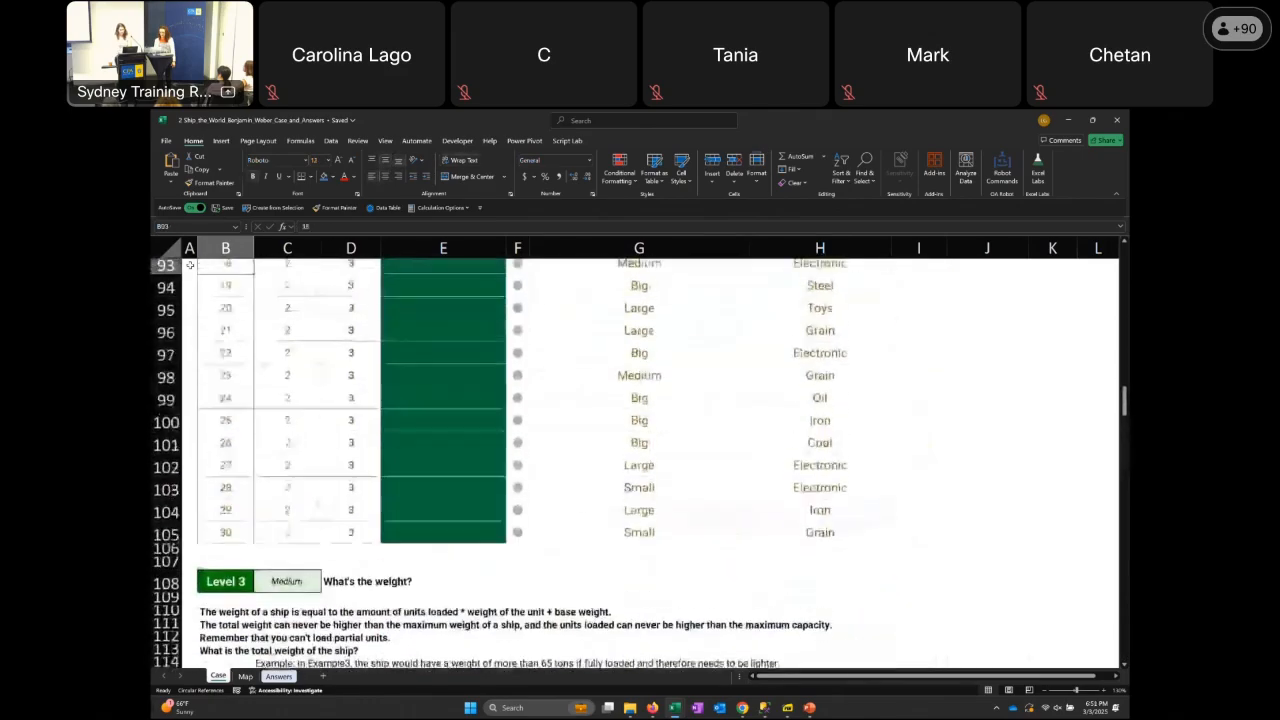
pyautogui.press('Up')
pyautogui.press('Up')
pyautogui.press('Up')
pyautogui.press('Up')
pyautogui.press('Up')
pyautogui.press('Up')
pyautogui.press('Up')
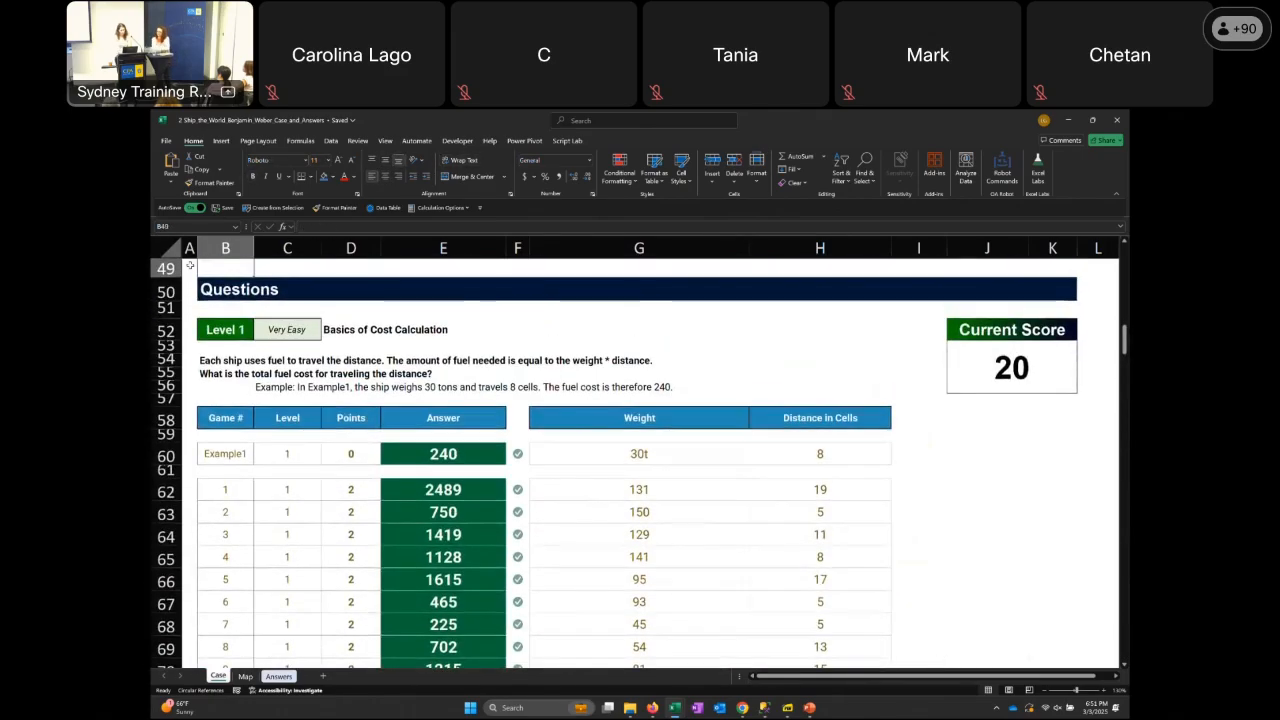
pyautogui.press('Down')
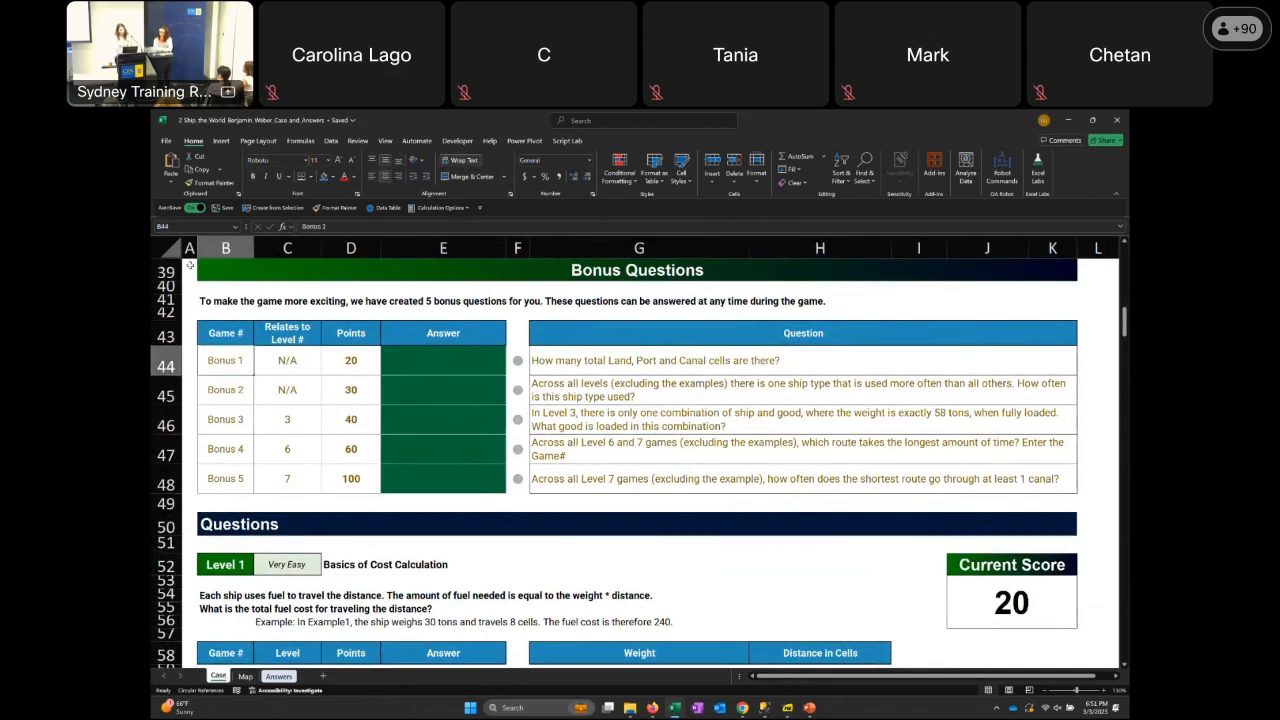
pyautogui.press('Right')
pyautogui.press('Right')
pyautogui.press('Right')
pyautogui.press('Right')
pyautogui.press('Right')
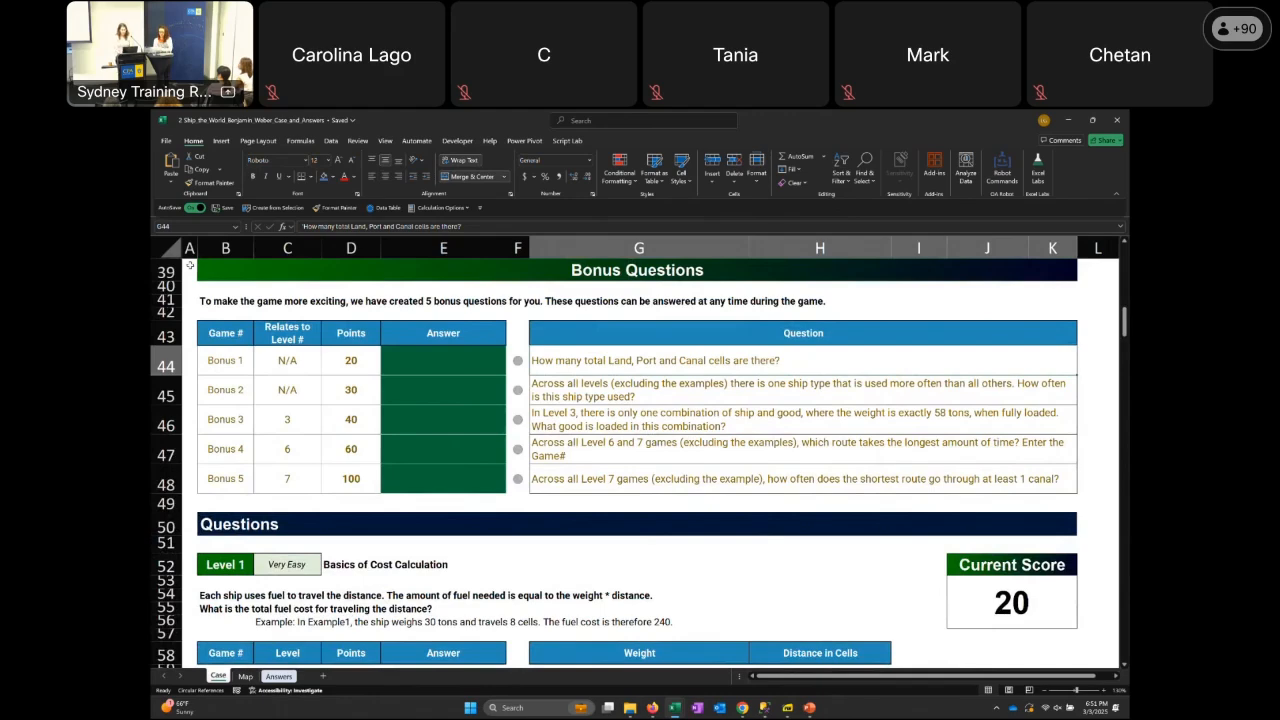
# On the Map sheet, set the Find and Replace search format from land cell P9, and close the dialog
pyautogui.hotkey('ctrl', 'pagedown')
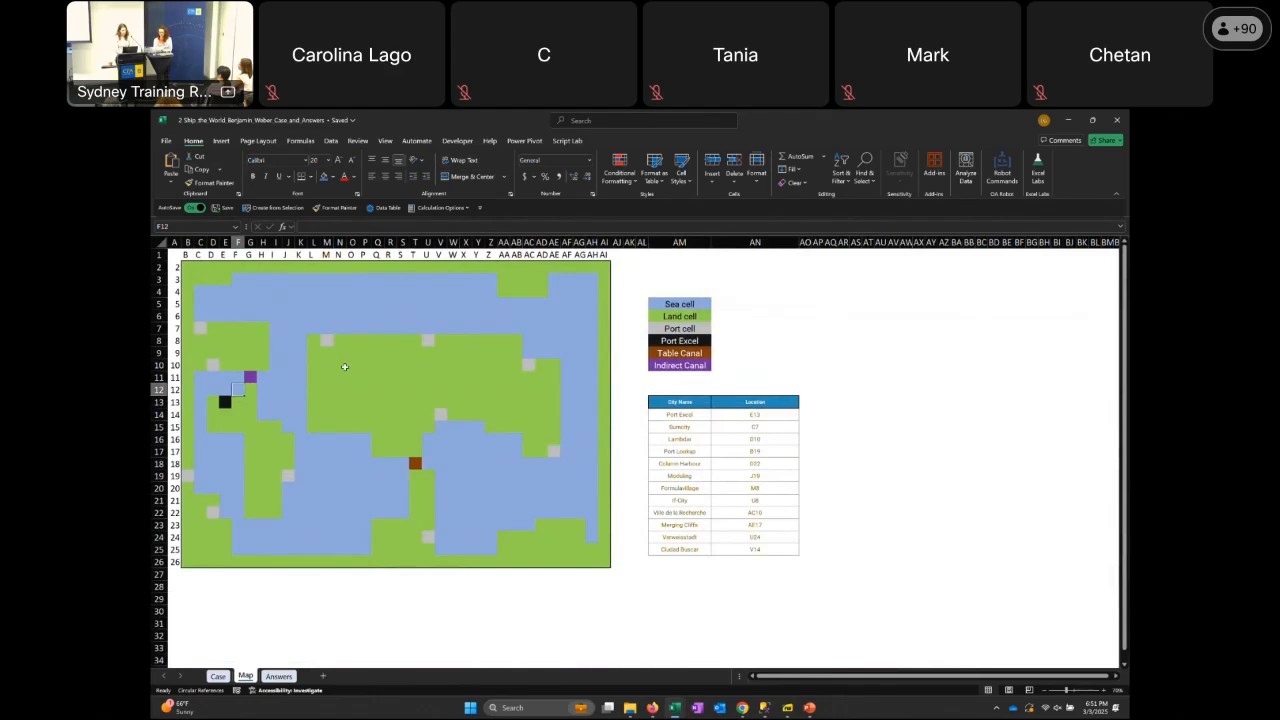
pyautogui.hotkey('ctrl', 'h')
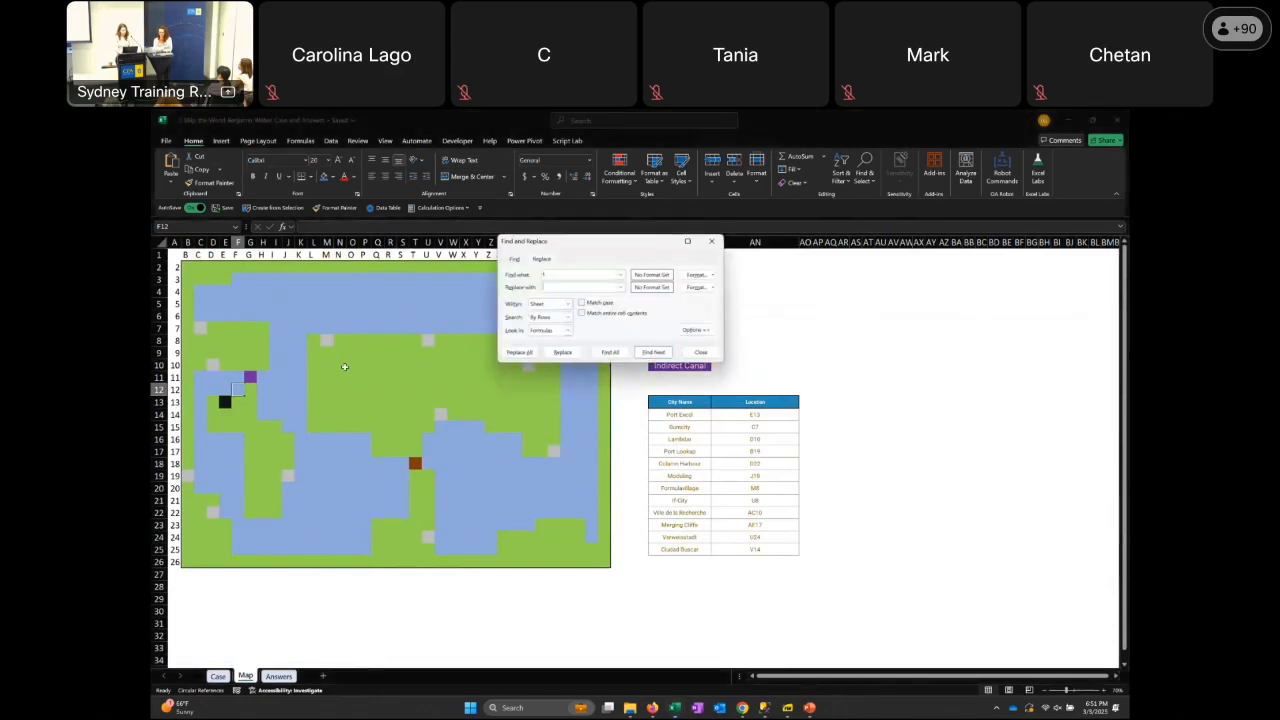
pyautogui.click(713, 275)
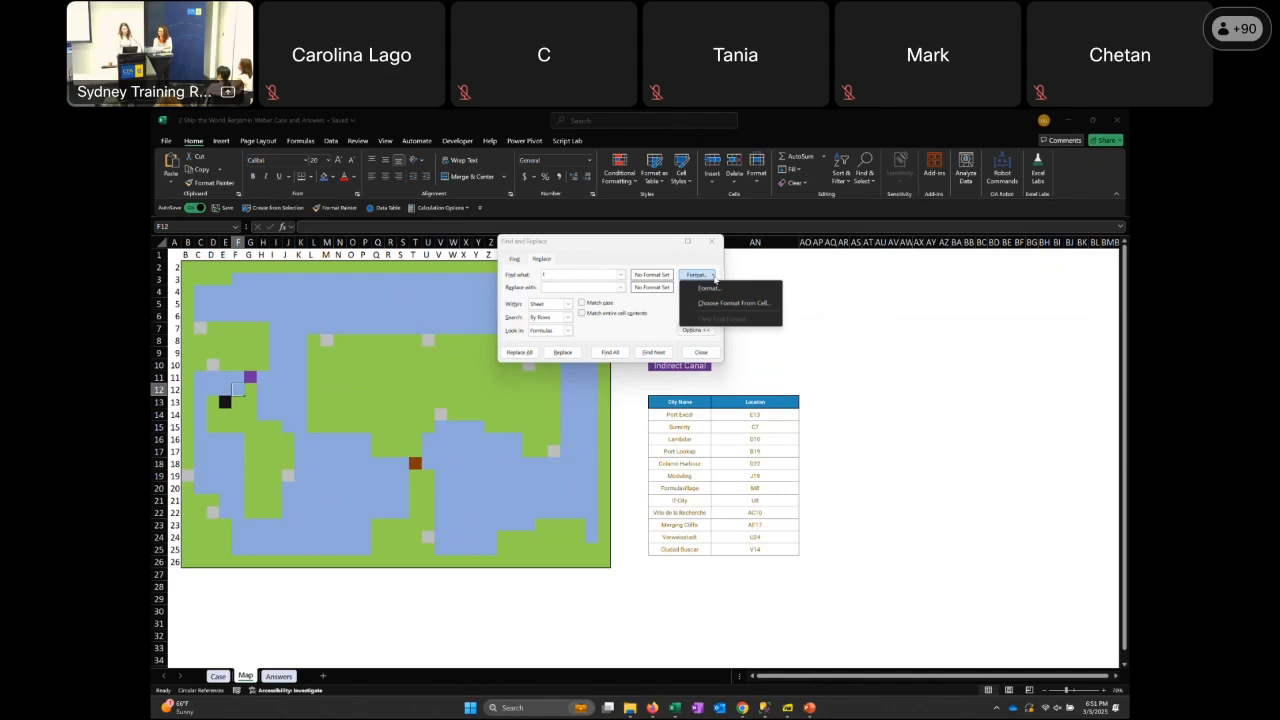
pyautogui.click(733, 303)
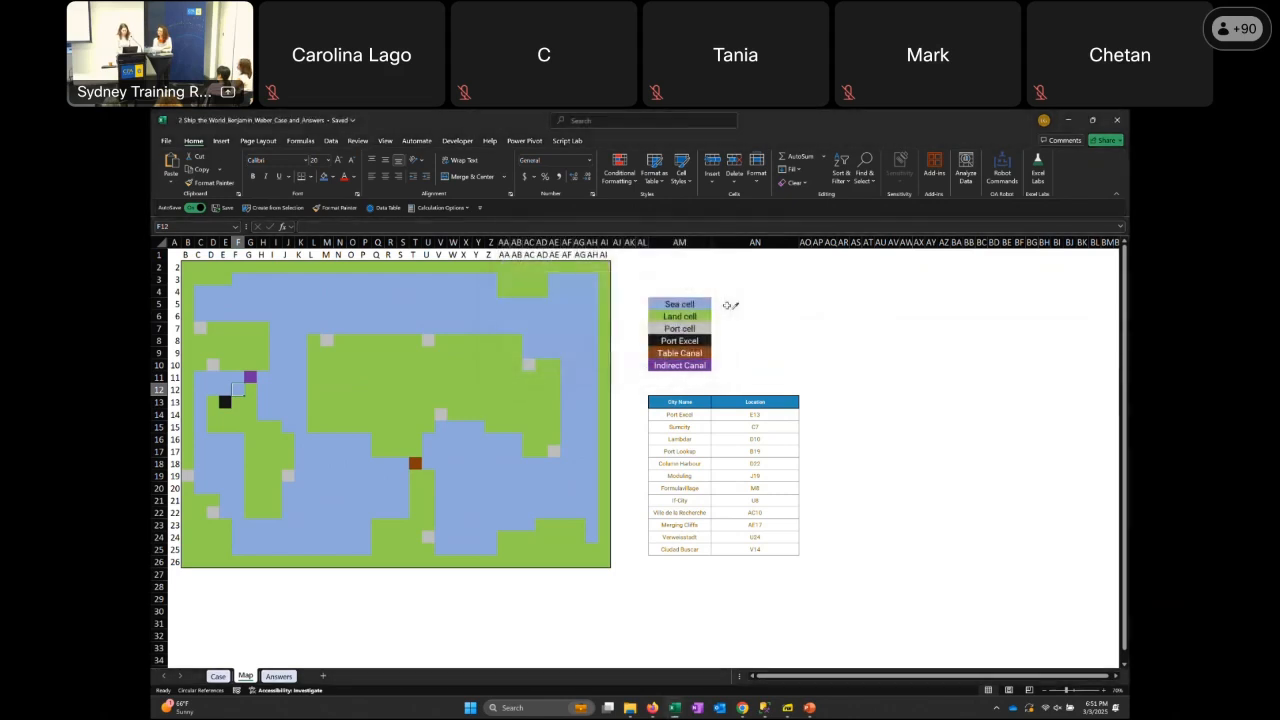
pyautogui.click(364, 354)
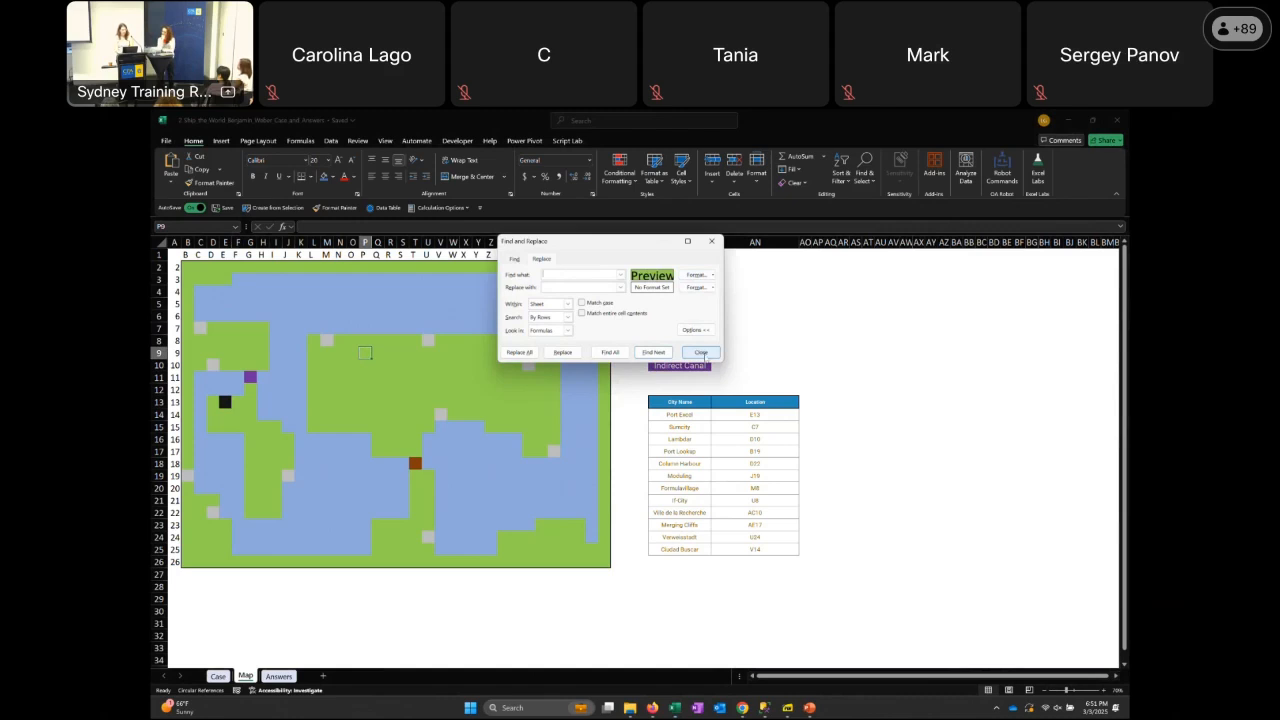
pyautogui.click(701, 353)
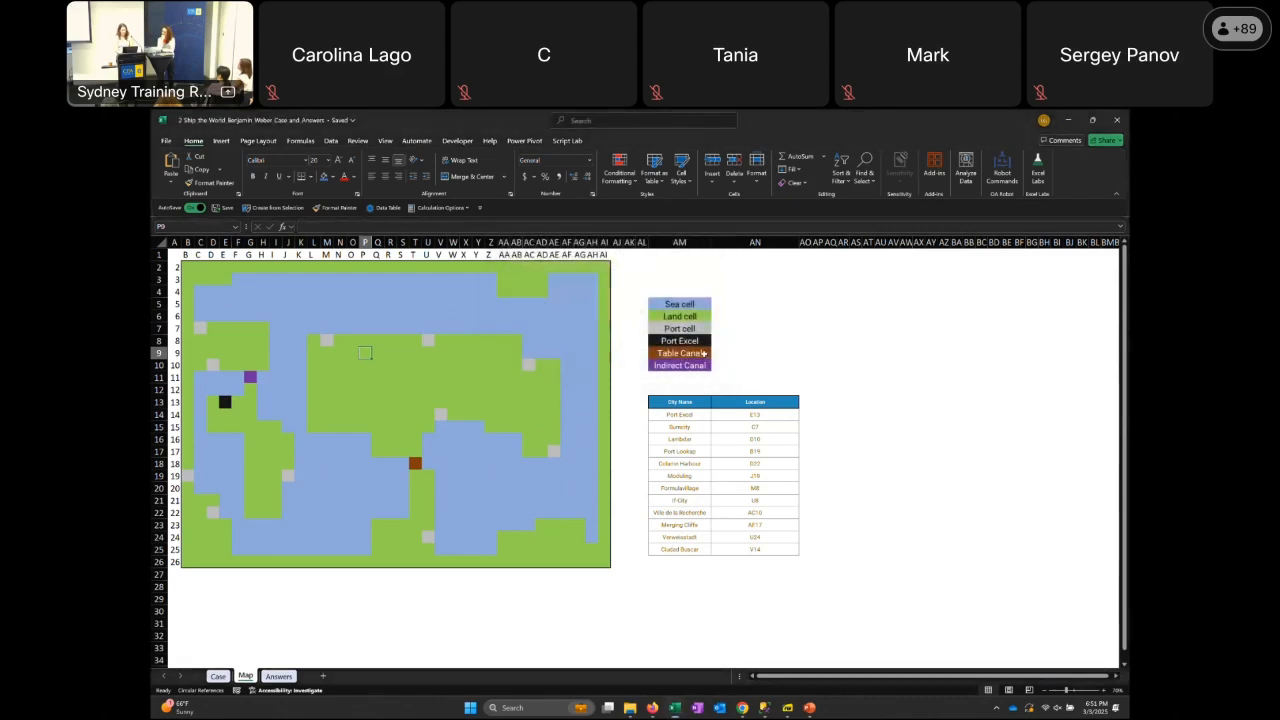
# Return to the Case sheet and go to the Bonus 5 answer cell E48
pyautogui.click(218, 676)
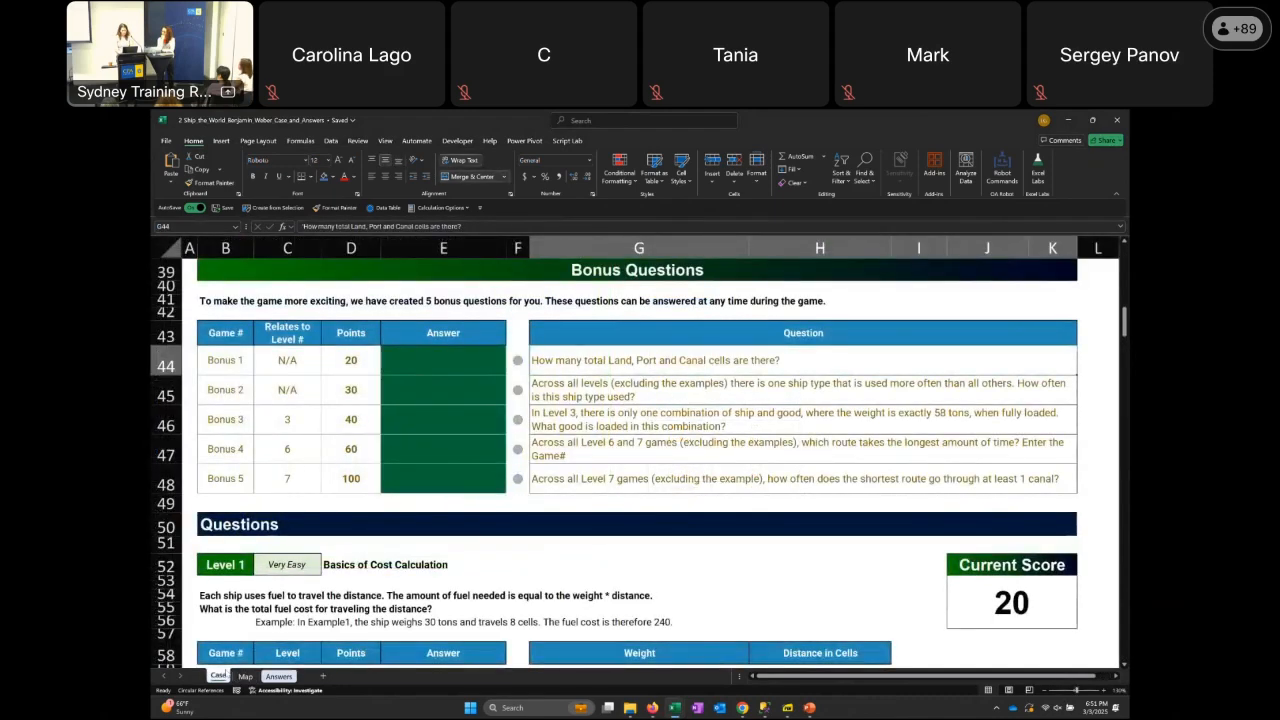
pyautogui.press('Down')
pyautogui.press('Down')
pyautogui.press('Down')
pyautogui.press('Down')
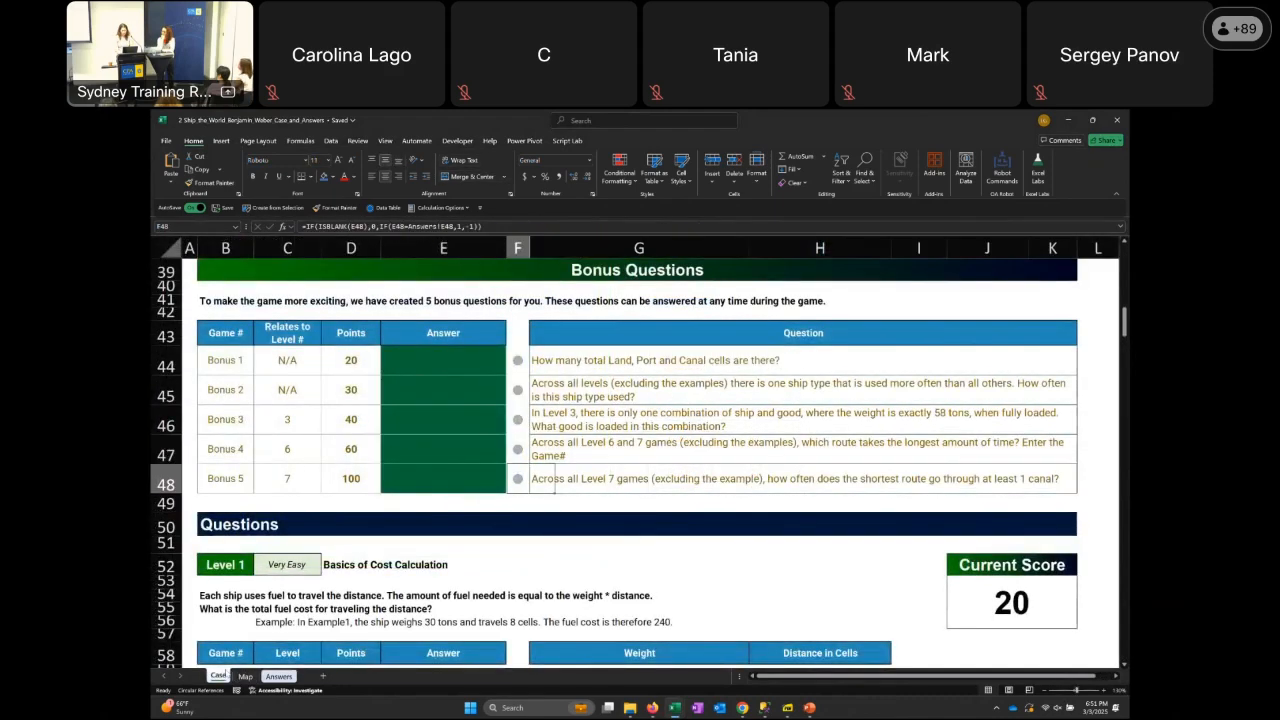
pyautogui.press('Left')
pyautogui.press('Left')
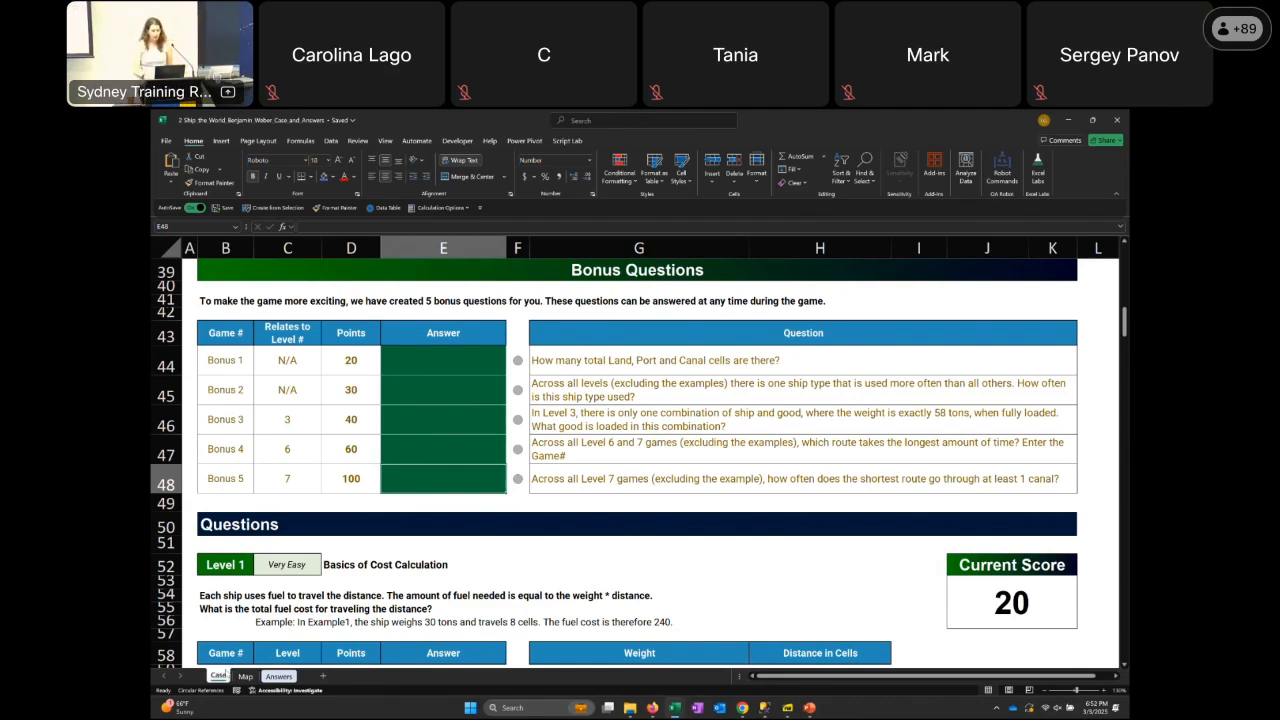
# Look over the Points and Answer columns of the bonus questions, ending just below the Bonus 5 answer
pyautogui.press('Left')
pyautogui.press('Up')
pyautogui.press('Up')
pyautogui.press('Up')
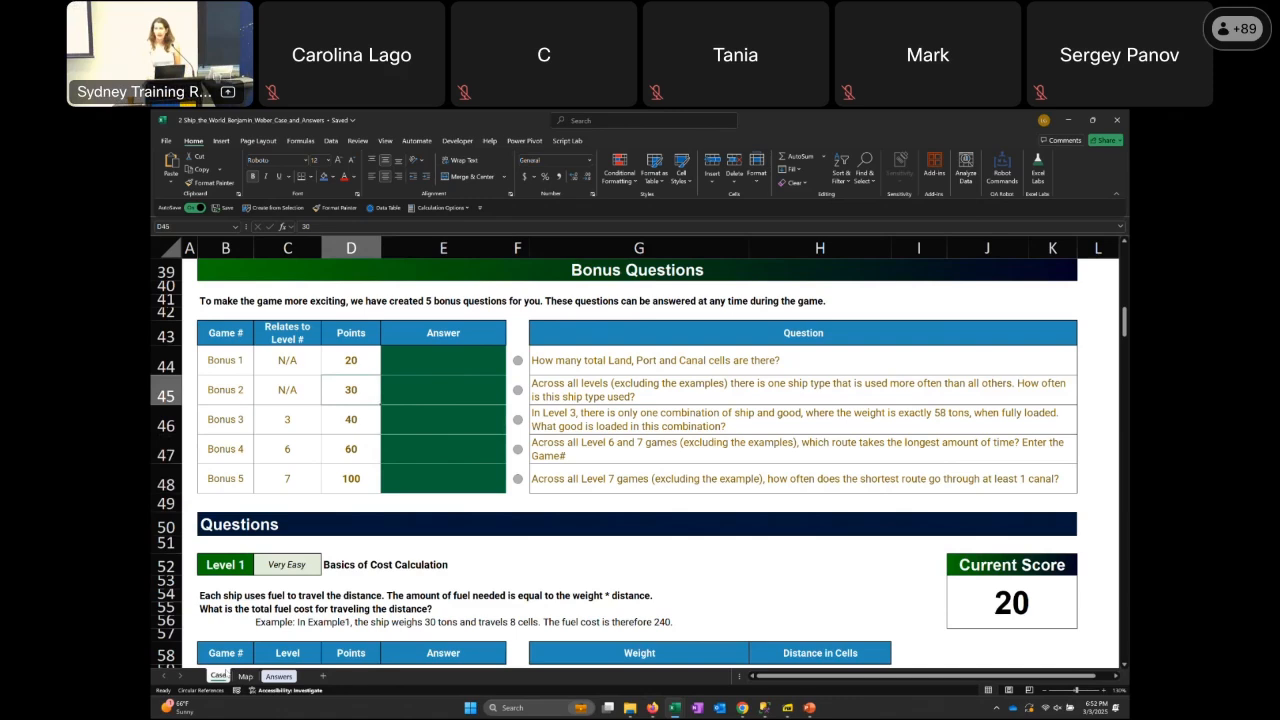
pyautogui.press('Right')
pyautogui.press('Up')
pyautogui.press('Up')
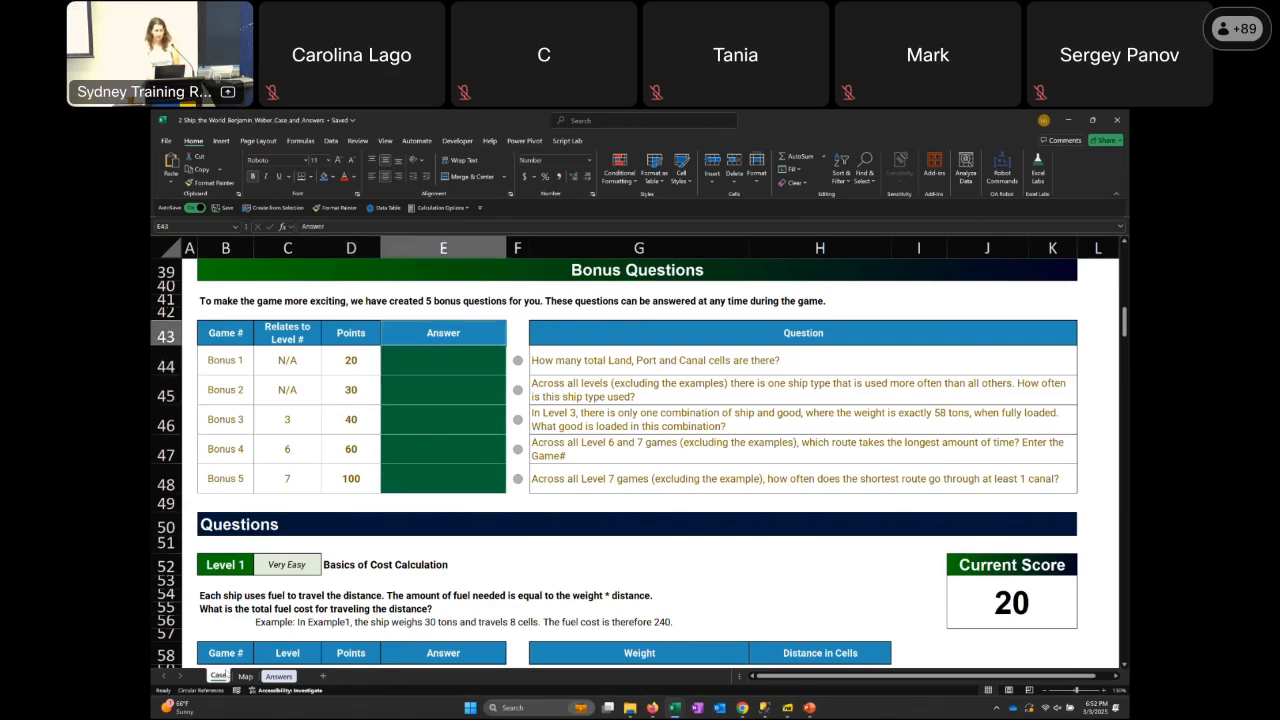
pyautogui.press('Down')
pyautogui.press('Down')
pyautogui.press('Down')
pyautogui.press('Down')
pyautogui.press('Down')
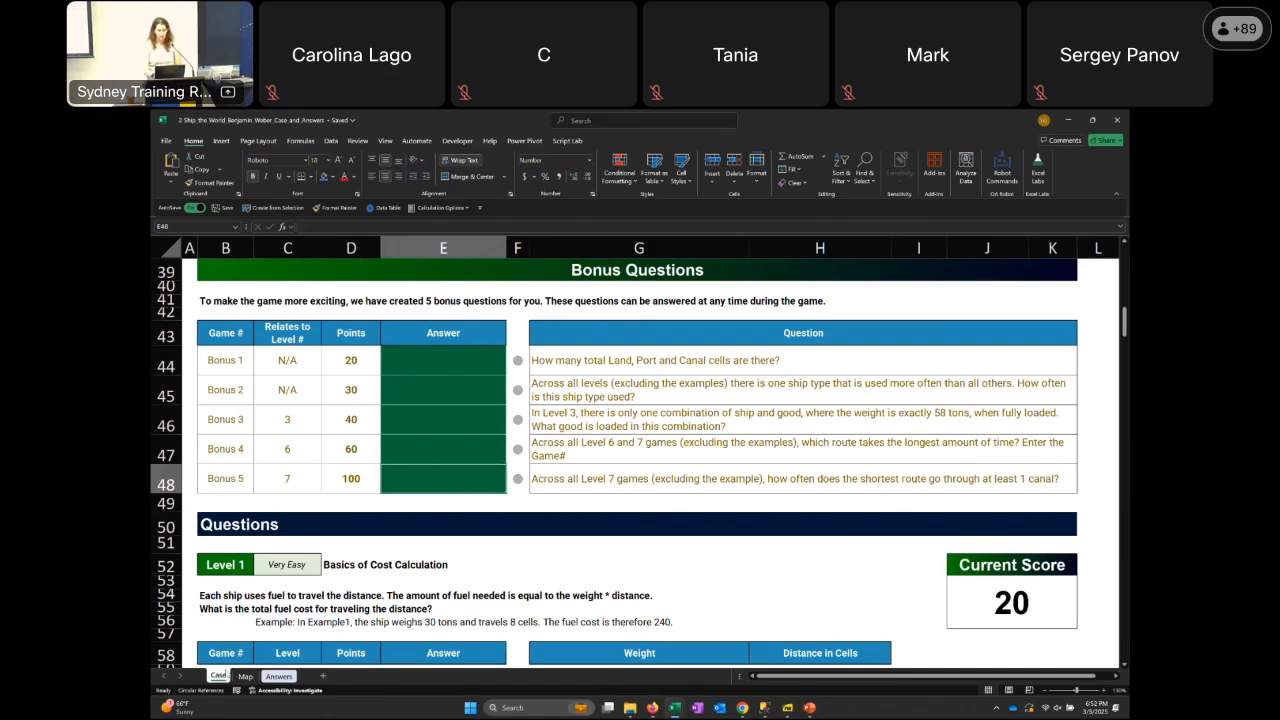
pyautogui.press('Down')
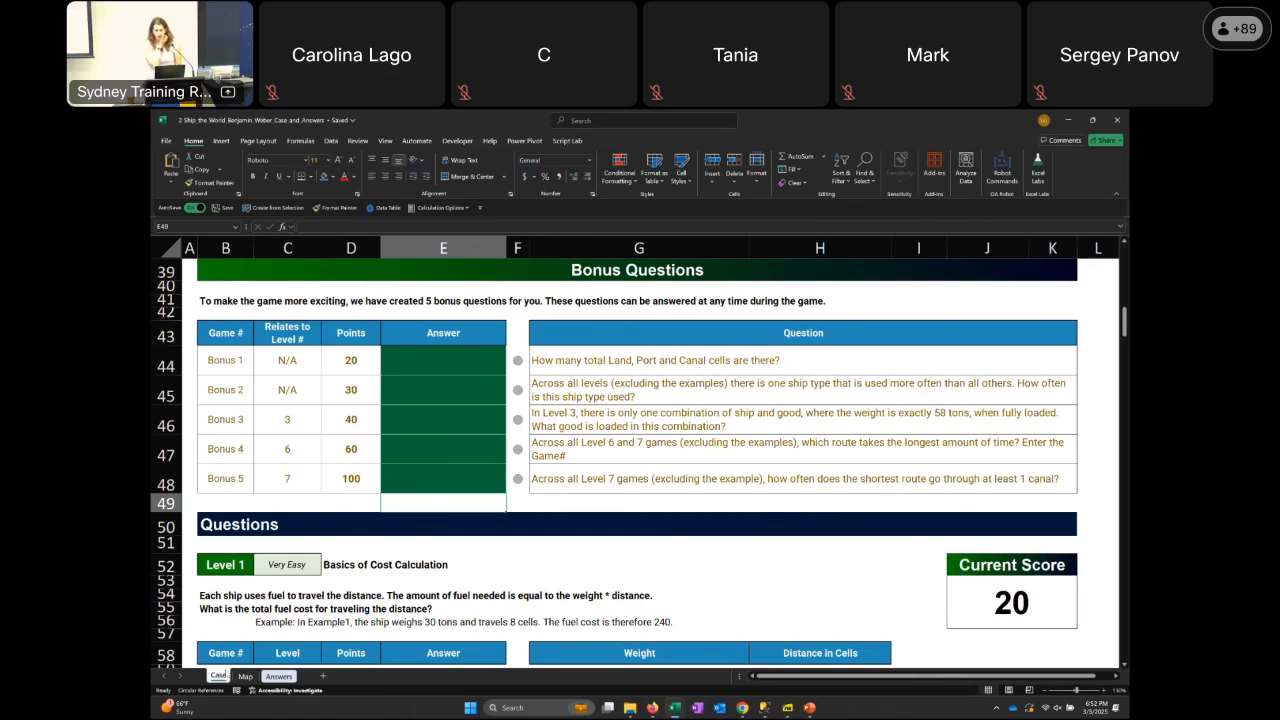
# Go back through the bonus questions' Points column to cell A41 beside the introductory text
pyautogui.press('Left')
pyautogui.press('Up')
pyautogui.press('Up')
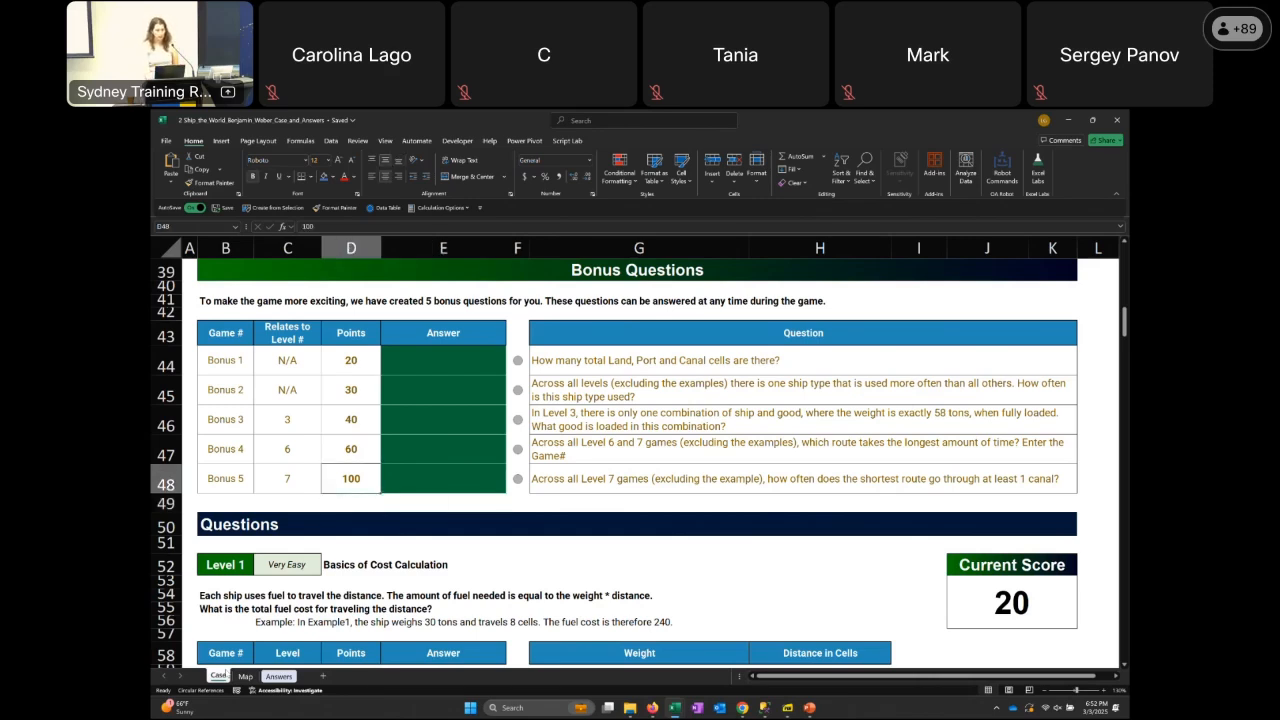
pyautogui.press('Up')
pyautogui.press('Up')
pyautogui.press('Up')
pyautogui.press('Up')
pyautogui.press('Up')
pyautogui.press('Up')
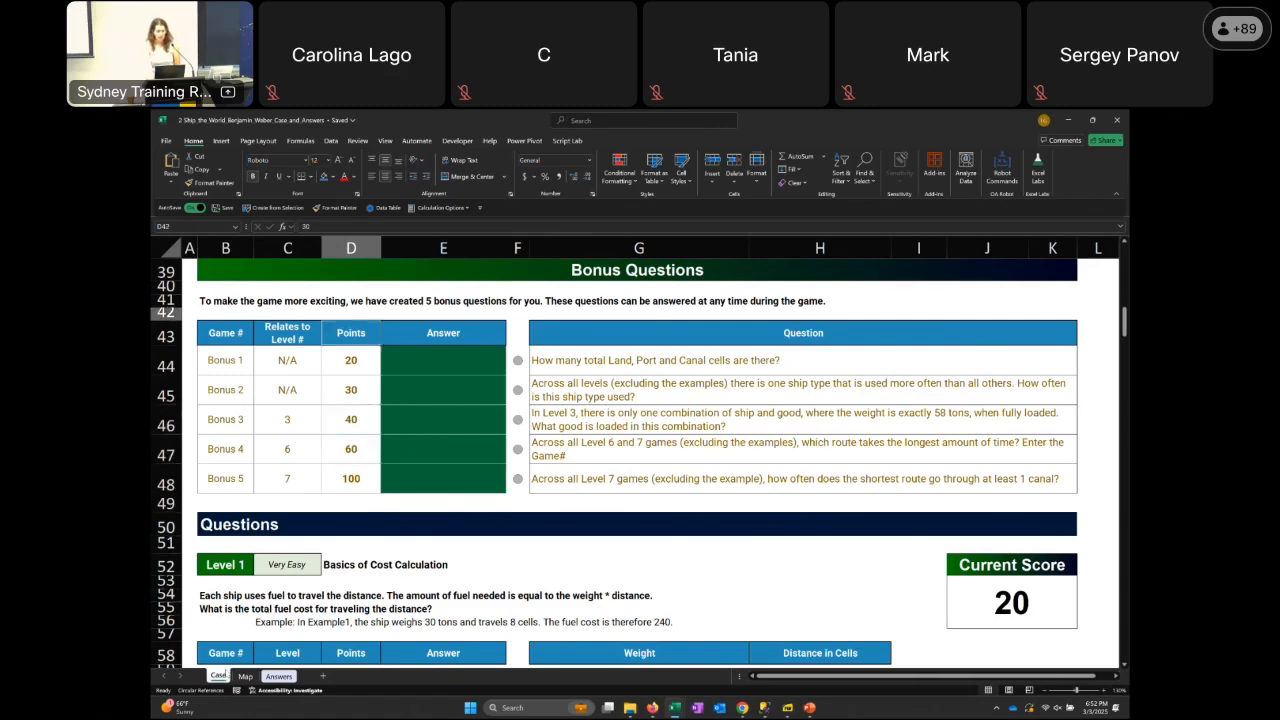
pyautogui.press('Left')
pyautogui.press('Left')
pyautogui.press('Left')
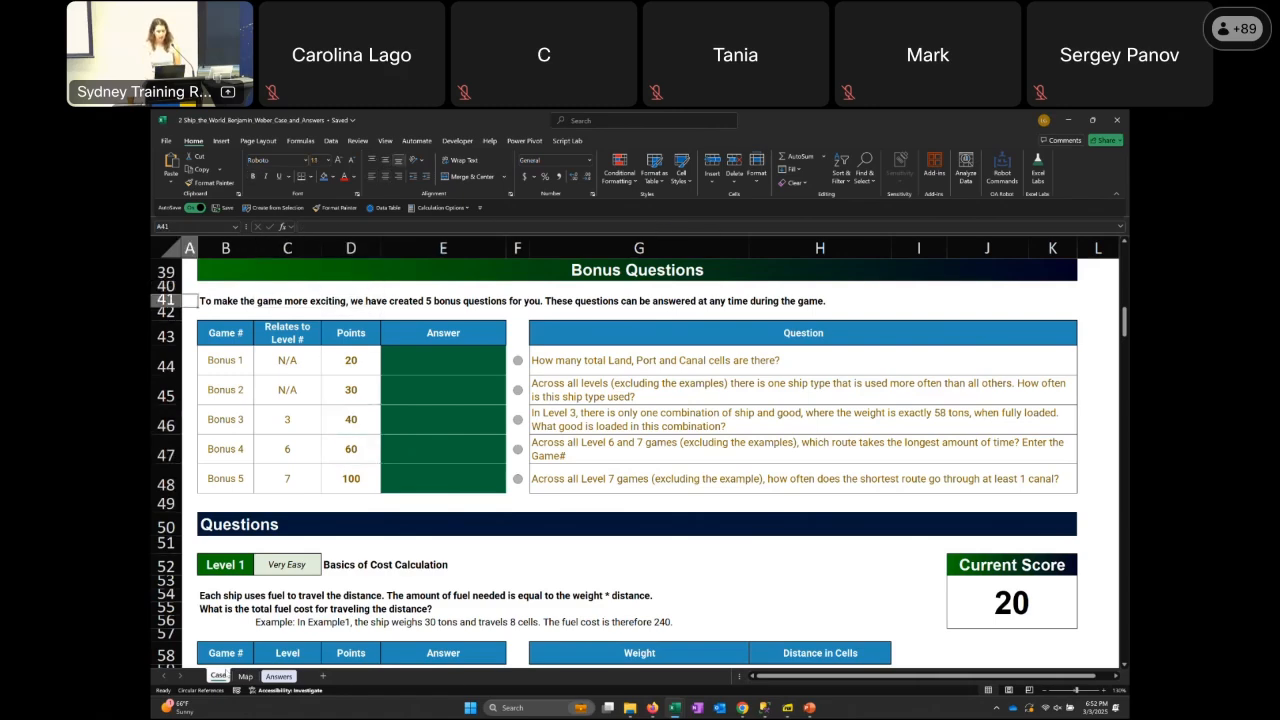
# Go down to the Level 2 game table and select answer cell E88 for game 13
pyautogui.press('pagedown')
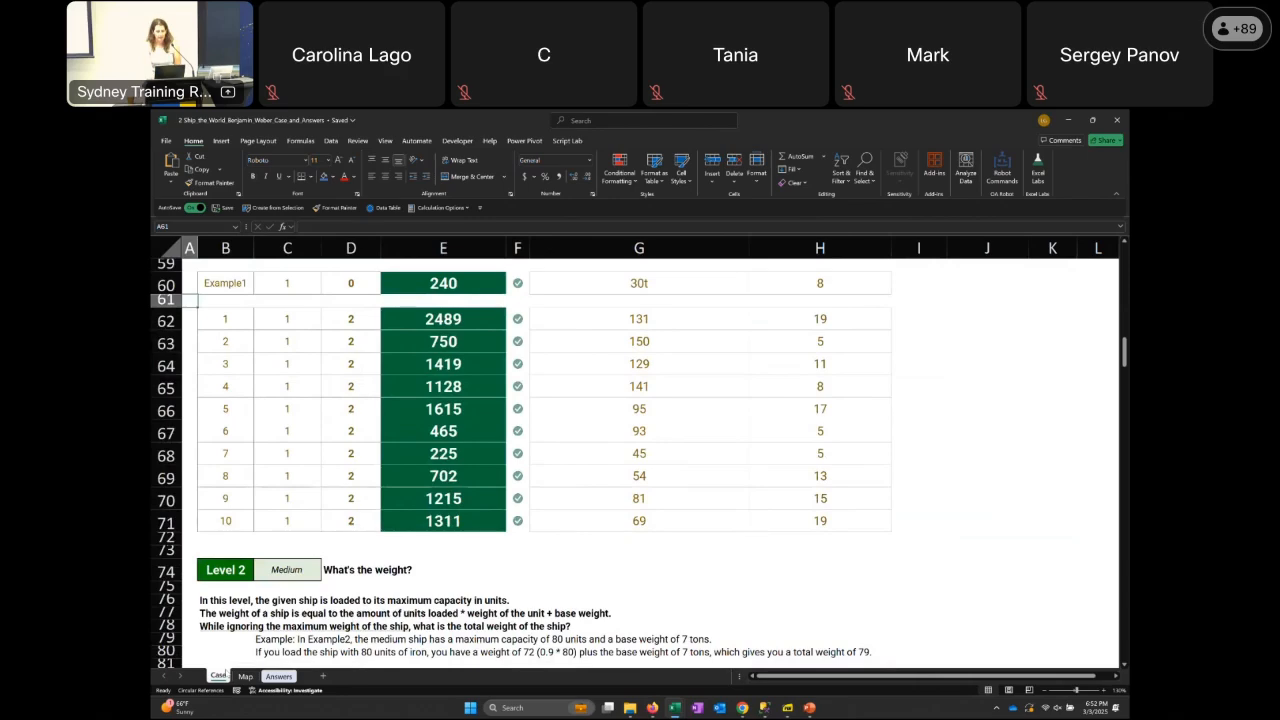
pyautogui.press('pagedown')
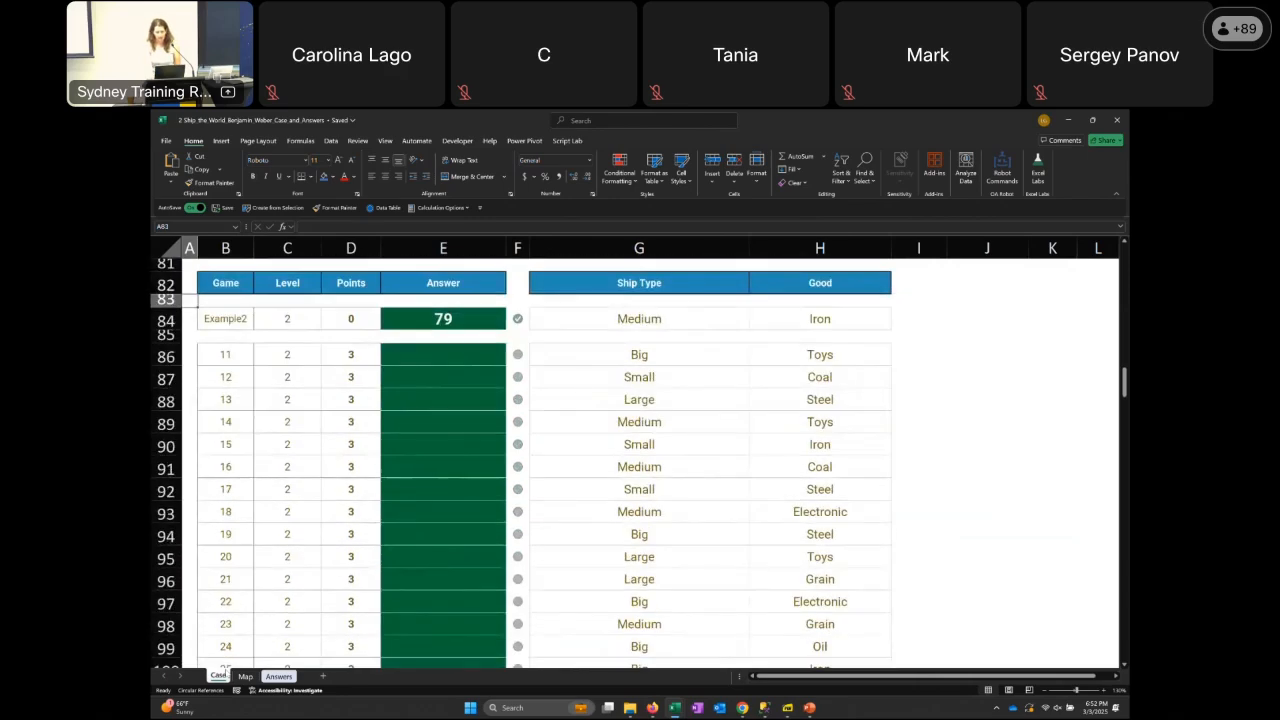
pyautogui.press('Down')
pyautogui.press('Down')
pyautogui.press('Down')
pyautogui.press('Down')
pyautogui.press('Down')
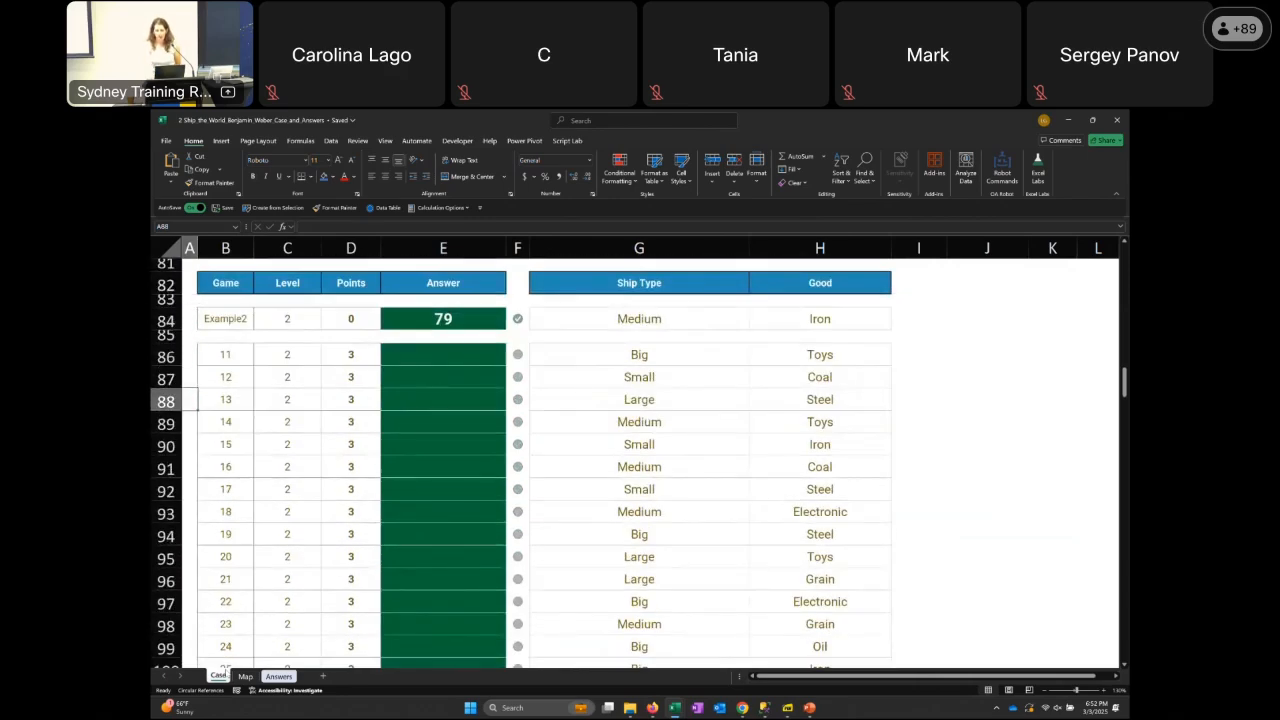
pyautogui.press('Right')
pyautogui.press('Right')
pyautogui.press('Right')
pyautogui.press('Right')
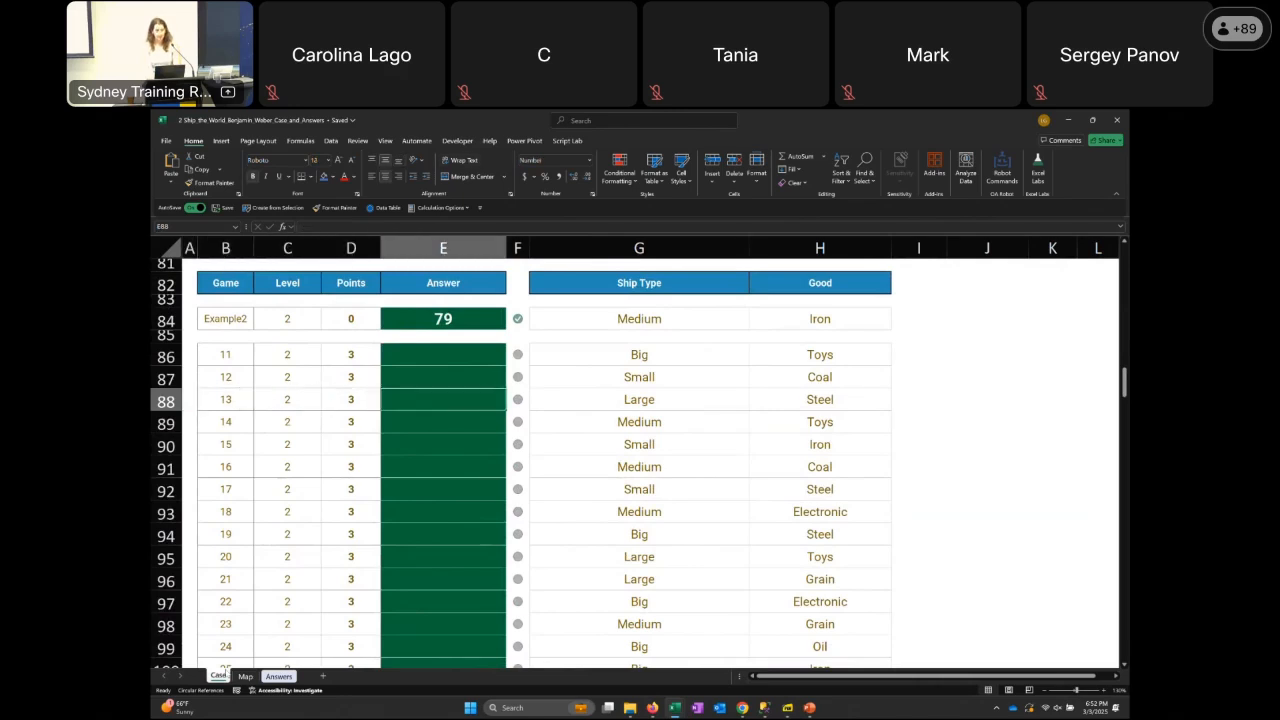
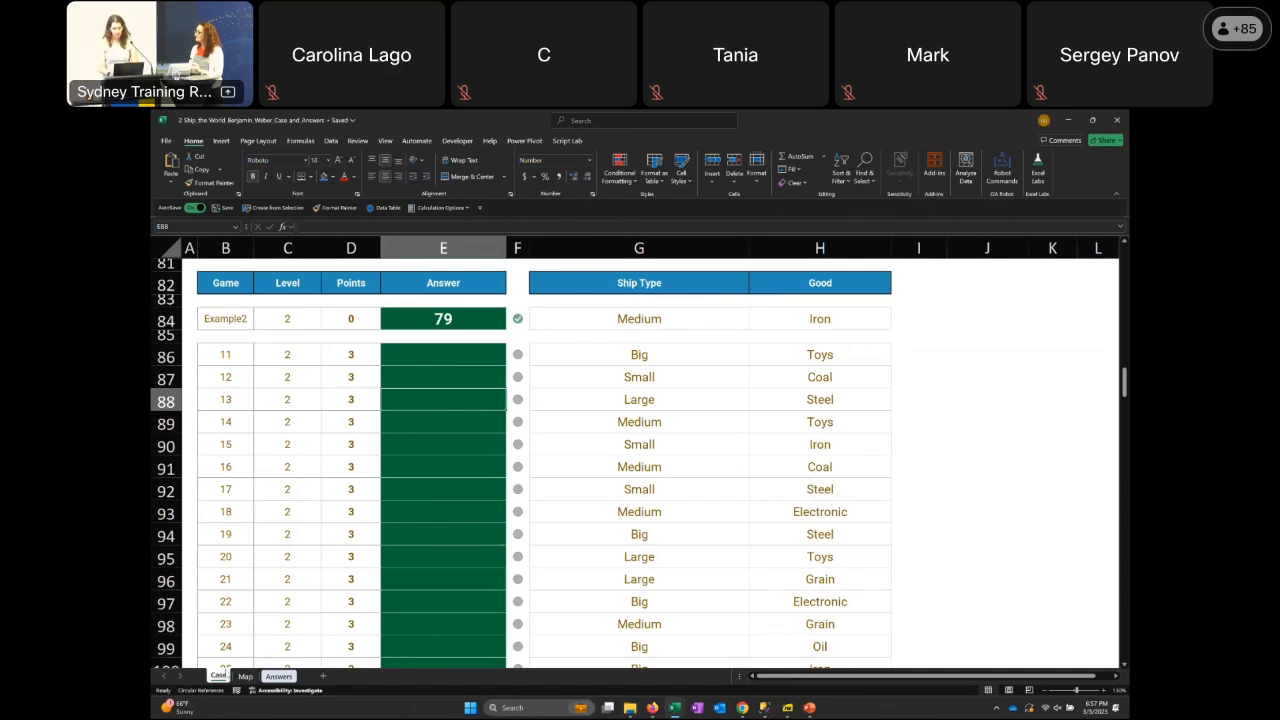
# Switch to the Axel the Elf's Christmas Catastrophe workbook and select the case title in B4
pyautogui.moveTo(676, 707)
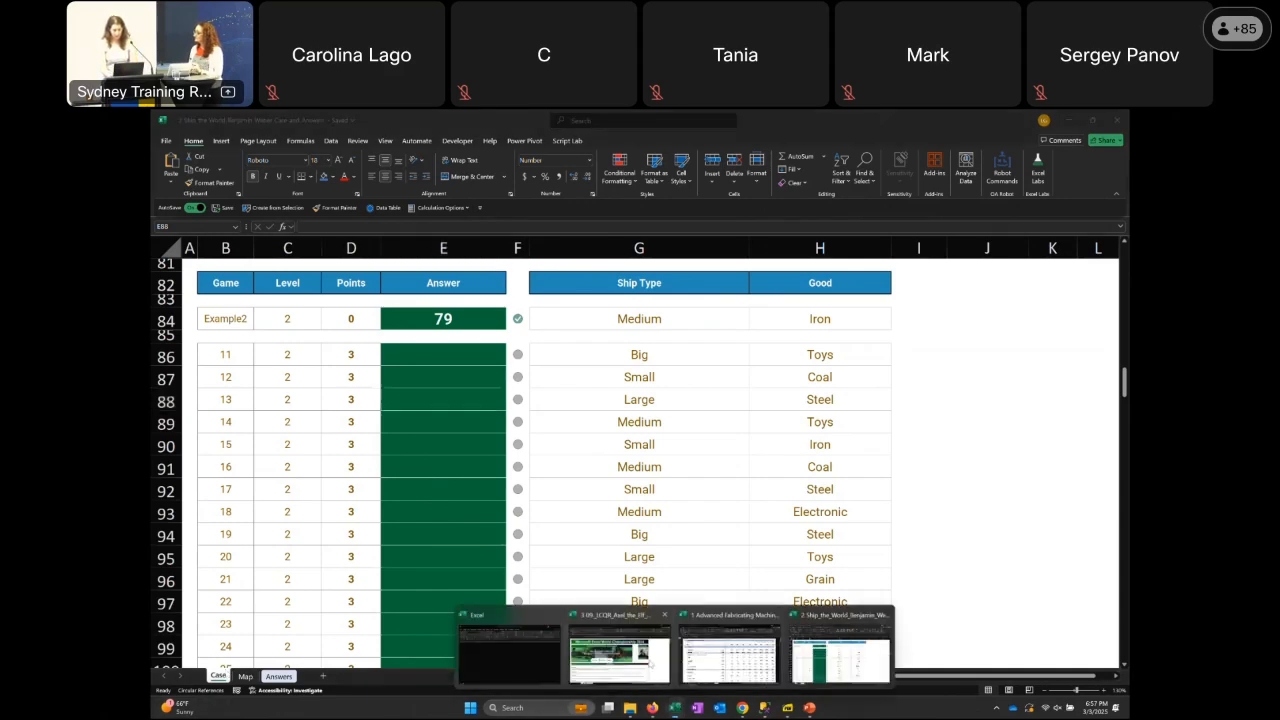
pyautogui.click(651, 663)
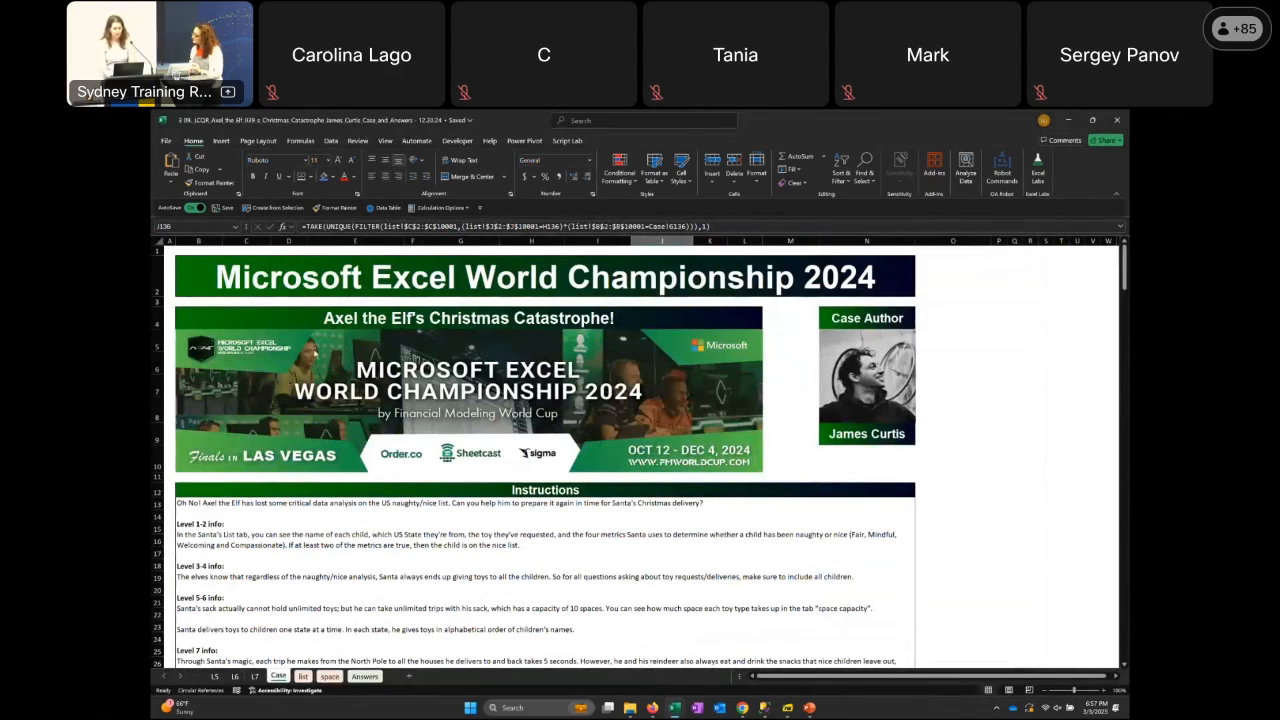
pyautogui.click(256, 303)
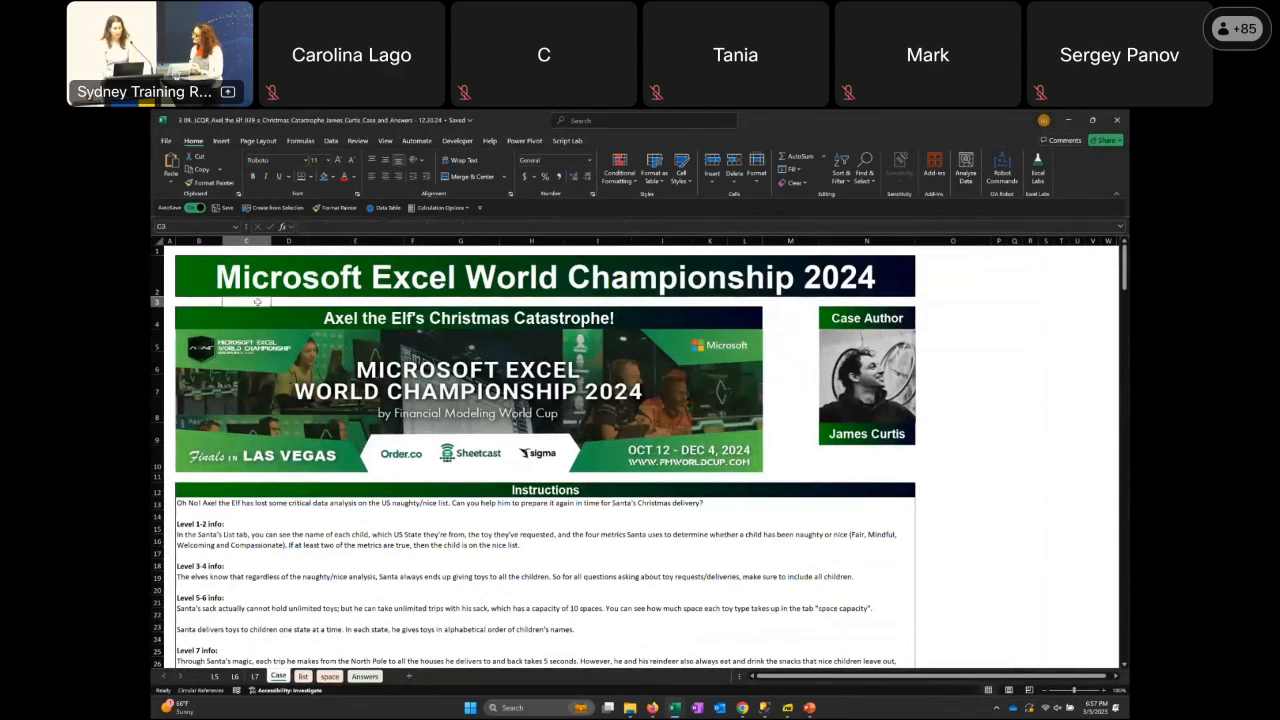
pyautogui.press('Left')
pyautogui.press('Down')
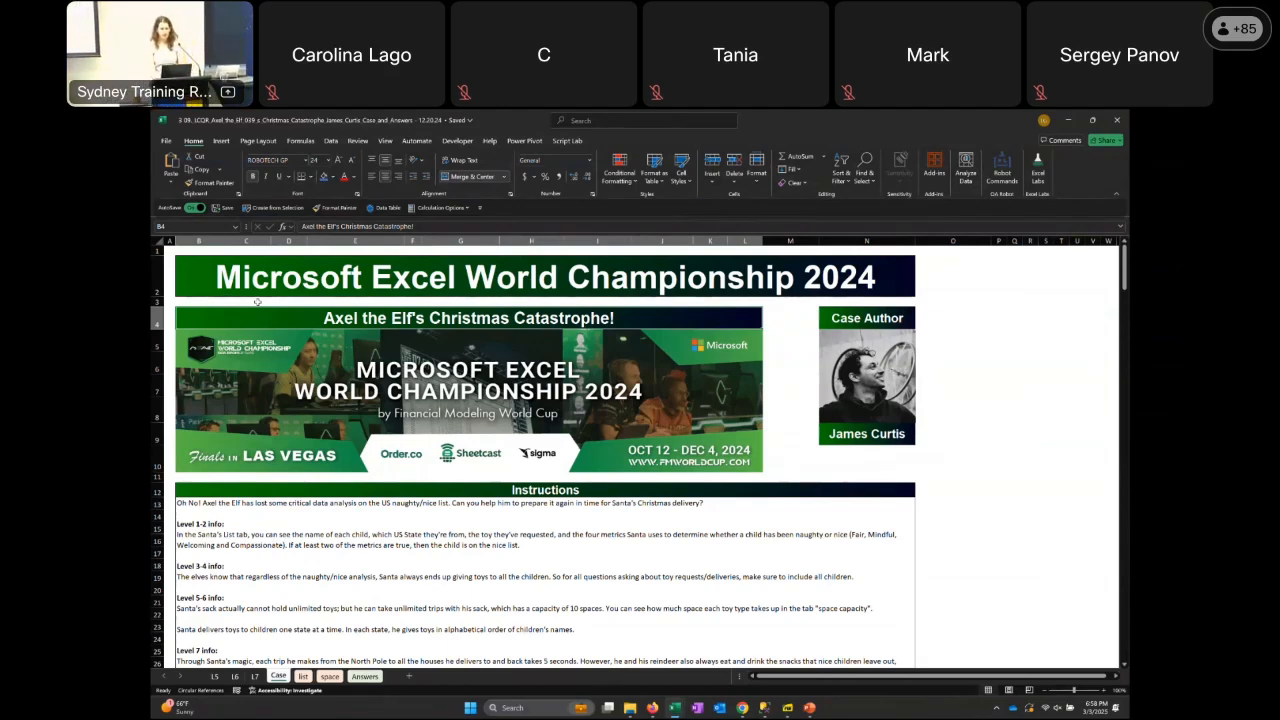
# Go down to the Instructions text in B13 and enlarge the Case sheet's zoom to 130%
pyautogui.press('Down')
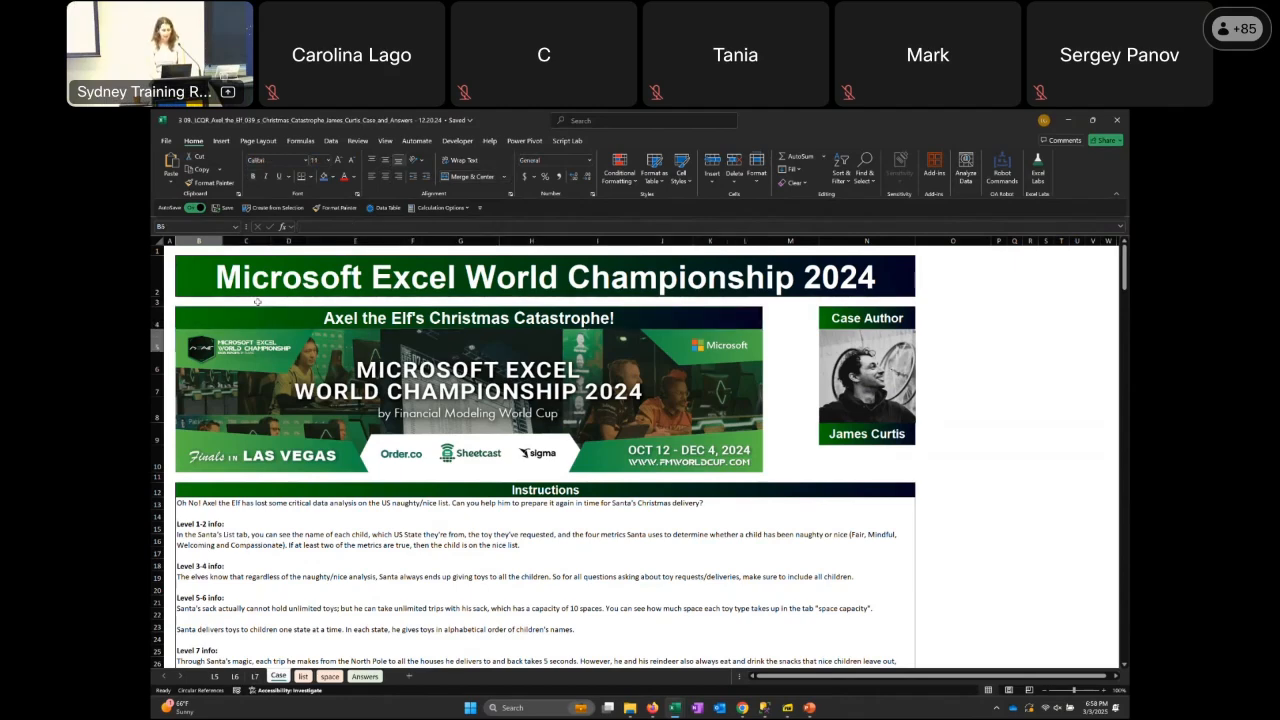
pyautogui.press('Down')
pyautogui.press('Down')
pyautogui.press('Down')
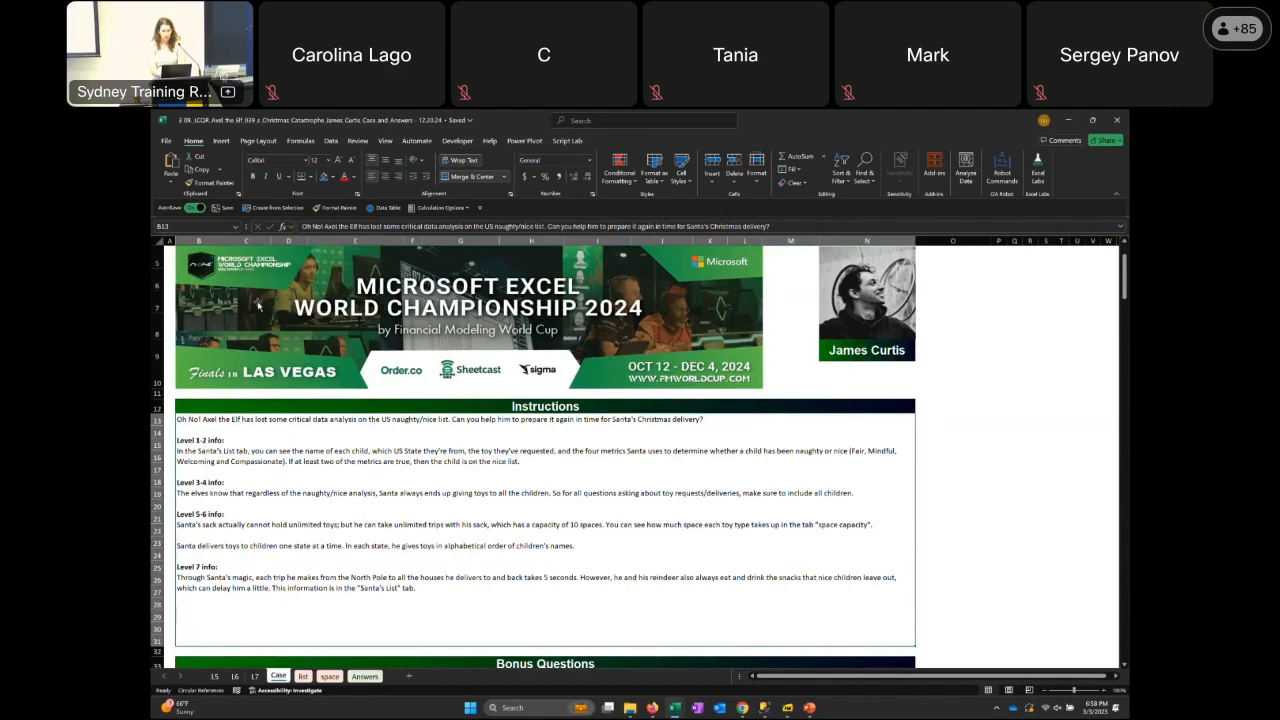
pyautogui.click(1104, 690)
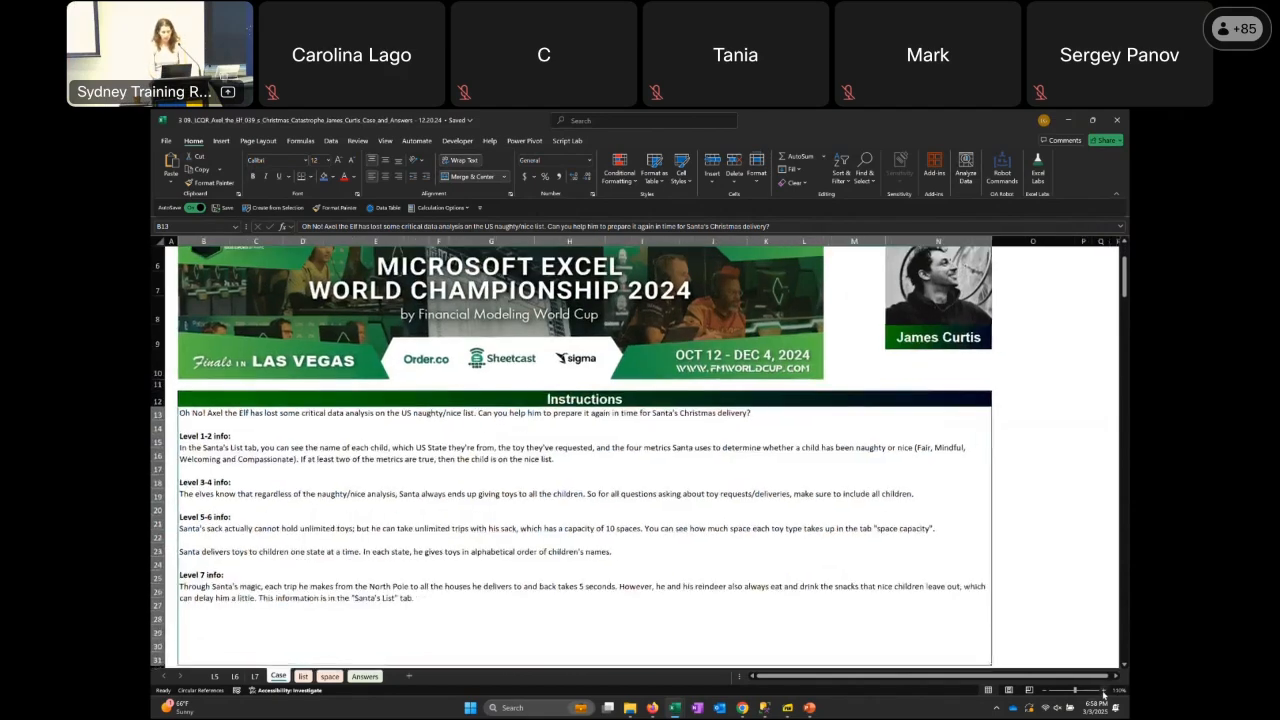
pyautogui.click(1104, 690)
pyautogui.click(1104, 690)
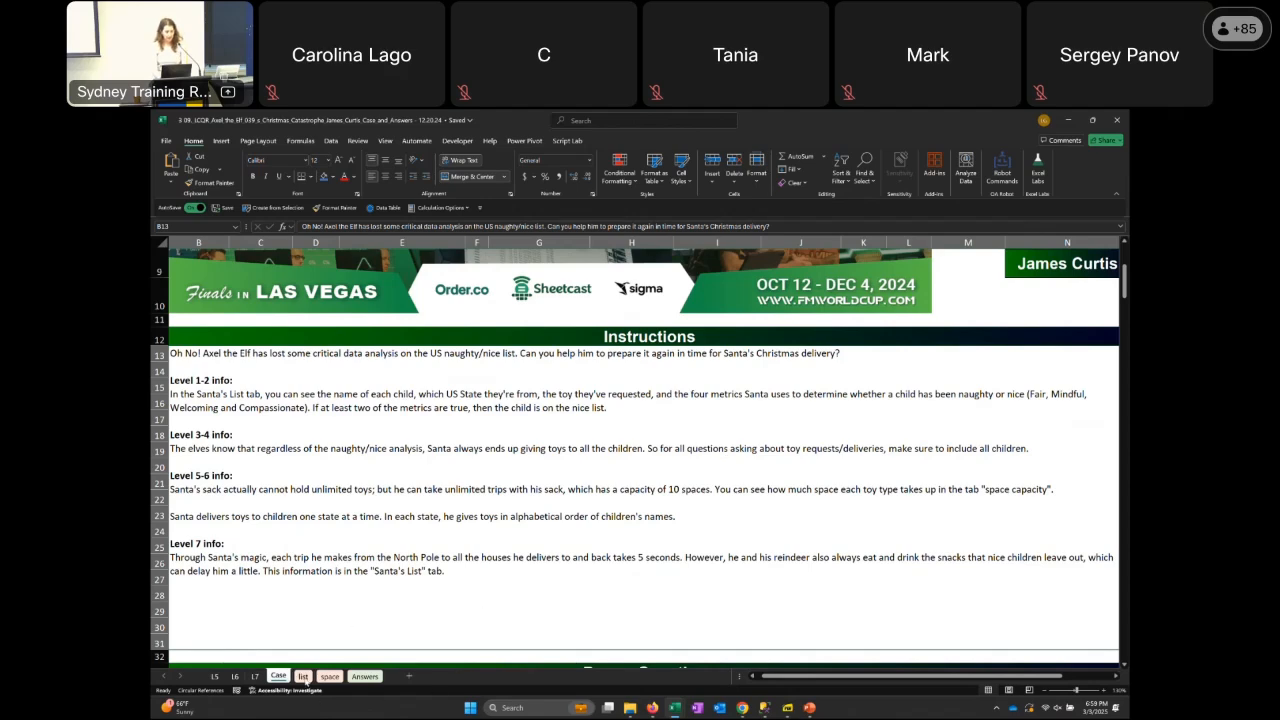
# Open the list sheet and highlight the children's data from Name to Compassionate down to the last row, then return to A1
pyautogui.click(303, 676)
pyautogui.hotkey('ctrl', 'Home')
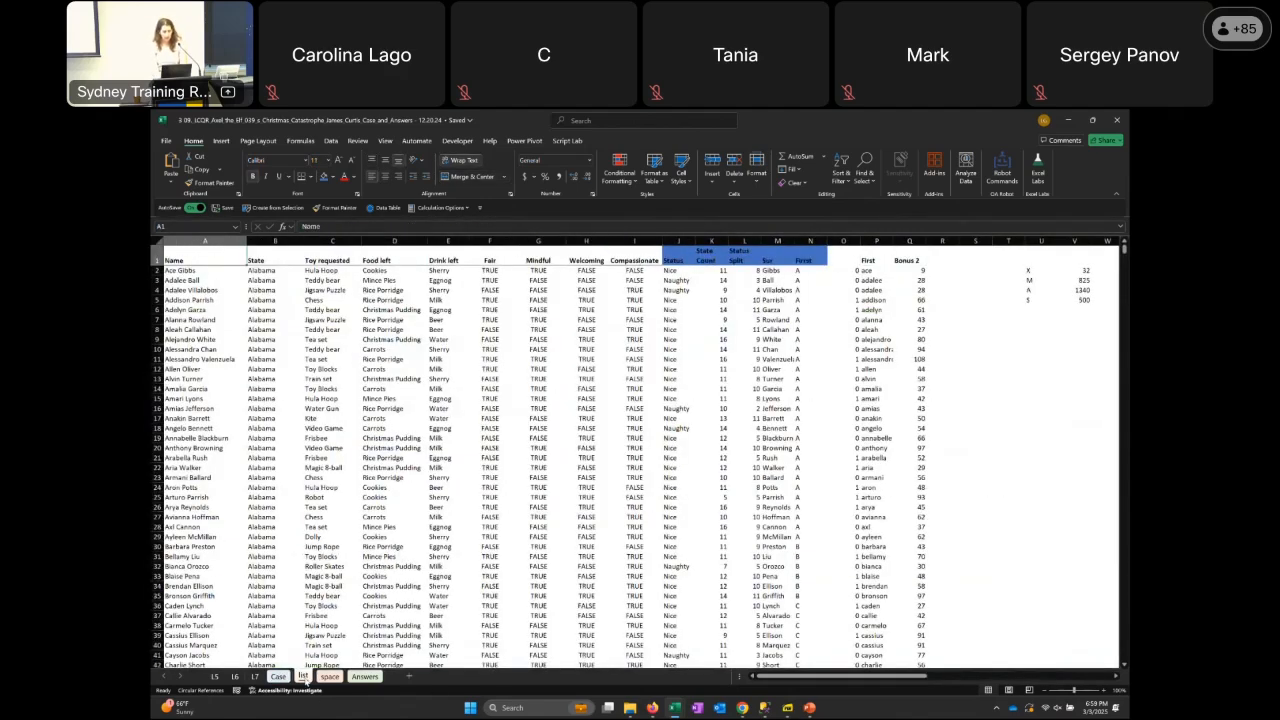
pyautogui.hotkey('shift', 'Right')
pyautogui.hotkey('shift', 'Right')
pyautogui.hotkey('shift', 'Right')
pyautogui.hotkey('shift', 'Right')
pyautogui.hotkey('shift', 'Right')
pyautogui.hotkey('shift', 'Right')
pyautogui.hotkey('shift', 'Right')
pyautogui.hotkey('shift', 'Right')
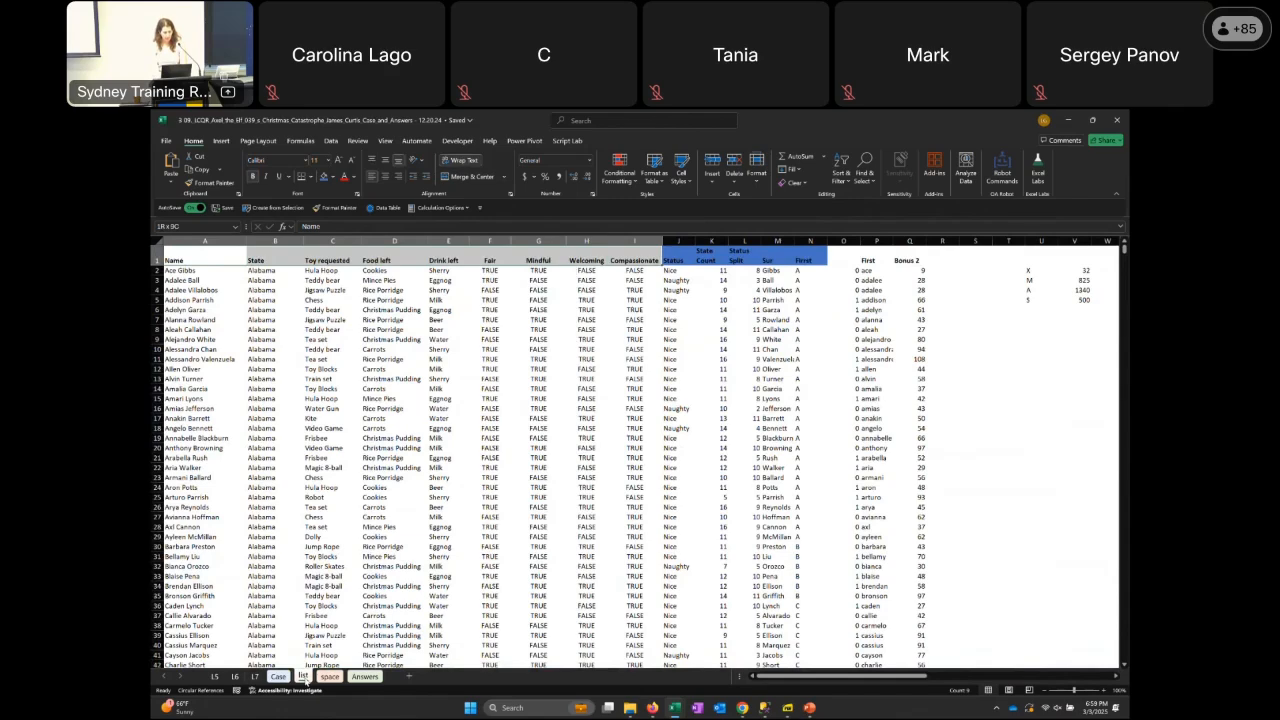
pyautogui.hotkey('shift', 'Down')
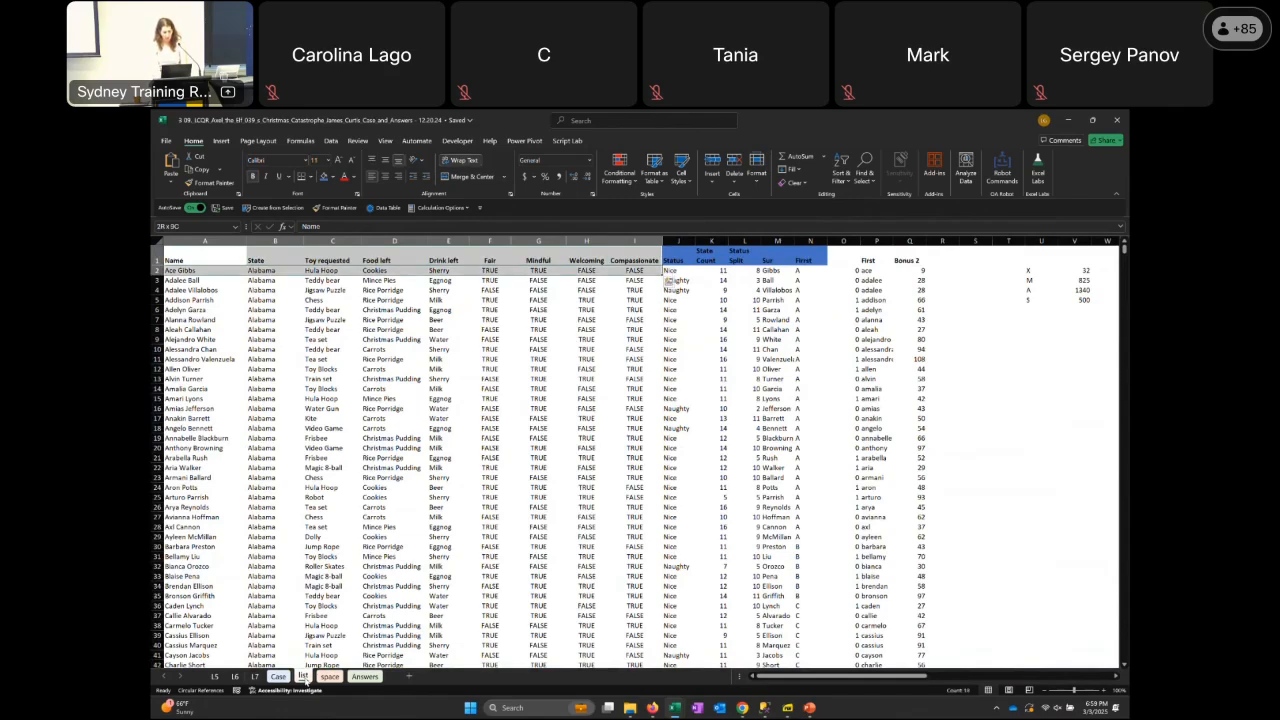
pyautogui.hotkey('ctrl', 'shift', 'Down')
pyautogui.hotkey('ctrl', 'Home')
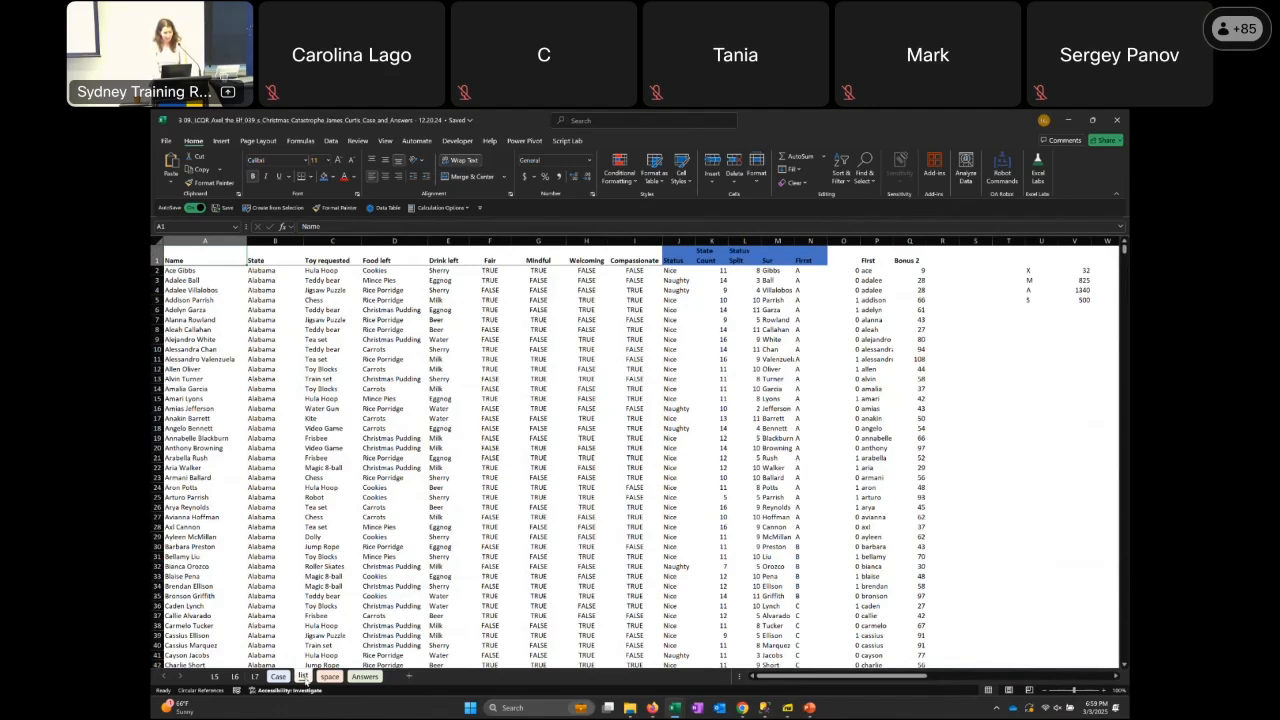
# Go along the first child's row through the toy requested and the food and drink left to the Fair value in F2
pyautogui.press('Down')
pyautogui.press('Right')
pyautogui.press('Right')
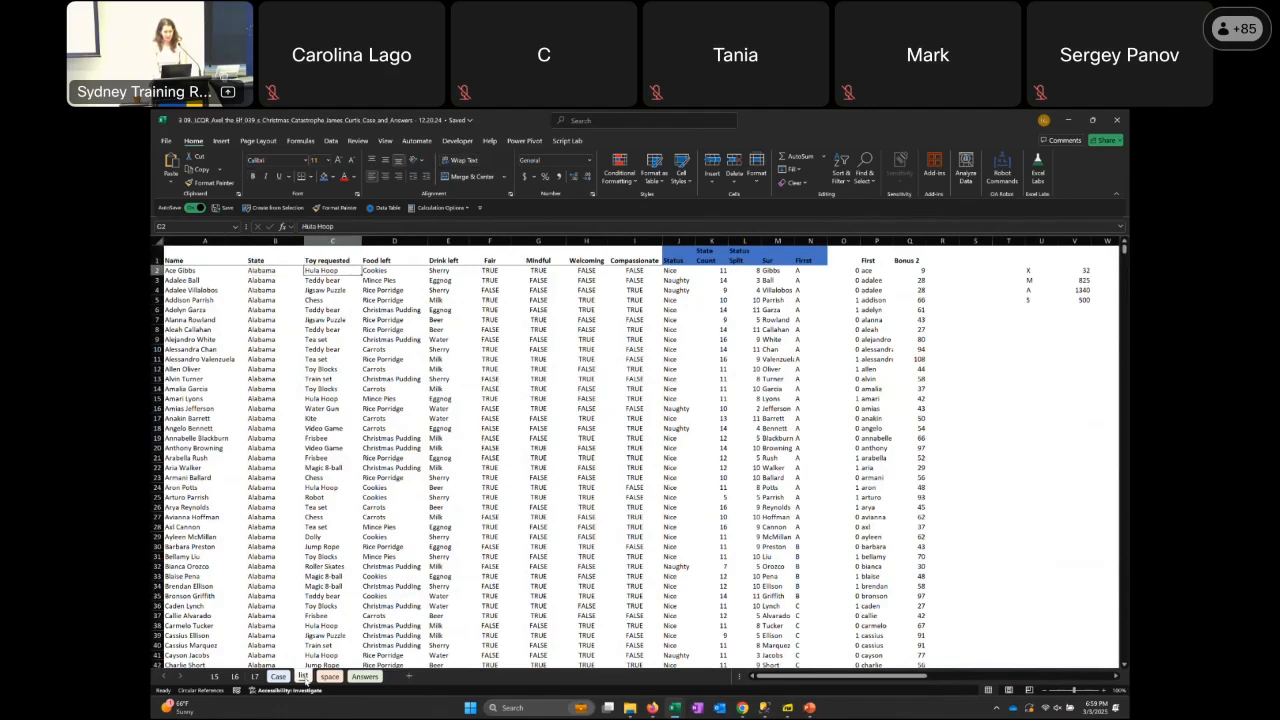
pyautogui.press('Right')
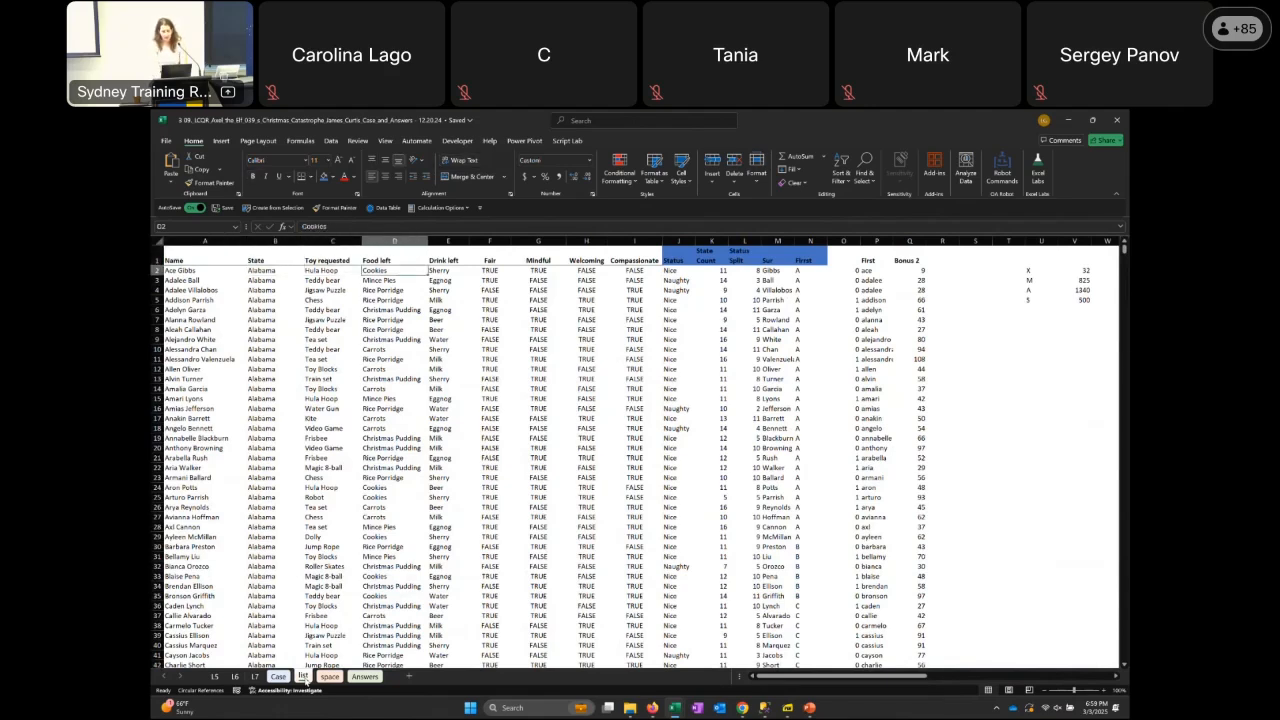
pyautogui.hotkey('shift', 'Right')
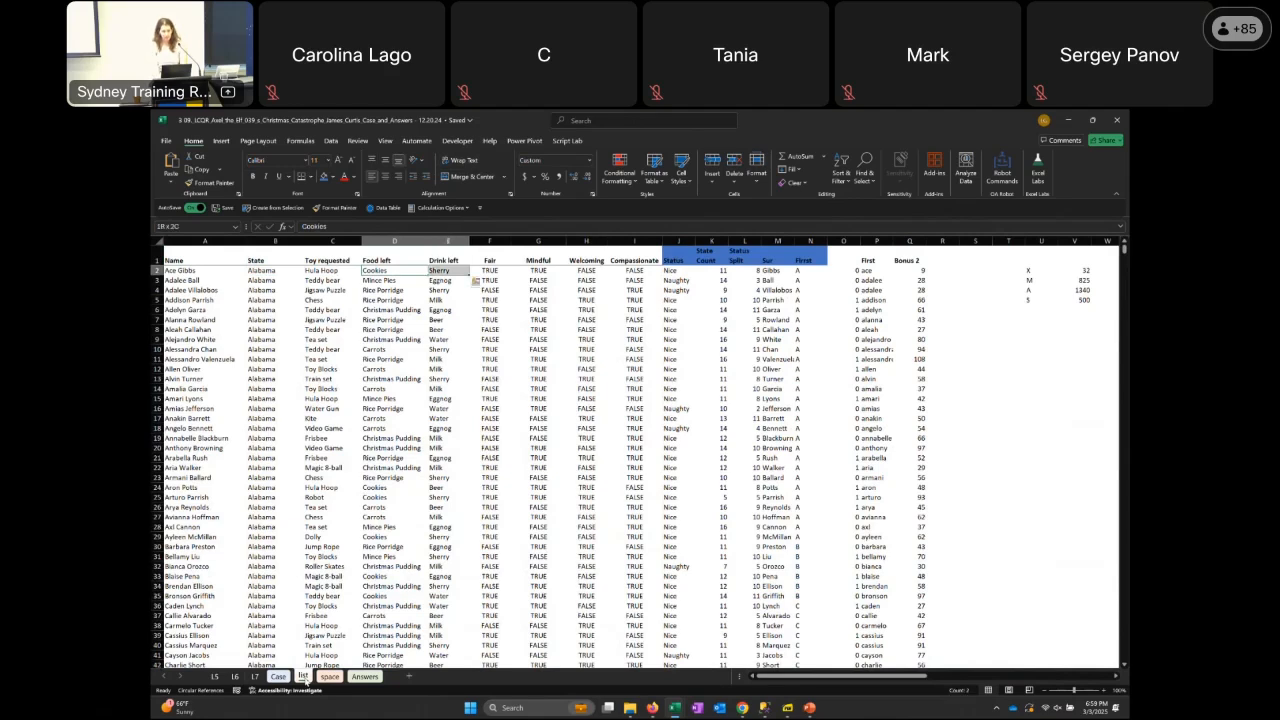
pyautogui.press('Right')
pyautogui.press('Right')
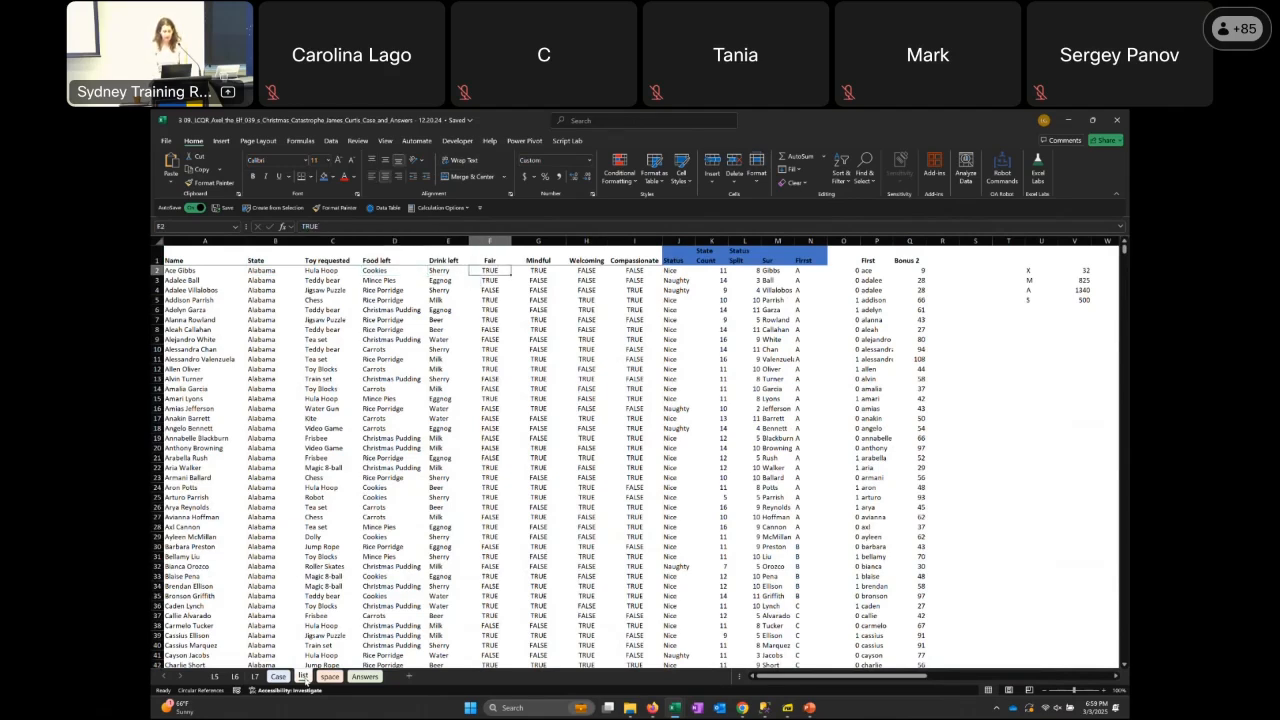
# Highlight the Fair to Compassionate metrics with the first child's values, then go to the Status formula in J2
pyautogui.press('Up')
pyautogui.hotkey('shift', 'Down')
pyautogui.hotkey('shift', 'Right')
pyautogui.hotkey('shift', 'Right')
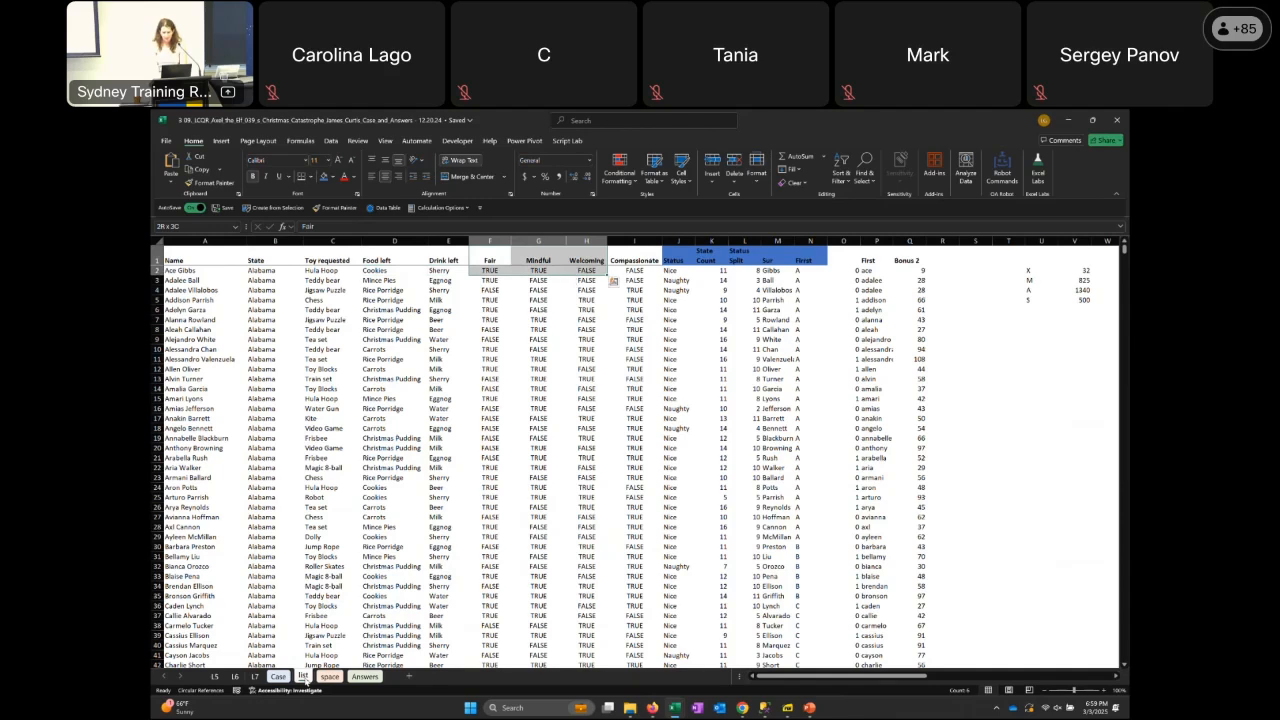
pyautogui.hotkey('shift', 'Right')
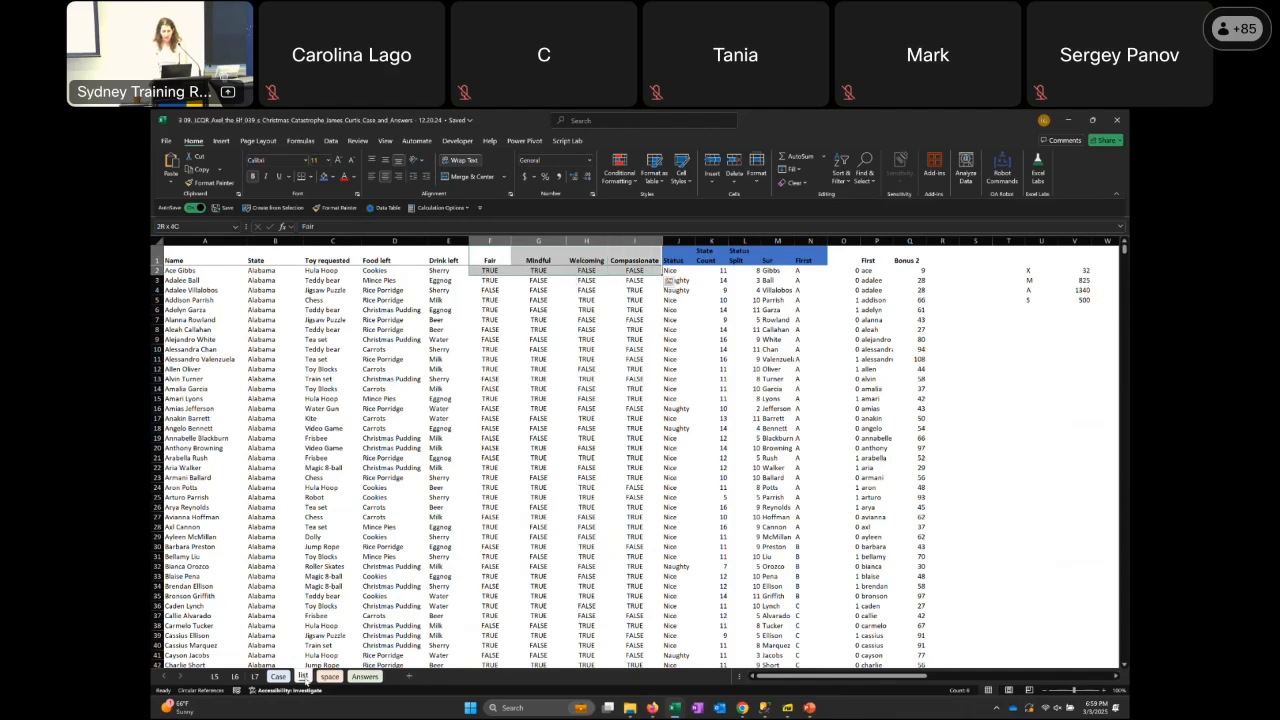
pyautogui.press('Down')
pyautogui.press('Right')
pyautogui.press('Right')
pyautogui.press('Right')
pyautogui.press('Right')
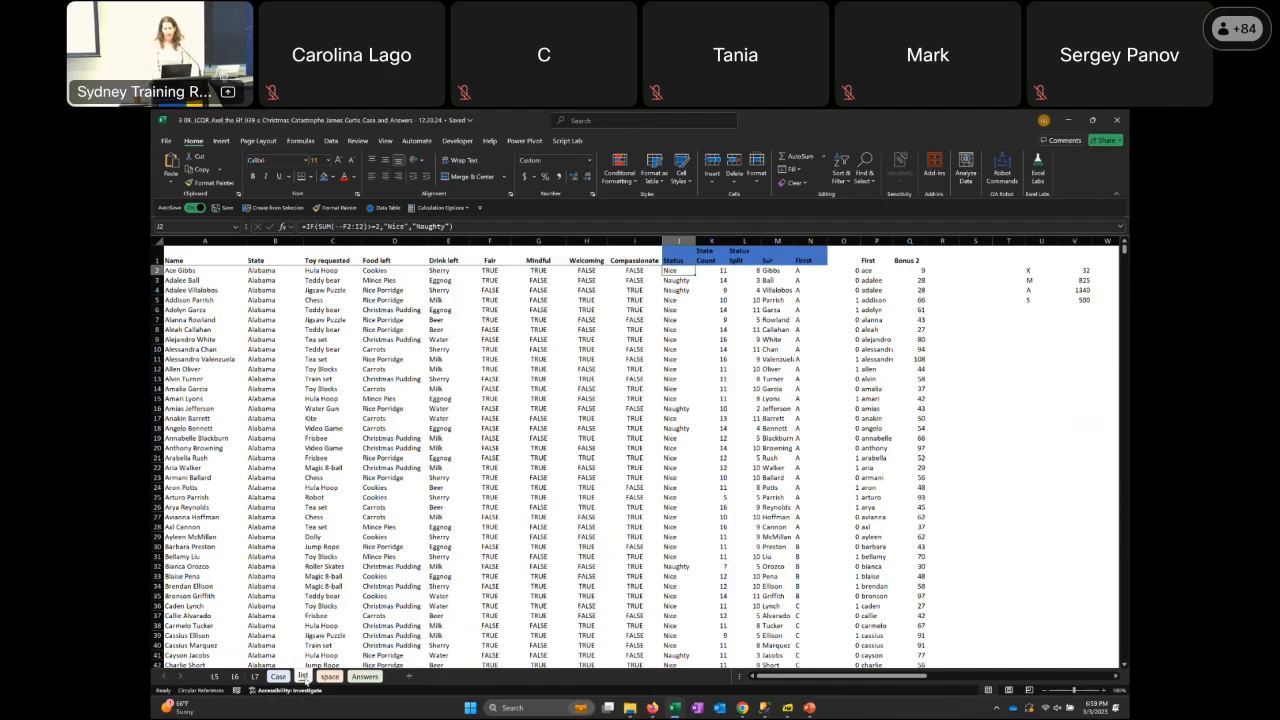
# Highlight the blue-headed helper columns J to N down to the last row and return to the Status formula in J2
pyautogui.press('Up')
pyautogui.hotkey('shift', 'Right')
pyautogui.hotkey('shift', 'Right')
pyautogui.hotkey('shift', 'Right')
pyautogui.hotkey('shift', 'Right')
pyautogui.hotkey('ctrl', 'shift', 'Down')
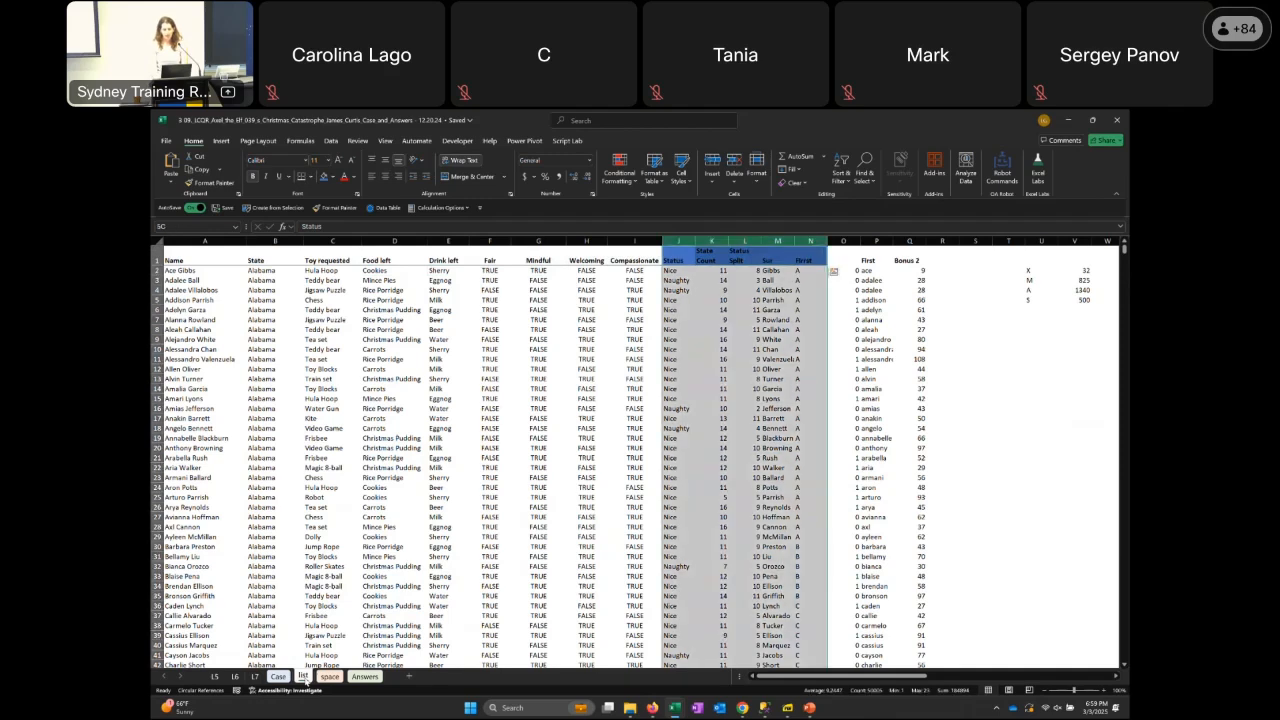
pyautogui.press('Down')
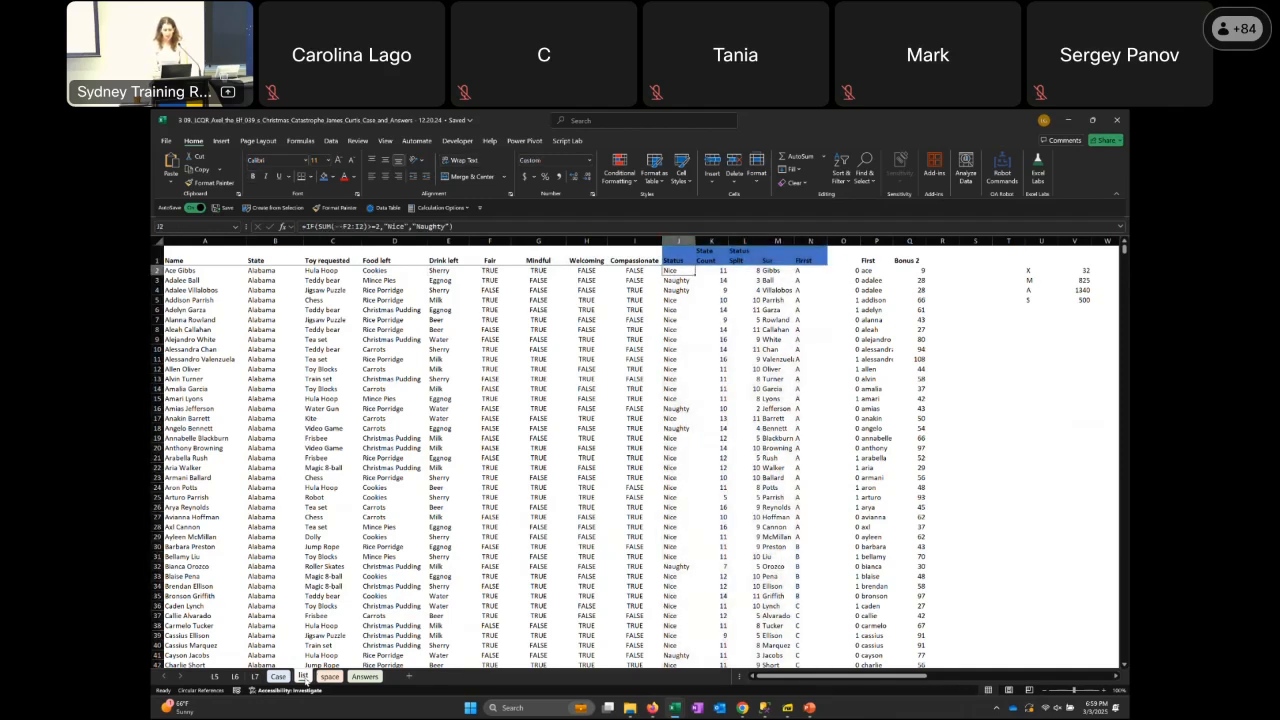
# Review the row 2 helper formulas from State Count across to the Bonus 2 score in Q2
pyautogui.press('Right')
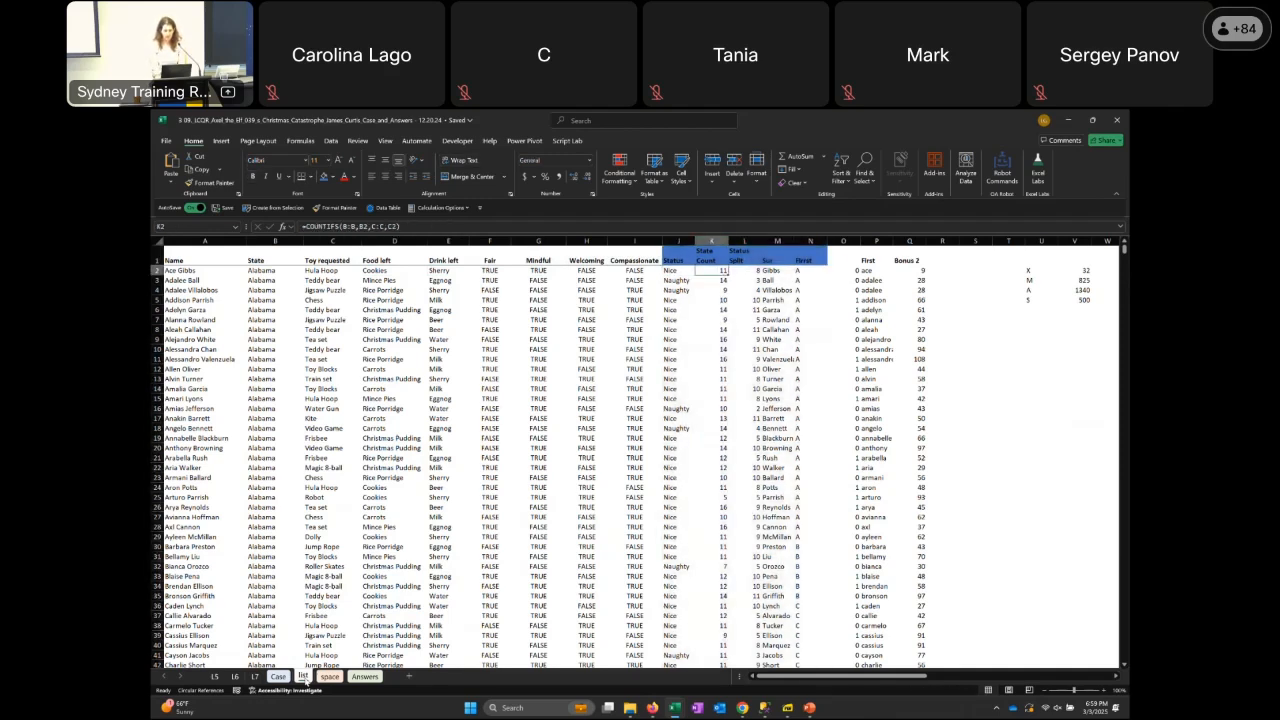
pyautogui.press('Right')
pyautogui.press('Right')
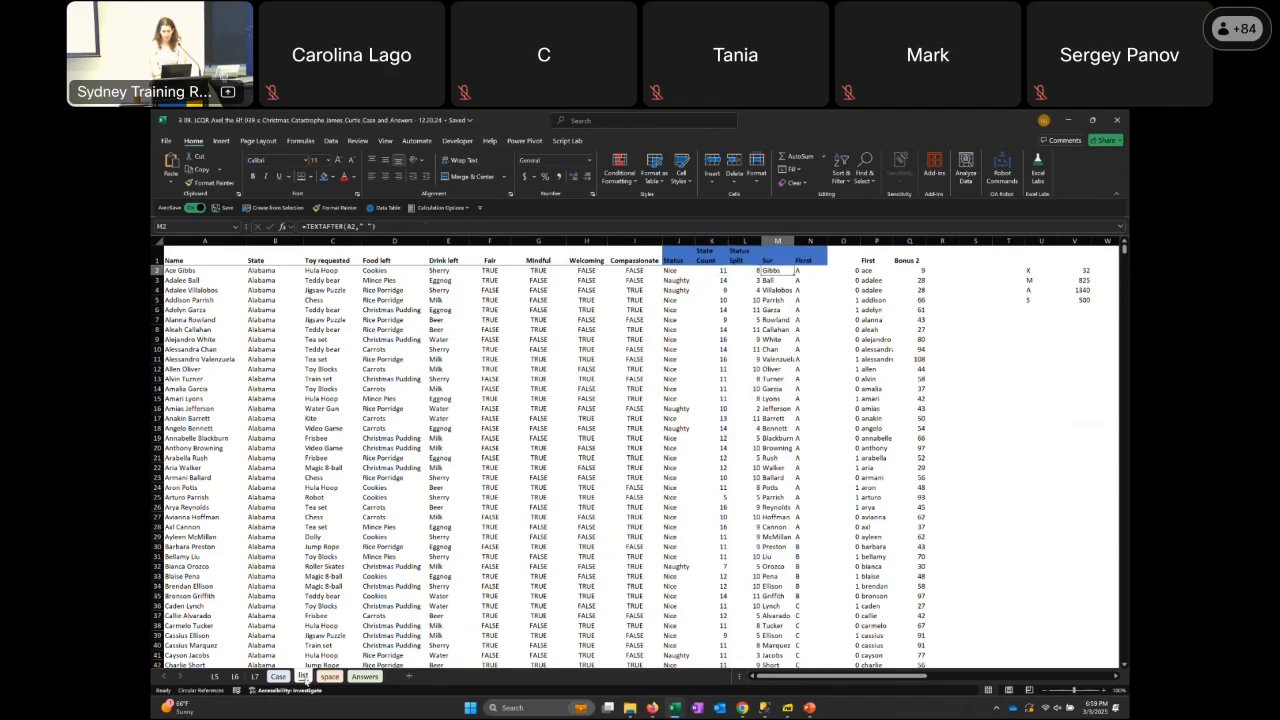
pyautogui.press('Right')
pyautogui.press('Right')
pyautogui.press('Right')
pyautogui.press('Right')
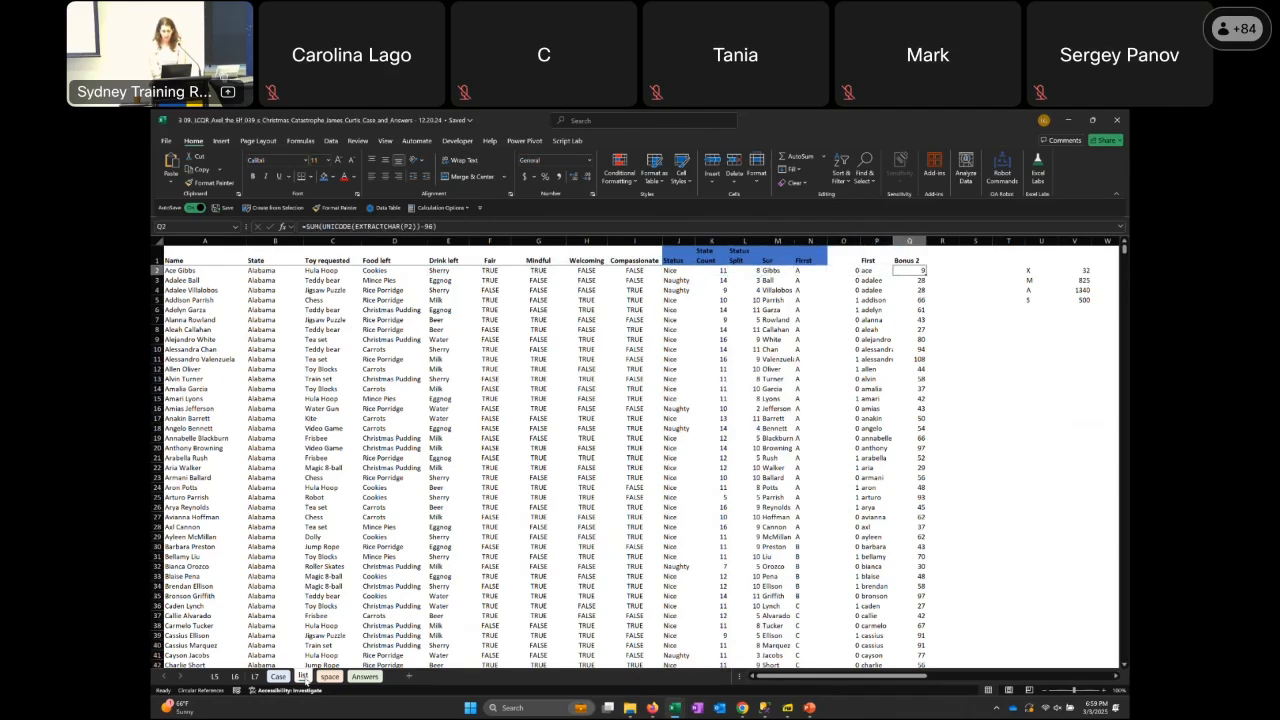
# Return to the Case sheet and look over the bonus questions, ending at A47 beside the Level 1 question
pyautogui.hotkey('ctrl', 'pageup')
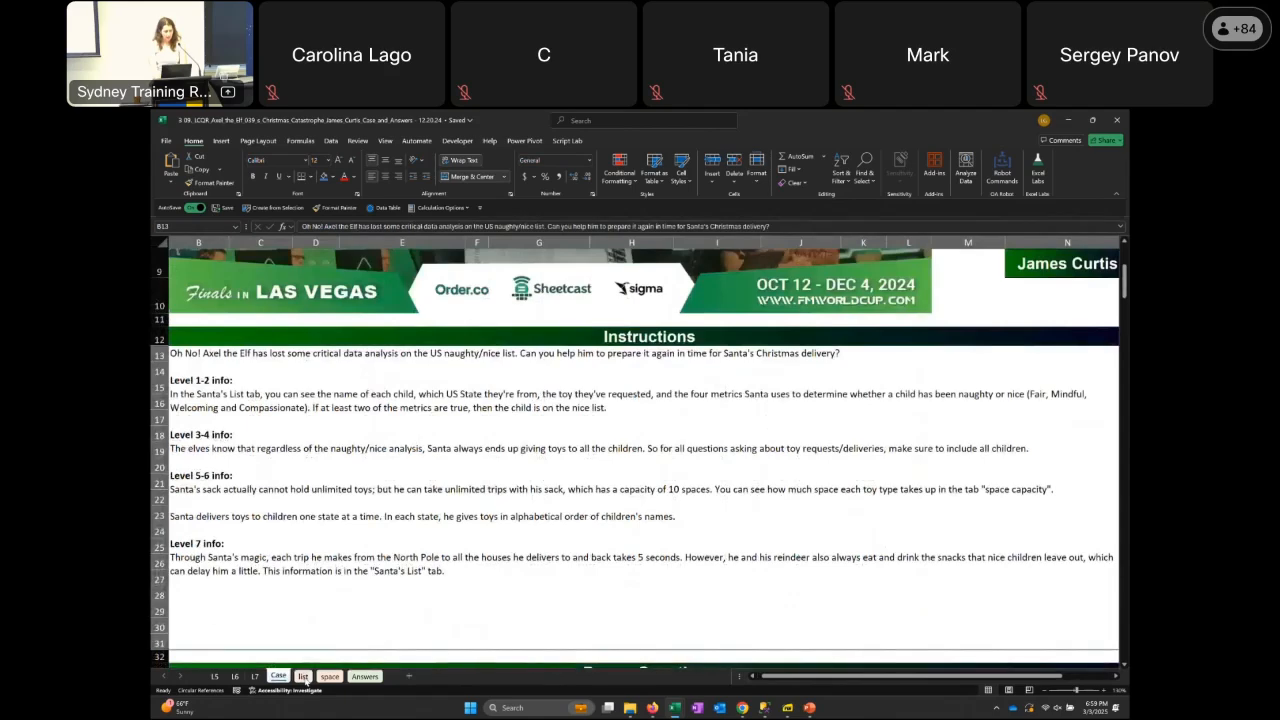
pyautogui.press('pagedown')
pyautogui.press('pagedown')
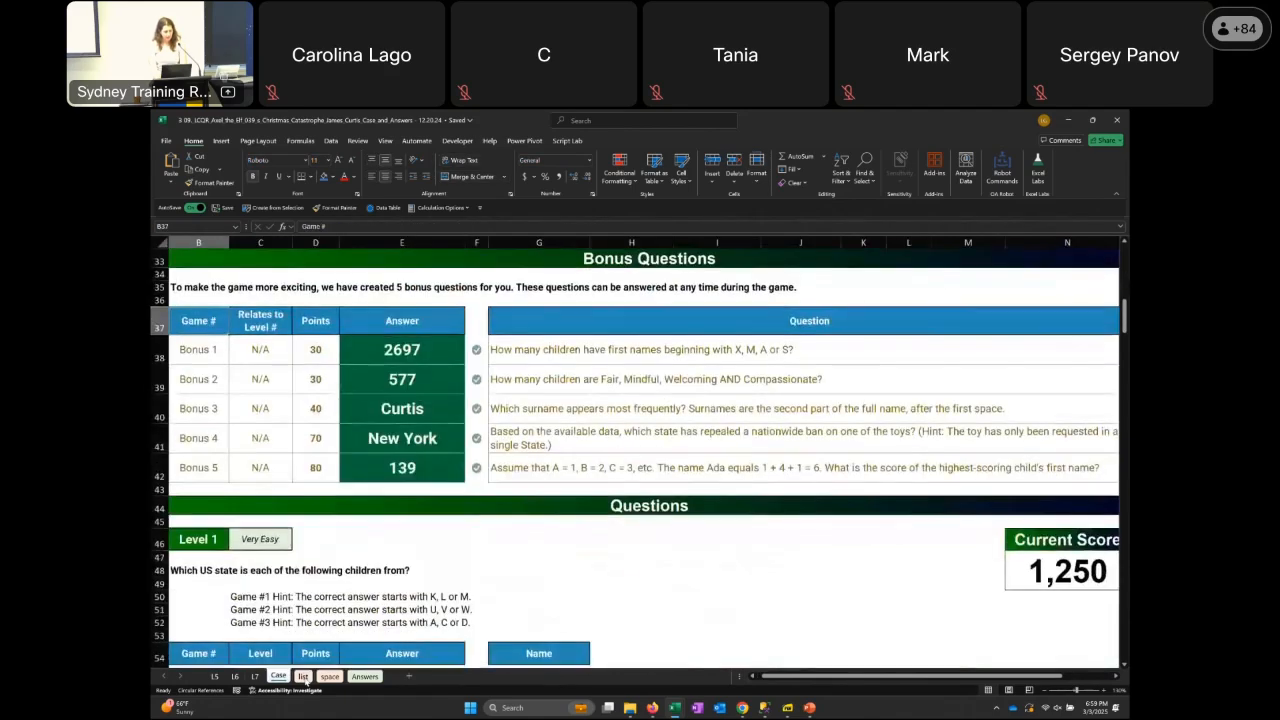
pyautogui.press('Left')
pyautogui.press('Up')
pyautogui.press('Up')
pyautogui.press('Up')
pyautogui.press('Up')
pyautogui.press('Up')
pyautogui.press('Up')
pyautogui.press('Up')
pyautogui.press('Up')
pyautogui.press('Up')
pyautogui.press('Up')
pyautogui.press('Up')
pyautogui.press('Up')
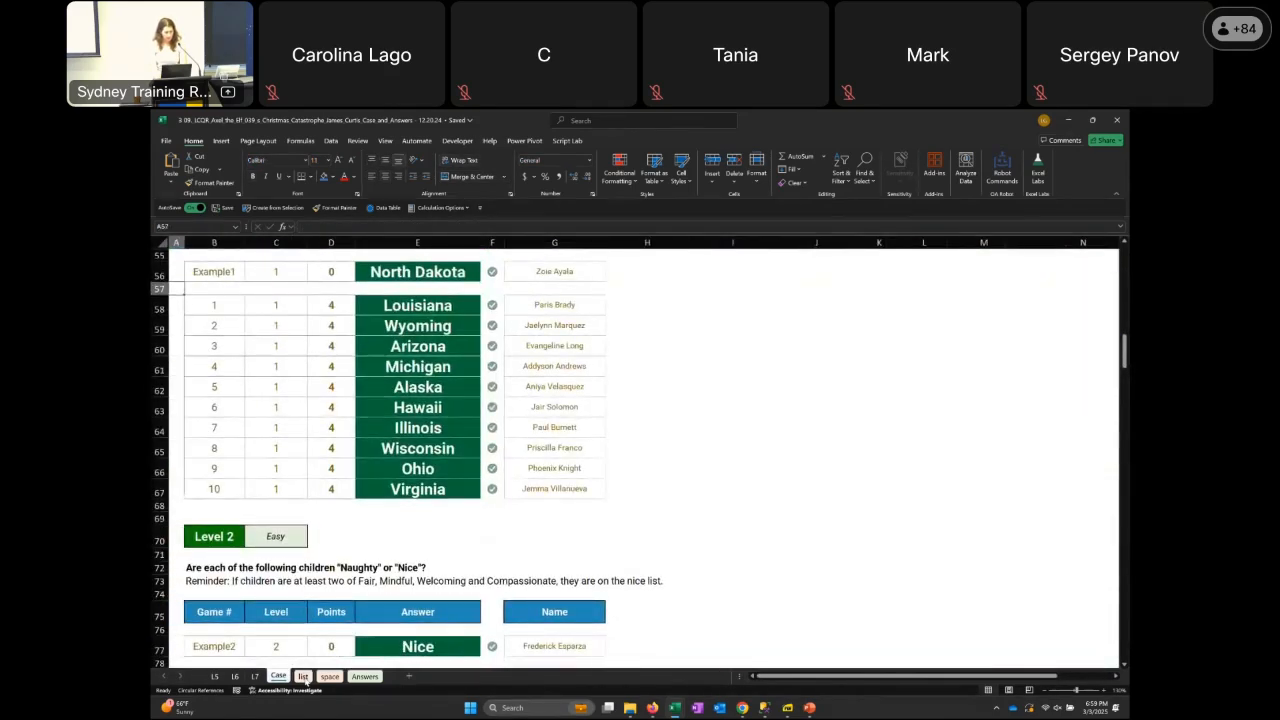
pyautogui.press('Up')
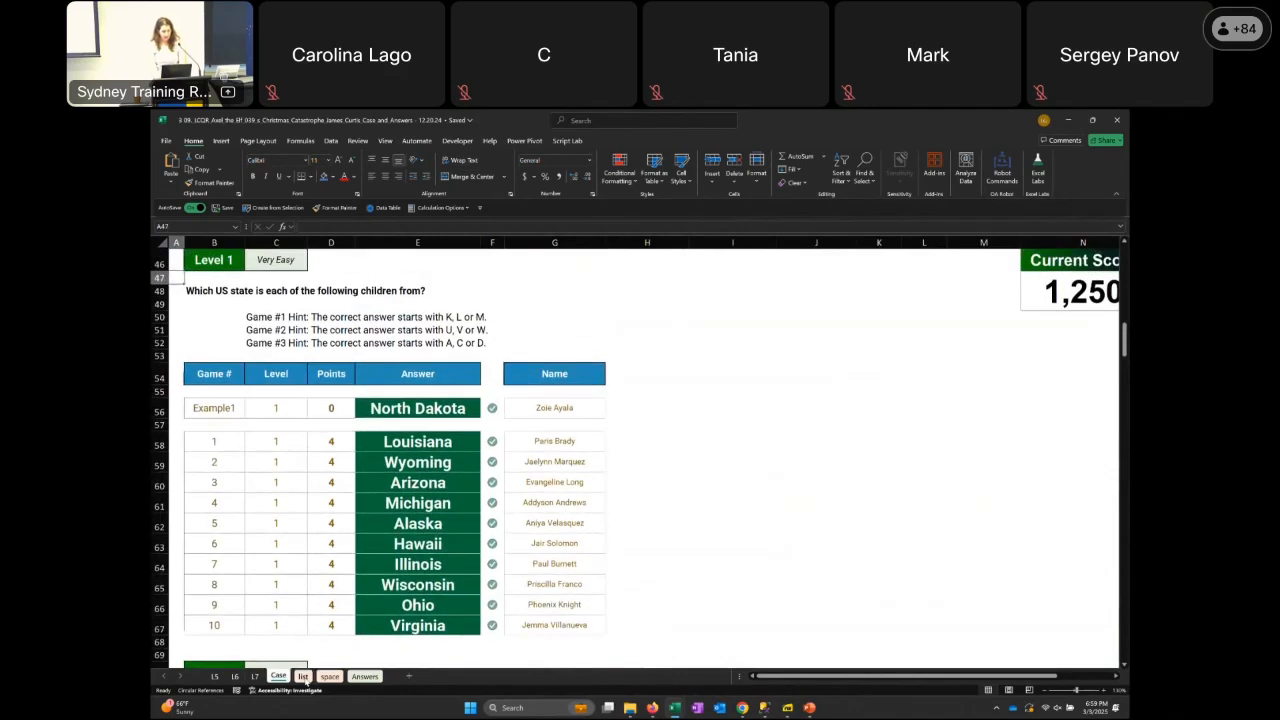
# Go past the Level 1 game hints to the XLOOKUP answer formula for game 1 in E58
pyautogui.press('Down')
pyautogui.press('Down')
pyautogui.press('Down')
pyautogui.press('Right')
pyautogui.press('Down')
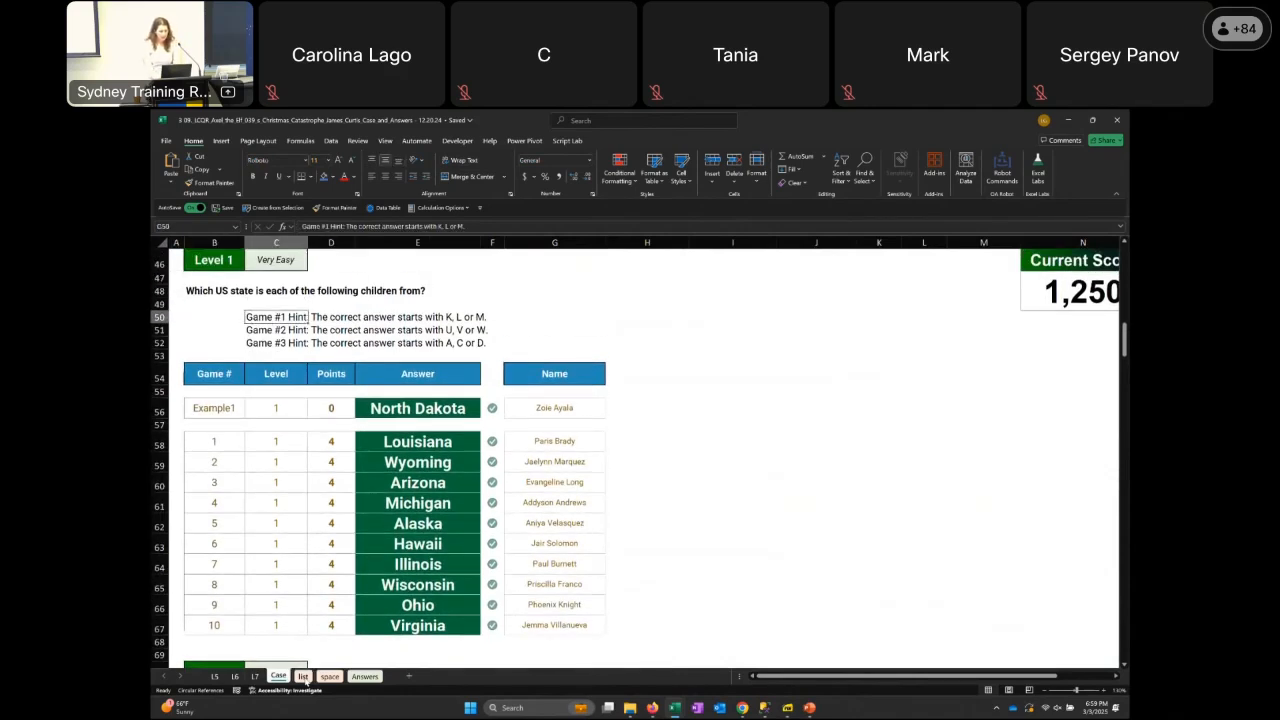
pyautogui.press('Down')
pyautogui.press('Down')
pyautogui.press('Down')
pyautogui.press('Down')
pyautogui.press('Down')
pyautogui.press('Down')
pyautogui.press('Down')
pyautogui.press('Down')
pyautogui.press('Down')
pyautogui.press('Right')
pyautogui.press('Right')
pyautogui.press('Right')
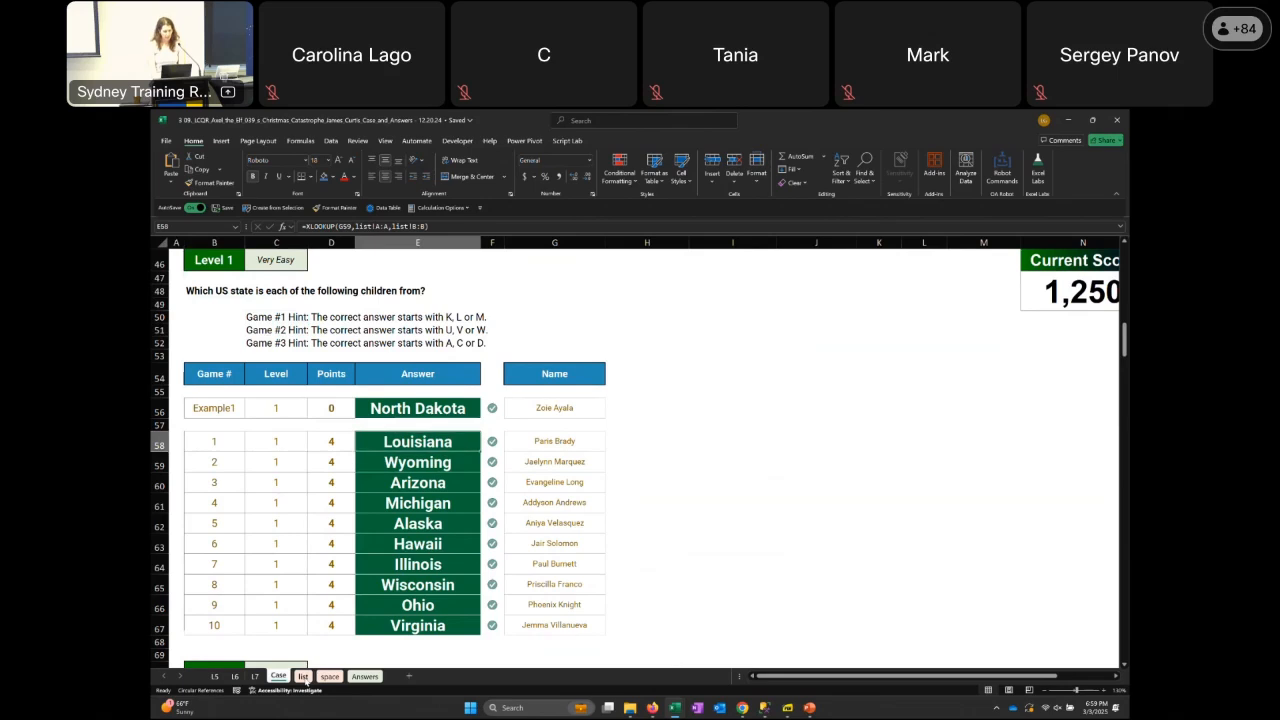
# Look down the Level 1 and Level 2 answers and select the game 11 answer formula in E79
pyautogui.press('Up')
pyautogui.press('Down')
pyautogui.press('Down')
pyautogui.press('Down')
pyautogui.press('Down')
pyautogui.press('Down')
pyautogui.press('Down')
pyautogui.press('Down')
pyautogui.press('Down')
pyautogui.press('Down')
pyautogui.press('Down')
pyautogui.press('Down')
pyautogui.press('Down')
pyautogui.press('Down')
pyautogui.press('Down')
pyautogui.press('Down')
pyautogui.press('Down')
pyautogui.press('Down')
pyautogui.press('Down')
pyautogui.press('Down')
pyautogui.press('Down')
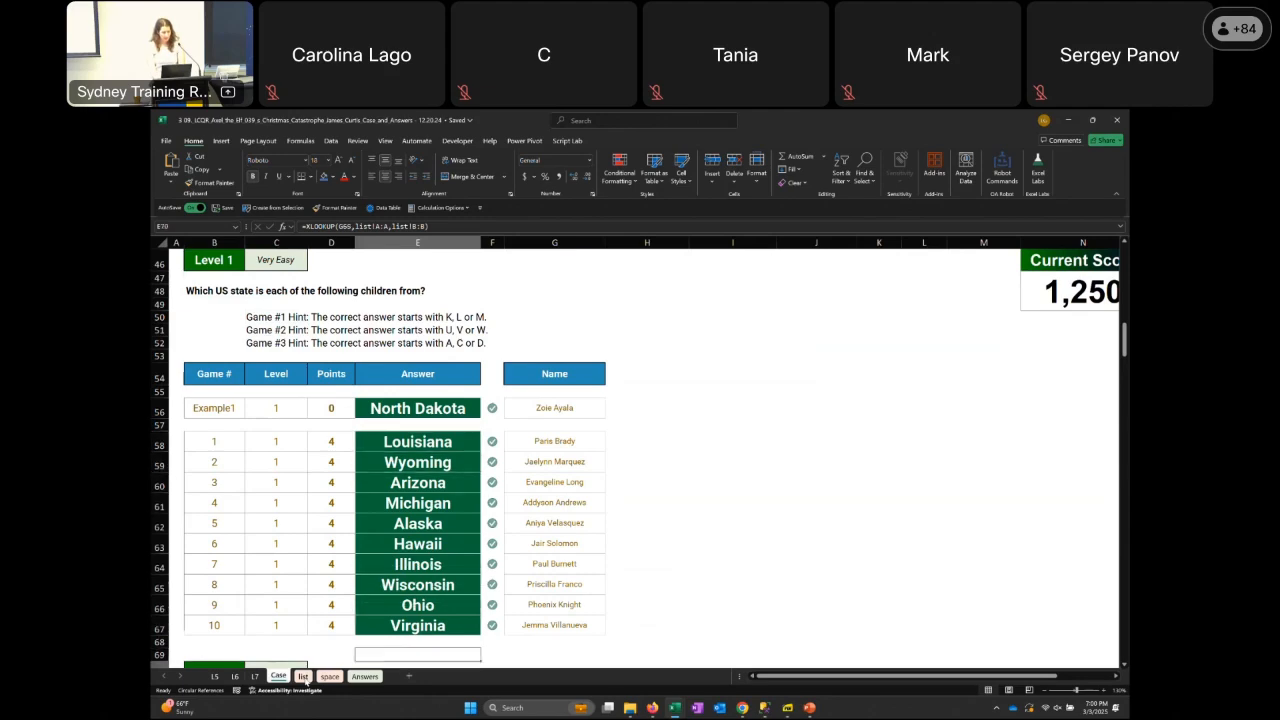
pyautogui.press('Down')
pyautogui.press('Down')
pyautogui.press('Down')
pyautogui.press('Down')
pyautogui.press('Down')
pyautogui.press('Down')
pyautogui.press('Down')
pyautogui.press('Down')
pyautogui.press('Down')
pyautogui.press('Up')
pyautogui.press('Up')
pyautogui.press('Up')
pyautogui.press('Up')
pyautogui.press('Up')
pyautogui.press('Up')
pyautogui.press('Up')
pyautogui.press('Up')
pyautogui.press('Up')
pyautogui.press('Up')
pyautogui.press('Up')
pyautogui.press('Up')
pyautogui.press('Up')
pyautogui.press('Up')
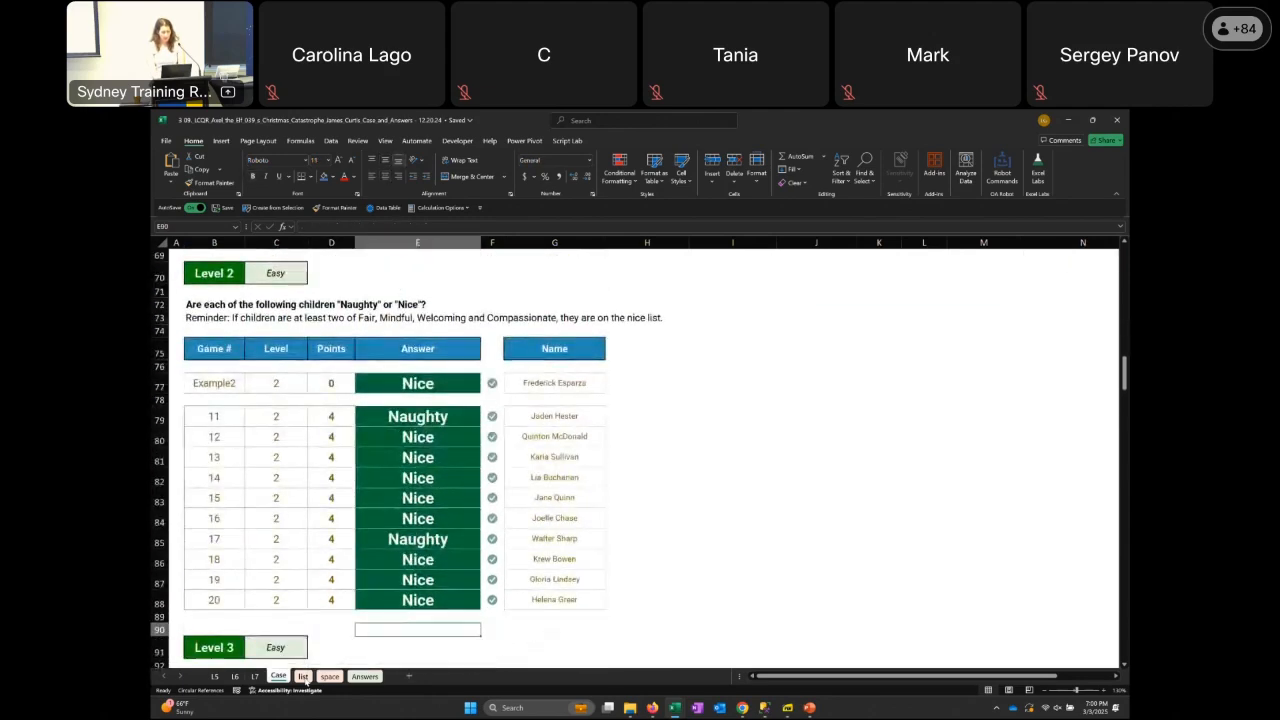
pyautogui.press('Down')
pyautogui.press('Down')
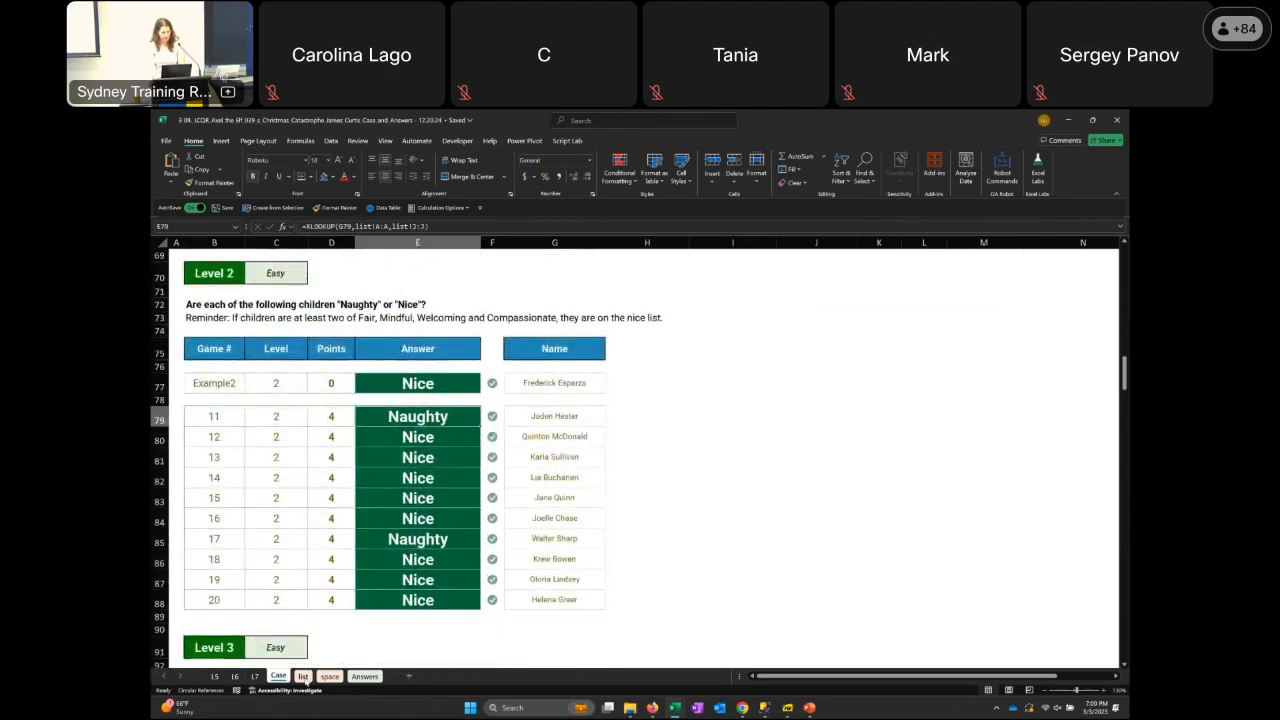
# Go down to the Level 3 most-requested-toy table and select the game 21 answer check in F104
pyautogui.press('pagedown')
pyautogui.press('Down')
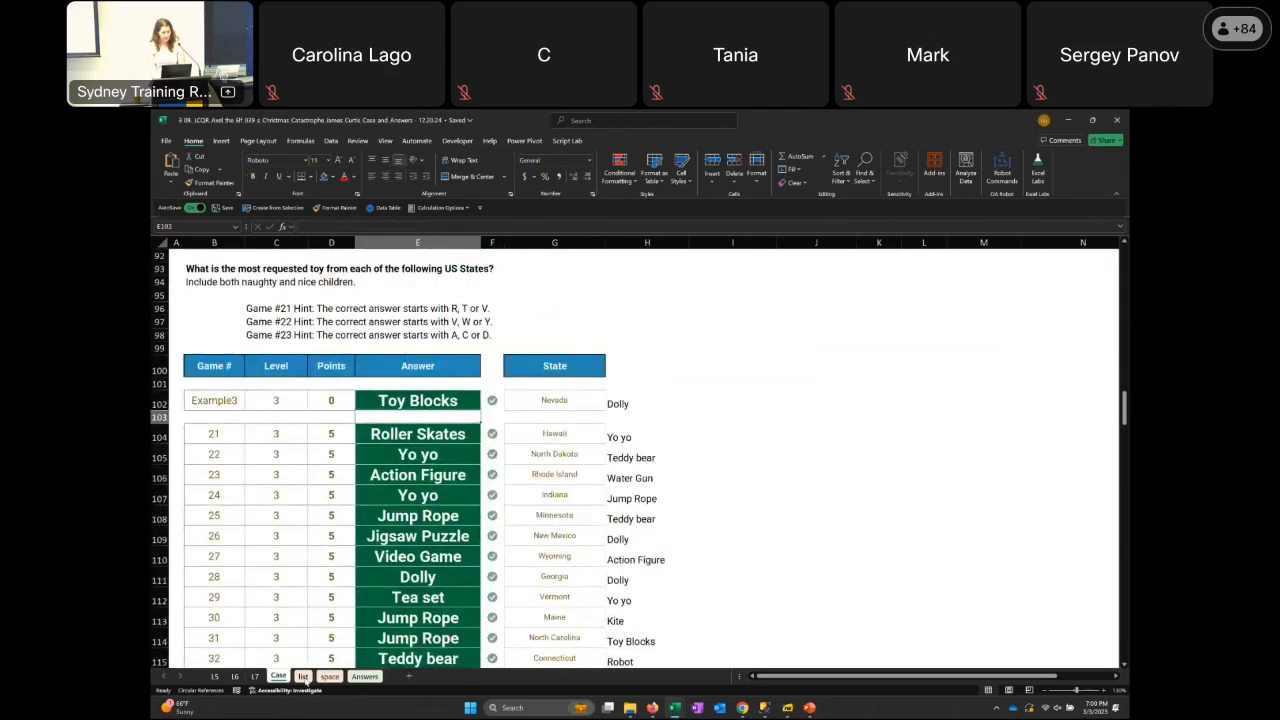
pyautogui.press('Down')
pyautogui.press('Right')
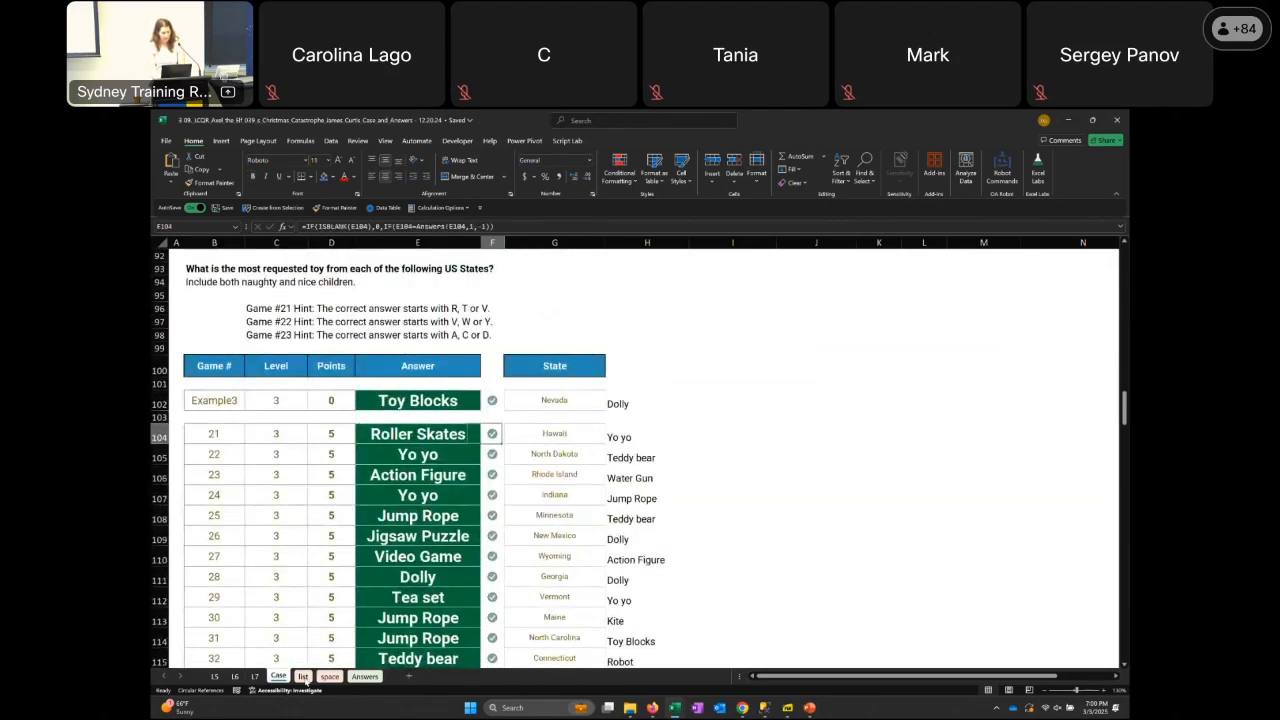
# Move across the game 21 row to the XLOOKUP toy formula beside the Hawaii state in H104
pyautogui.press('Left')
pyautogui.press('Right')
pyautogui.press('Right')
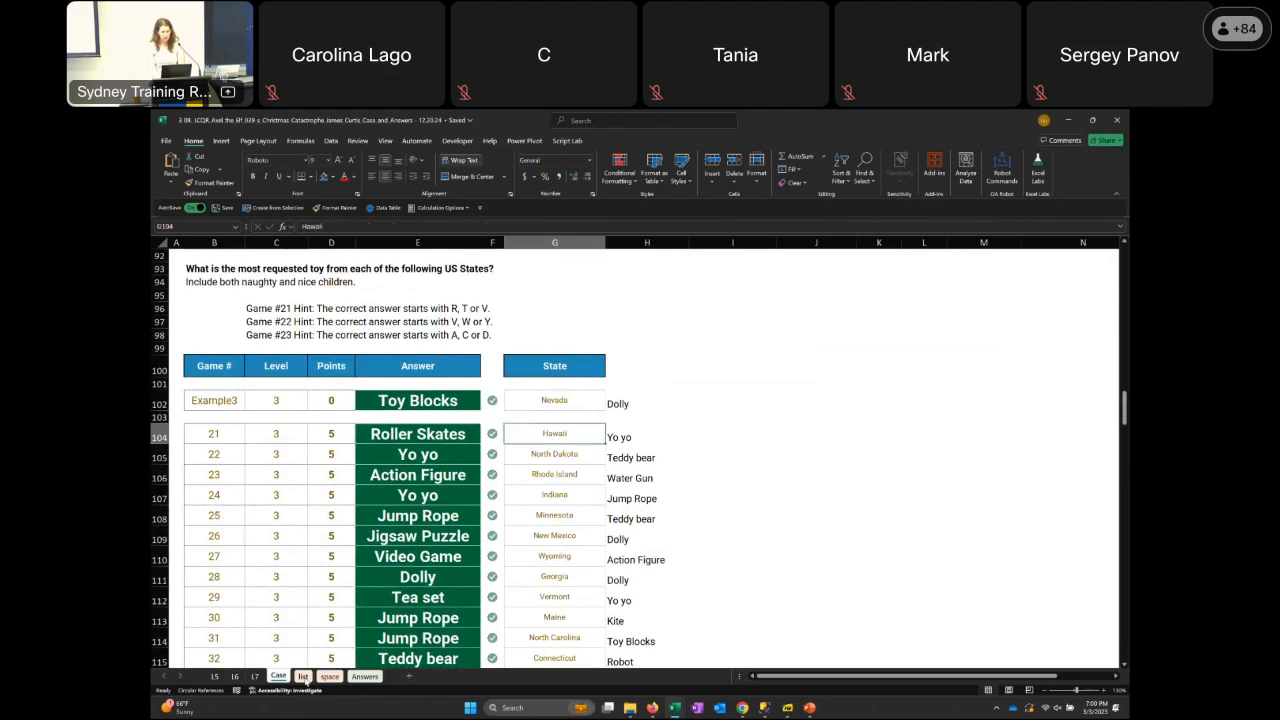
pyautogui.press('Right')
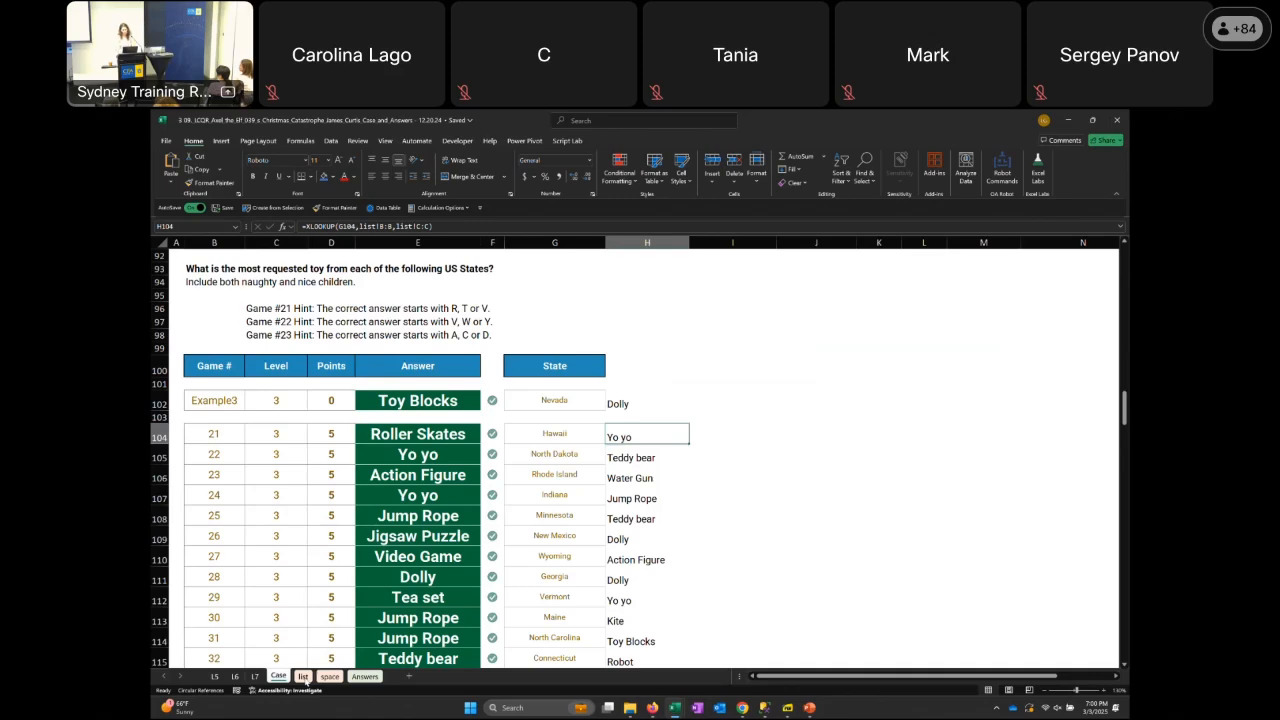
# Go down past the remaining Level 3 answers to the Level 4 question and its naughty/nice state table
pyautogui.press('pagedown')
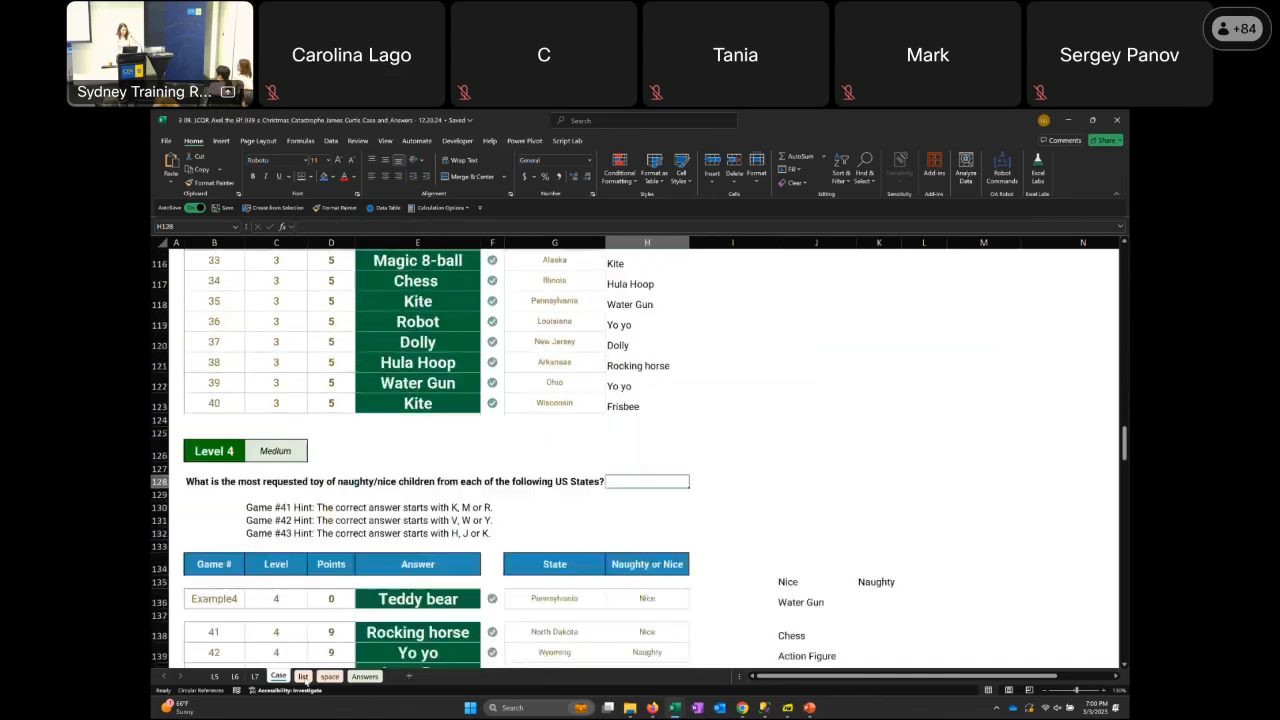
pyautogui.press('Down')
pyautogui.press('Down')
pyautogui.press('Down')
pyautogui.press('Down')
pyautogui.press('Down')
pyautogui.press('Down')
pyautogui.press('Left')
pyautogui.press('Down')
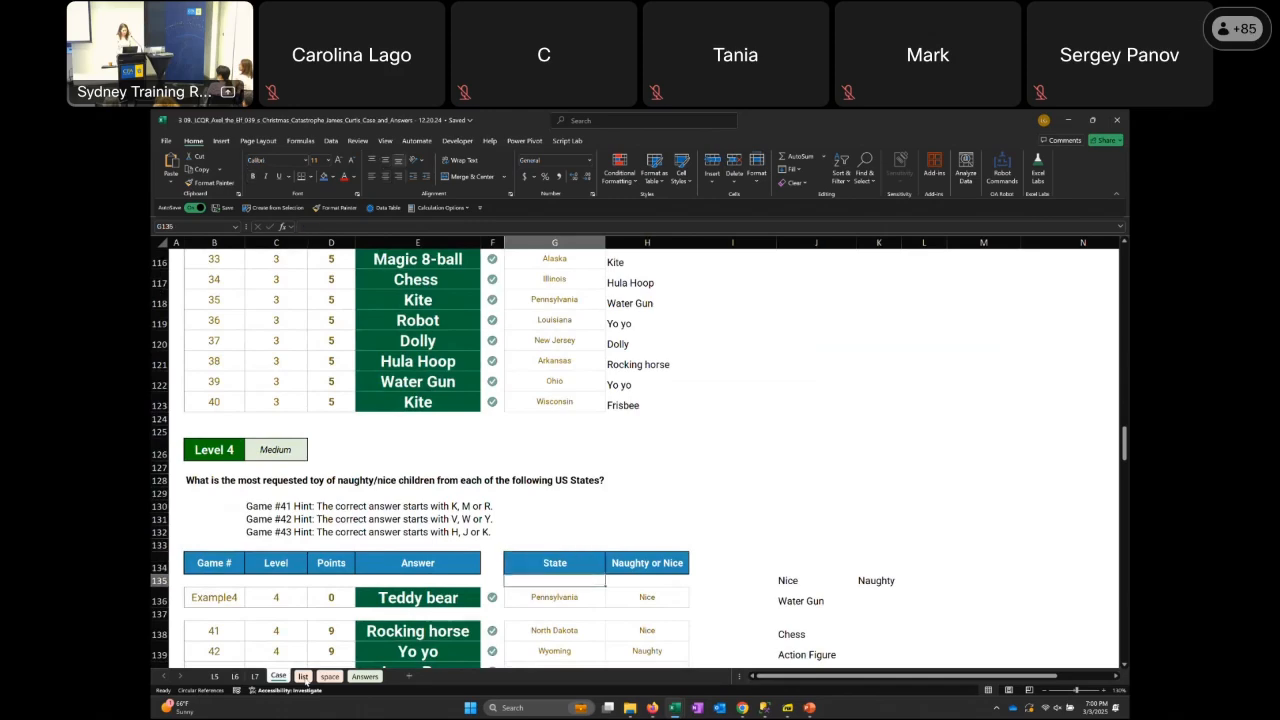
# Step across the game 41 row through its state and Naughty or Nice cells to the toy formula in J138
pyautogui.press('Down')
pyautogui.press('Left')
pyautogui.scroll(-4, 305, 681)
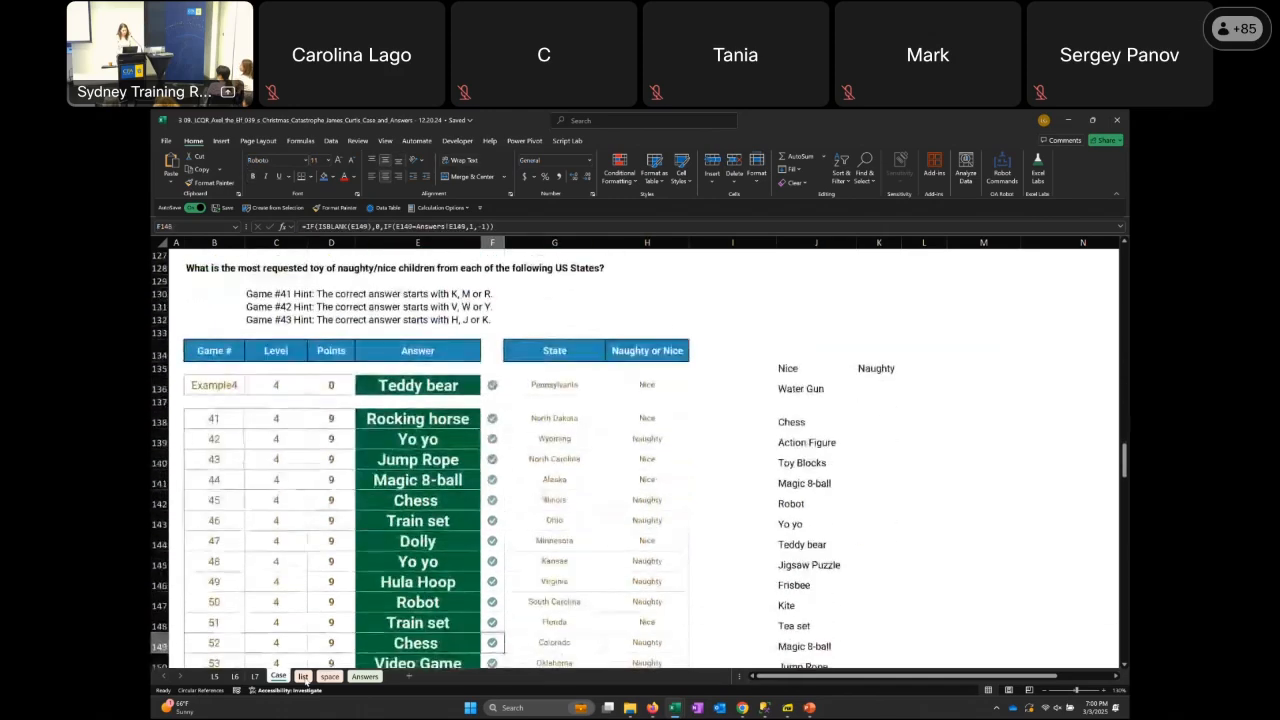
pyautogui.press('Down')
pyautogui.press('Down')
pyautogui.press('Right')
pyautogui.press('Right')
pyautogui.press('Right')
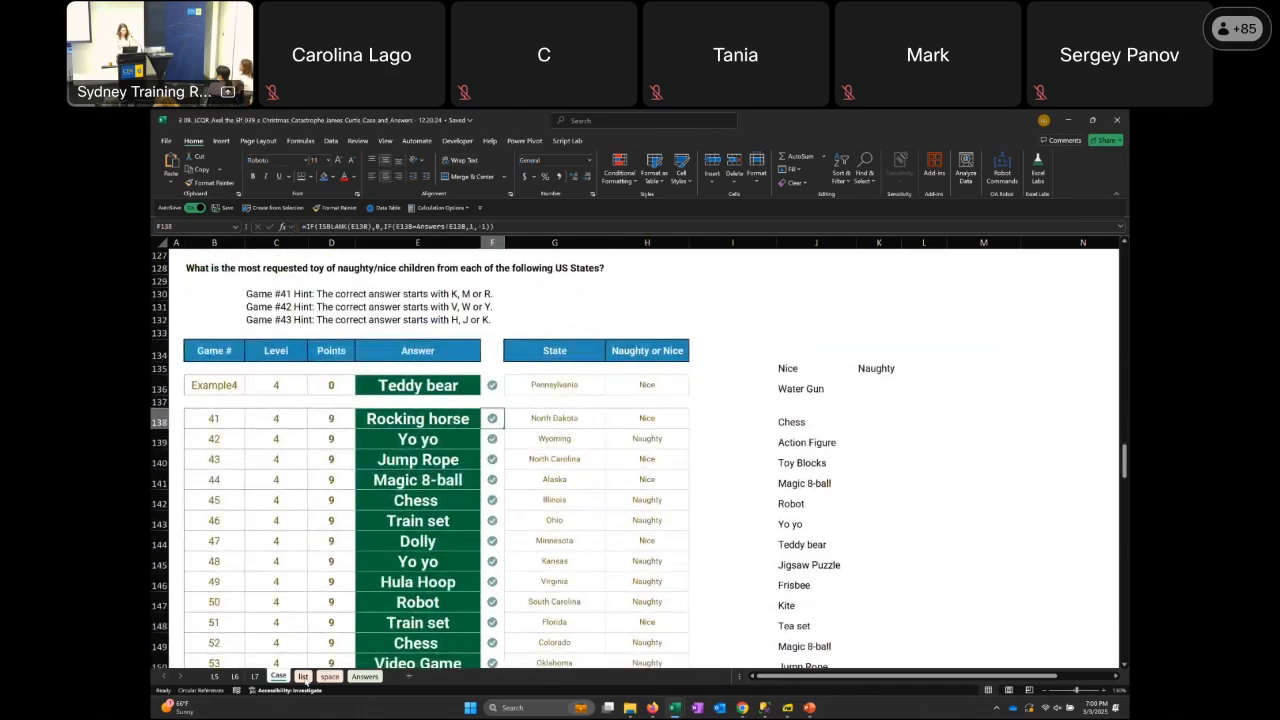
pyautogui.press('Left')
pyautogui.press('Left')
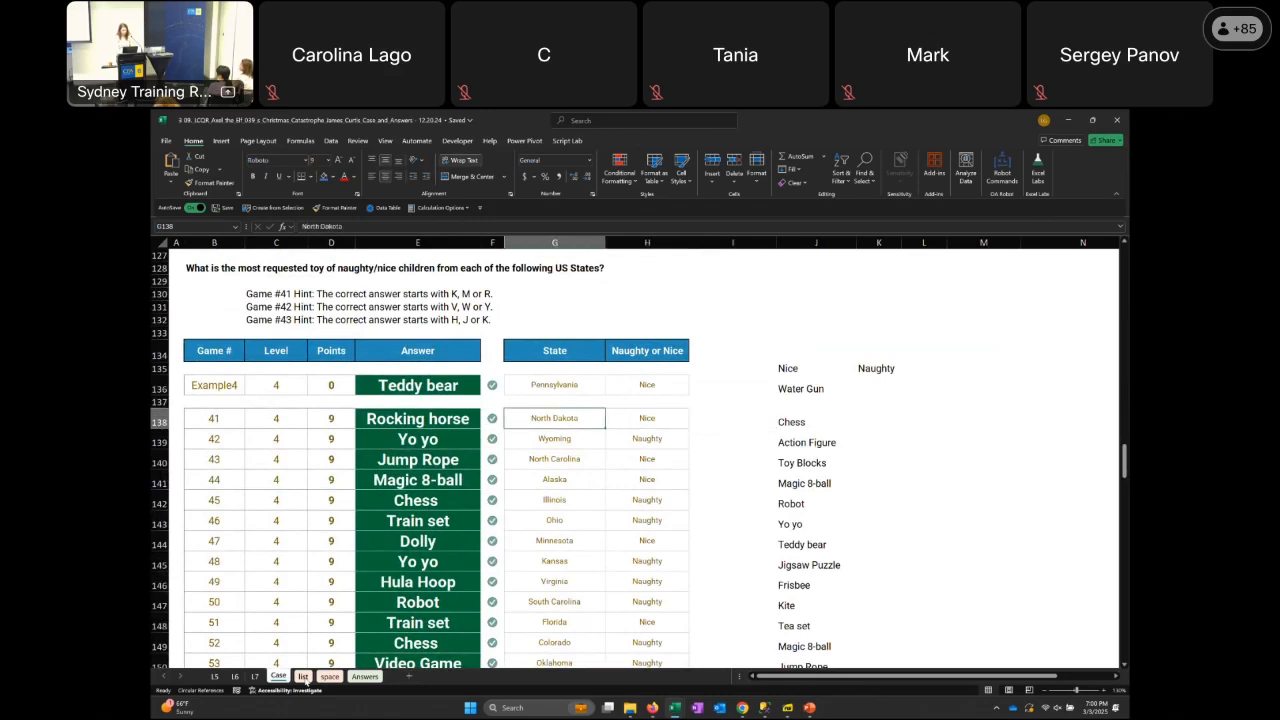
pyautogui.press('Right')
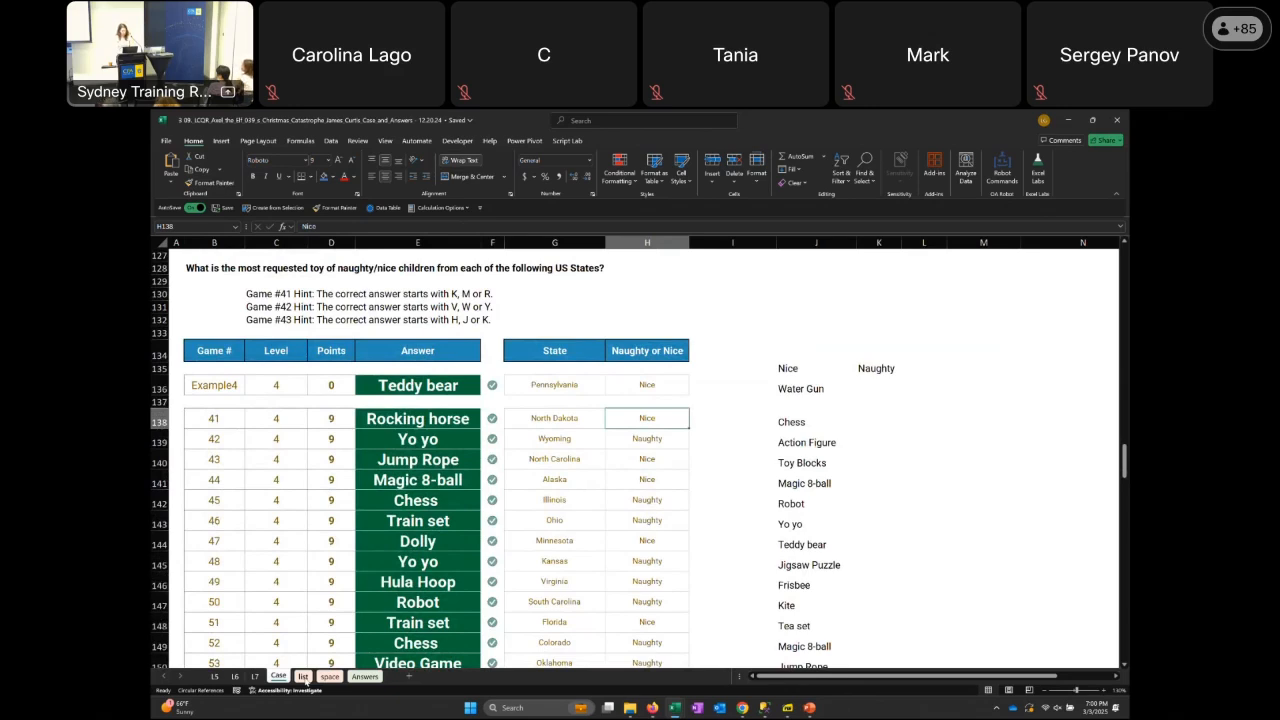
pyautogui.press('Right')
pyautogui.press('Right')
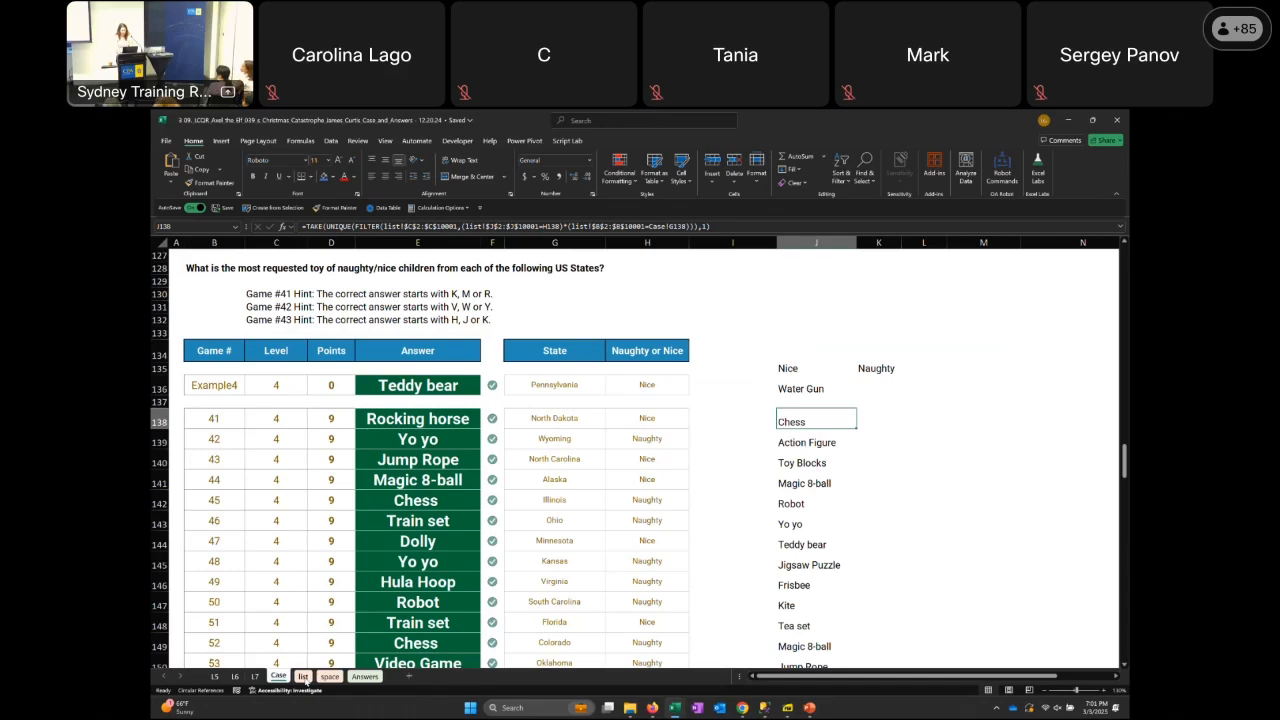
# Go down to the Level 5 question on Santa's trips and select the game 61 answer in E175
pyautogui.press('pagedown')
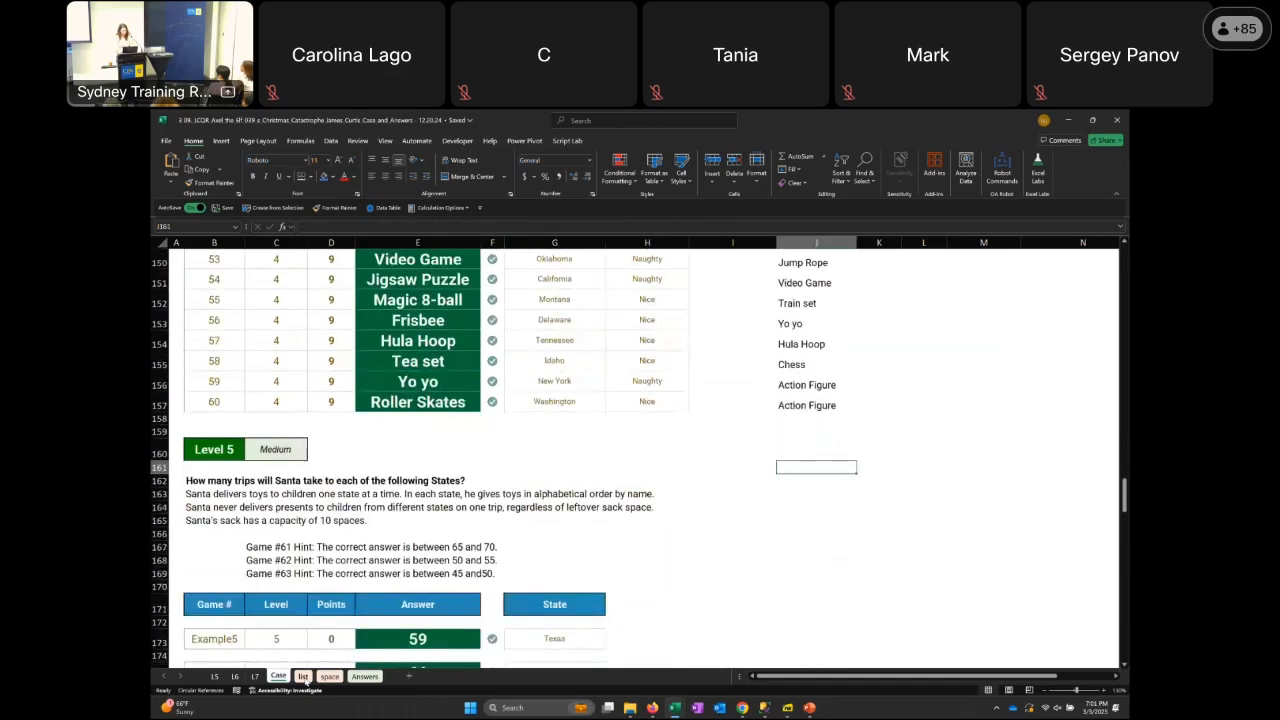
pyautogui.press('Down')
pyautogui.press('Down')
pyautogui.press('Down')
pyautogui.press('Down')
pyautogui.press('Down')
pyautogui.press('Down')
pyautogui.press('Down')
pyautogui.press('Down')
pyautogui.press('Down')
pyautogui.press('Down')
pyautogui.press('Down')
pyautogui.press('Down')
pyautogui.press('Down')
pyautogui.press('Down')
pyautogui.press('Down')
pyautogui.press('Down')
pyautogui.press('Down')
pyautogui.press('Down')
pyautogui.press('Down')
pyautogui.press('Down')
pyautogui.press('Left')
pyautogui.press('Left')
pyautogui.press('Left')
pyautogui.press('Left')
pyautogui.press('Left')
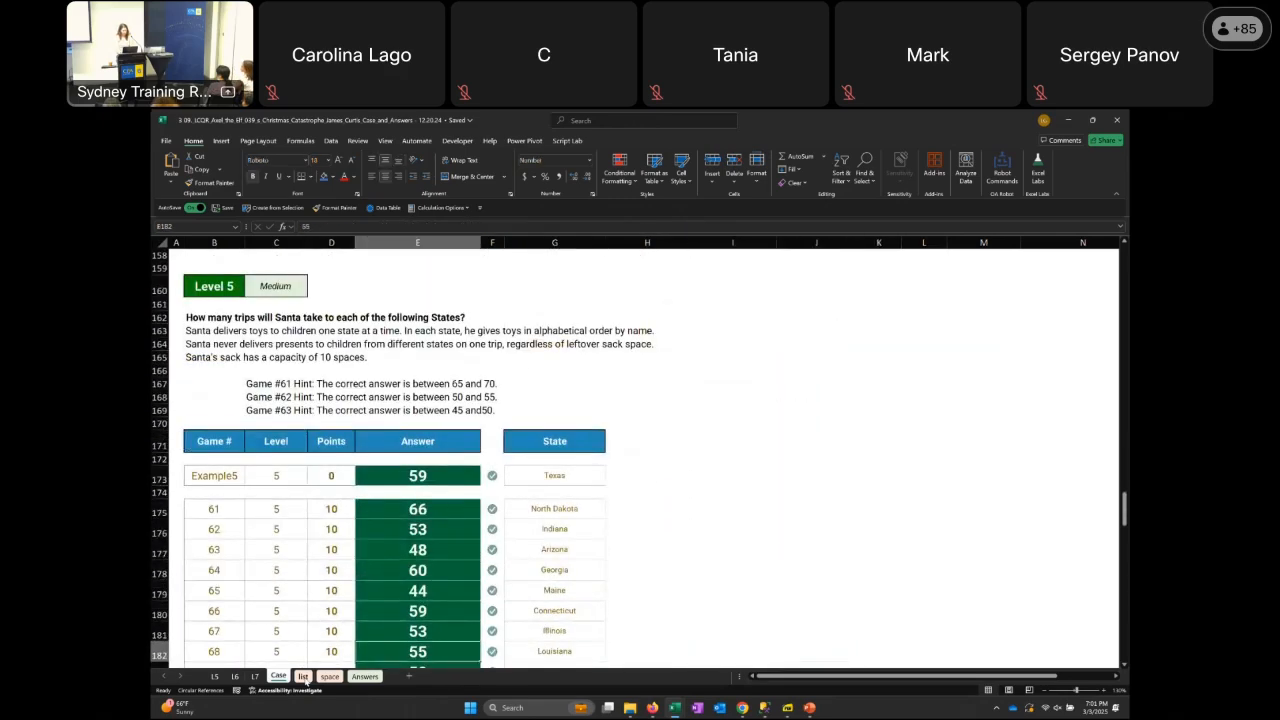
pyautogui.press('Up')
pyautogui.press('Up')
pyautogui.press('Up')
pyautogui.press('Up')
pyautogui.press('Up')
pyautogui.press('Up')
pyautogui.press('Up')
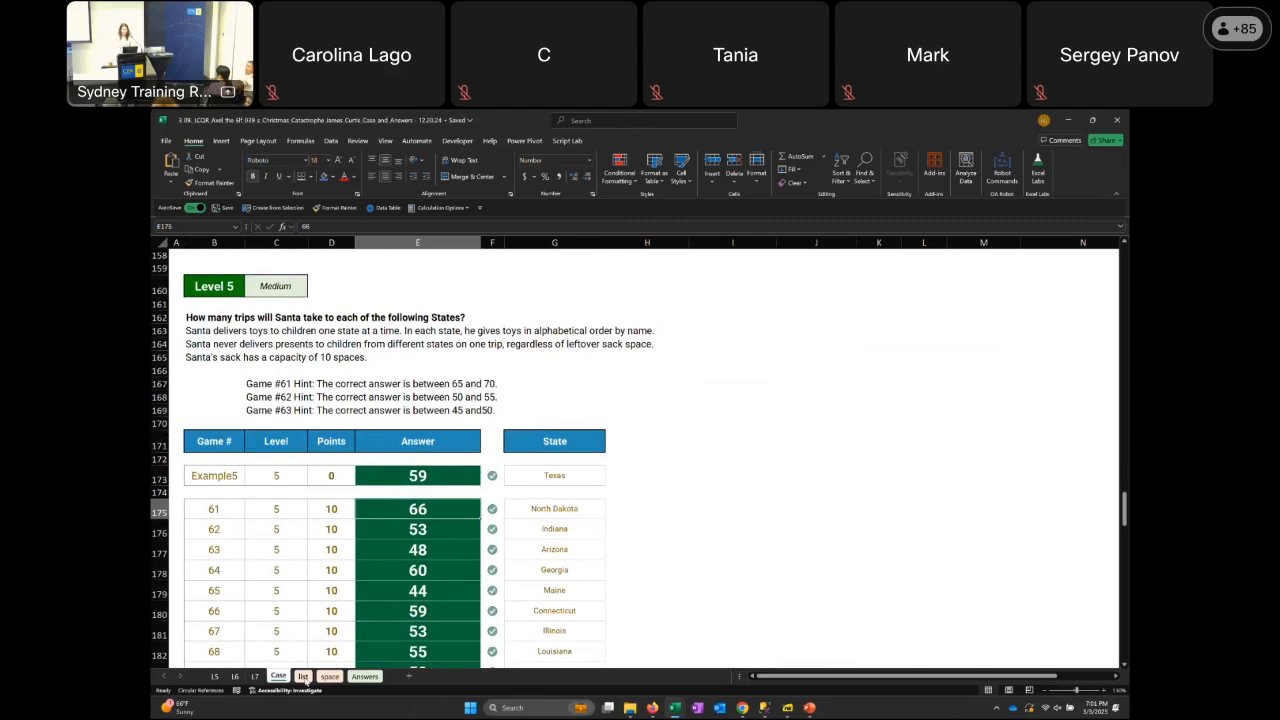
# Return to the Level 4 table and inspect the TAKE, UNIQUE and FILTER formula in J138 with its referenced cells
pyautogui.press('pageup')
pyautogui.press('Up')
pyautogui.press('Up')
pyautogui.press('Up')
pyautogui.press('Up')
pyautogui.press('Up')
pyautogui.press('Up')
pyautogui.press('Up')
pyautogui.press('Up')
pyautogui.press('Up')
pyautogui.press('Up')
pyautogui.press('Up')
pyautogui.press('Up')
pyautogui.press('Up')
pyautogui.press('Up')
pyautogui.press('Up')
pyautogui.press('Up')
pyautogui.press('Up')
pyautogui.press('Up')
pyautogui.press('Up')
pyautogui.press('Up')
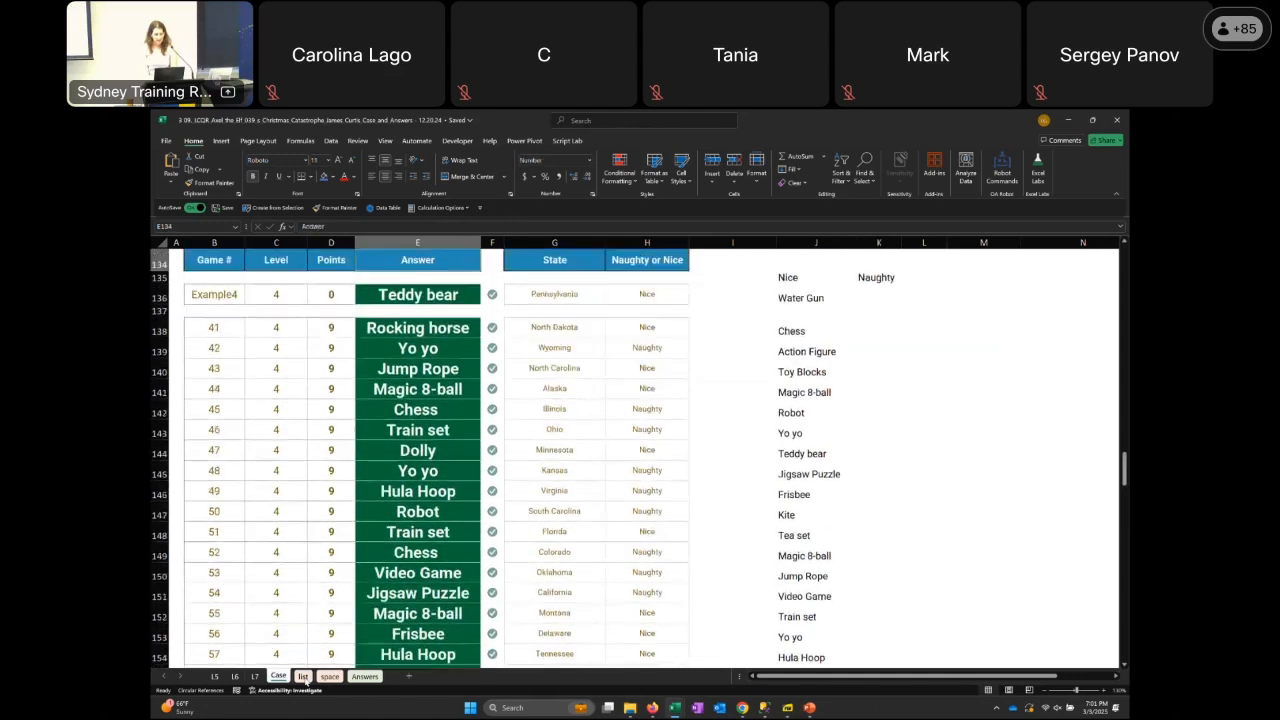
pyautogui.press('Right')
pyautogui.press('Right')
pyautogui.press('Right')
pyautogui.press('Right')
pyautogui.press('Right')
pyautogui.press('Down')
pyautogui.press('Down')
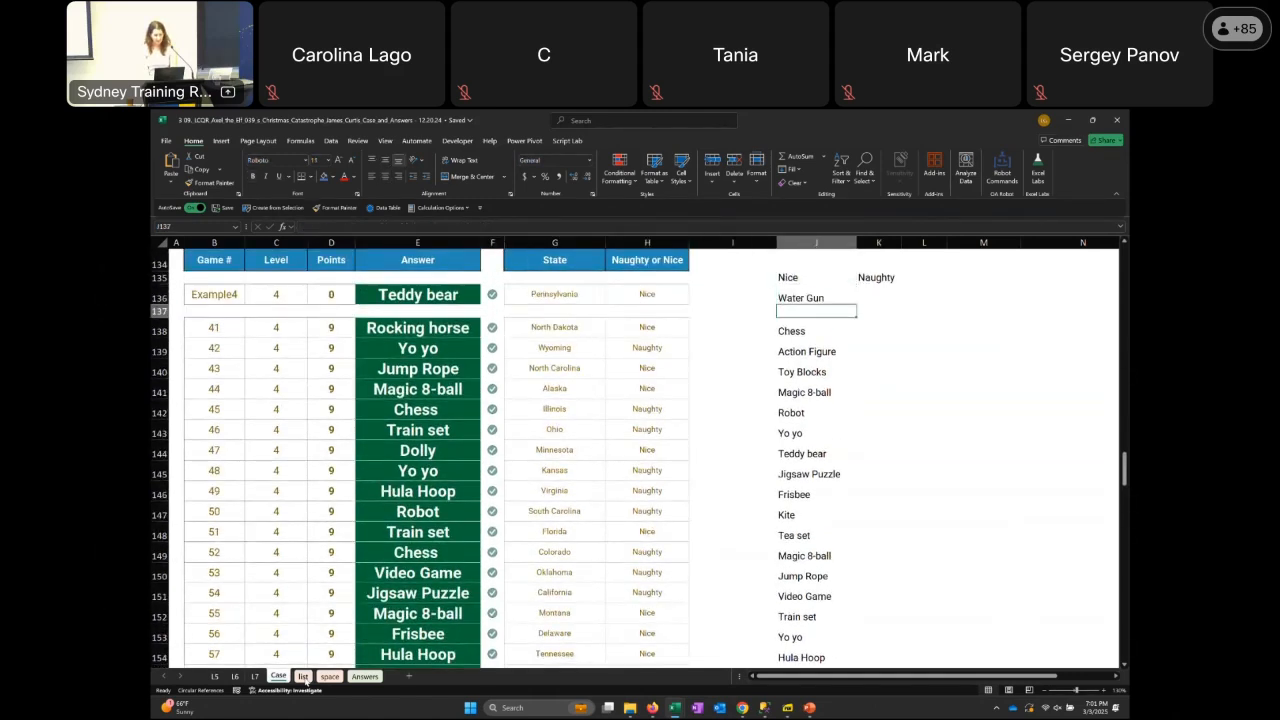
pyautogui.press('Down')
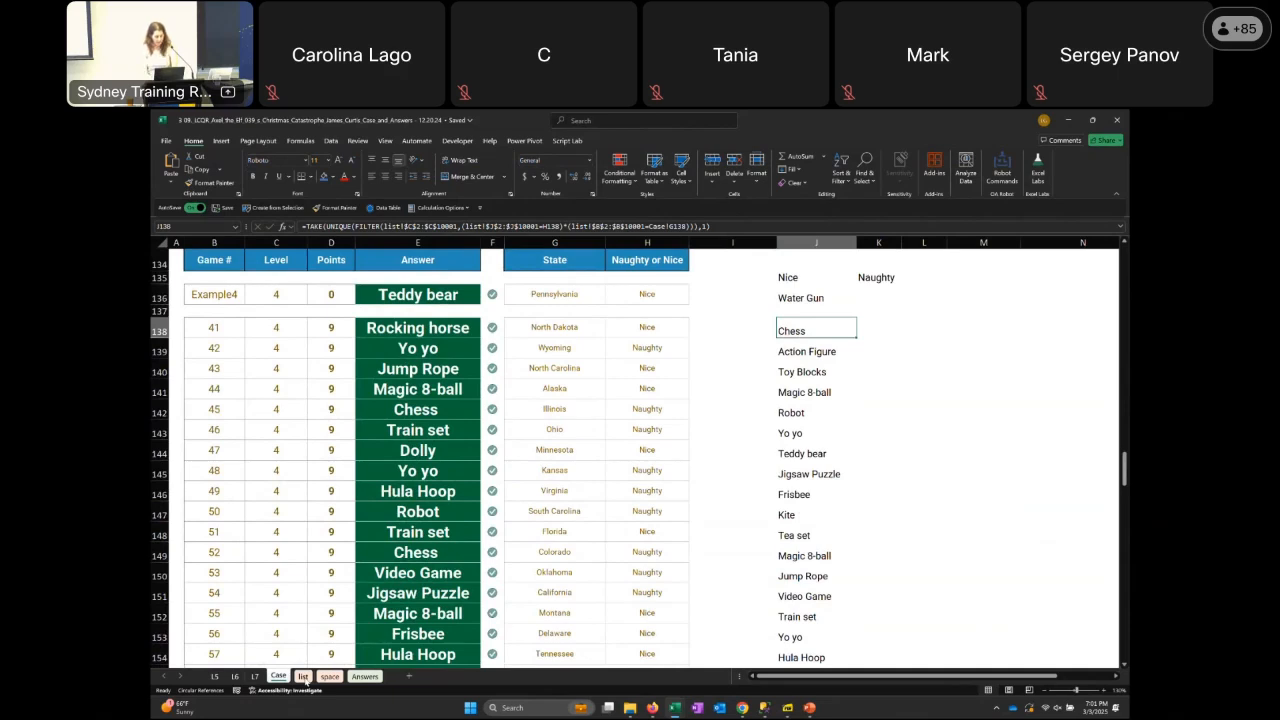
pyautogui.press('F2')
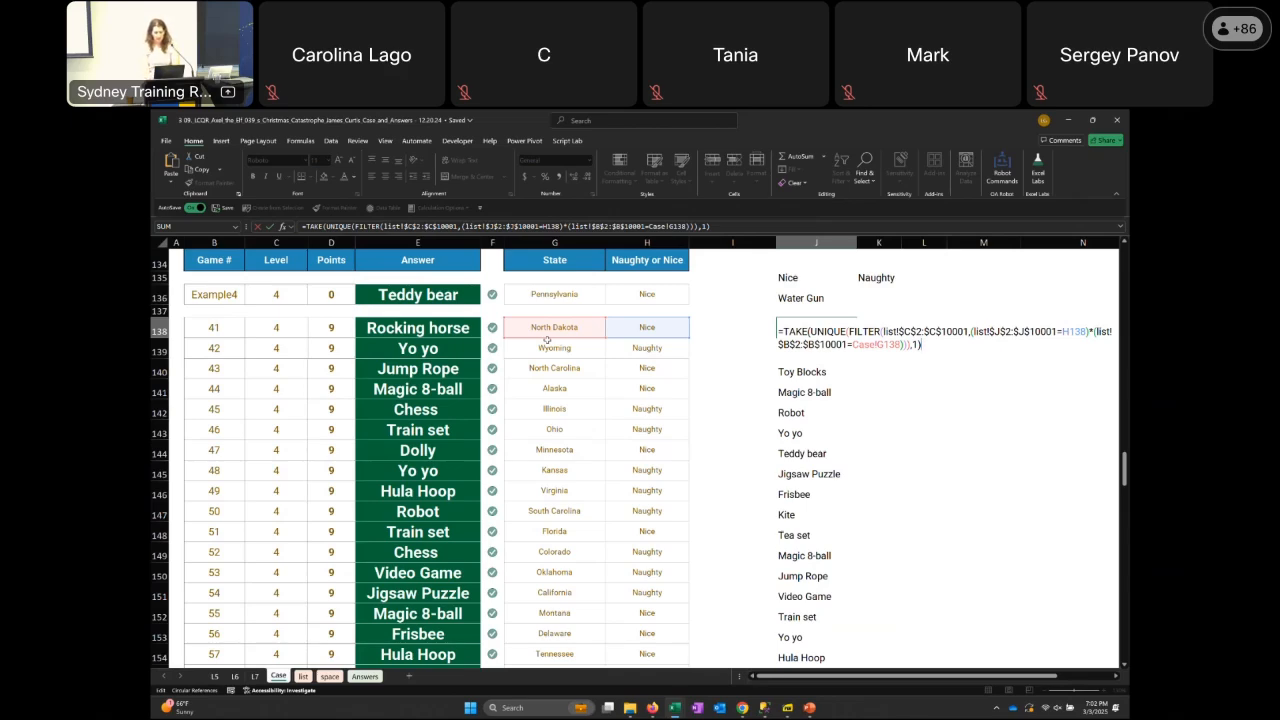
pyautogui.hotkey('ctrl', 'Return')
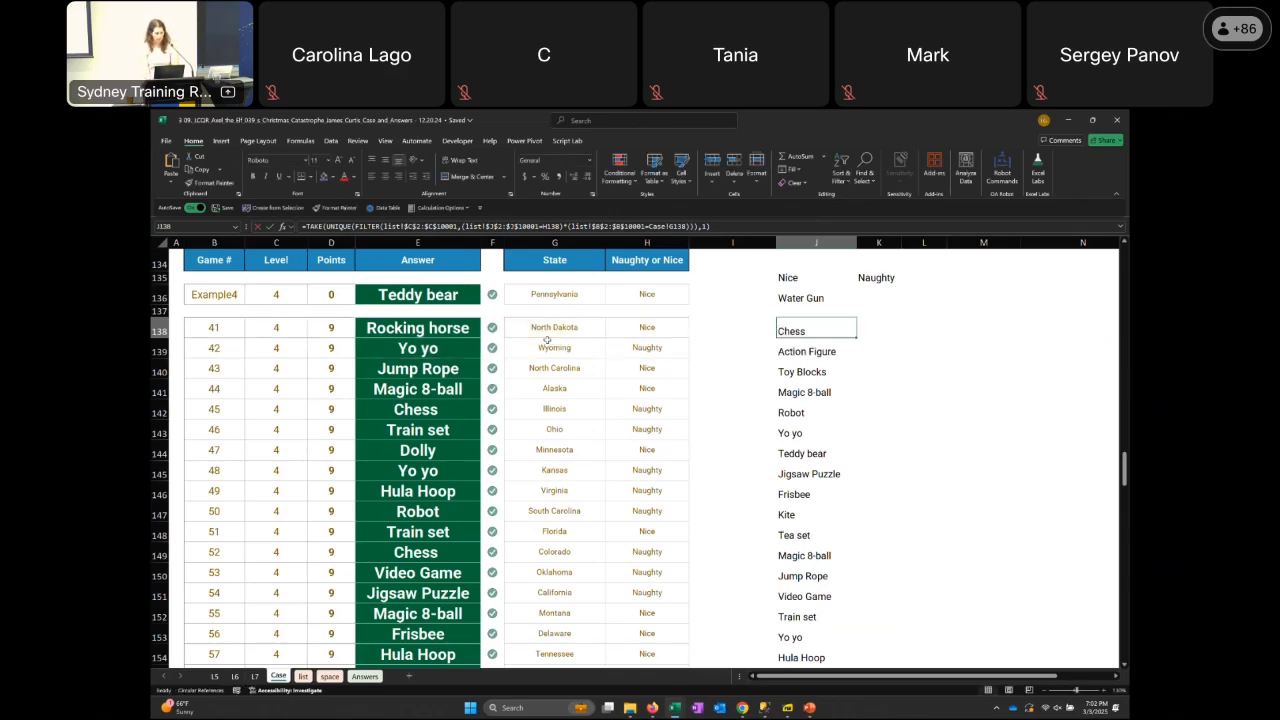
# Go back down to the Level 5 question and select the rule about delivering one state at a time in B163
pyautogui.scroll(-7, 547, 340)
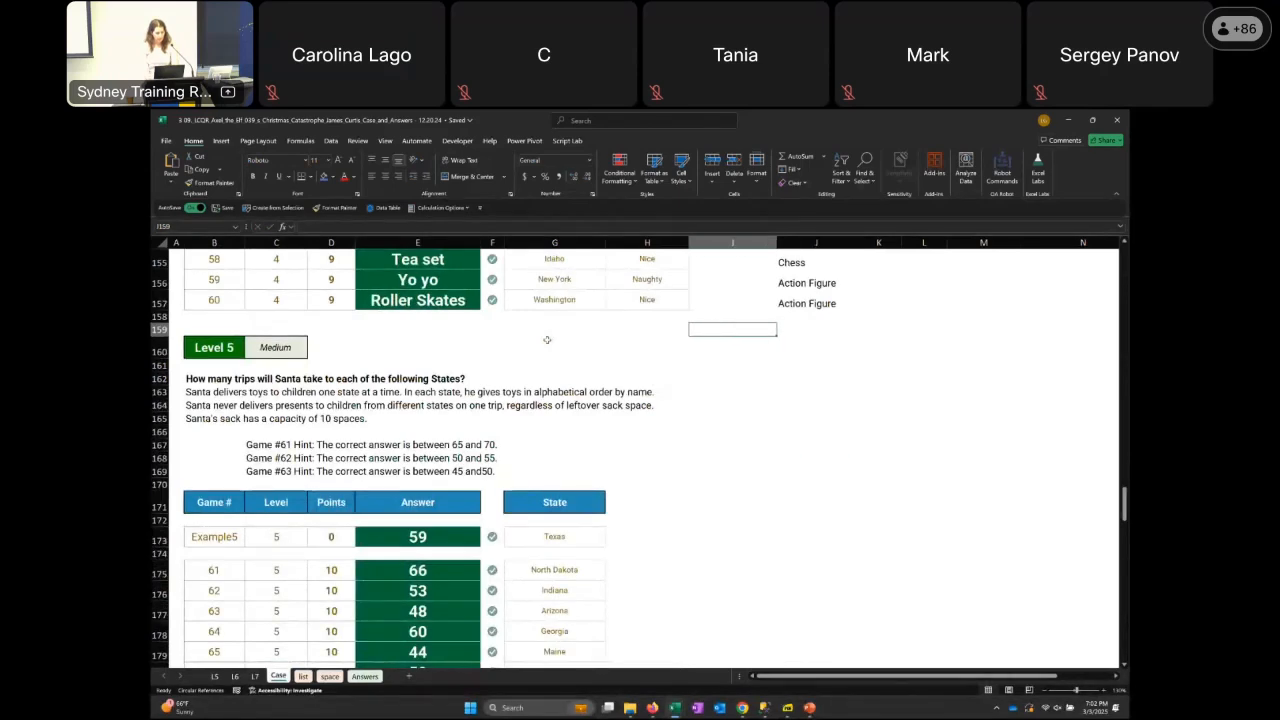
pyautogui.press('Down')
pyautogui.press('Down')
pyautogui.press('Left')
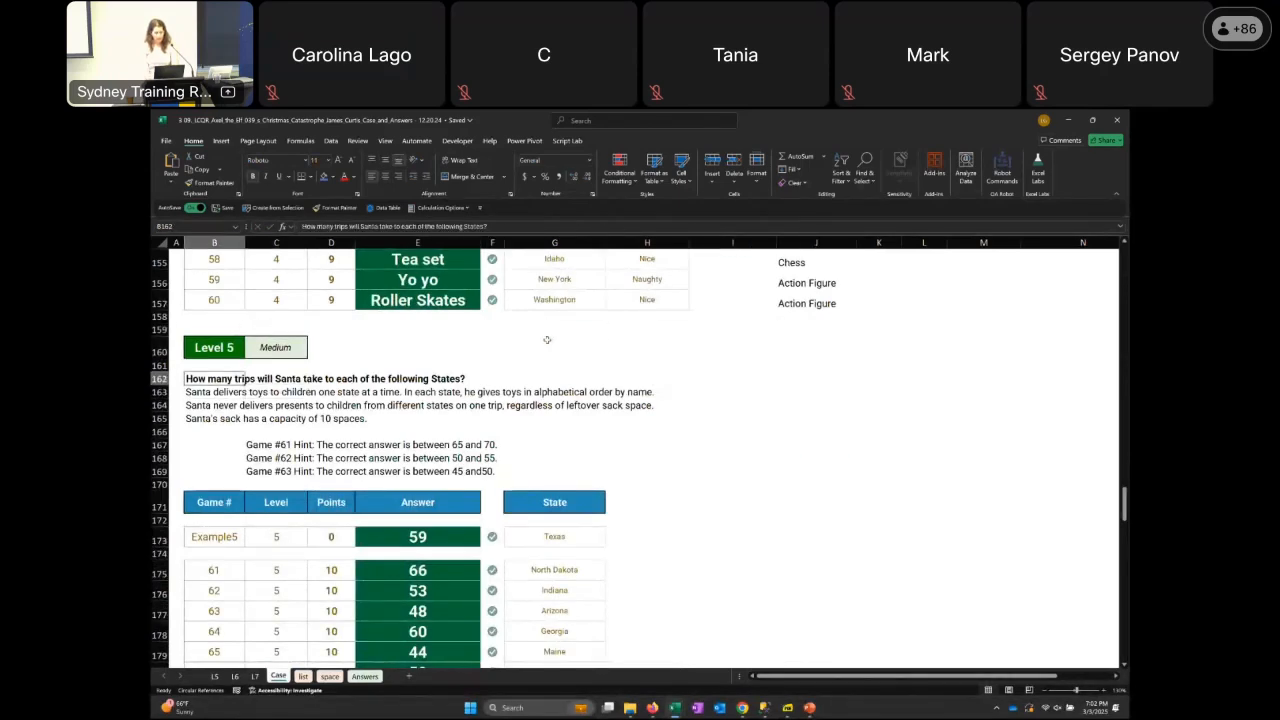
pyautogui.press('Down')
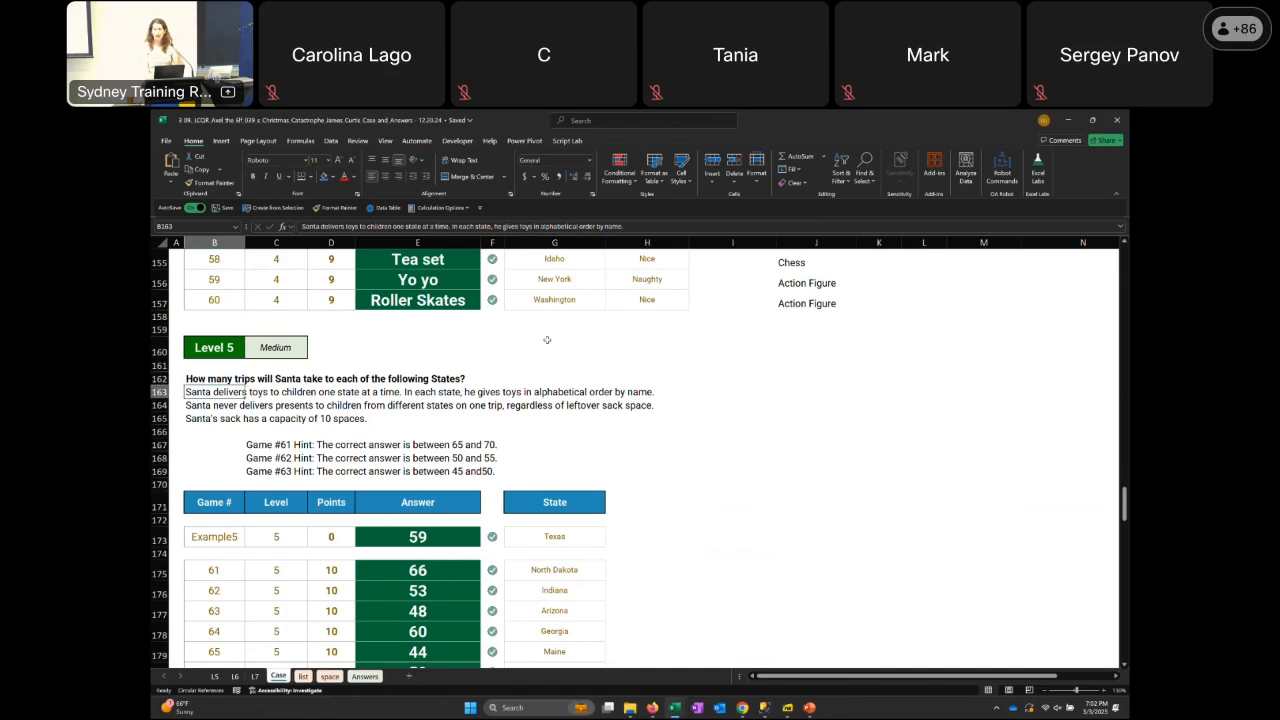
# Glance at the list sheet, then go up the Case sheet to the level info in the Instructions section
pyautogui.hotkey('ctrl', 'pagedown')
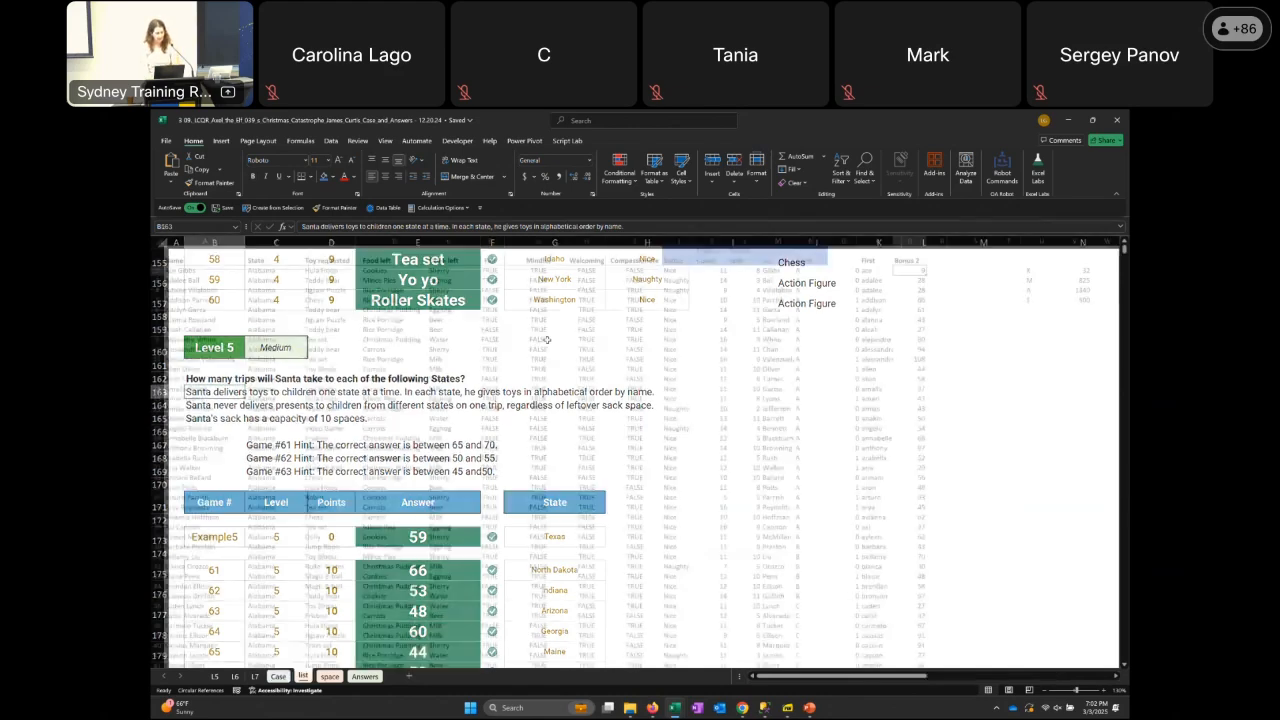
pyautogui.hotkey('ctrl', 'pageup')
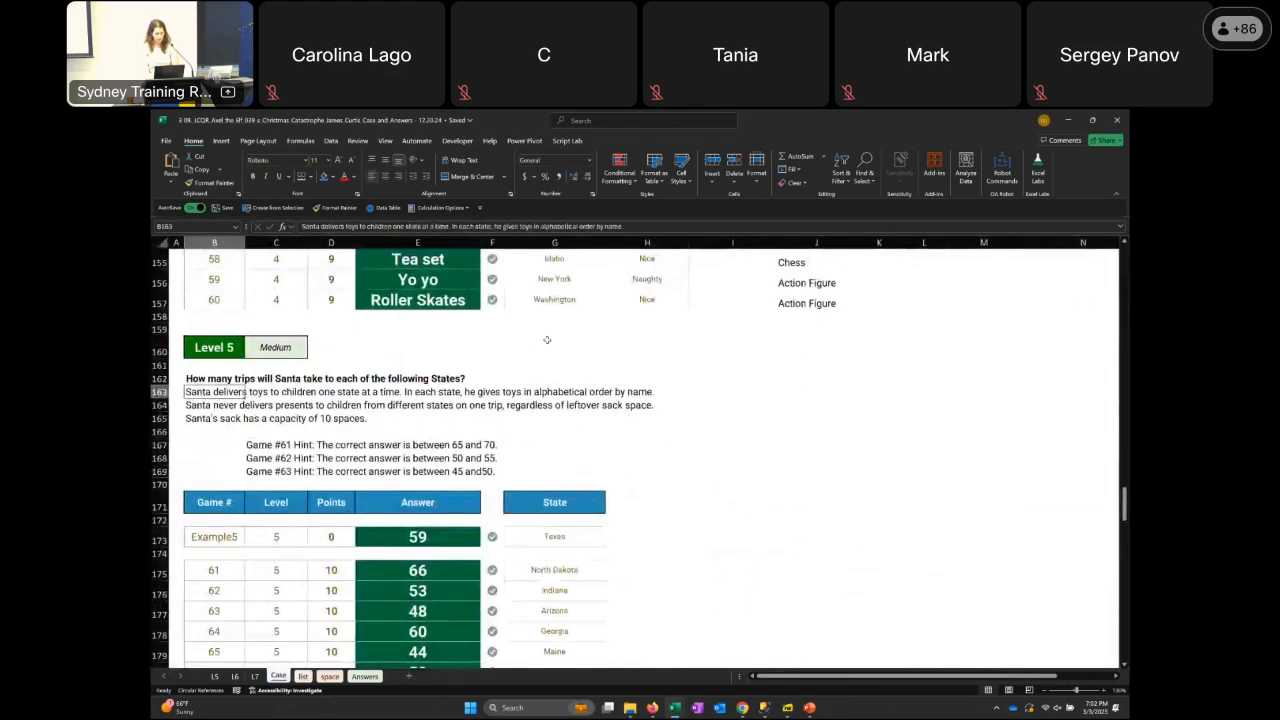
pyautogui.scroll(15, 546, 341)
pyautogui.scroll(20, 546, 341)
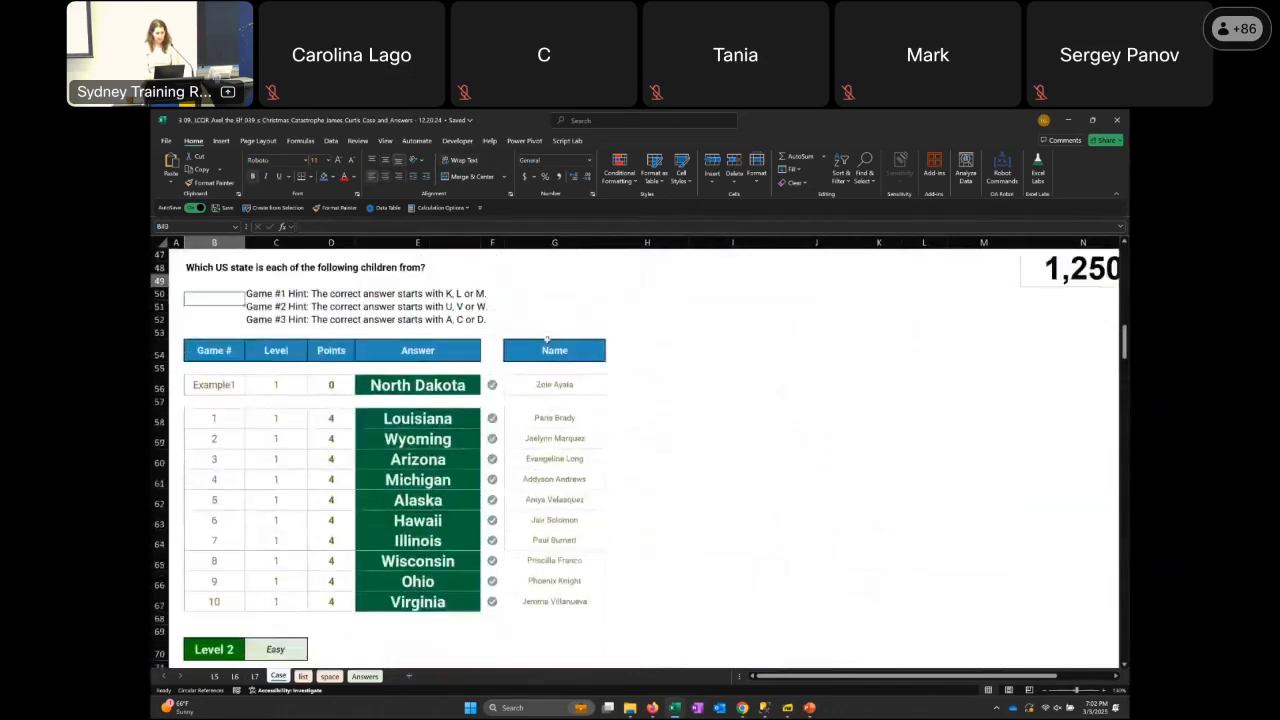
pyautogui.scroll(2, 546, 341)
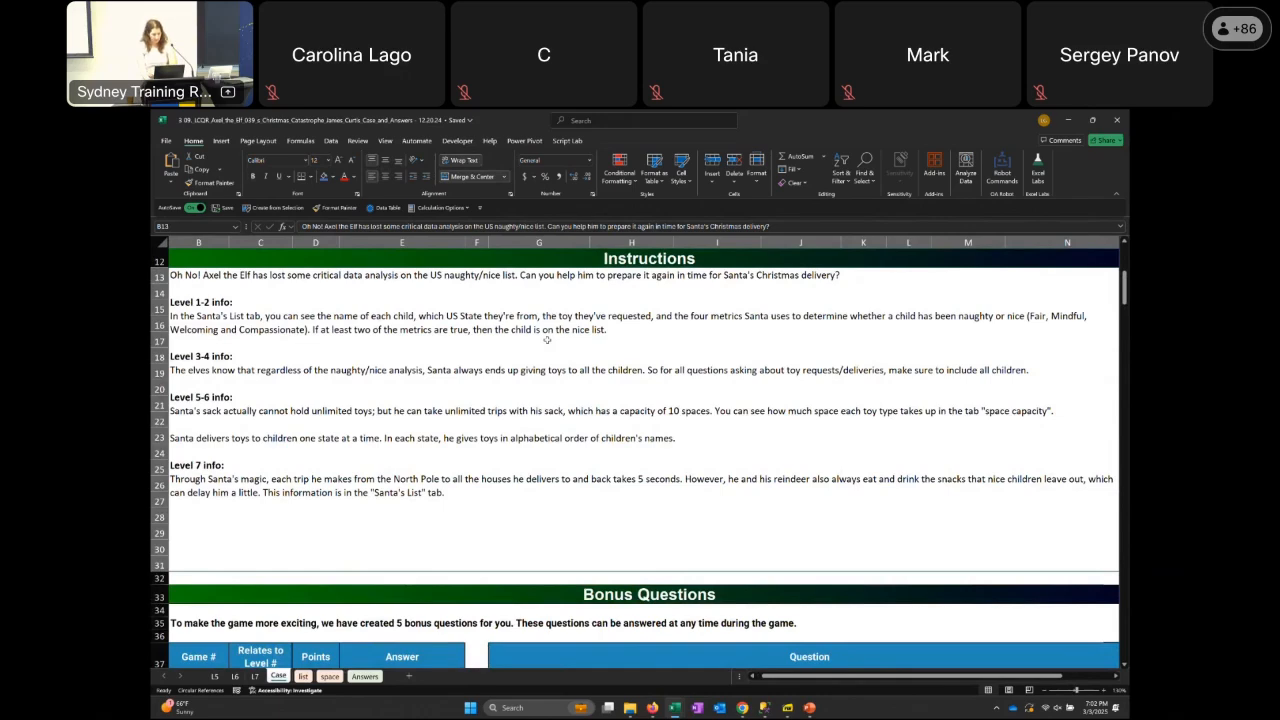
# Go down from the Instructions past Levels 1 to 5 to the Level 6 section
pyautogui.press('pagedown')
pyautogui.press('pagedown')
pyautogui.press('pagedown')
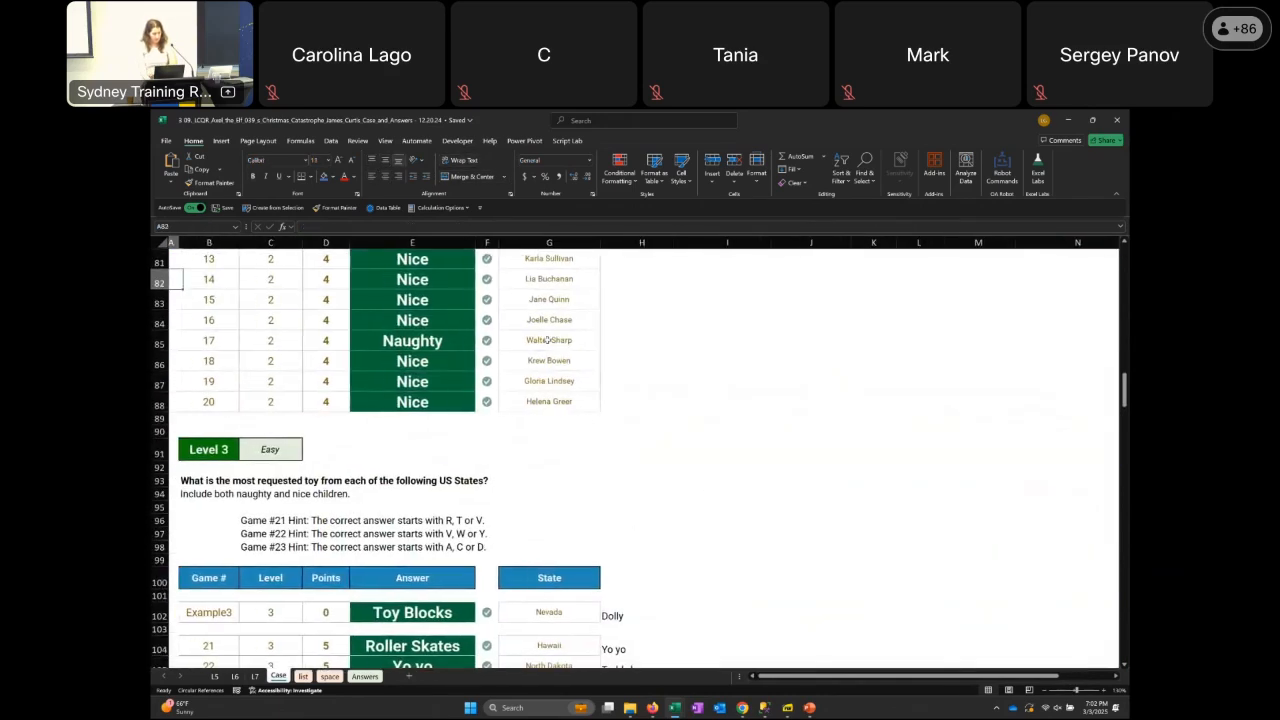
pyautogui.press('pagedown')
pyautogui.press('pagedown')
pyautogui.press('pagedown')
pyautogui.press('pagedown')
pyautogui.press('pagedown')
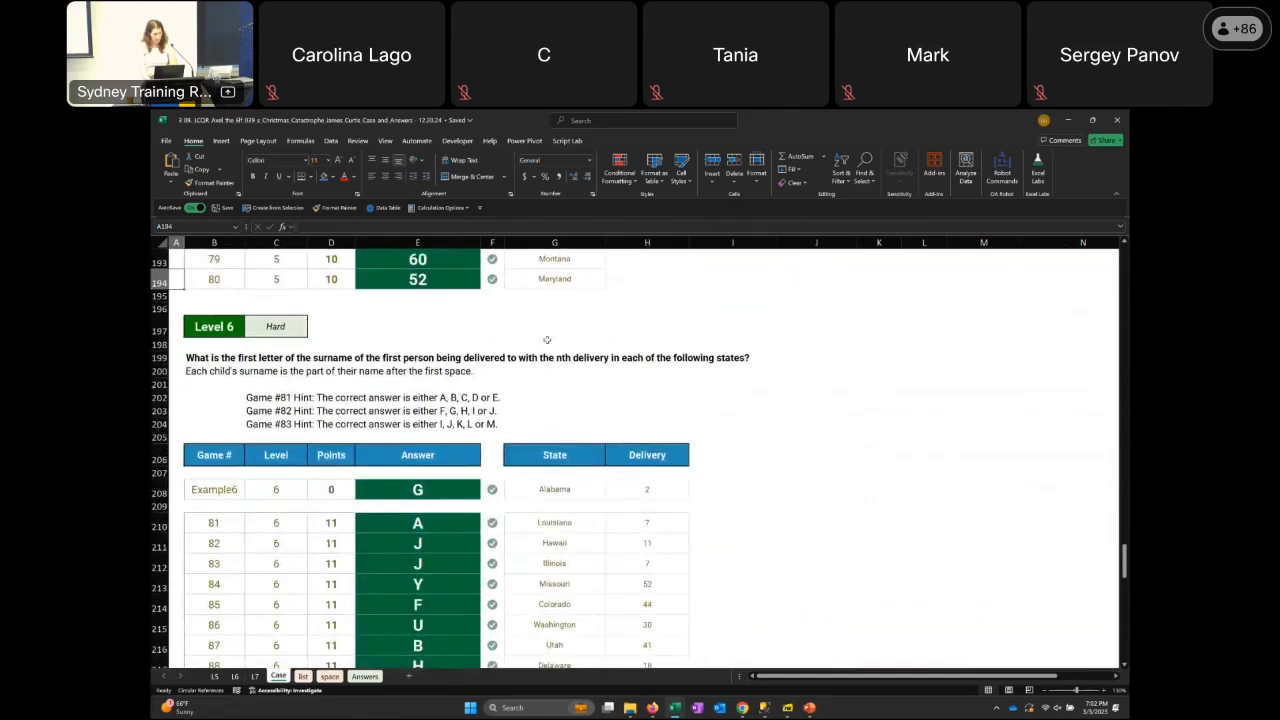
# Look over the Level 6 introduction and select the surname first-letter question in B199
pyautogui.press('Down')
pyautogui.press('Down')
pyautogui.press('Down')
pyautogui.press('Down')
pyautogui.press('Down')
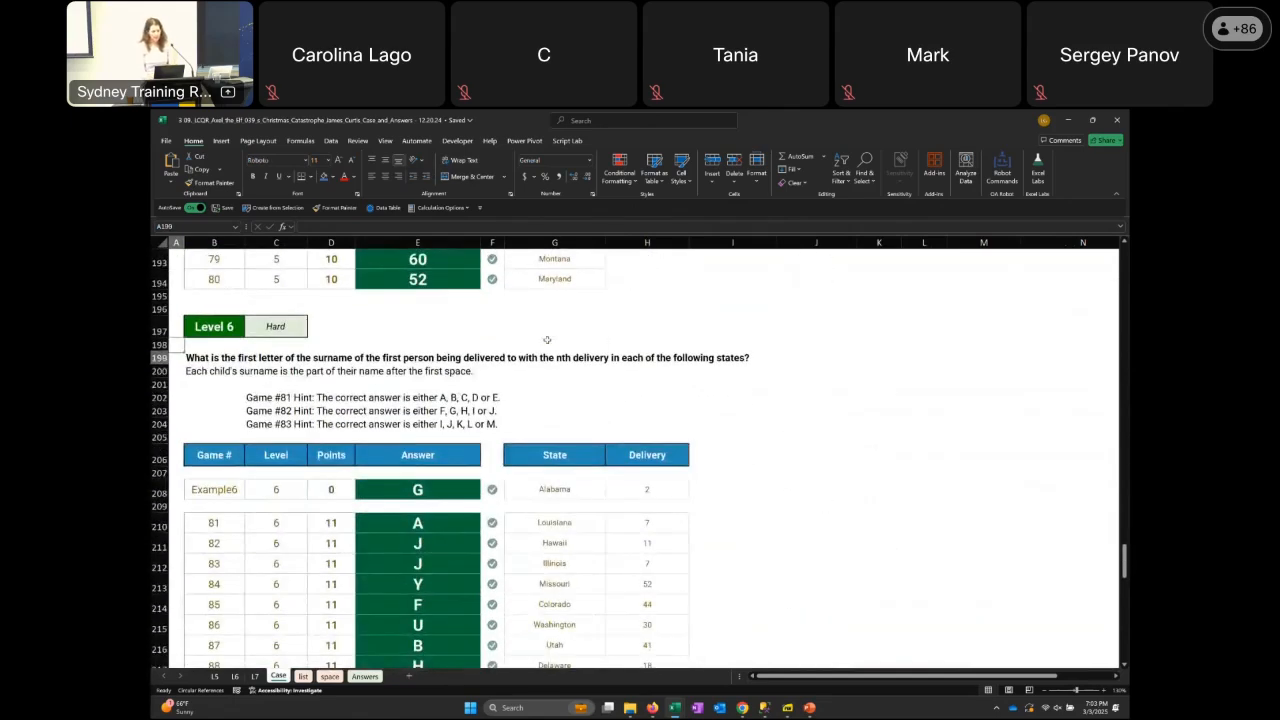
pyautogui.press('Down')
pyautogui.press('Down')
pyautogui.press('Down')
pyautogui.press('Right')
pyautogui.press('Up')
pyautogui.press('Up')
pyautogui.press('Up')
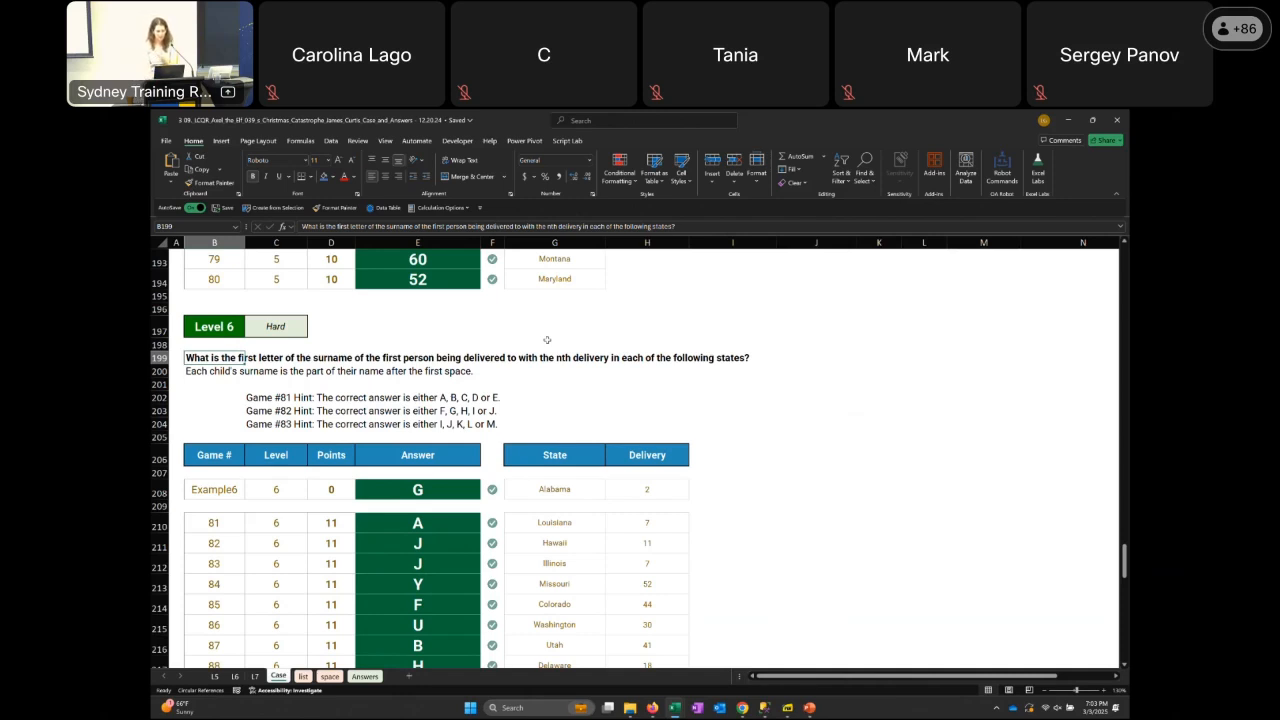
# Look through the Level 6 hints for games 81 to 83, ending on the game 81 hint in C202
pyautogui.press('Down')
pyautogui.press('Down')
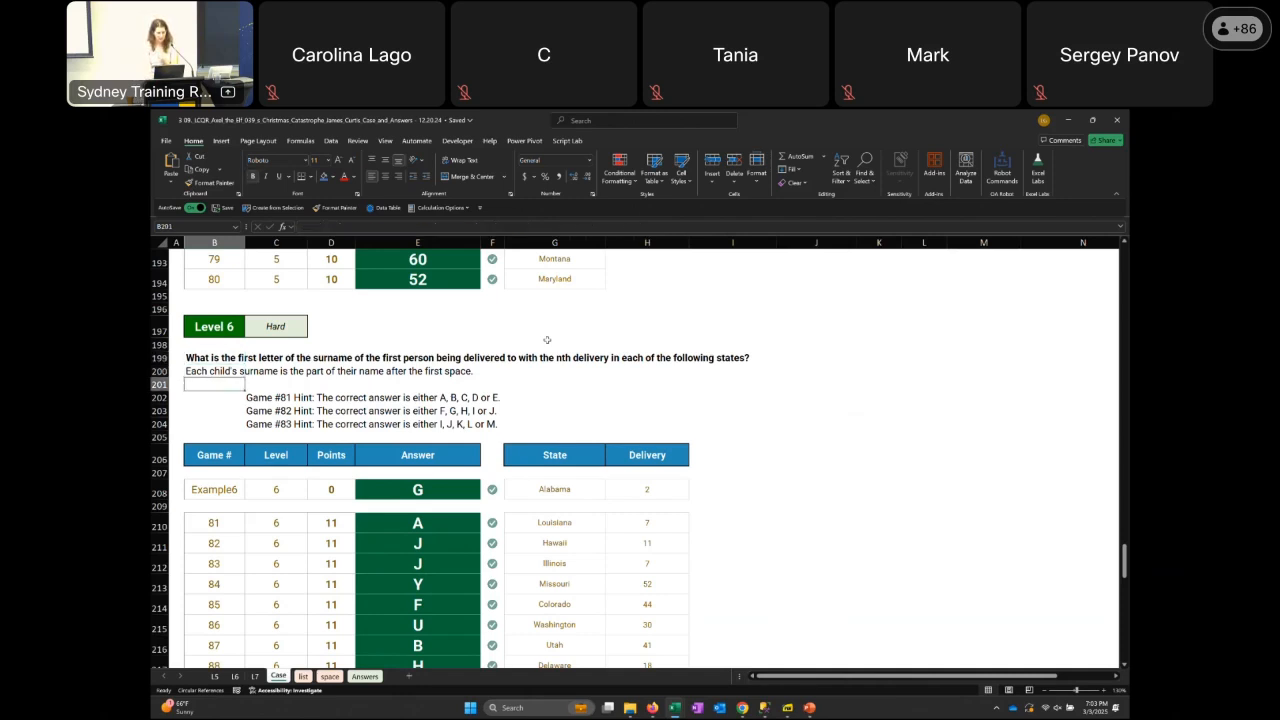
pyautogui.press('Down')
pyautogui.press('Right')
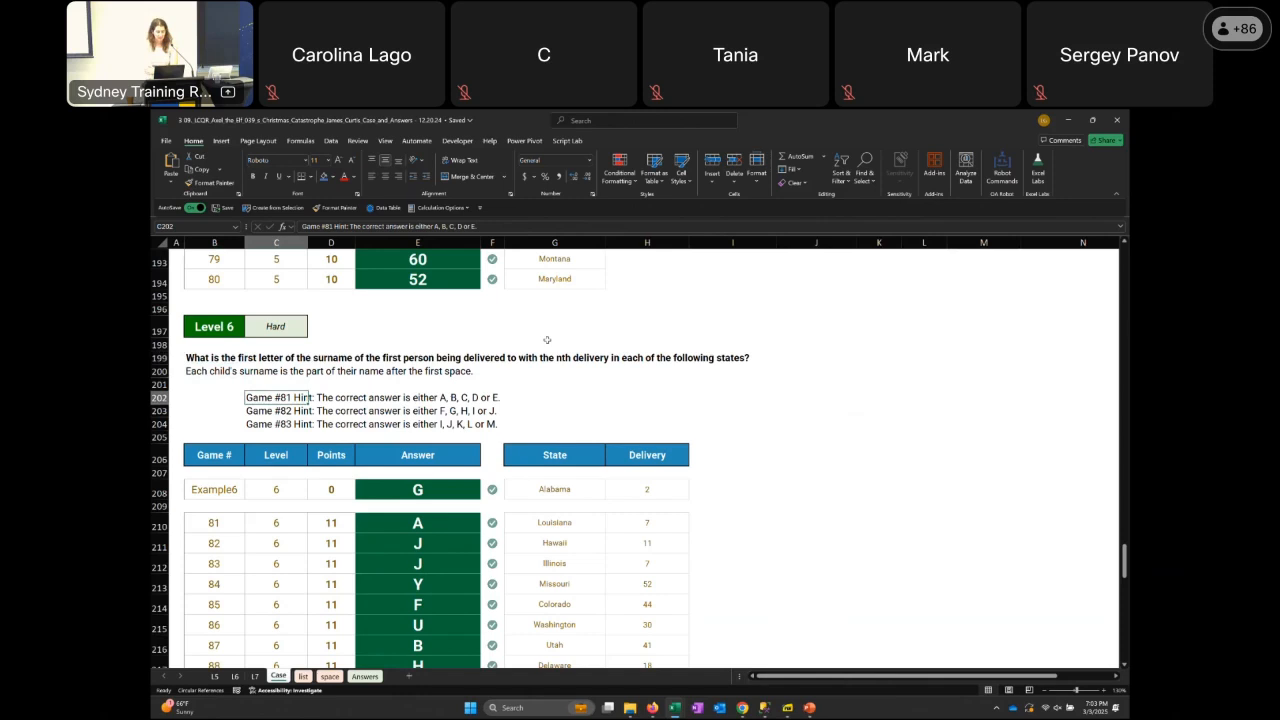
pyautogui.press('Down')
pyautogui.press('Up')
pyautogui.press('Down')
pyautogui.press('Down')
pyautogui.press('Up')
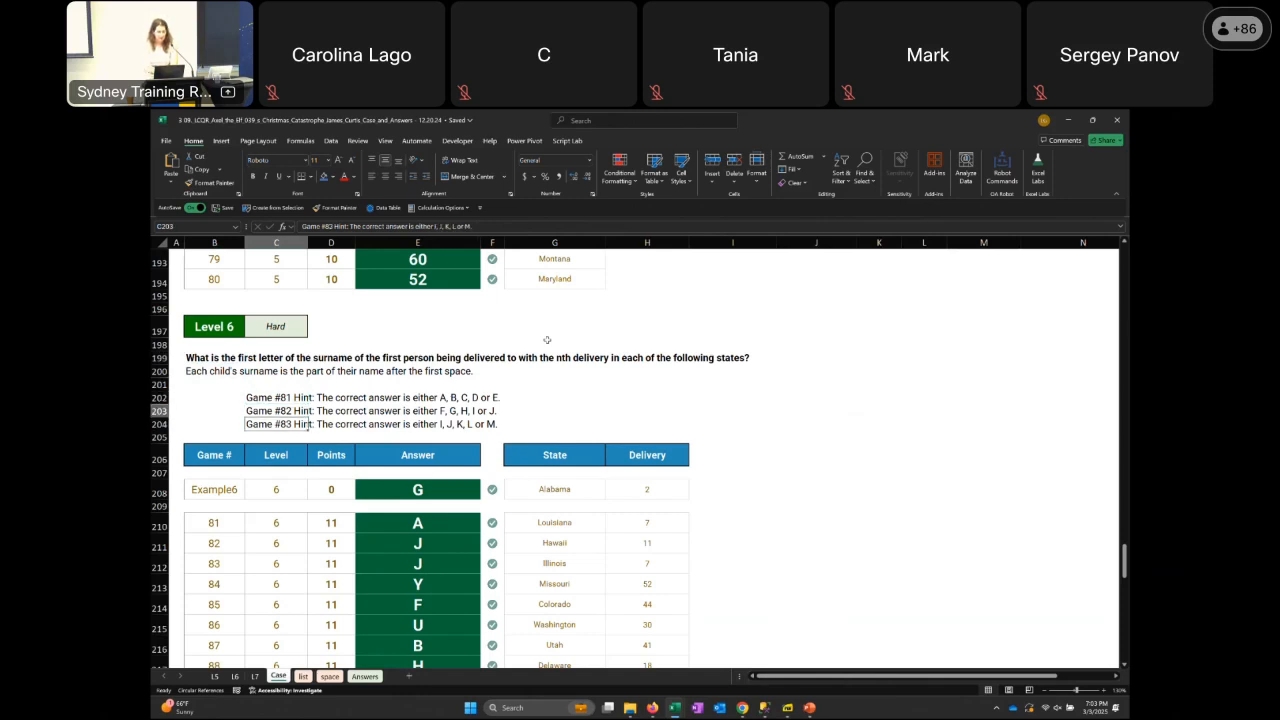
pyautogui.press('Up')
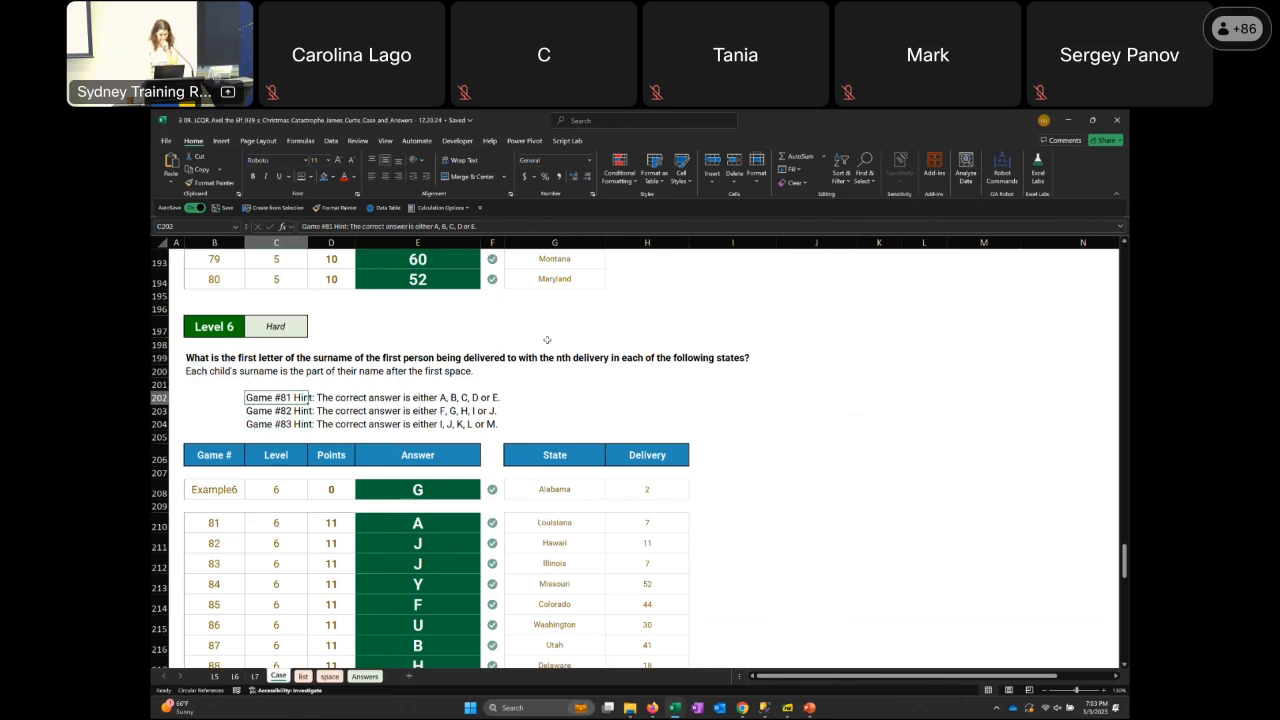
# Return from the hints to the Level 6 question in B199
pyautogui.press('Up')
pyautogui.press('Left')
pyautogui.press('Up')
pyautogui.press('Up')
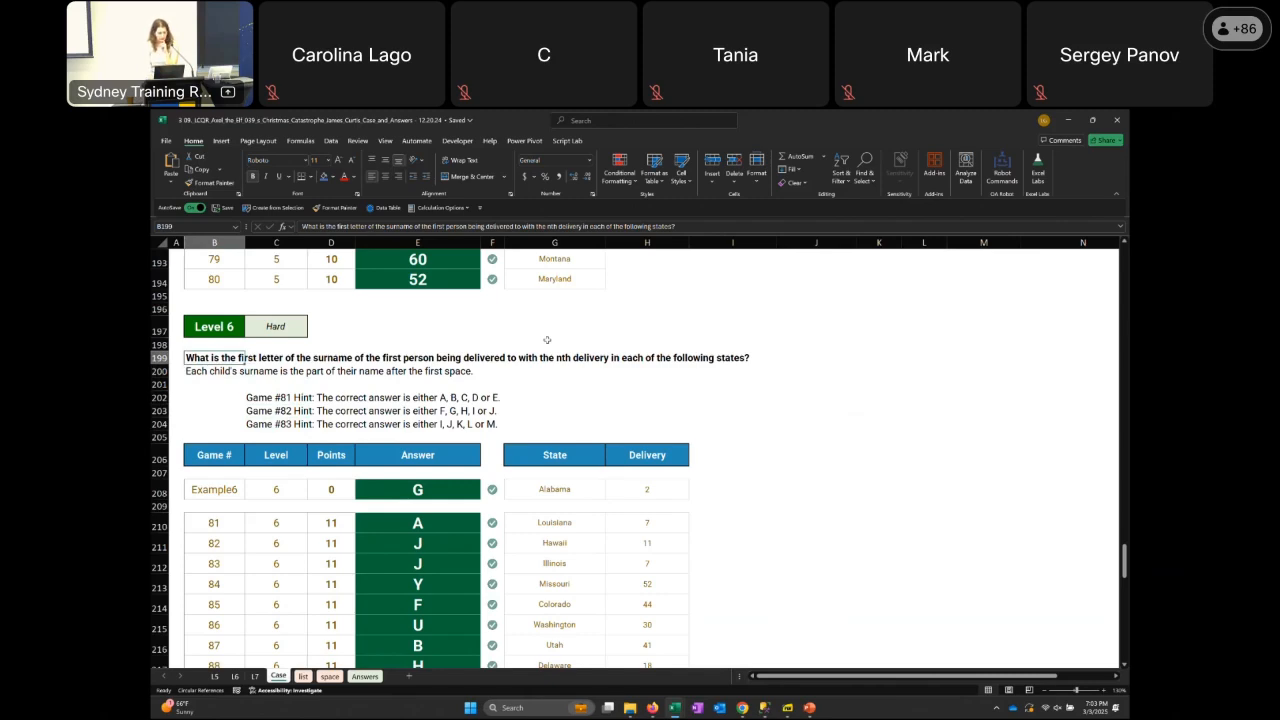
# Go down to the Level 7 delivery-time question and snack table, ending on the Example7 row in B249
pyautogui.press('pagedown')
pyautogui.press('Down')
pyautogui.press('Down')
pyautogui.press('Down')
pyautogui.press('Down')
pyautogui.press('Down')
pyautogui.press('Down')
pyautogui.press('Down')
pyautogui.press('Down')
pyautogui.press('Down')
pyautogui.press('Down')
pyautogui.press('Down')
pyautogui.press('Down')
pyautogui.press('Down')
pyautogui.press('Down')
pyautogui.press('Down')
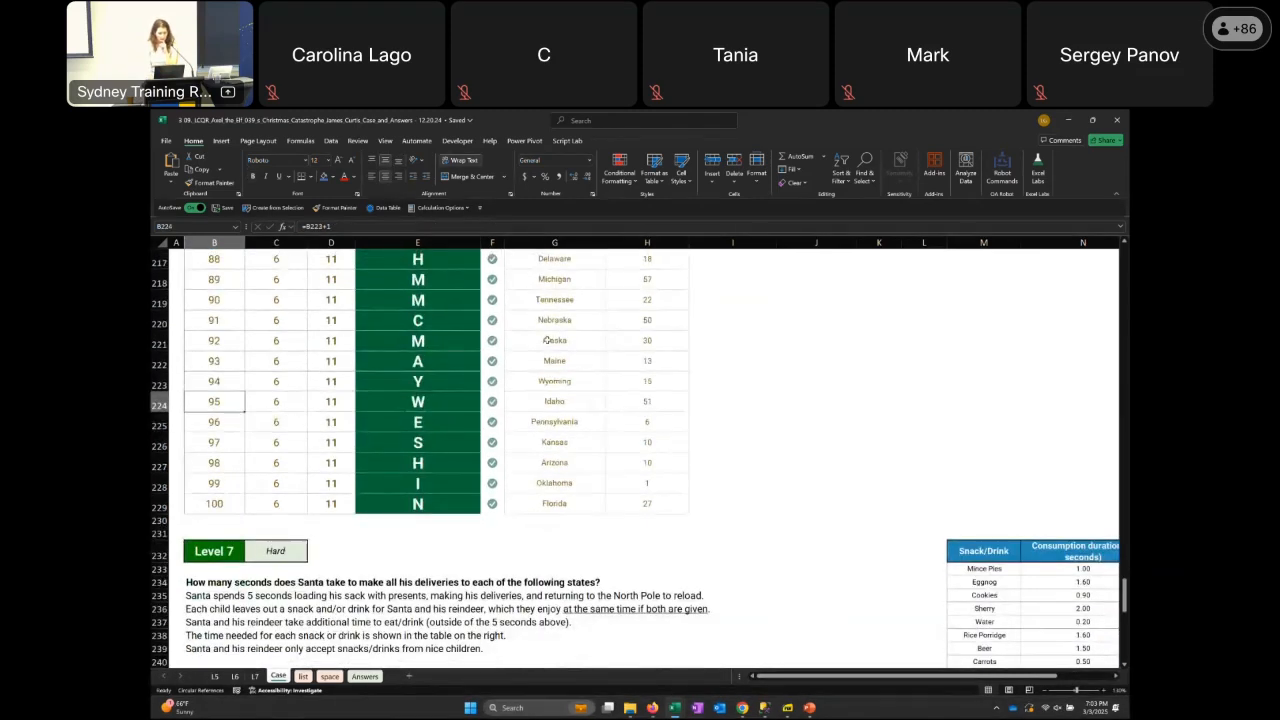
pyautogui.press('Down')
pyautogui.press('Down')
pyautogui.press('Down')
pyautogui.press('Down')
pyautogui.press('Down')
pyautogui.press('Down')
pyautogui.press('Down')
pyautogui.press('Down')
pyautogui.press('Down')
pyautogui.press('Down')
pyautogui.press('Down')
pyautogui.press('Down')
pyautogui.press('Down')
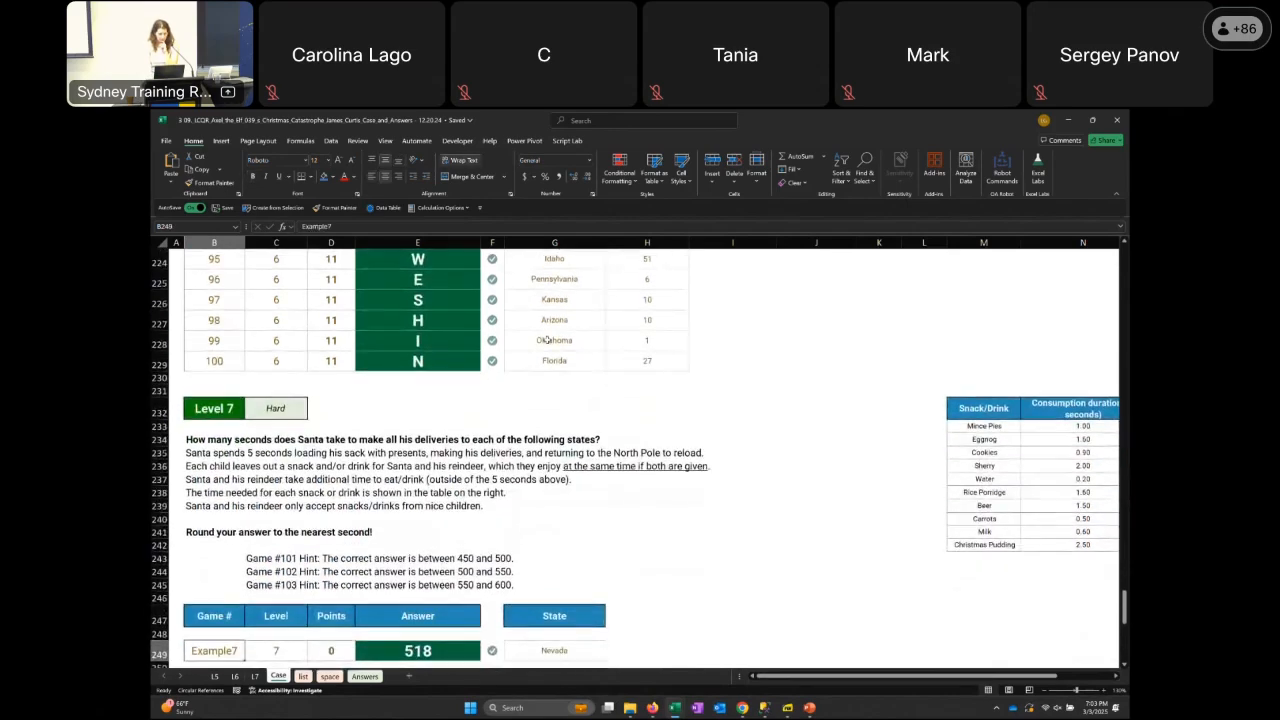
# Read back through the Level 7 rules above the Example7 row, ending on the sack-loading line in E235
pyautogui.press('Up')
pyautogui.press('Up')
pyautogui.press('Up')
pyautogui.press('Up')
pyautogui.press('Up')
pyautogui.press('Up')
pyautogui.press('Up')
pyautogui.press('Up')
pyautogui.press('Up')
pyautogui.press('Up')
pyautogui.press('Up')
pyautogui.press('Up')
pyautogui.press('Up')
pyautogui.press('Up')
pyautogui.press('Up')
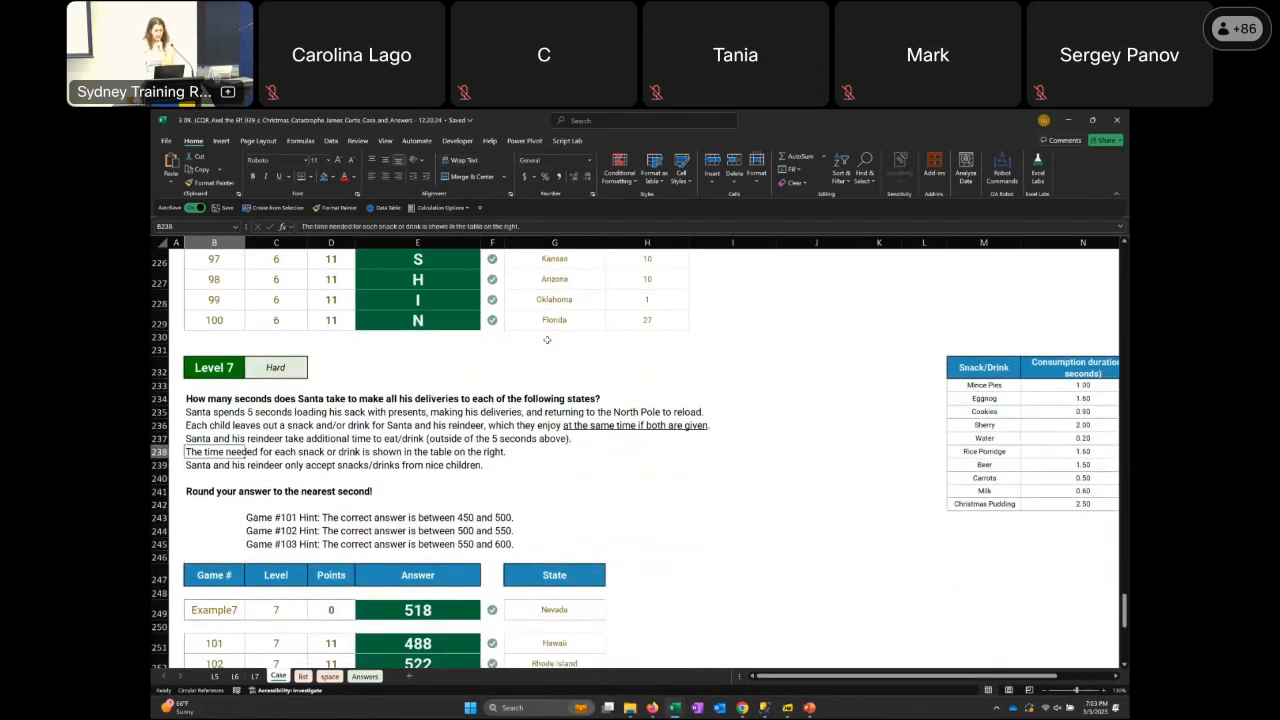
pyautogui.press('Right')
pyautogui.press('Right')
pyautogui.press('Right')
pyautogui.press('Right')
pyautogui.press('Right')
pyautogui.press('Right')
pyautogui.press('Right')
pyautogui.press('Right')
pyautogui.press('Right')
pyautogui.press('Right')
pyautogui.press('Right')
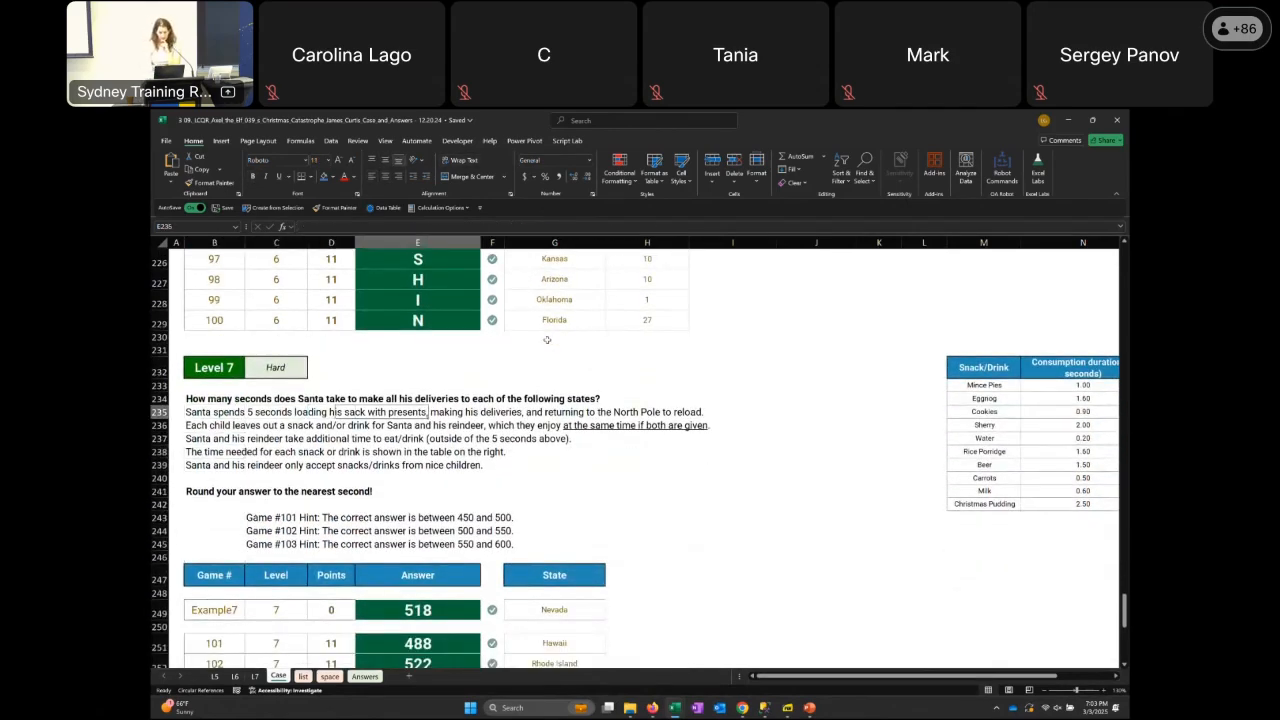
# Examine the Level 7 snack and drink consumption duration table, ending on the Mince Pies row in M233
pyautogui.hscroll(2, 547, 340)
pyautogui.press('Up')
pyautogui.press('Up')
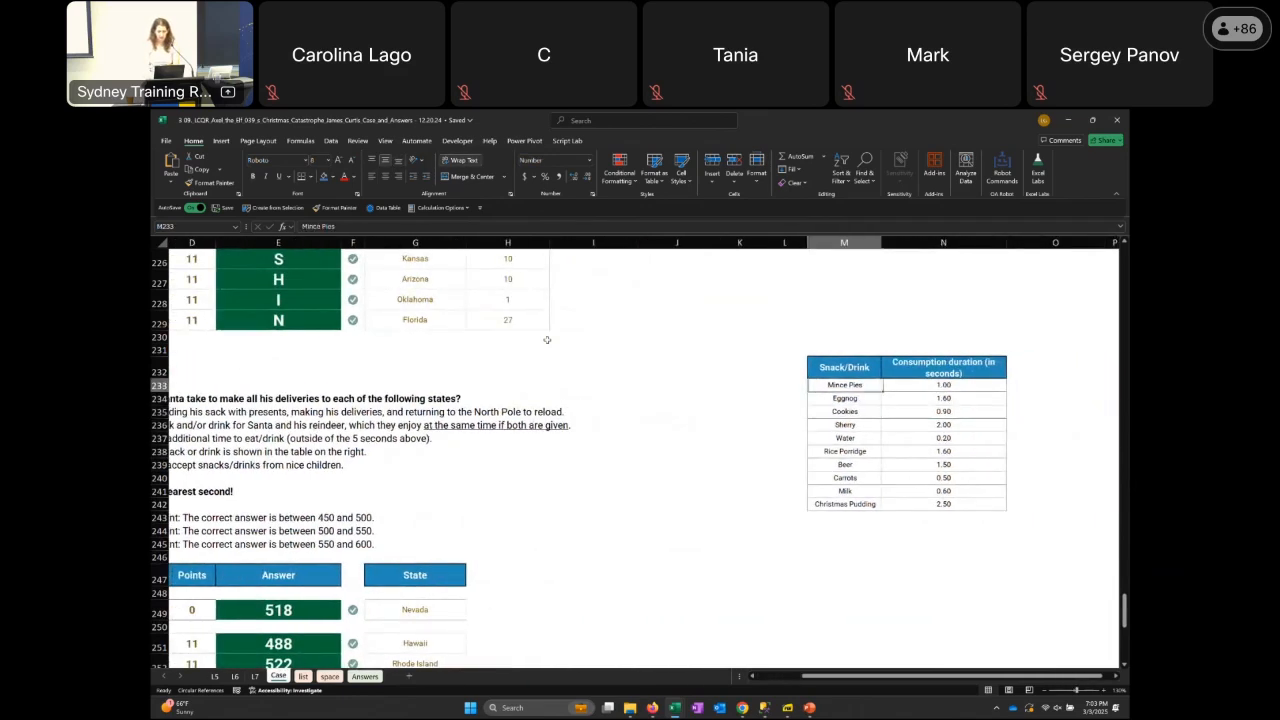
pyautogui.press('Down')
pyautogui.press('Down')
pyautogui.press('Down')
pyautogui.press('Down')
pyautogui.press('Down')
pyautogui.press('Down')
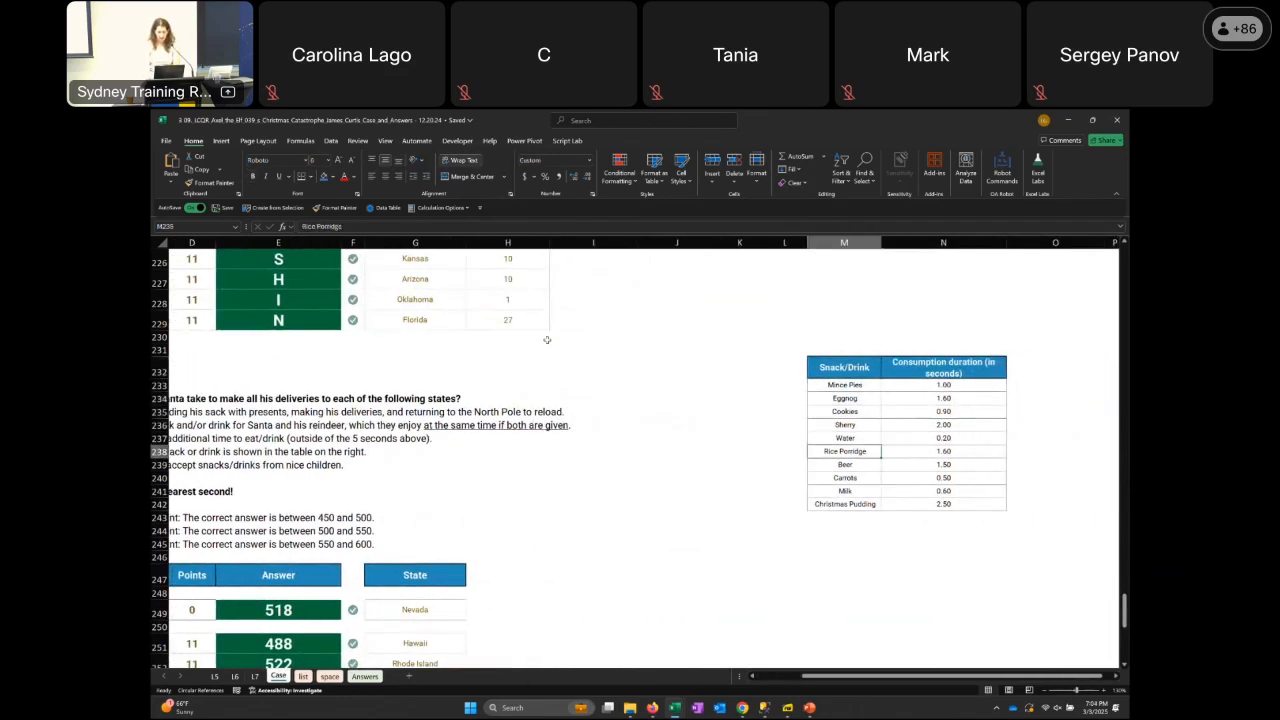
pyautogui.press('Right')
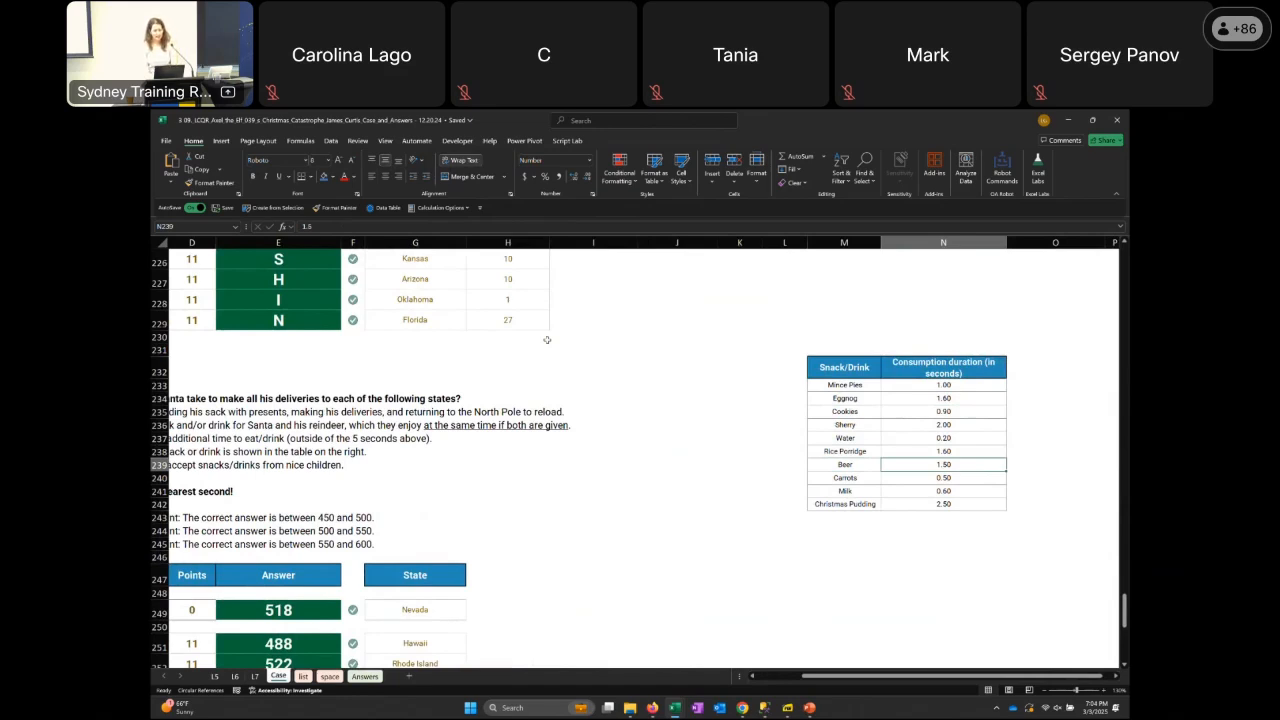
pyautogui.press('Left')
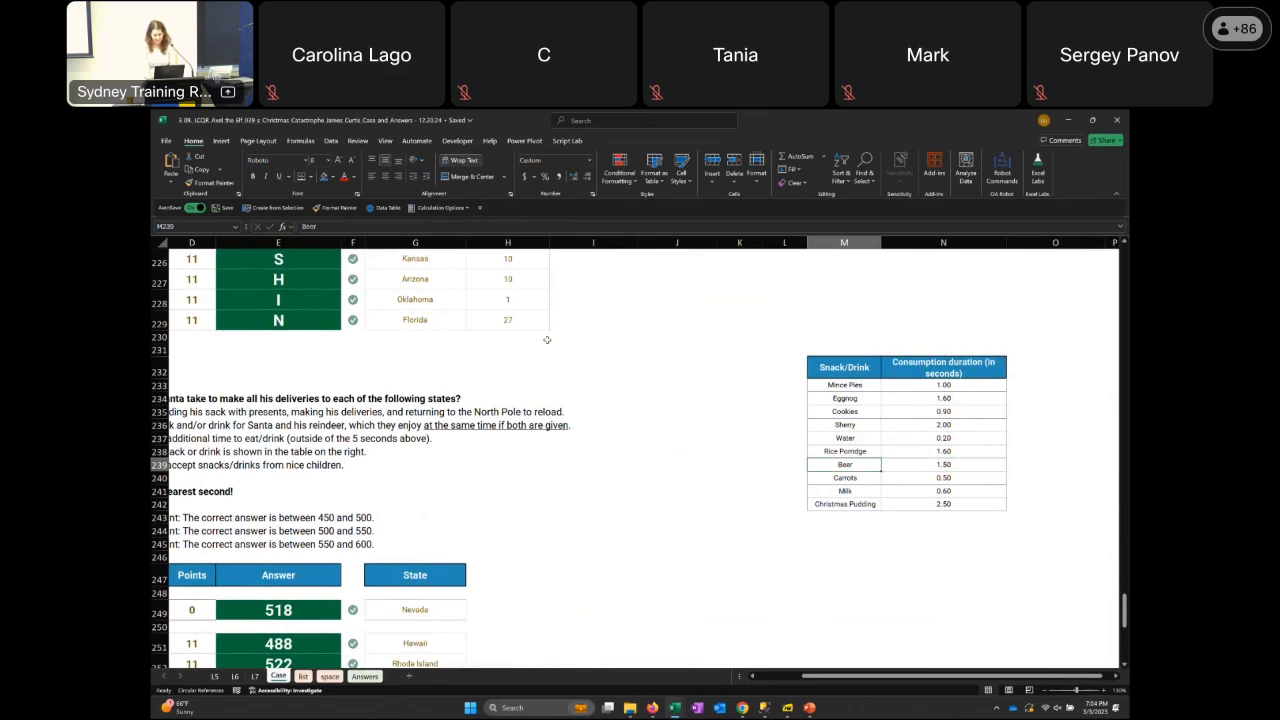
pyautogui.press('Up')
pyautogui.press('Up')
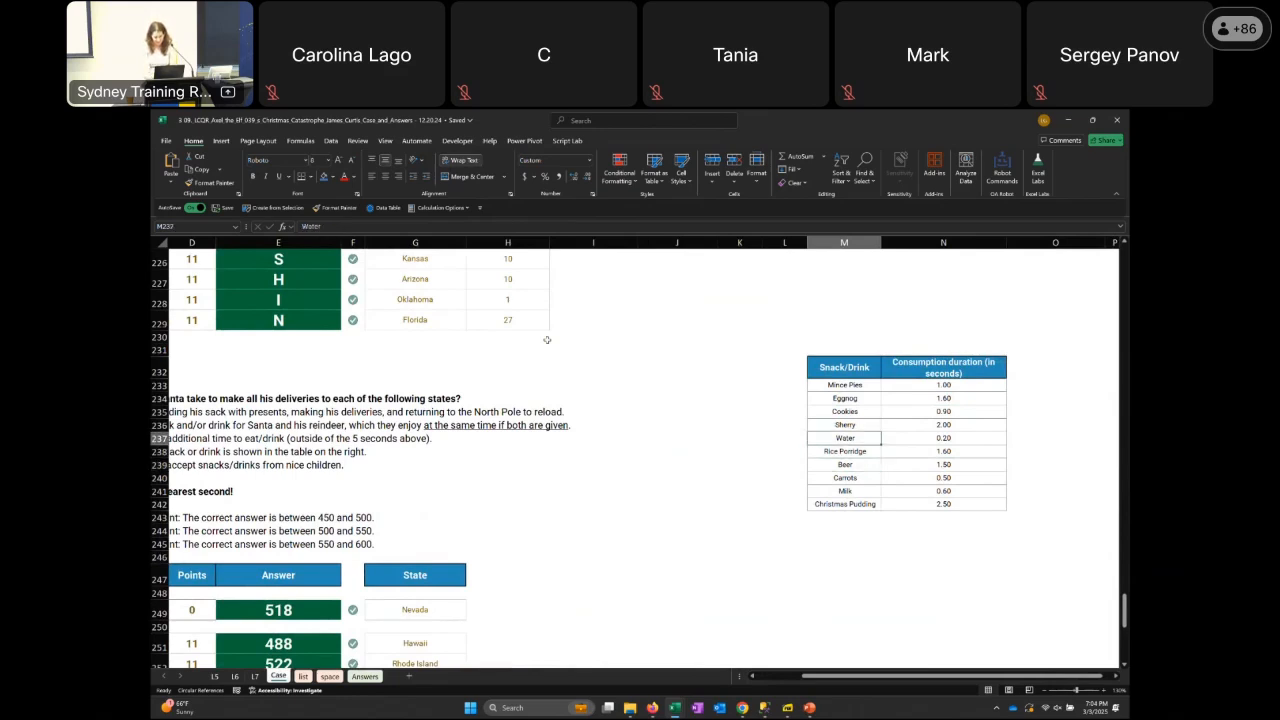
pyautogui.press('Up')
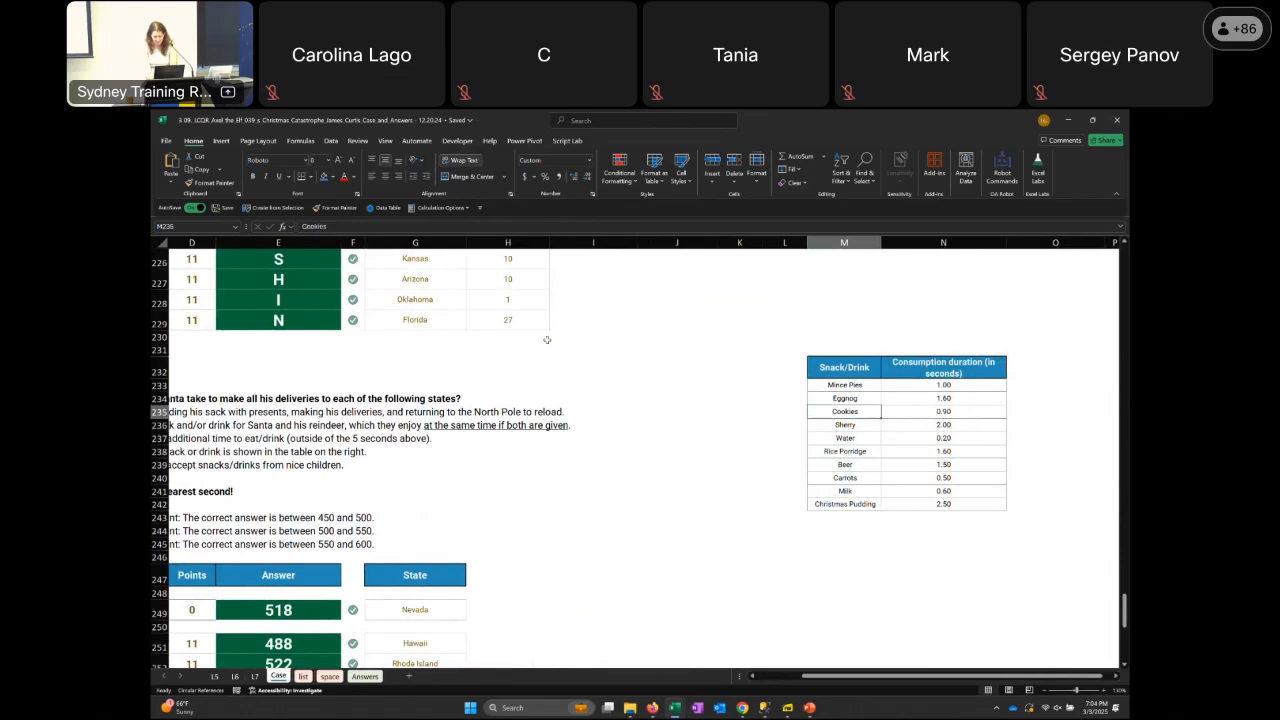
pyautogui.press('Up')
pyautogui.press('Up')
pyautogui.press('Right')
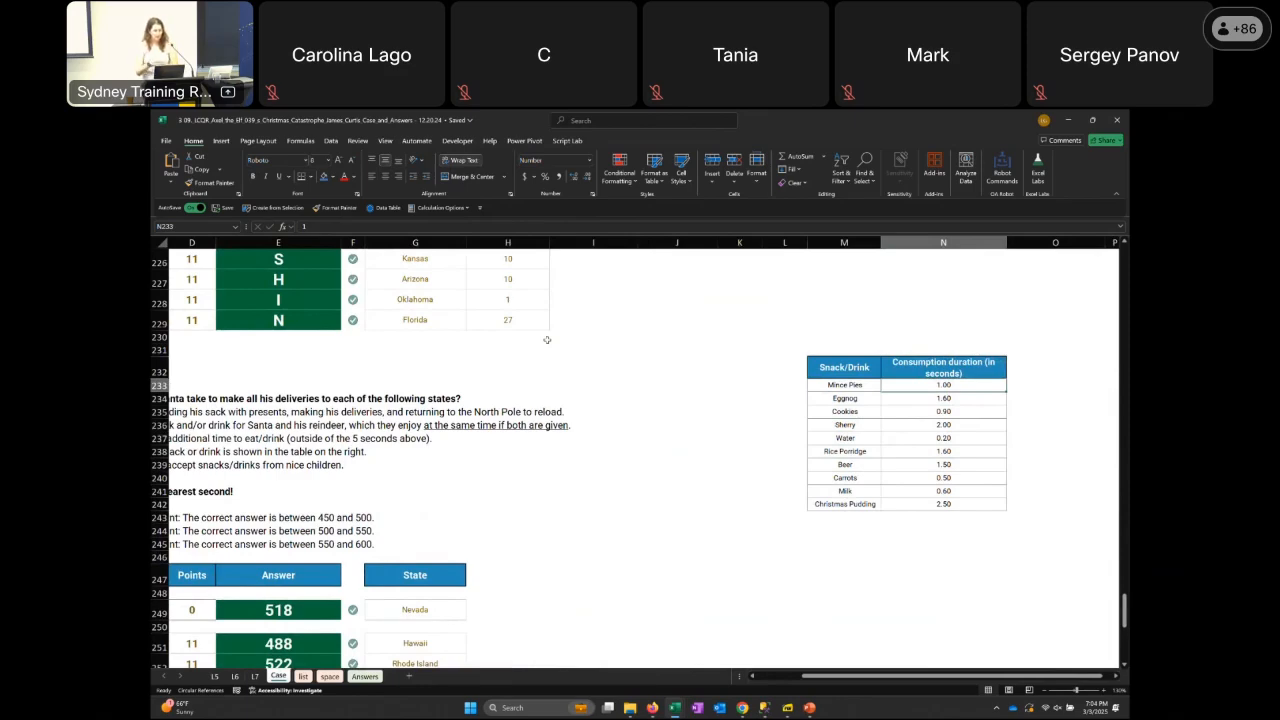
pyautogui.press('Left')
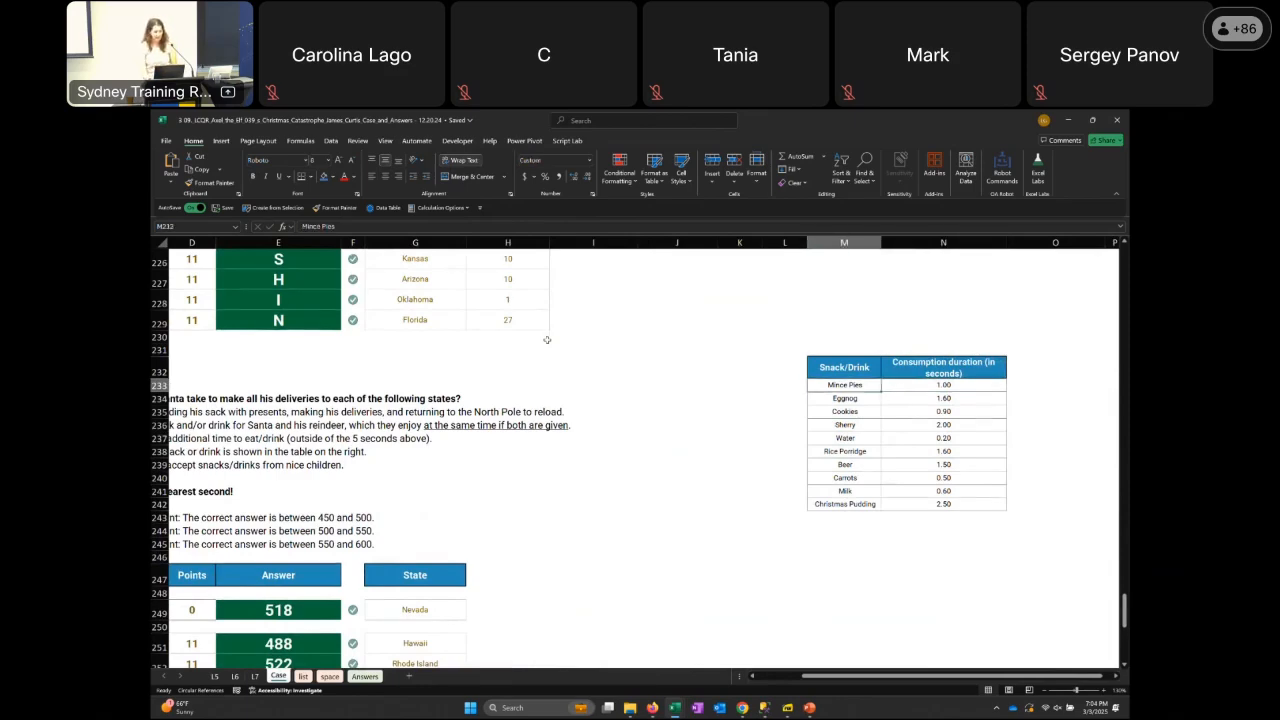
# Return from the snack table to the Level 7 delivery-time question in C234
pyautogui.press('Left')
pyautogui.press('Left')
pyautogui.press('Left')
pyautogui.press('Left')
pyautogui.press('Left')
pyautogui.press('Left')
pyautogui.press('Left')
pyautogui.press('Left')
pyautogui.press('Left')
pyautogui.press('Left')
pyautogui.press('Left')
pyautogui.press('Left')
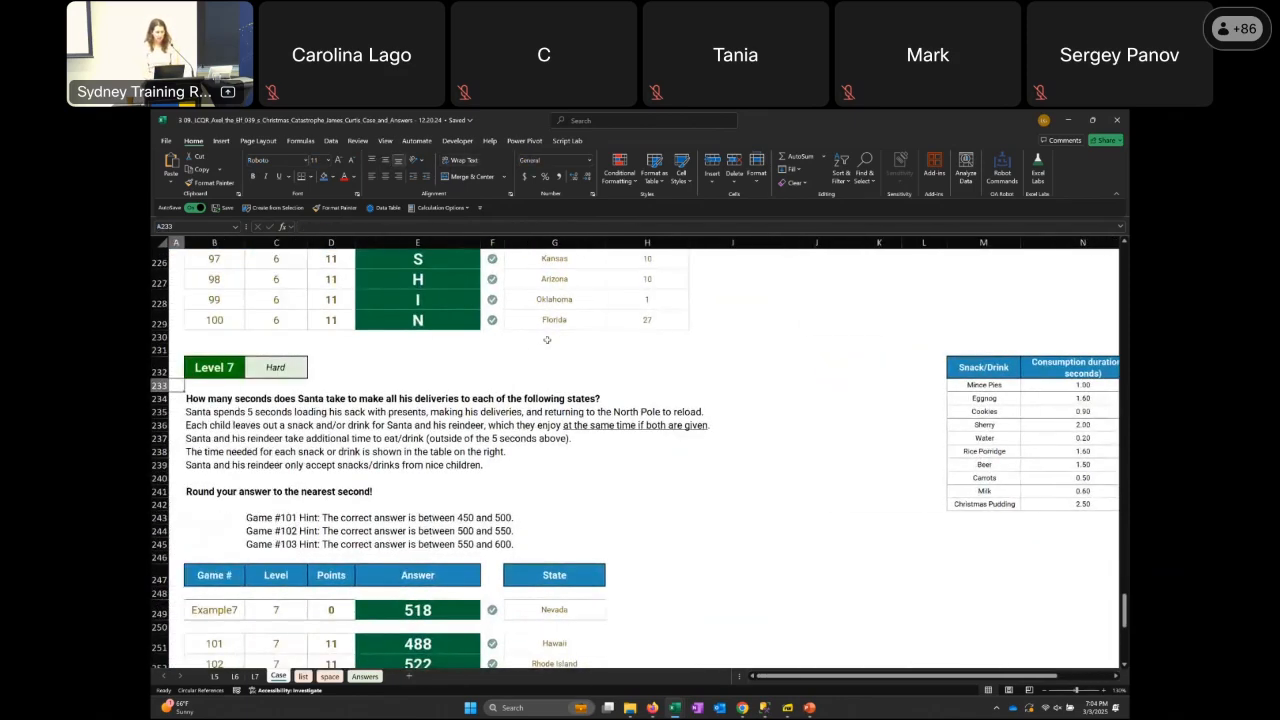
pyautogui.press('Down')
pyautogui.press('Right')
pyautogui.press('Right')
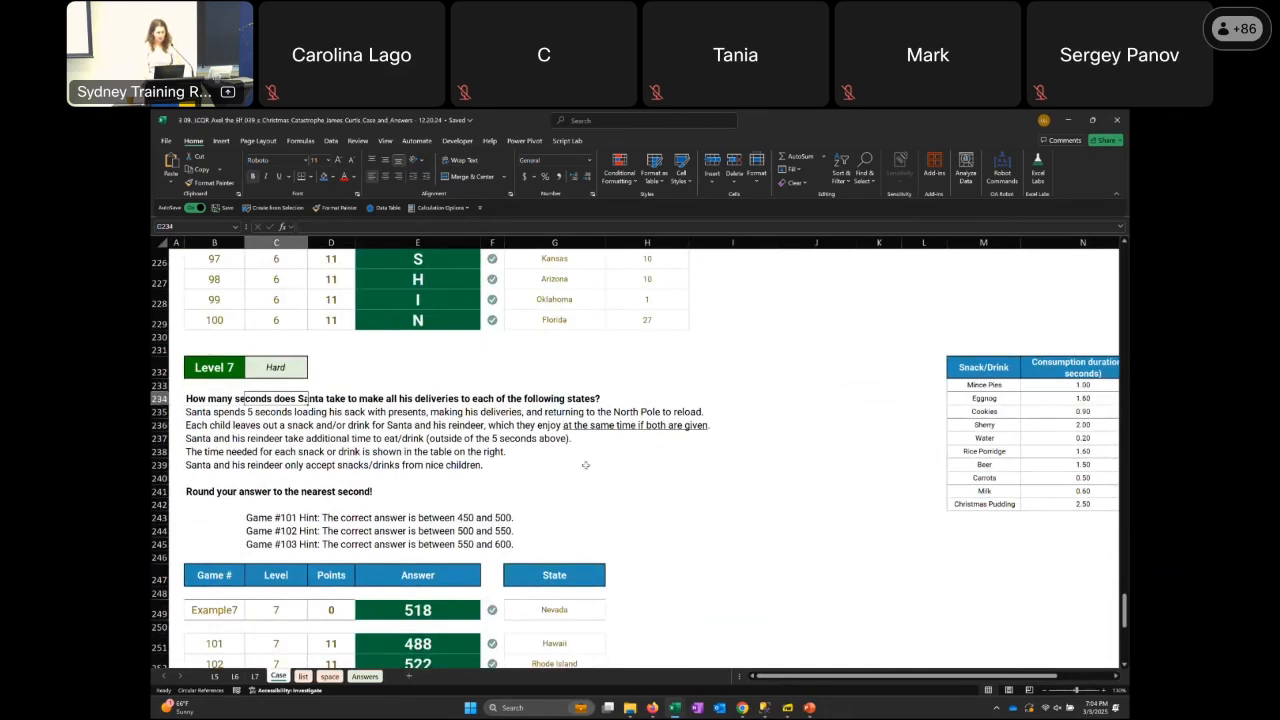
# Open the L7 sheet and highlight the game results table starting at D11, followed by calculation columns I through AA
pyautogui.click(255, 677)
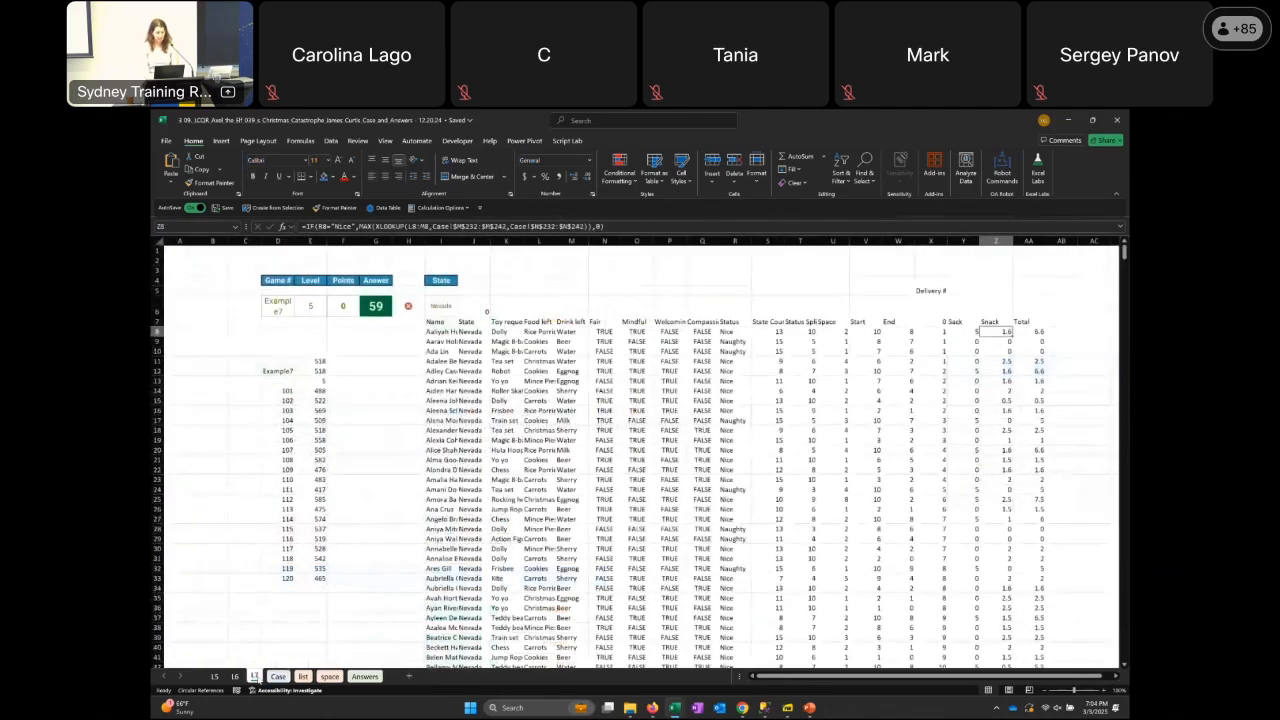
pyautogui.click(283, 374)
pyautogui.press('Up')
pyautogui.hotkey('shift', 'Right')
pyautogui.hotkey('shift', 'Down')
pyautogui.hotkey('shift', 'Down')
pyautogui.hotkey('shift', 'Down')
pyautogui.hotkey('shift', 'Down')
pyautogui.hotkey('shift', 'Down')
pyautogui.hotkey('shift', 'Down')
pyautogui.hotkey('shift', 'Down')
pyautogui.hotkey('shift', 'Down')
pyautogui.hotkey('shift', 'Down')
pyautogui.hotkey('shift', 'Down')
pyautogui.hotkey('shift', 'Down')
pyautogui.hotkey('shift', 'Down')
pyautogui.hotkey('shift', 'Down')
pyautogui.hotkey('shift', 'Down')
pyautogui.hotkey('shift', 'Down')
pyautogui.hotkey('shift', 'Down')
pyautogui.hotkey('shift', 'Down')
pyautogui.hotkey('shift', 'Down')
pyautogui.hotkey('shift', 'Down')
pyautogui.hotkey('shift', 'Down')
pyautogui.hotkey('shift', 'Down')
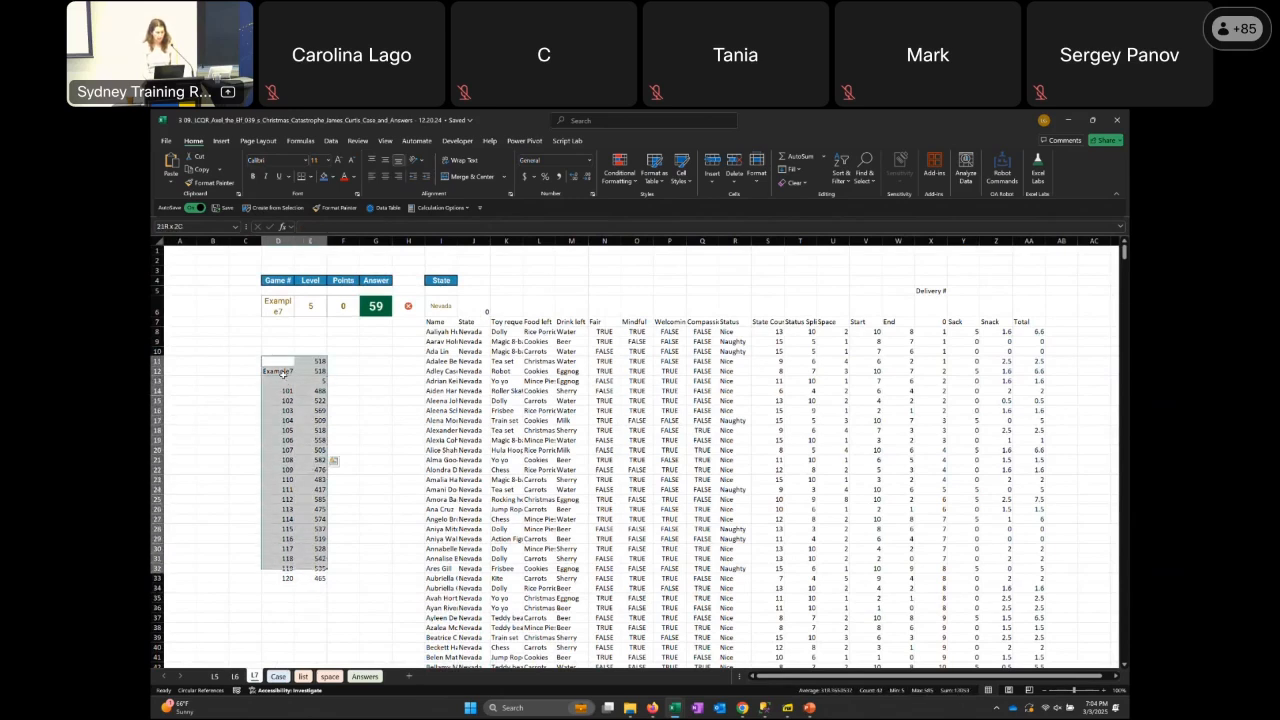
pyautogui.moveTo(441, 241); pyautogui.dragTo(1032, 203)
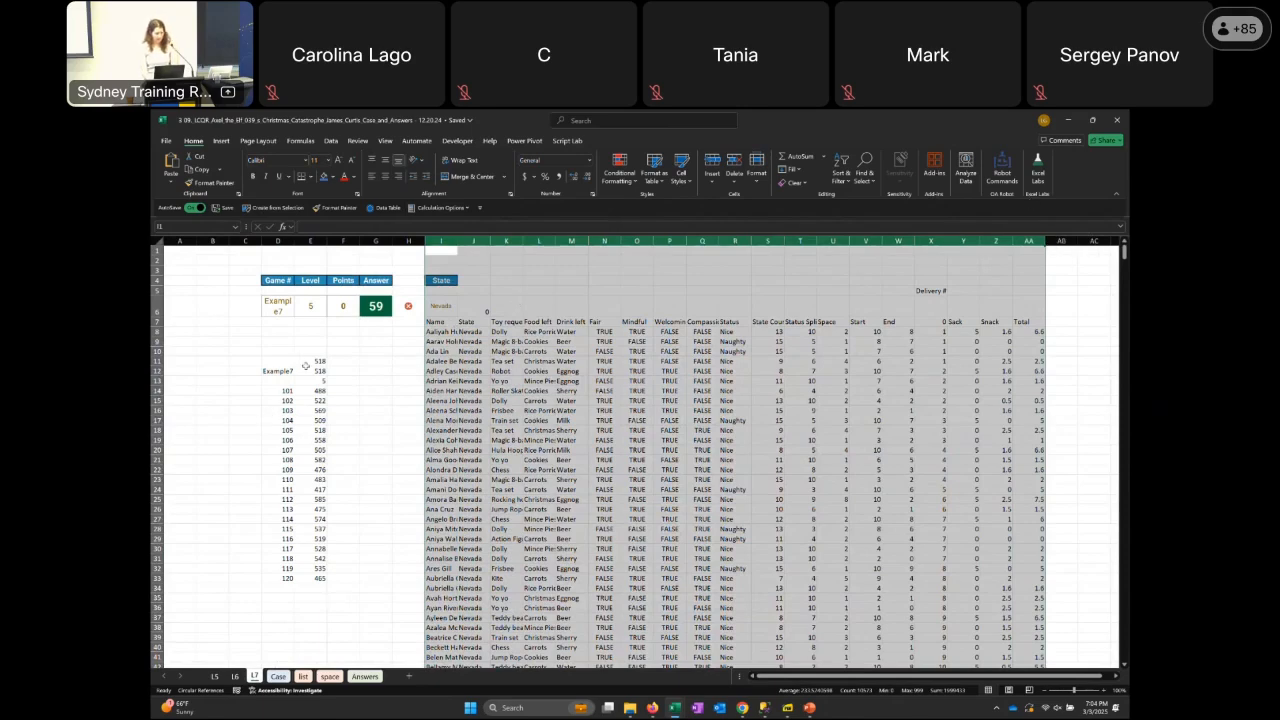
# Check the data table formula in E12 and highlight the results for games 101 to 120 from E14 down
pyautogui.click(306, 363)
pyautogui.click(306, 370)
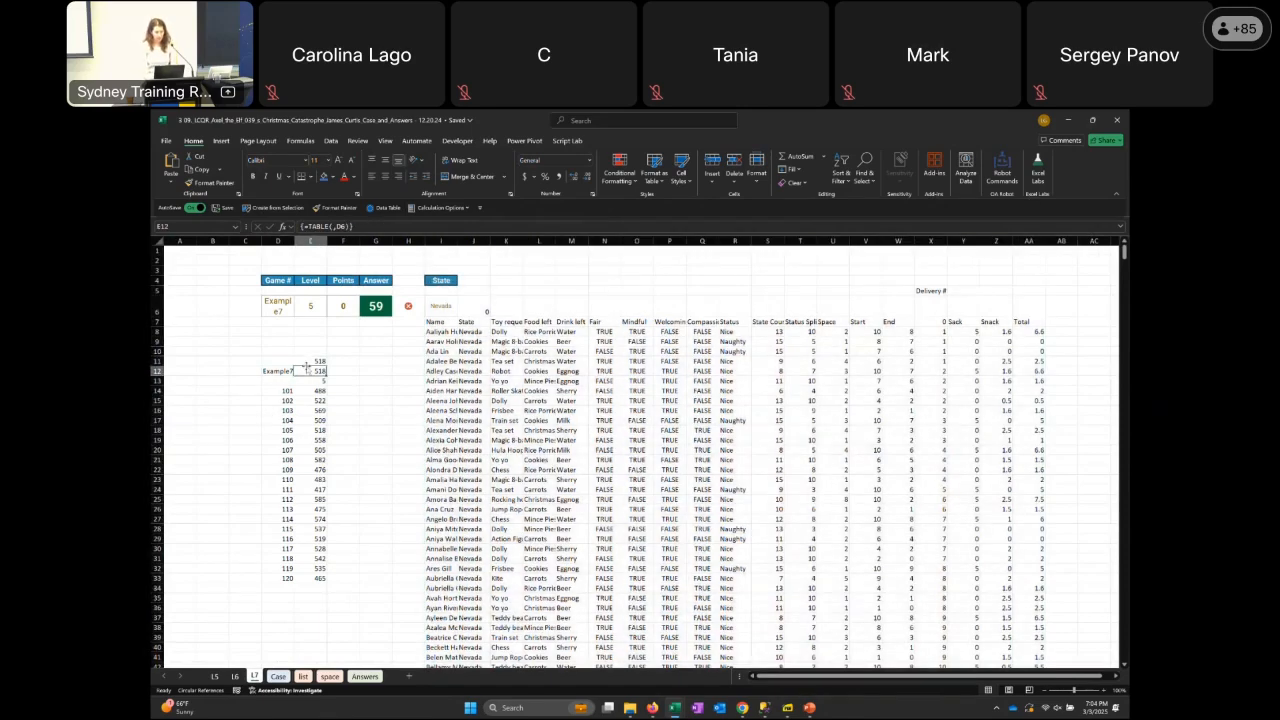
pyautogui.press('Down')
pyautogui.press('Down')
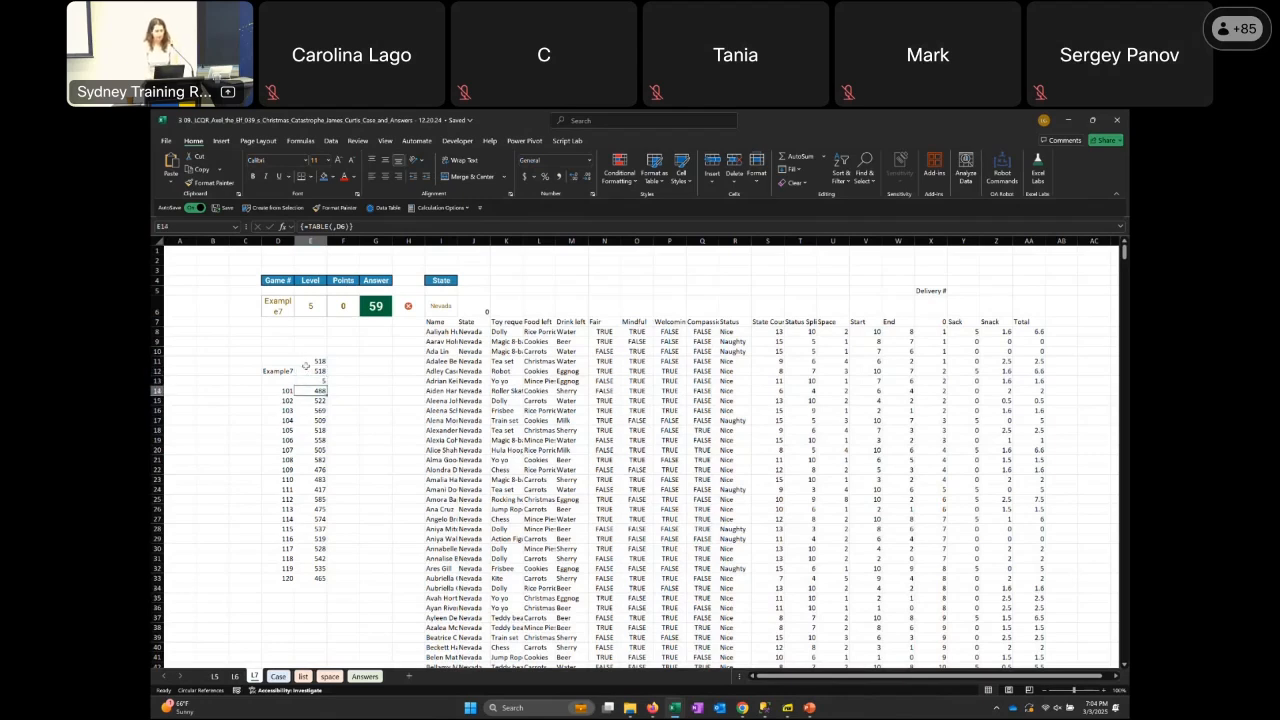
pyautogui.hotkey('ctrl', 'shift', 'Down')
pyautogui.hotkey('ctrl', 'Right')
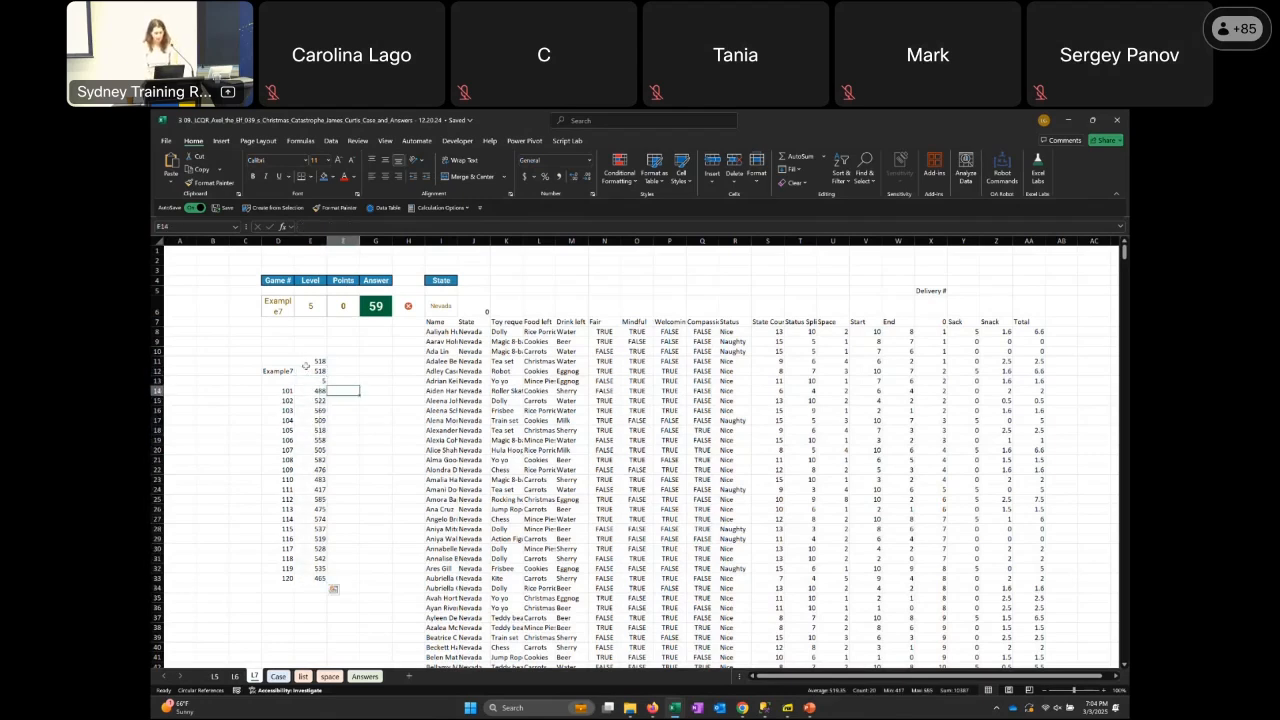
# Pass over the filtered list's header formula in I7 and select the game number input in D6
pyautogui.press('Up')
pyautogui.press('Up')
pyautogui.press('Up')
pyautogui.press('Up')
pyautogui.press('Up')
pyautogui.press('Up')
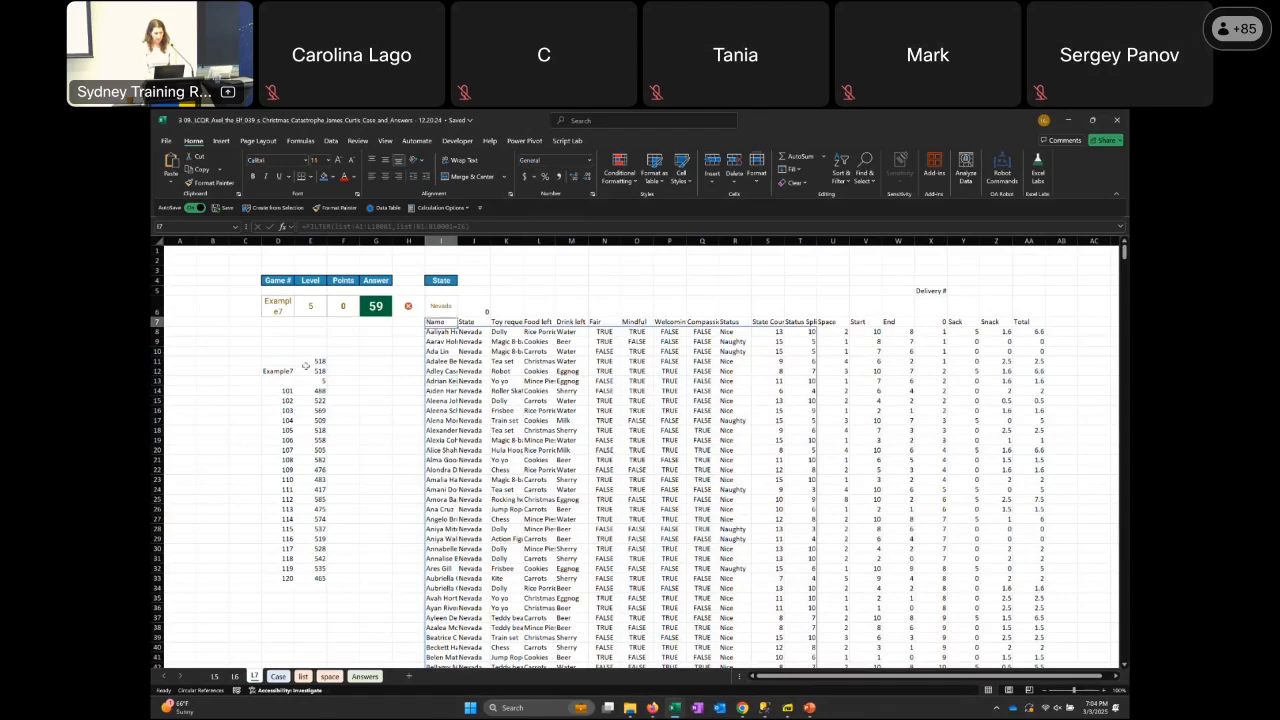
pyautogui.press('Left')
pyautogui.press('Left')
pyautogui.press('Left')
pyautogui.press('Left')
pyautogui.press('Left')
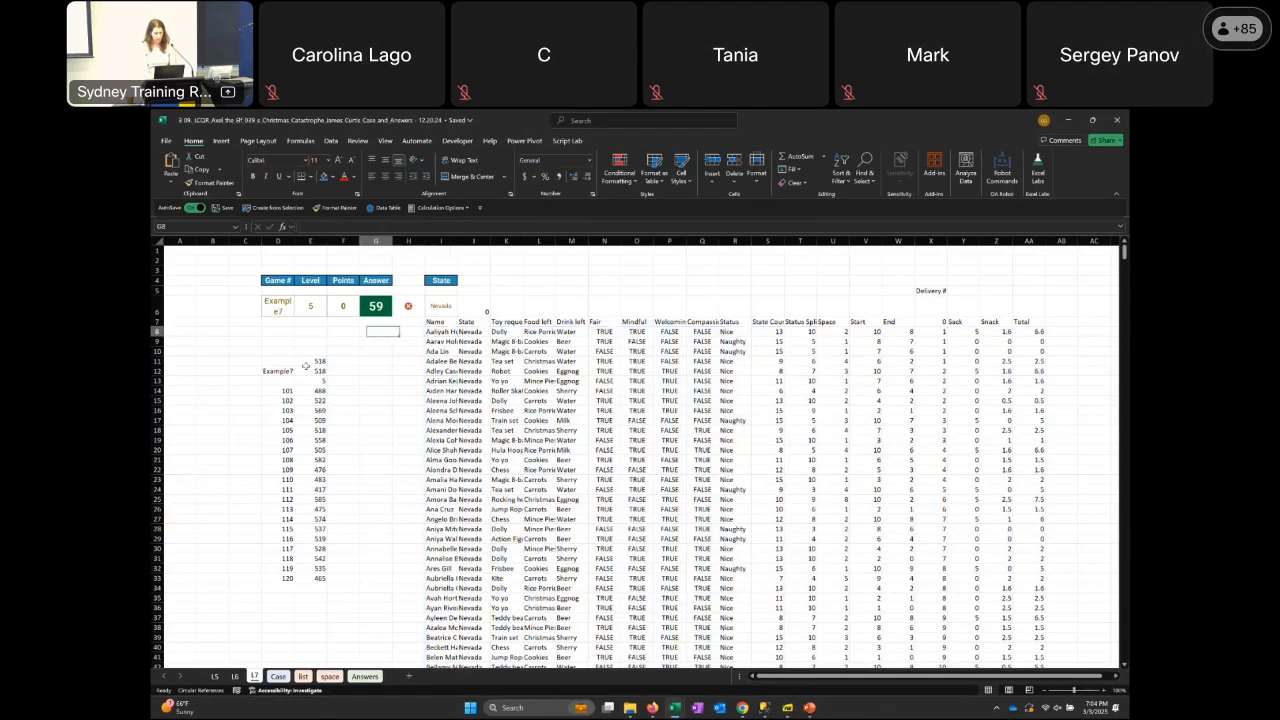
pyautogui.press('Up')
pyautogui.press('Up')
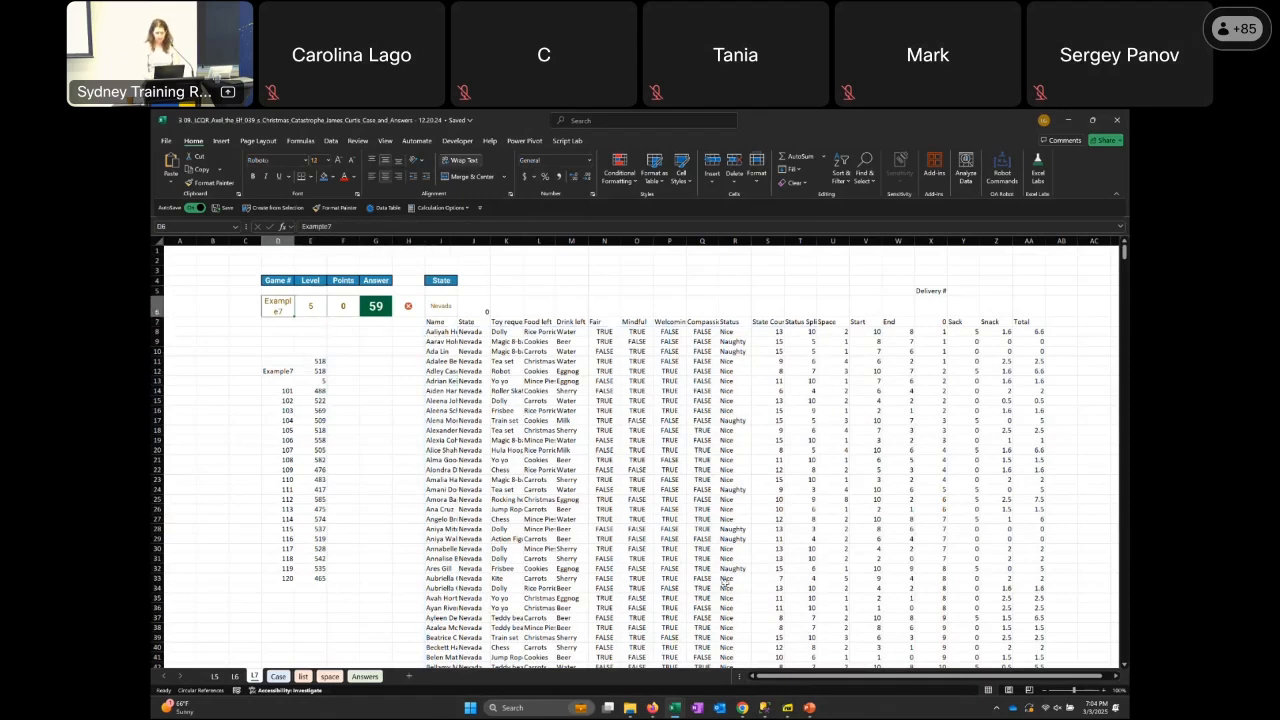
# Enlarge the L7 sheet by two zoom increments and reselect the game number cell D6
pyautogui.click(1104, 692)
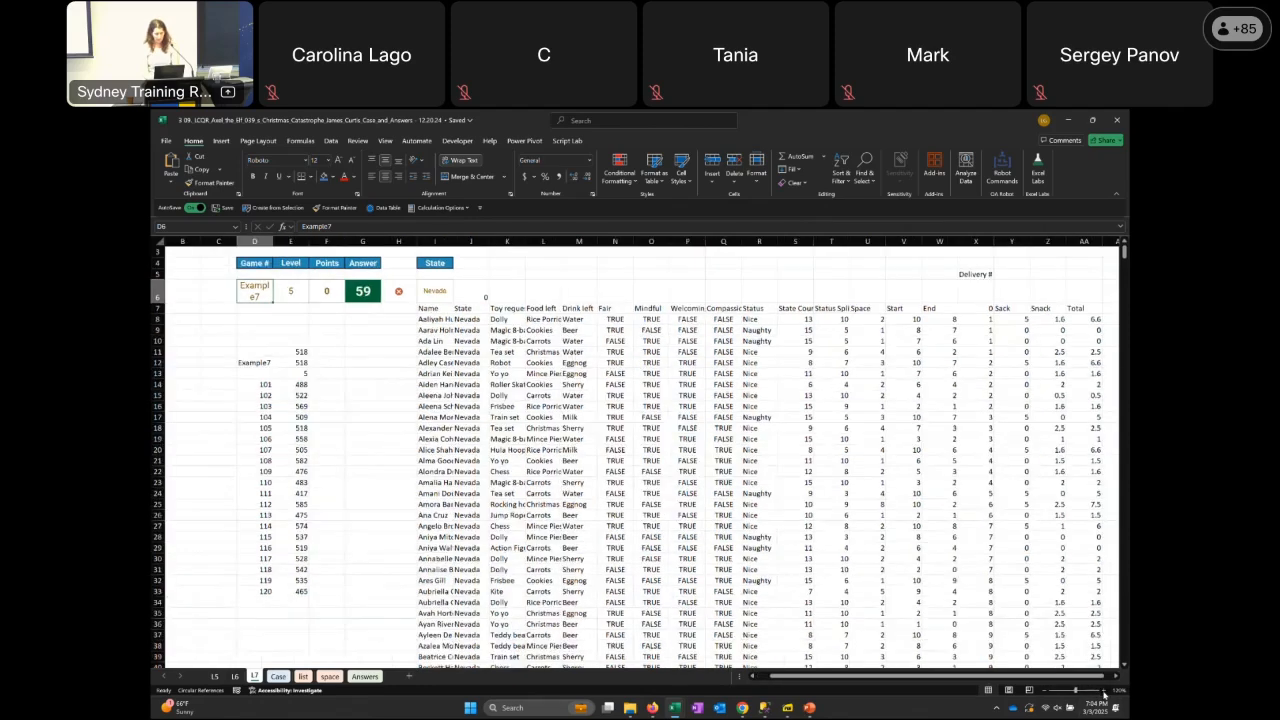
pyautogui.click(1104, 692)
pyautogui.click(1104, 692)
pyautogui.press('Left')
pyautogui.press('Left')
pyautogui.press('Left')
pyautogui.scroll(2, 1104, 694)
pyautogui.scroll(1, 1104, 692)
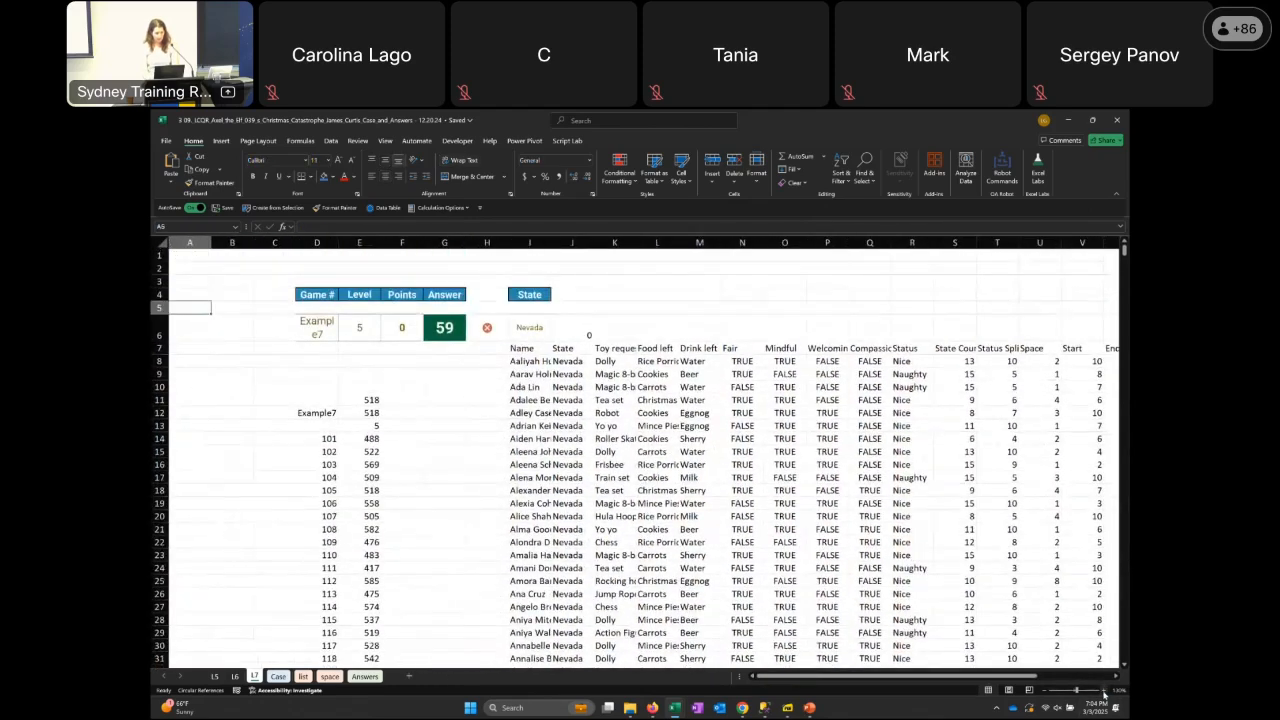
pyautogui.press('Right')
pyautogui.press('Right')
pyautogui.press('Right')
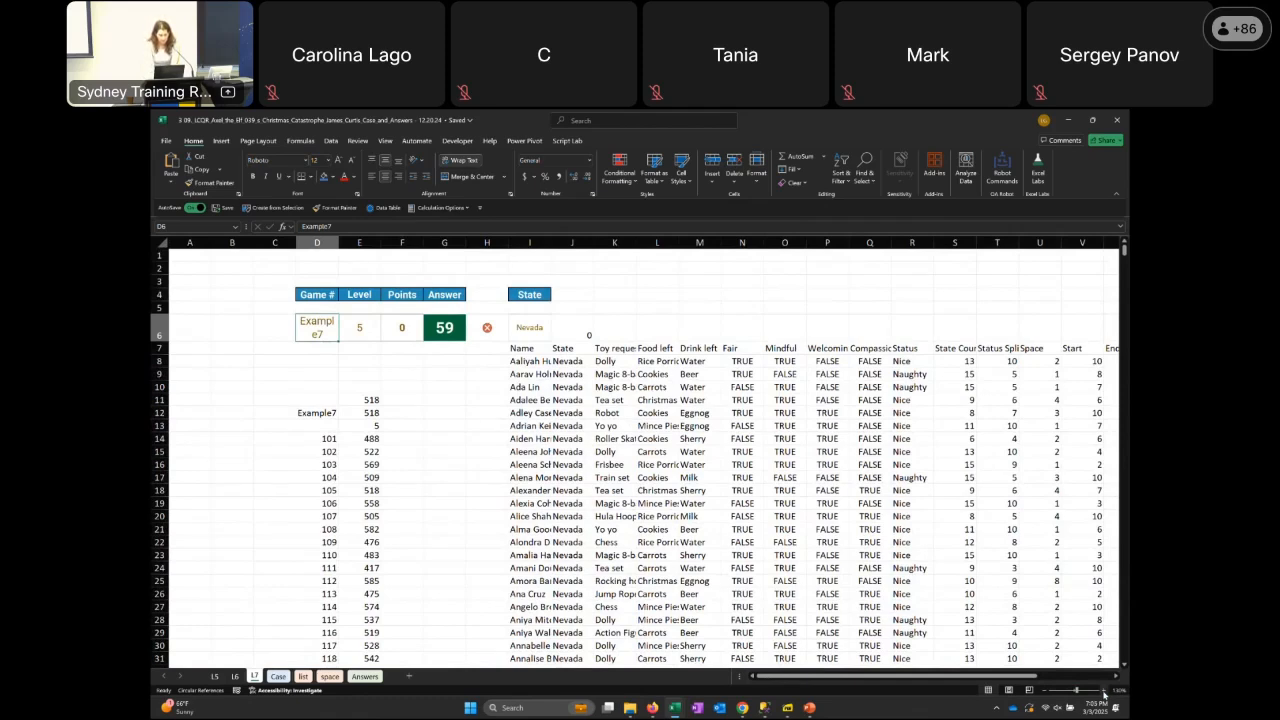
# Inspect the data table formula in E12 and the rounded total formula in E11
pyautogui.press('Down')
pyautogui.press('Down')
pyautogui.press('Down')
pyautogui.press('Down')
pyautogui.press('Down')
pyautogui.press('Right')
pyautogui.press('Down')
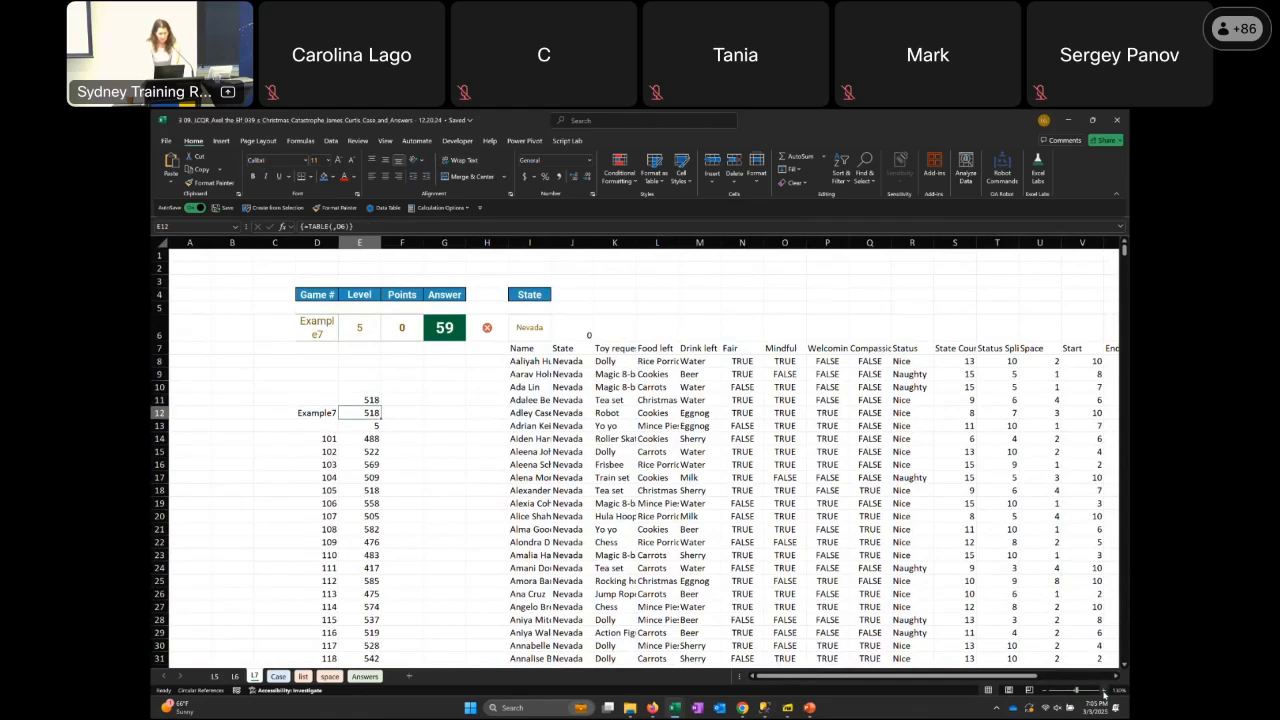
pyautogui.press('Up')
pyautogui.press('Up')
pyautogui.press('Up')
pyautogui.press('Up')
pyautogui.press('Up')
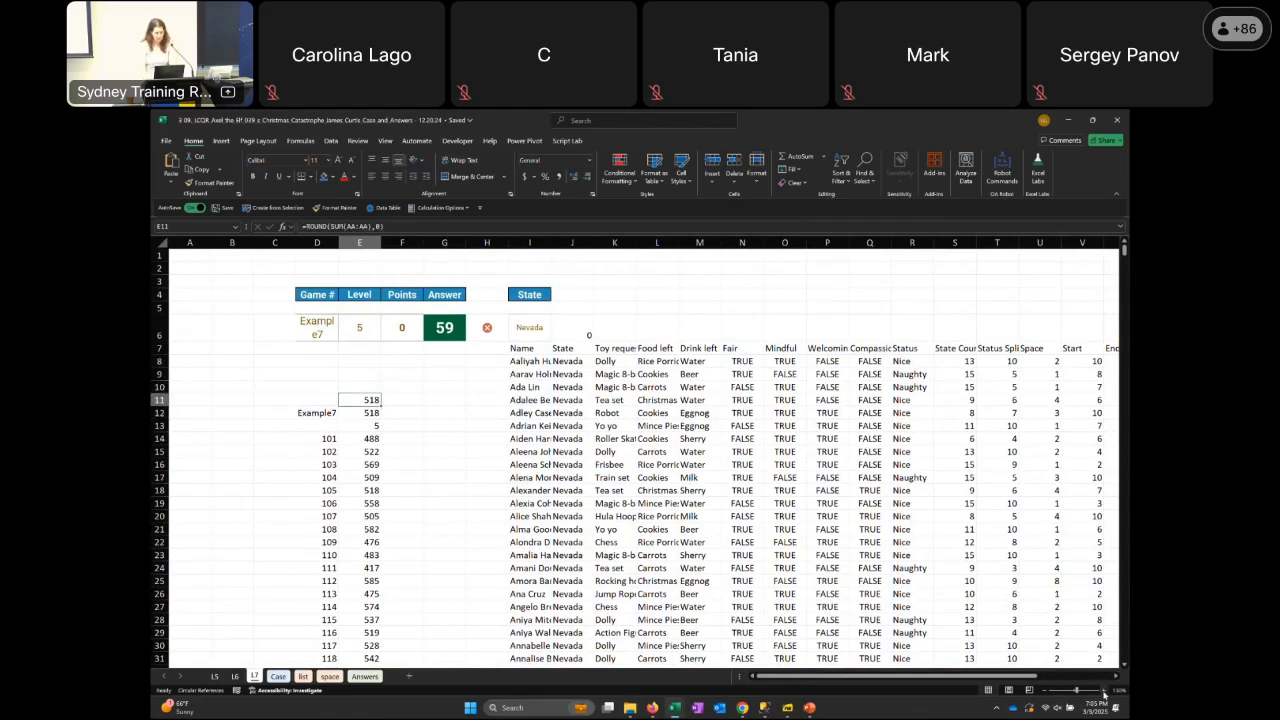
# Set the game number in D6 to 101
pyautogui.press('Left')
pyautogui.press('Up')
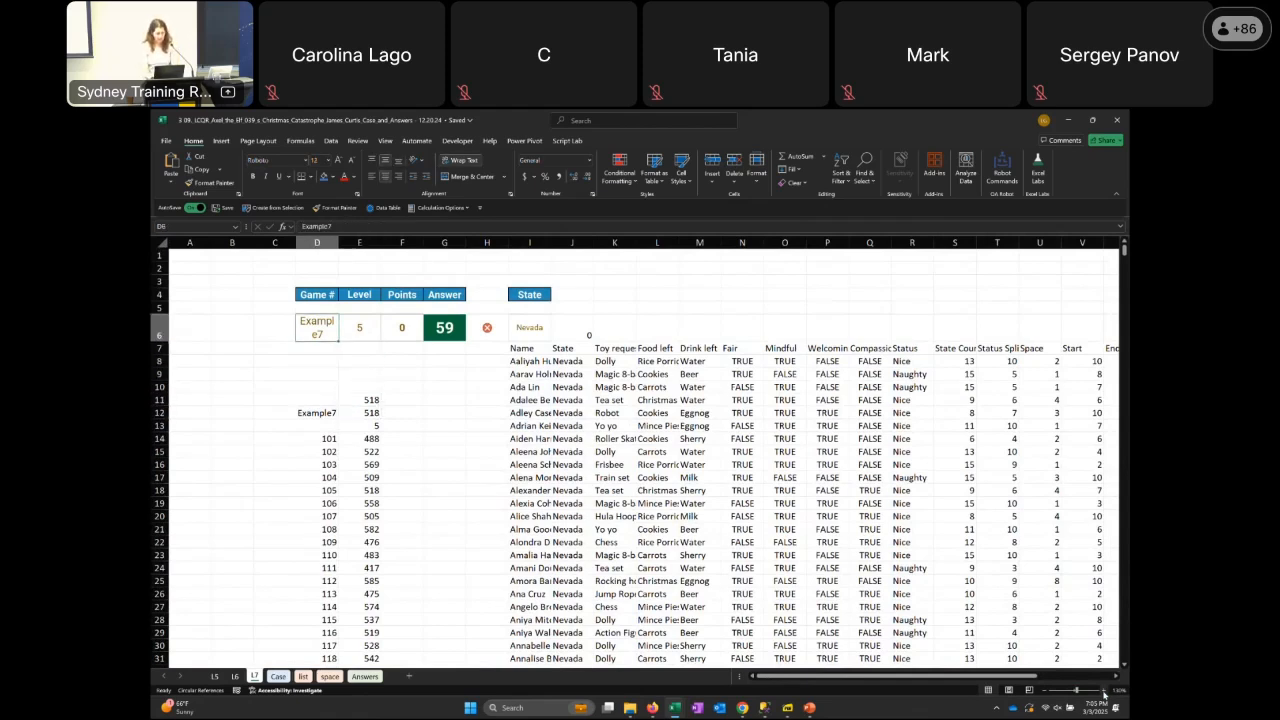
pyautogui.write('101')
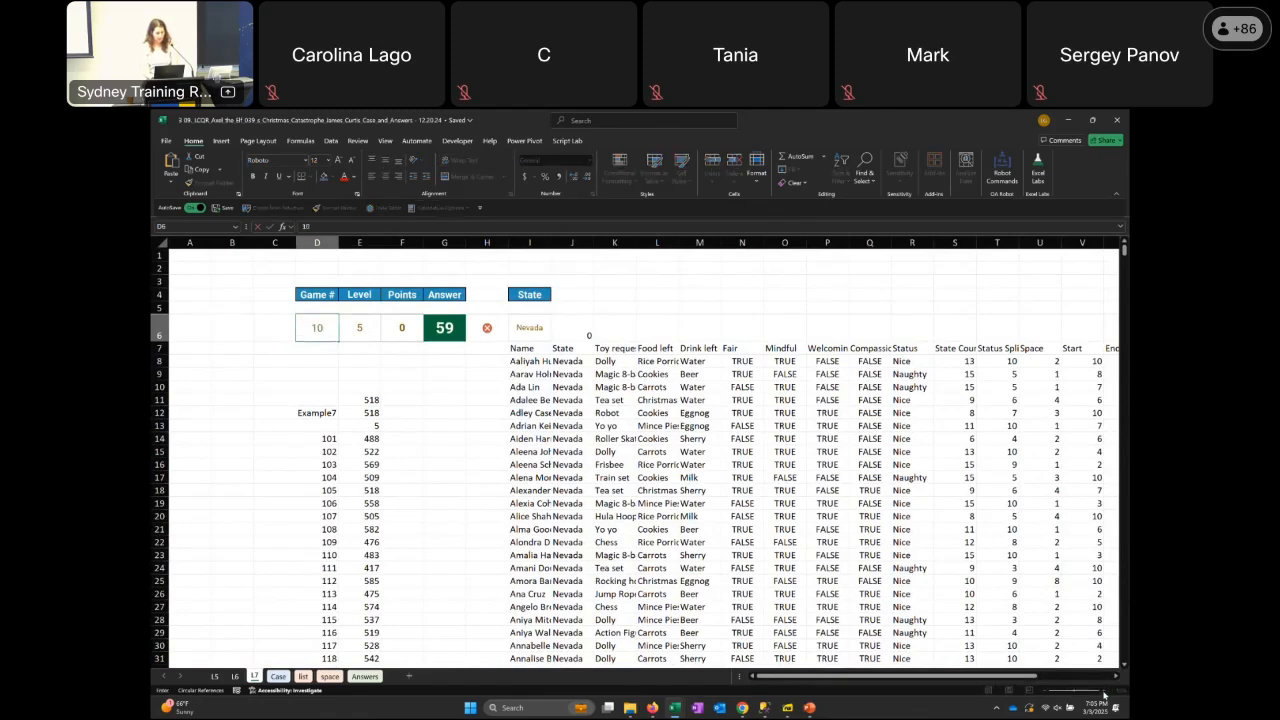
pyautogui.hotkey('ctrl', 'Return')
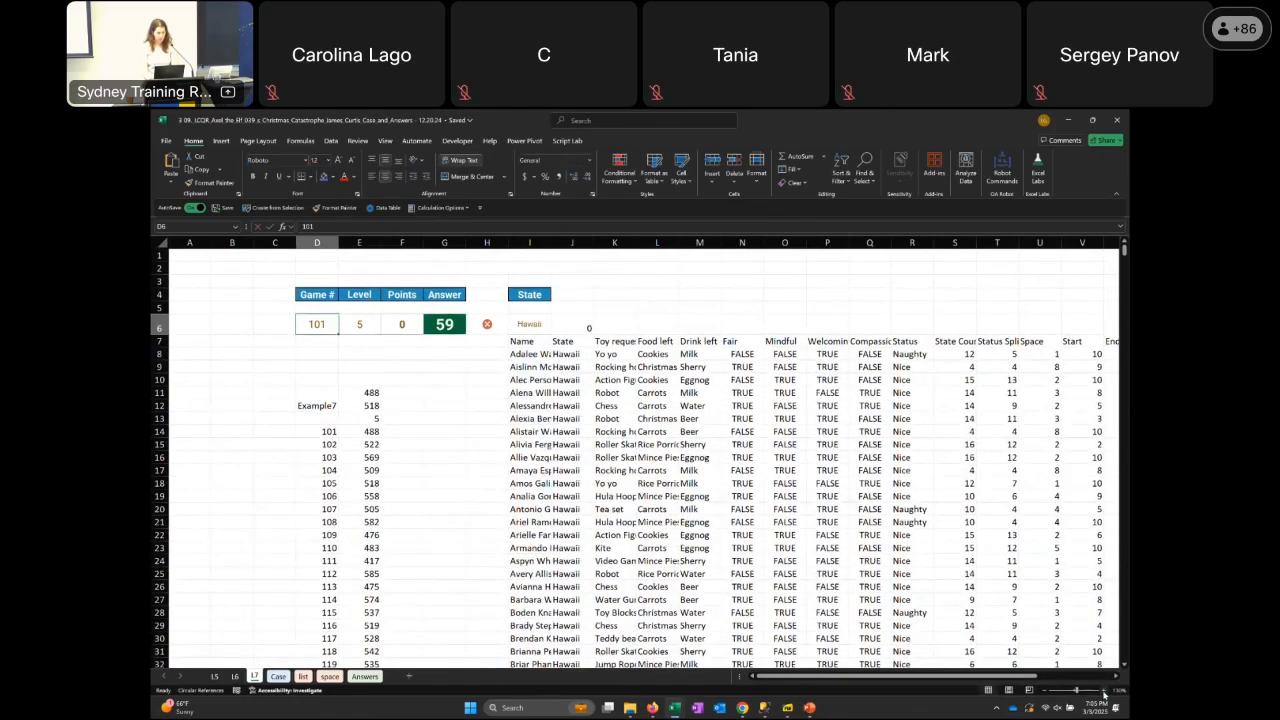
# Look over the recalculated game 101 result area around E10 and return to the game number in D6
pyautogui.press('Down')
pyautogui.press('Down')
pyautogui.press('Down')
pyautogui.press('Down')
pyautogui.press('Right')
pyautogui.press('Right')
pyautogui.press('Right')
pyautogui.press('Right')
pyautogui.press('Right')
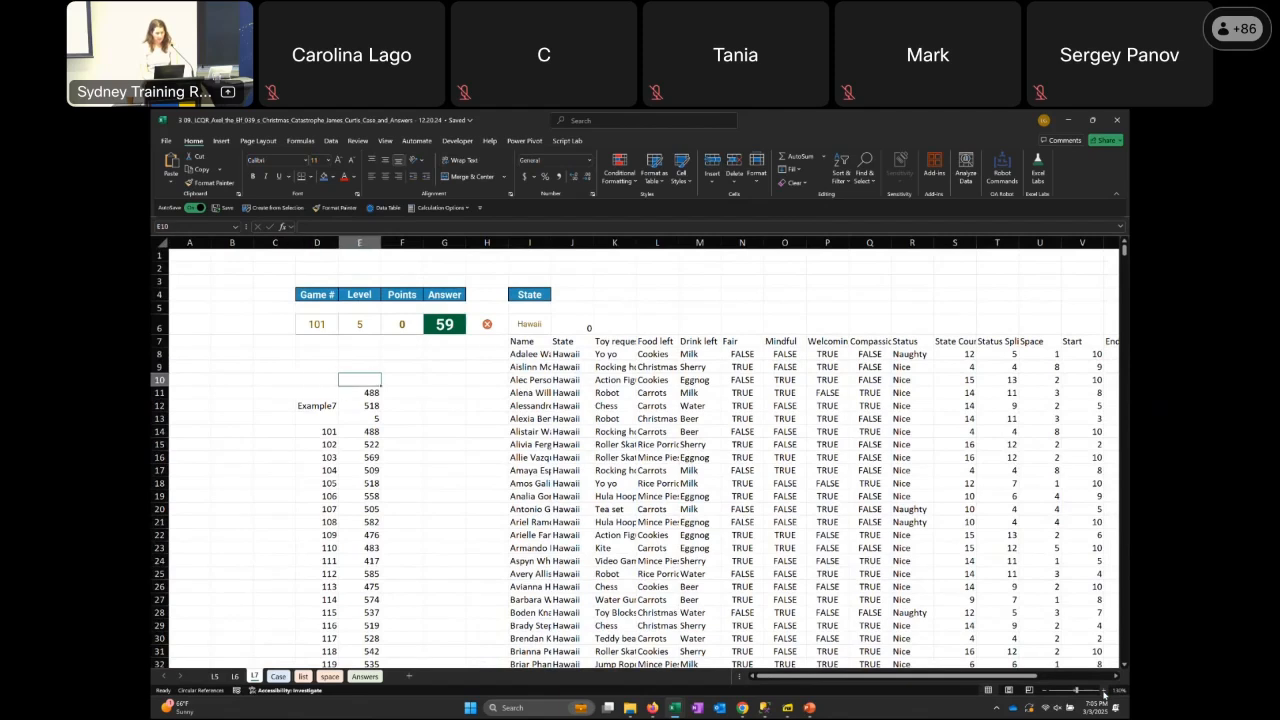
pyautogui.press('Left')
pyautogui.press('Left')
pyautogui.press('Left')
pyautogui.press('Left')
pyautogui.press('Left')
pyautogui.press('Up')
pyautogui.press('Up')
pyautogui.press('Up')
pyautogui.press('Up')
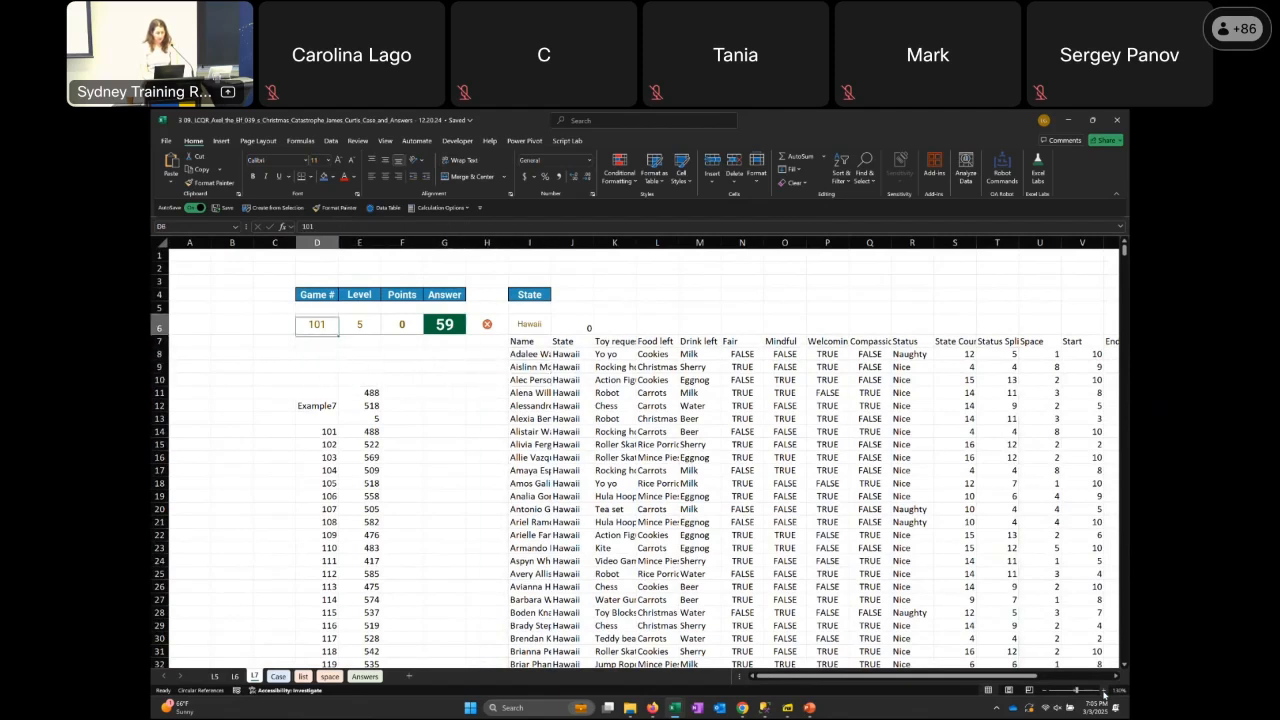
# Inspect the FILTER formula in I8 that pulls the selected state's children, leaving it unedited
pyautogui.press('Right')
pyautogui.press('Right')
pyautogui.press('Right')
pyautogui.press('Right')
pyautogui.press('Right')
pyautogui.press('Down')
pyautogui.press('Down')
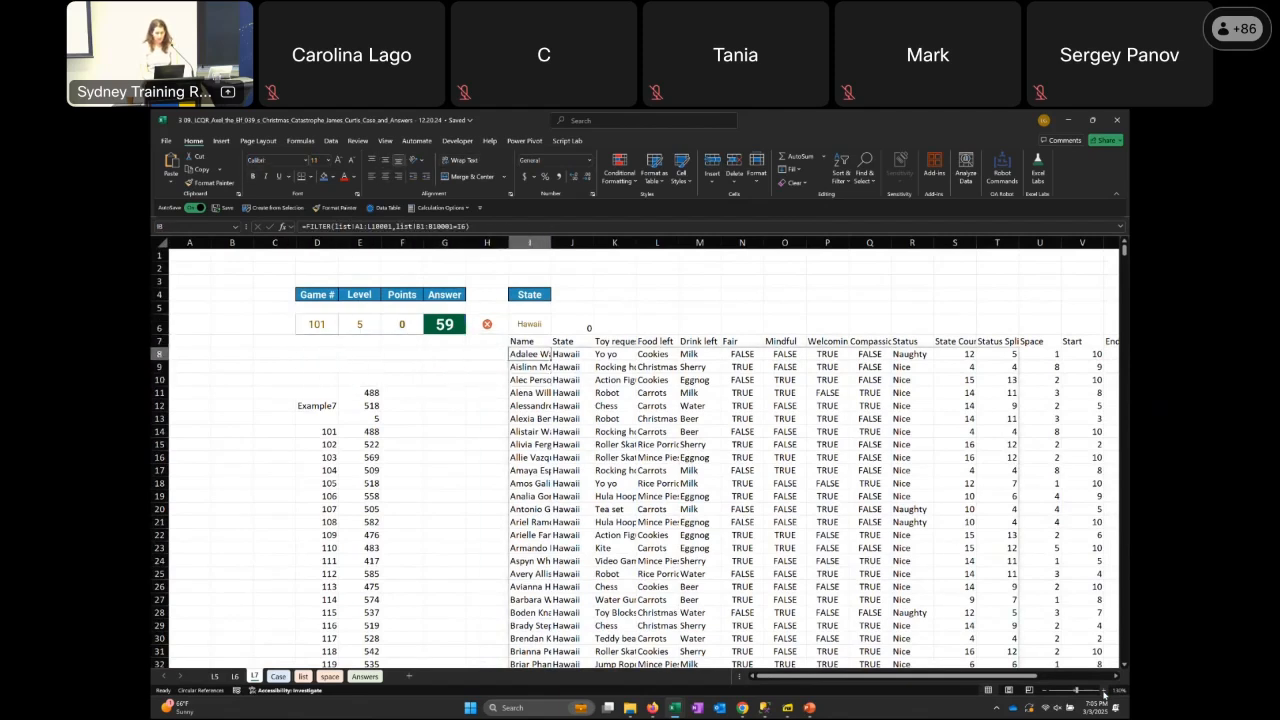
pyautogui.press('F2')
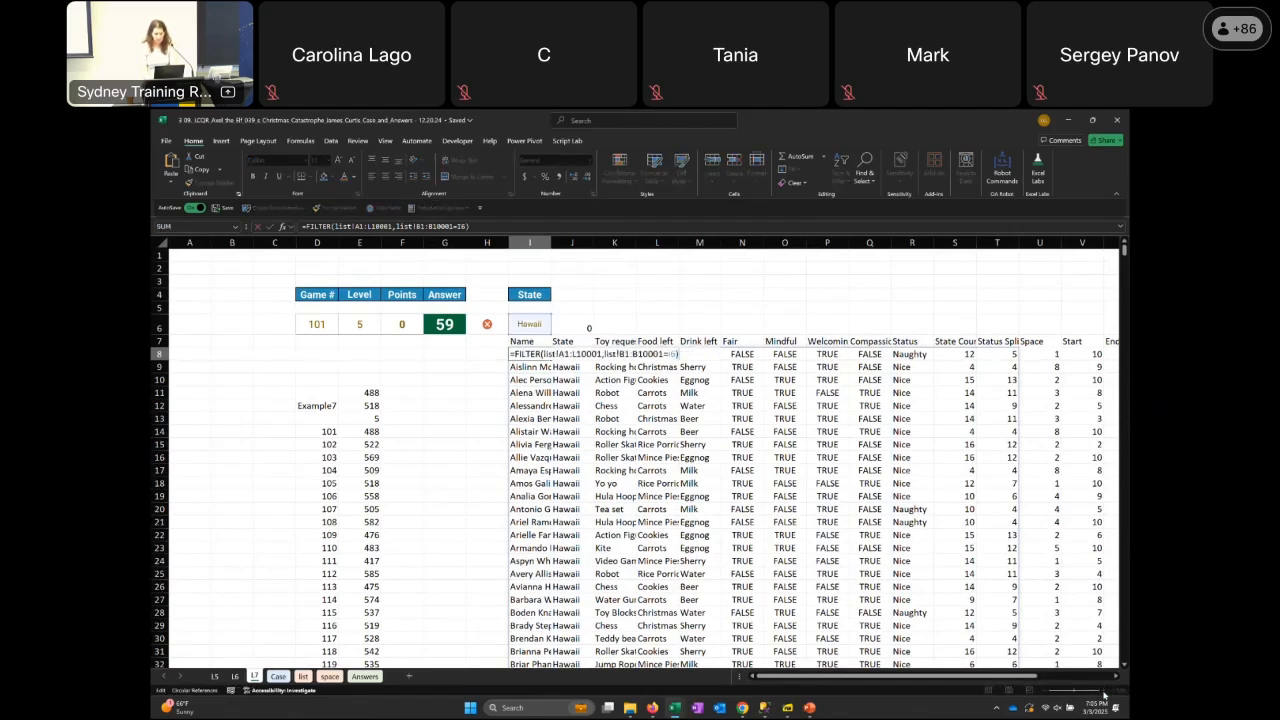
pyautogui.press('Escape')
# Review the row 8 formulas across the calculation columns, from the Space lookup in U8 to the Sack formula in Y8
pyautogui.press('Right')
pyautogui.press('Right')
pyautogui.press('Right')
pyautogui.press('Right')
pyautogui.press('Right')
pyautogui.press('Right')
pyautogui.press('Right')
pyautogui.press('Right')
pyautogui.press('Right')
pyautogui.press('Right')
pyautogui.press('Right')
pyautogui.press('Right')
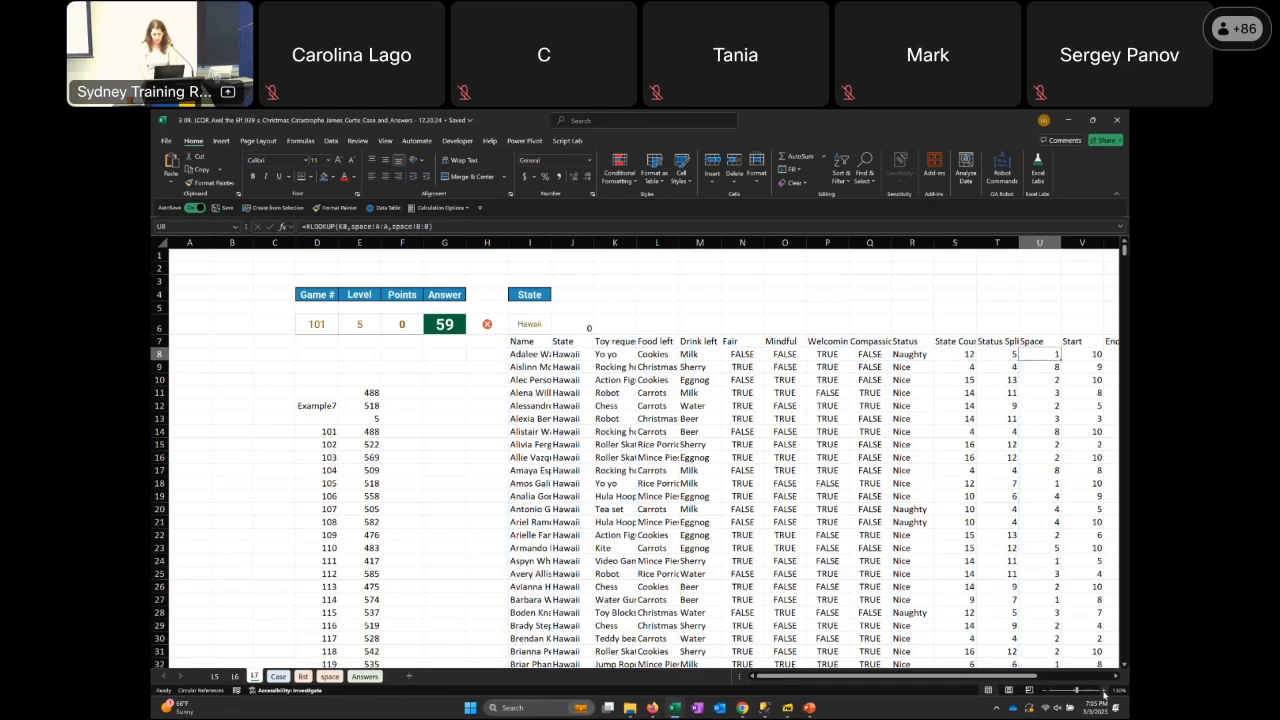
pyautogui.press('Right')
pyautogui.press('Right')
pyautogui.press('Right')
pyautogui.press('Right')
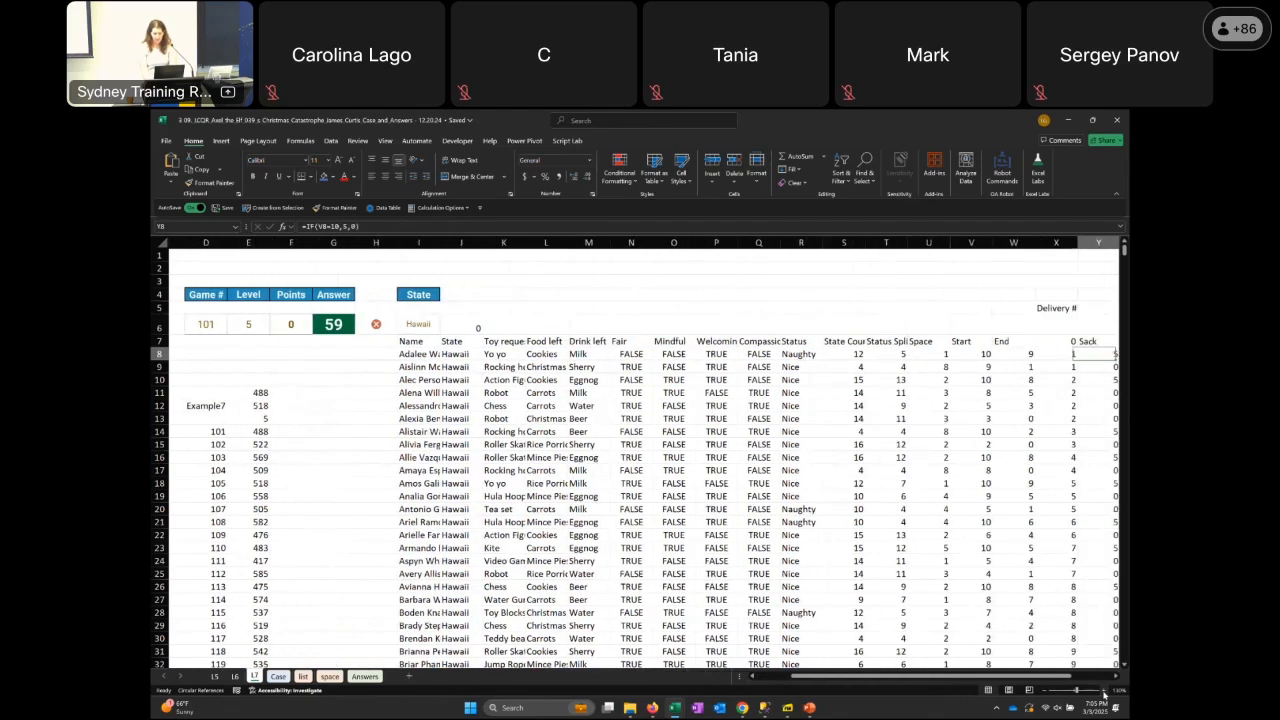
# Review the row 8 Snack and Total formulas in Z8 and AA8, and return to the start of the row
pyautogui.press('Right')
pyautogui.press('Right')
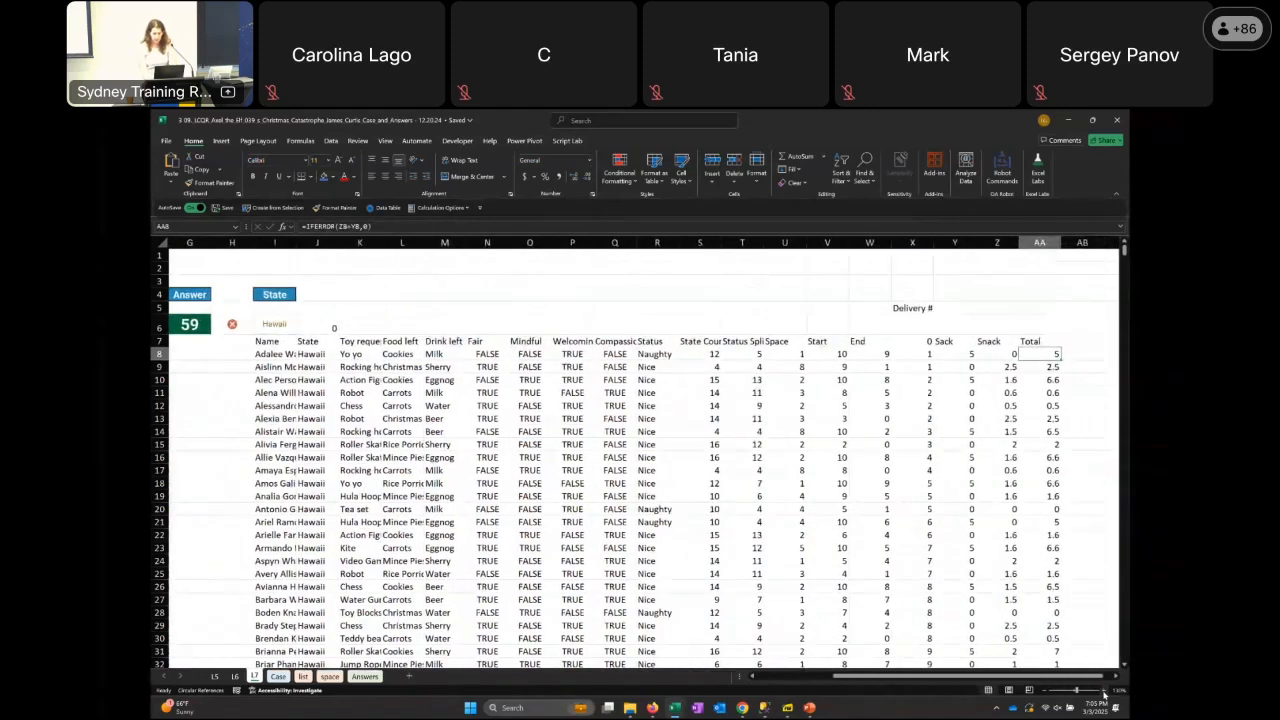
pyautogui.press('Left')
pyautogui.press('Left')
pyautogui.press('Left')
pyautogui.press('Left')
pyautogui.press('Left')
pyautogui.press('Left')
pyautogui.press('Left')
pyautogui.press('Left')
pyautogui.press('Left')
pyautogui.press('Left')
pyautogui.press('Left')
pyautogui.press('Left')
pyautogui.press('Left')
pyautogui.press('Left')
pyautogui.press('Left')
pyautogui.press('Left')
pyautogui.press('Left')
pyautogui.press('Left')
pyautogui.press('Left')
pyautogui.press('Left')
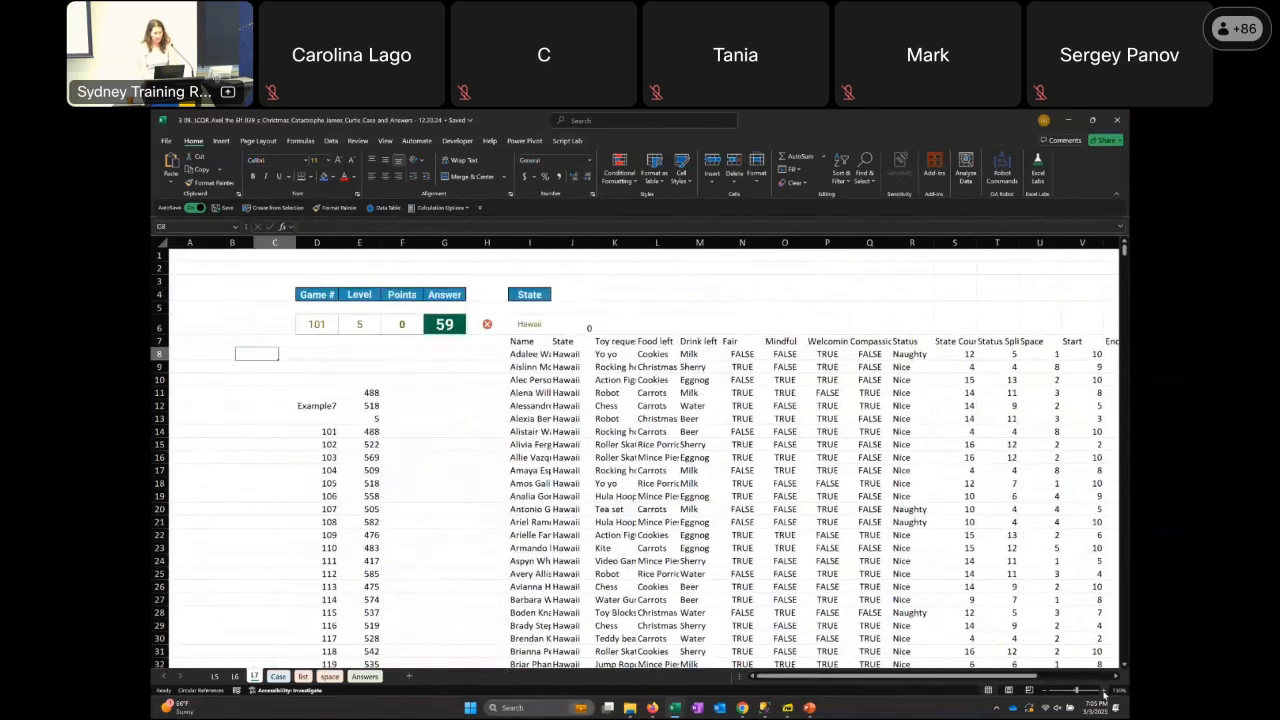
# Select the data table results for games 101 to 120 in E14:E33 to examine their TABLE formula
pyautogui.press('Down')
pyautogui.press('Down')
pyautogui.press('Down')
pyautogui.press('Down')
pyautogui.press('Down')
pyautogui.press('Down')
pyautogui.press('Down')
pyautogui.press('Down')
pyautogui.press('Right')
pyautogui.press('Right')
pyautogui.press('Up')
pyautogui.press('Up')
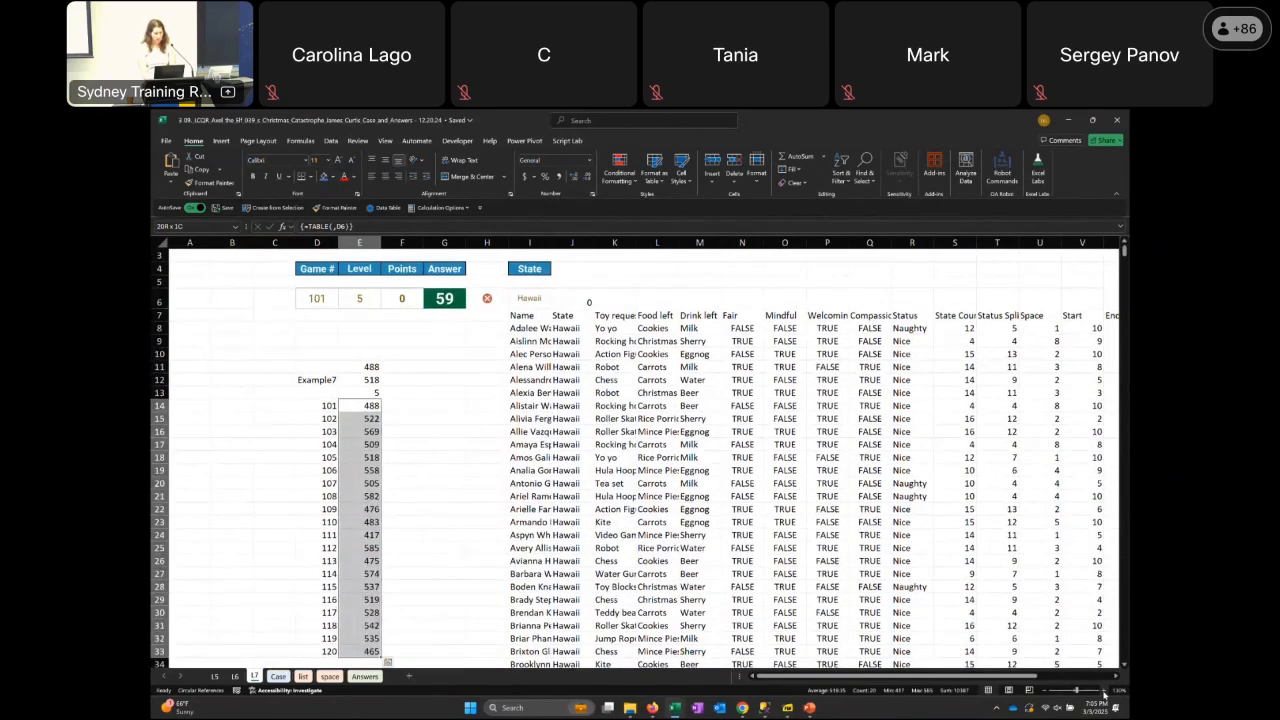
# Compare the Level 7 answers at the end of the Case sheet with the working on the L7 sheet, ending on Case
pyautogui.hotkey('ctrl', 'pagedown')
pyautogui.press('pagedown')
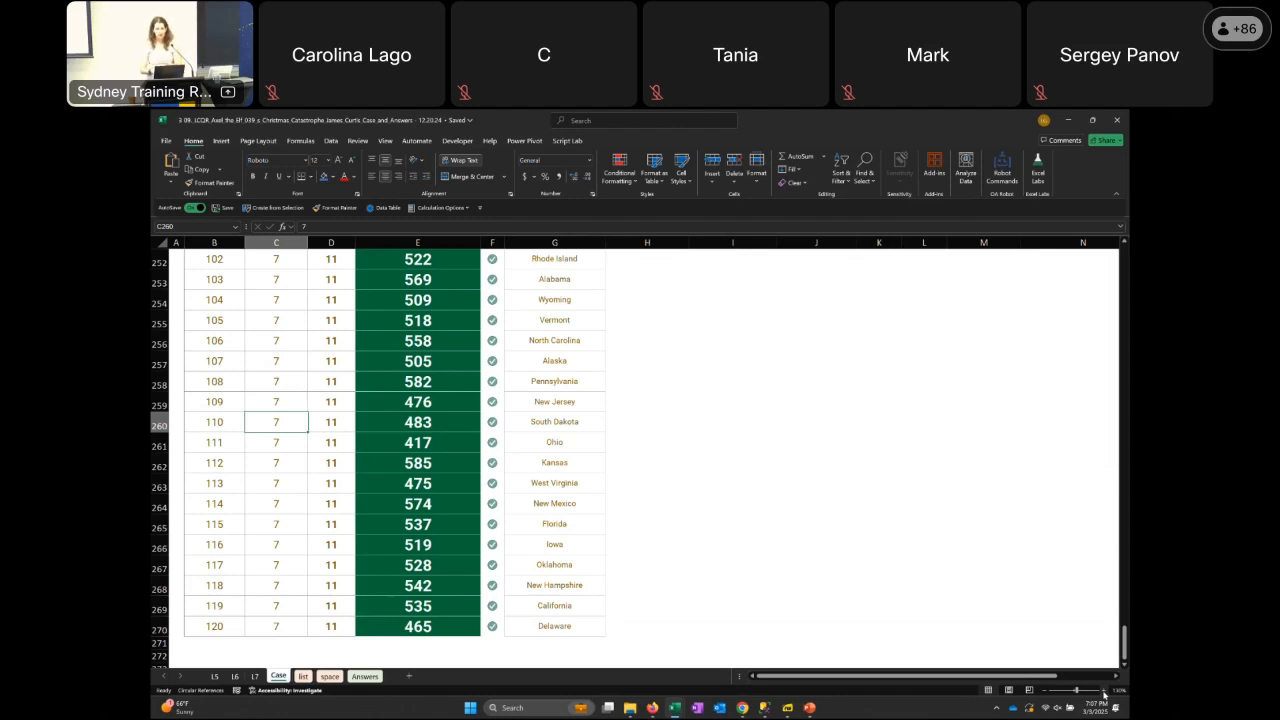
pyautogui.hotkey('ctrl', 'pageup')
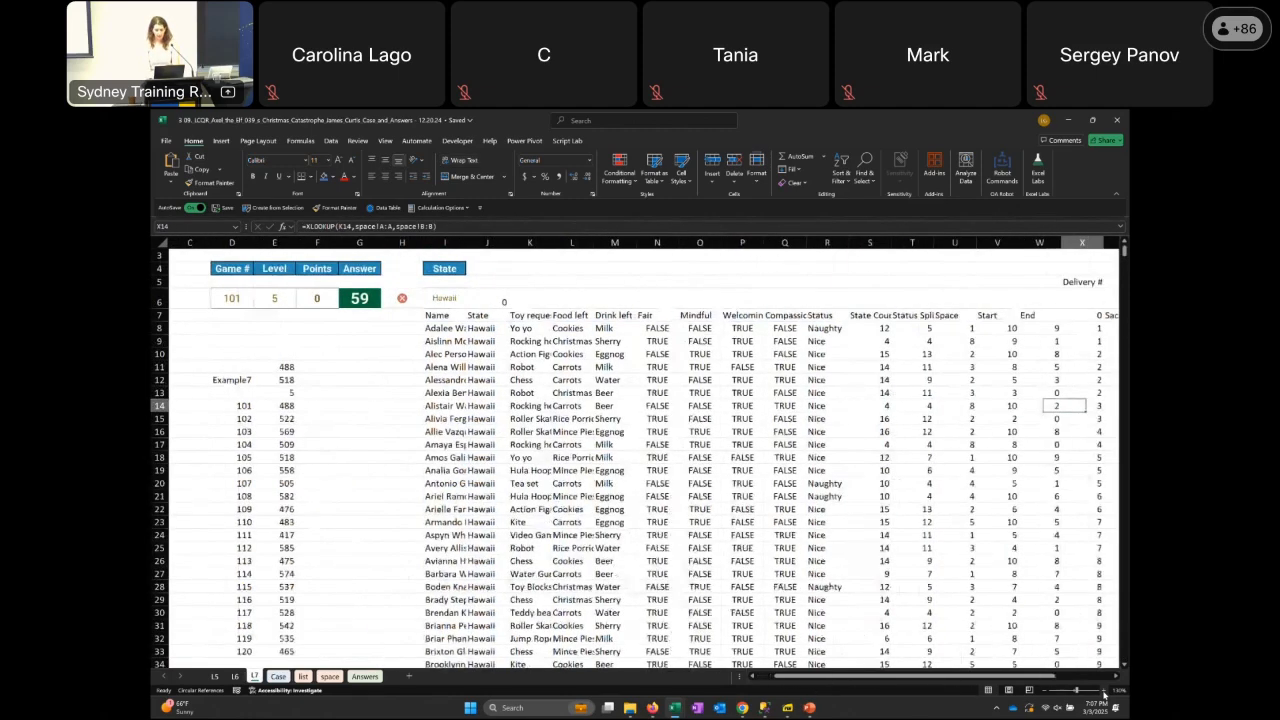
pyautogui.hotkey('ctrl', 'pagedown')
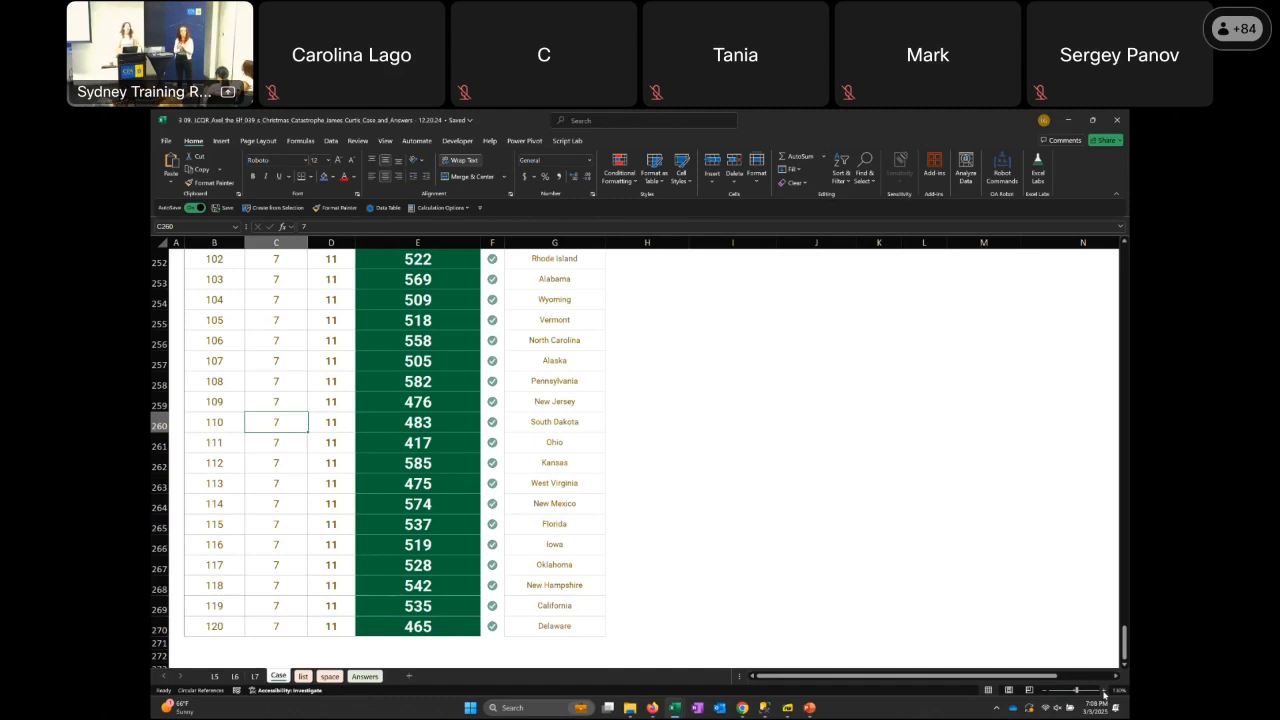
# Switch to the Competitive Excel Modelling presentation in PowerPoint and run its slide show up to the "Let's check out some cases" slide
pyautogui.hotkey('alt', 'Tab')
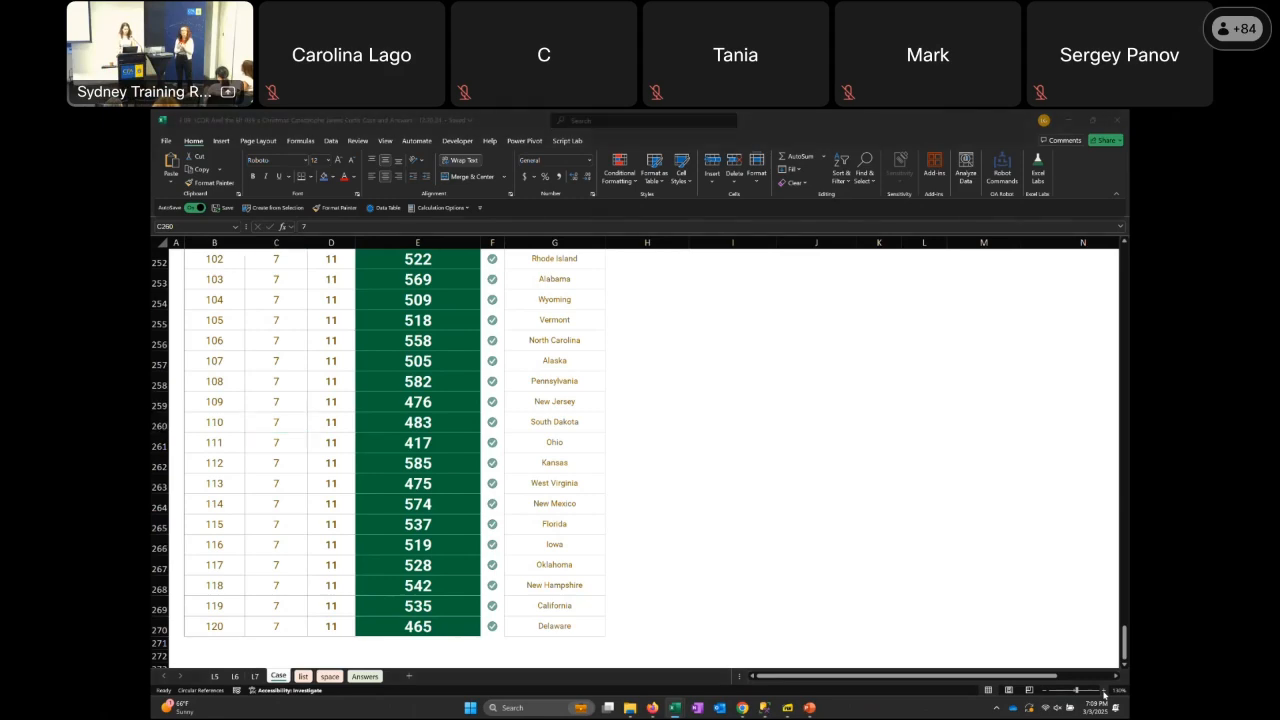
pyautogui.hotkey('alt', 'Tab')
pyautogui.hotkey('alt', 'Tab')
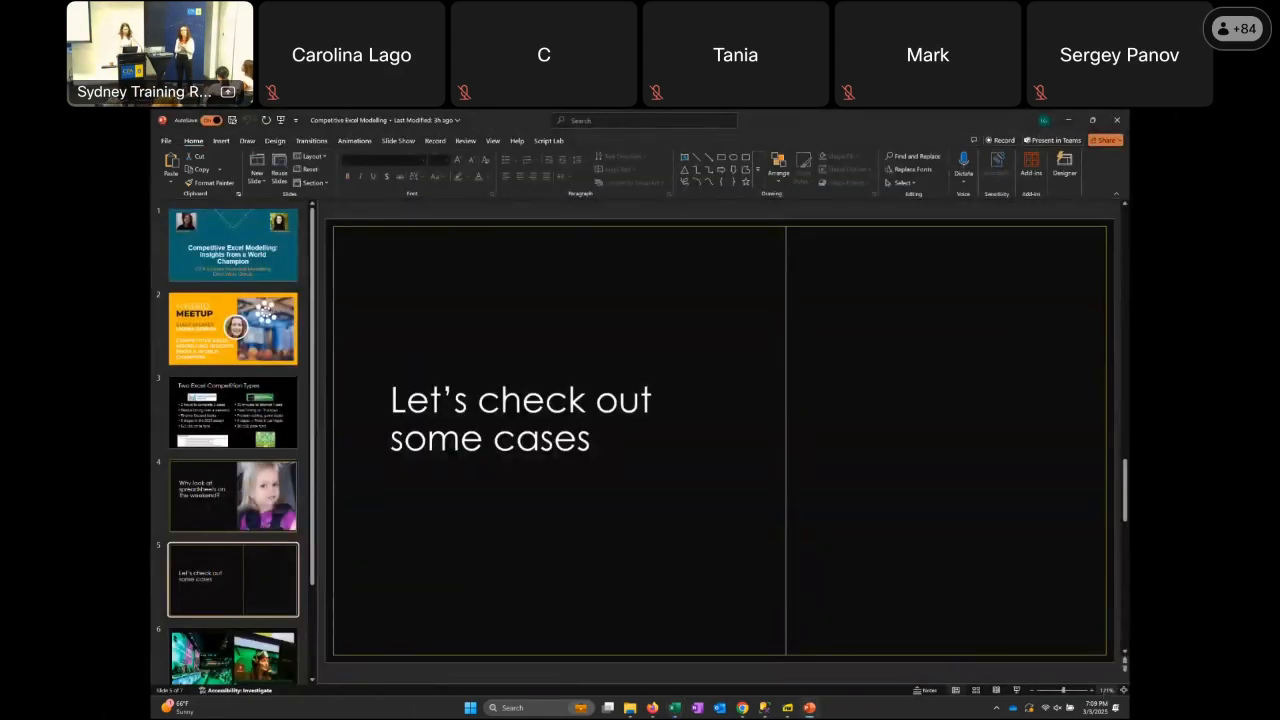
pyautogui.press('F5')
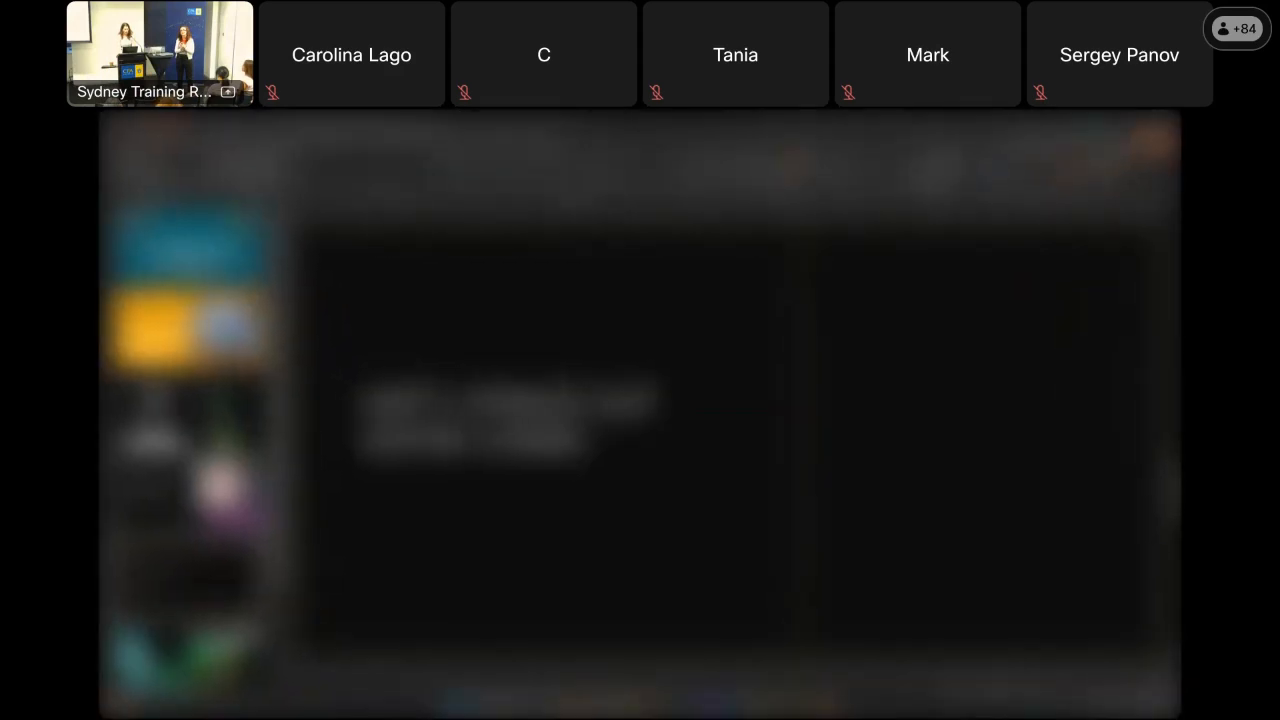
pyautogui.press('Right')
pyautogui.press('Right')
pyautogui.press('Right')
pyautogui.press('Right')
pyautogui.press('Right')
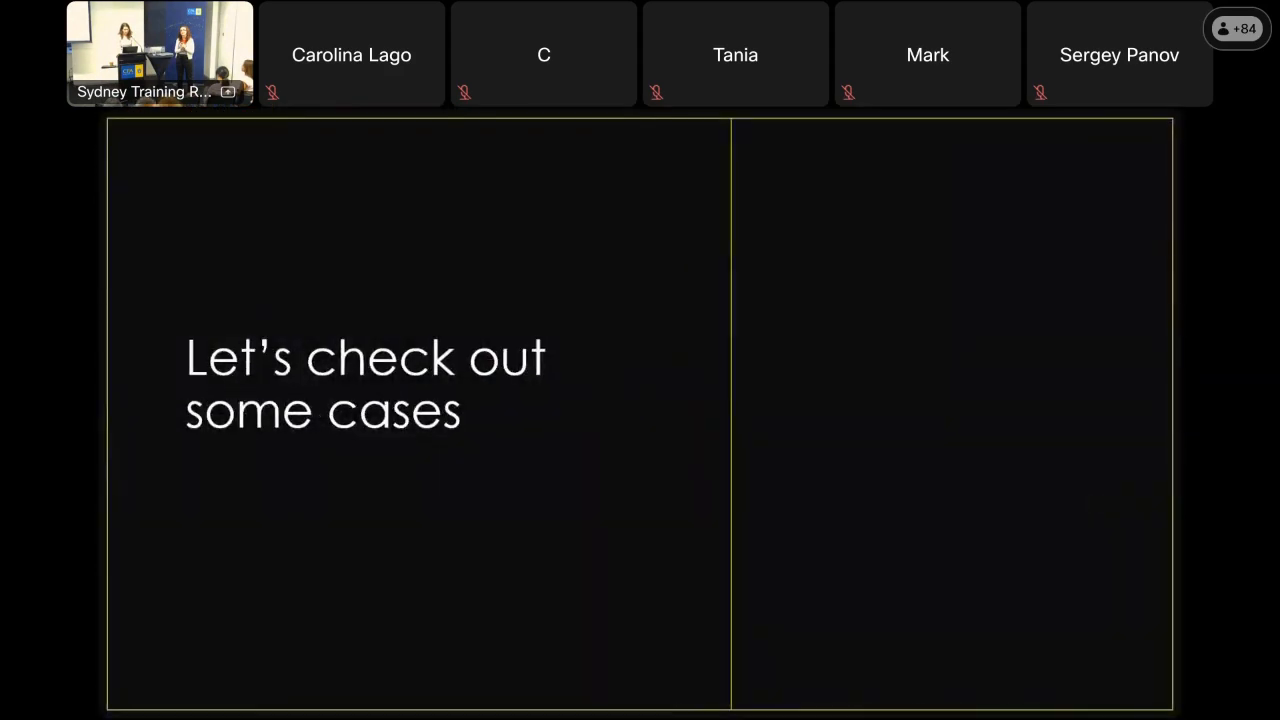